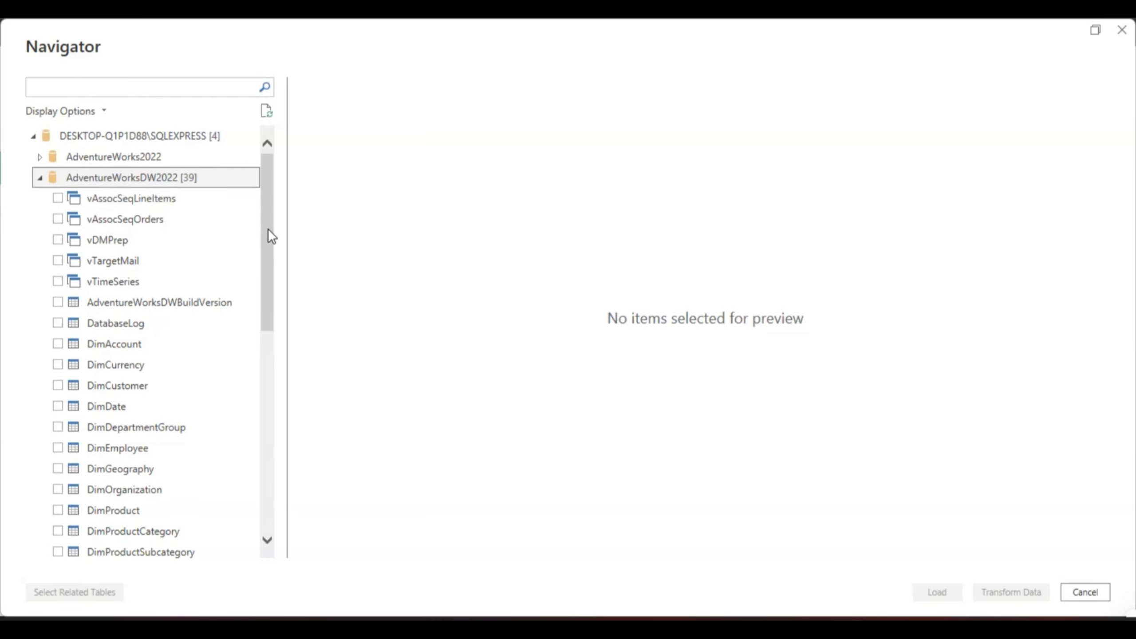
Step: In the Navigator, select the DimCustomer, DimDate, DimGeography, DimProduct, DimProductCategory, DimProductSubcategory and DimReseller tables
left_click_drag(268, 229, 269, 269)
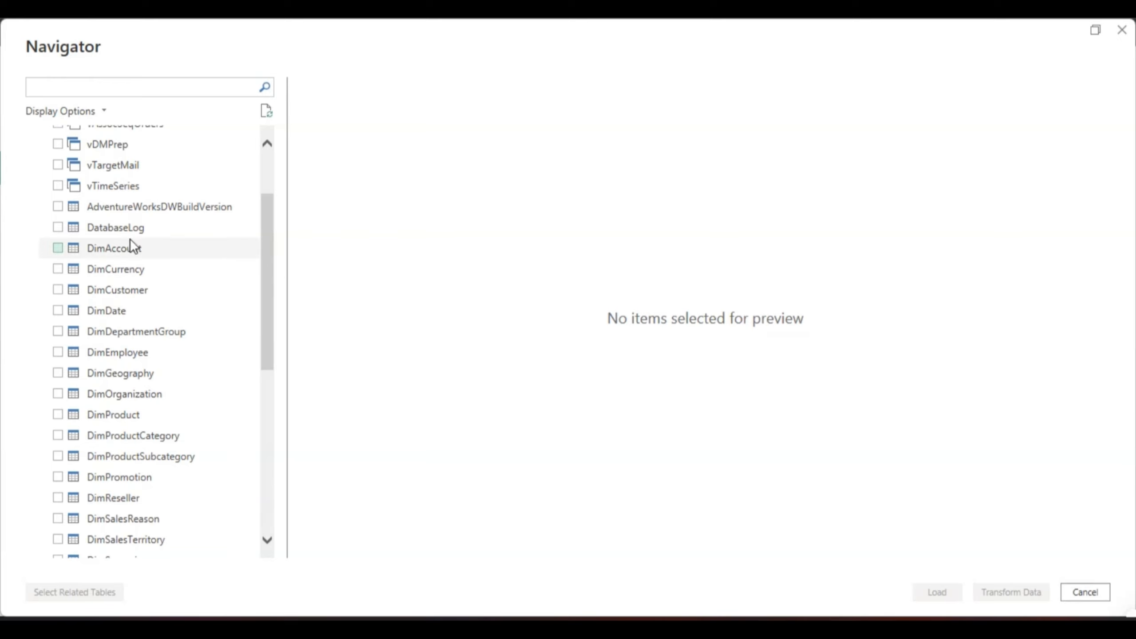
left_click(58, 290)
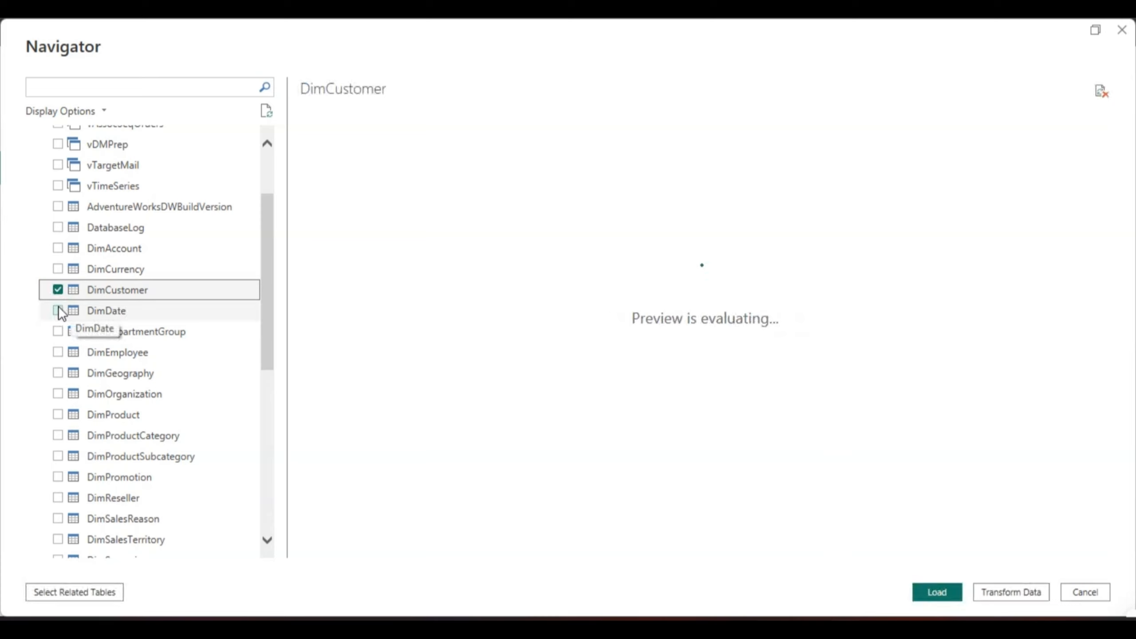
left_click(58, 311)
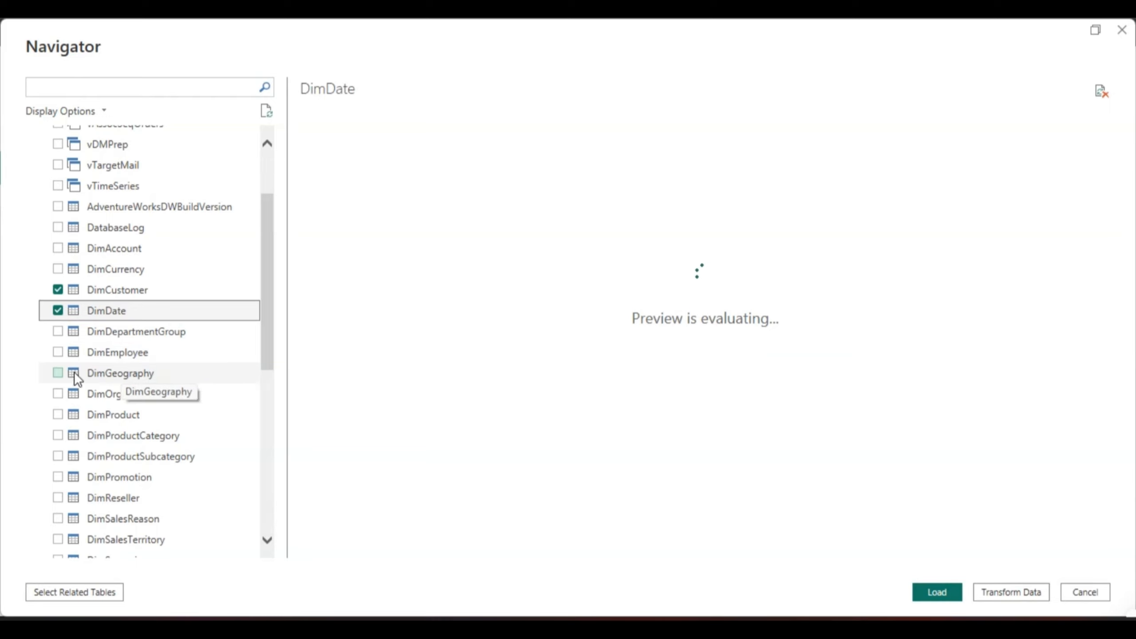
left_click(57, 372)
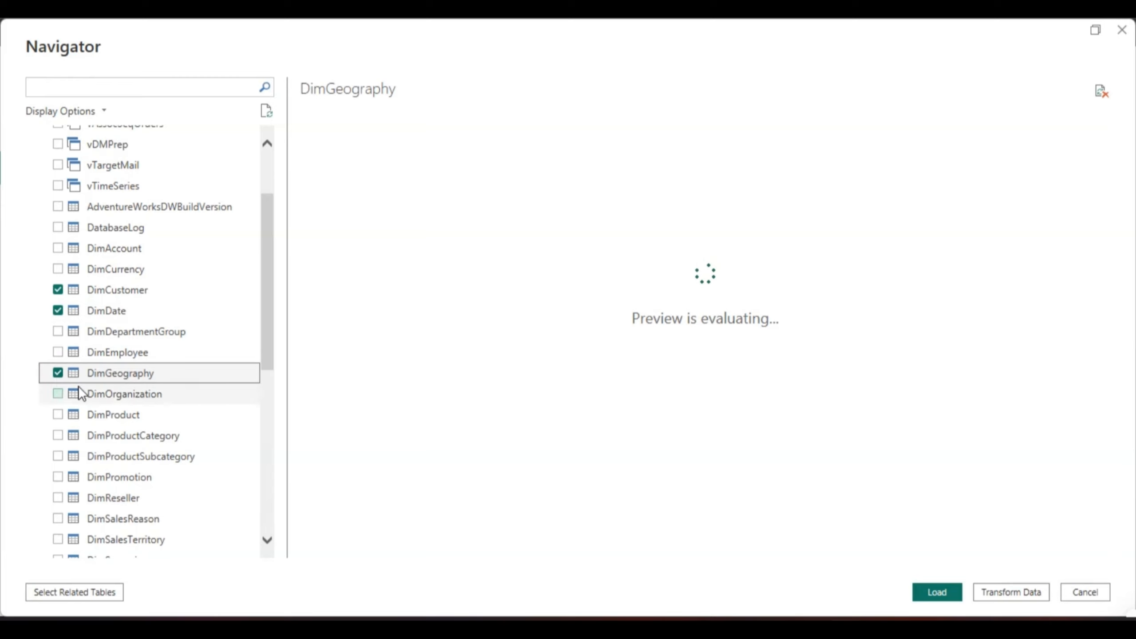
left_click(56, 417)
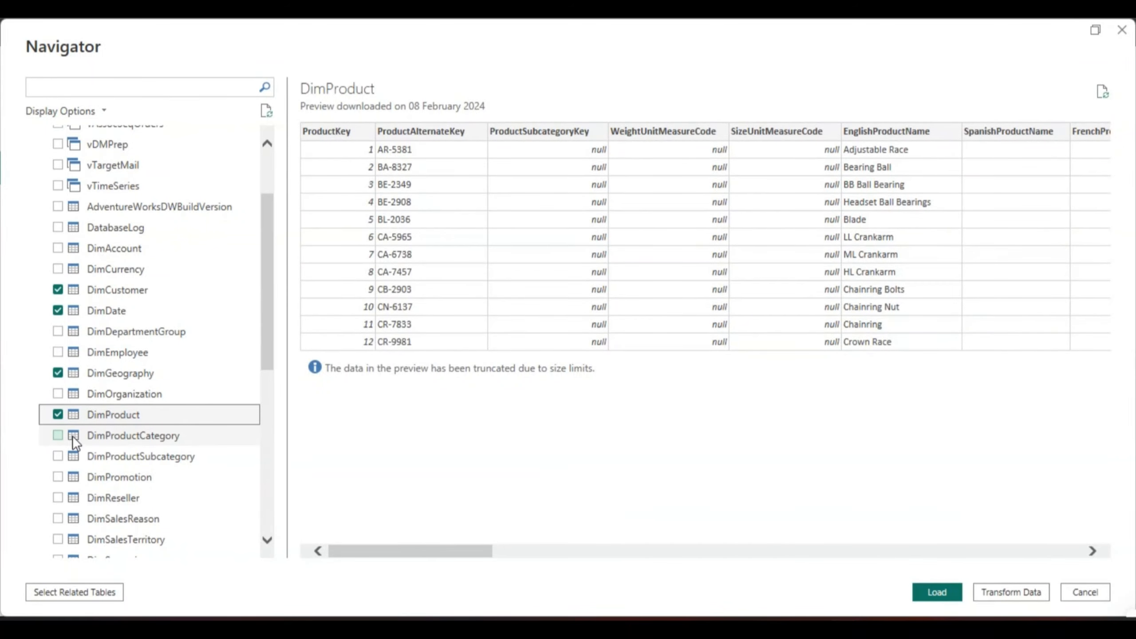
left_click(57, 435)
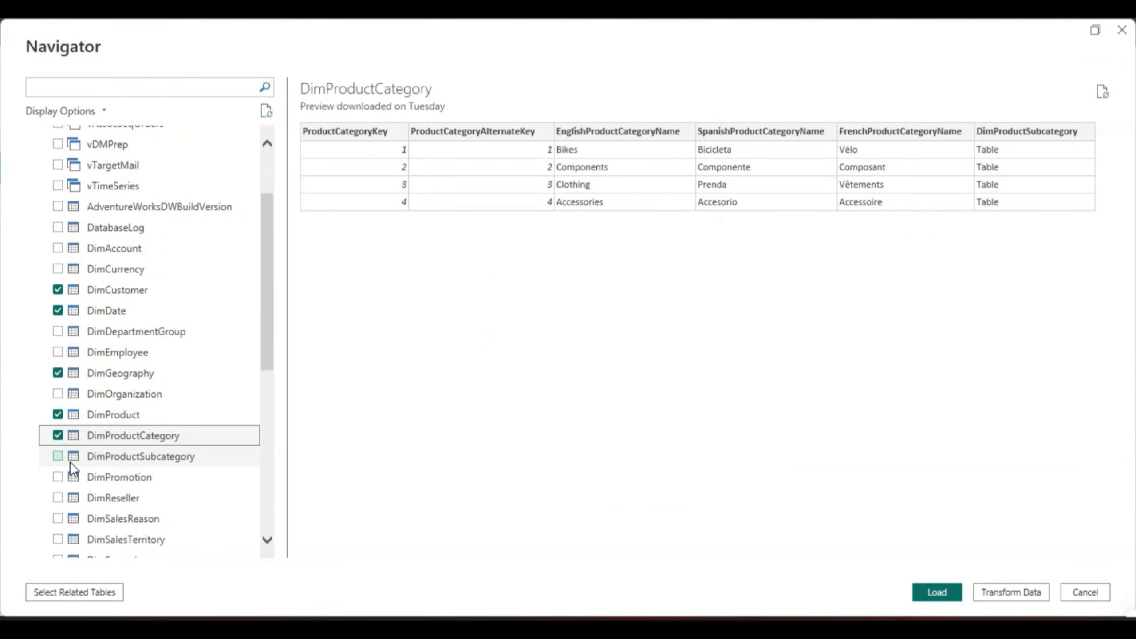
left_click(58, 456)
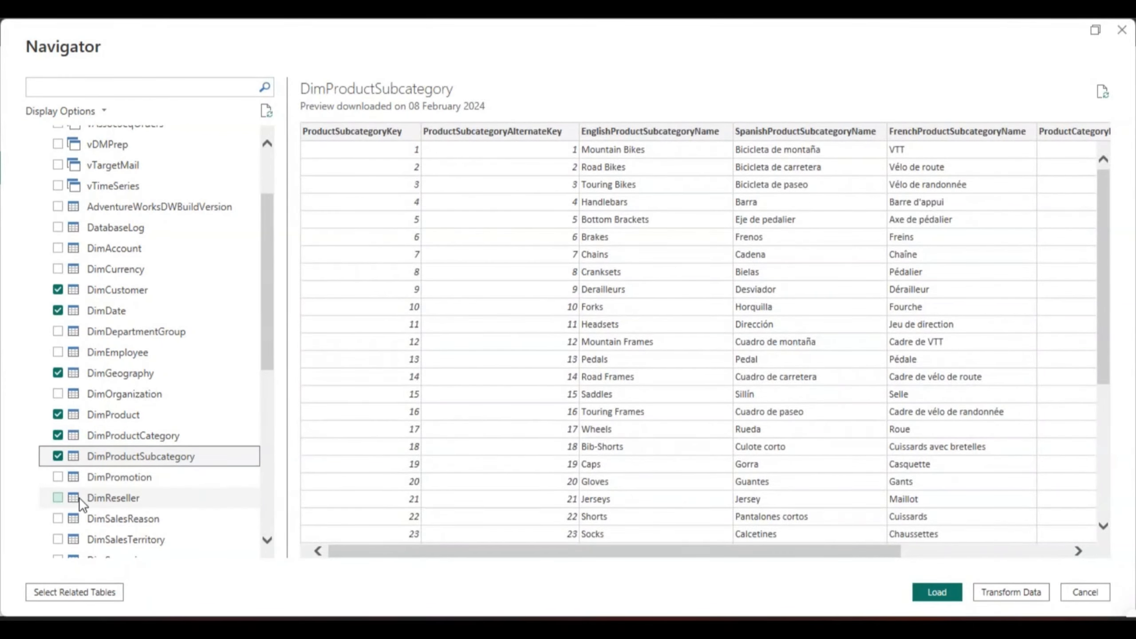
left_click(57, 497)
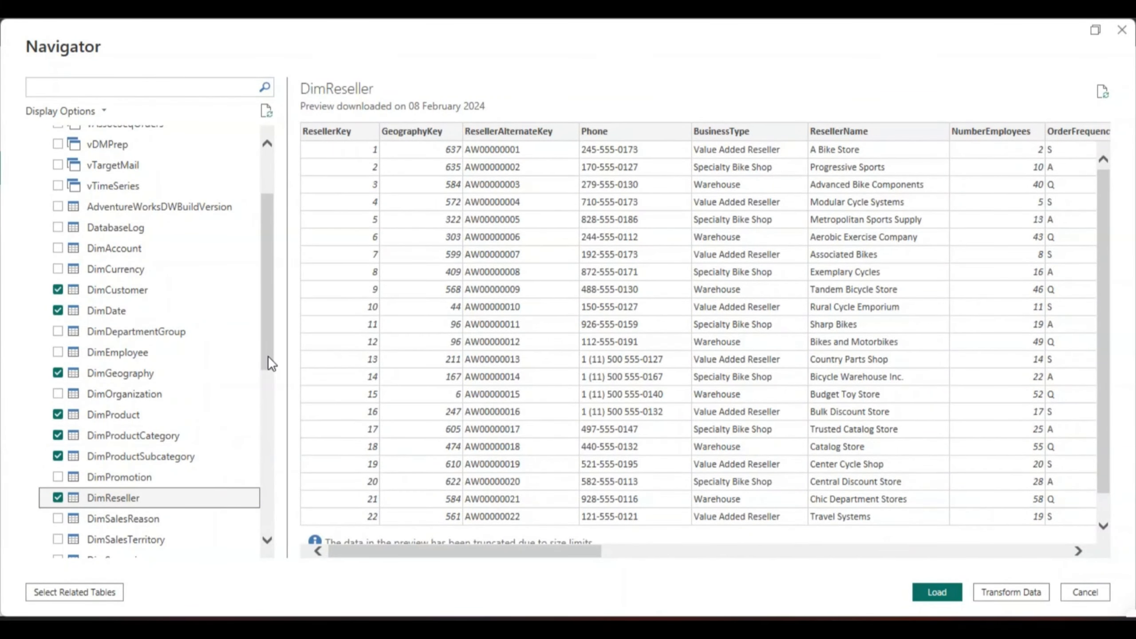
Step: Add the FactInternetSales table to the selection in the AdventureWorksDW2022 list
left_click_drag(268, 355, 270, 398)
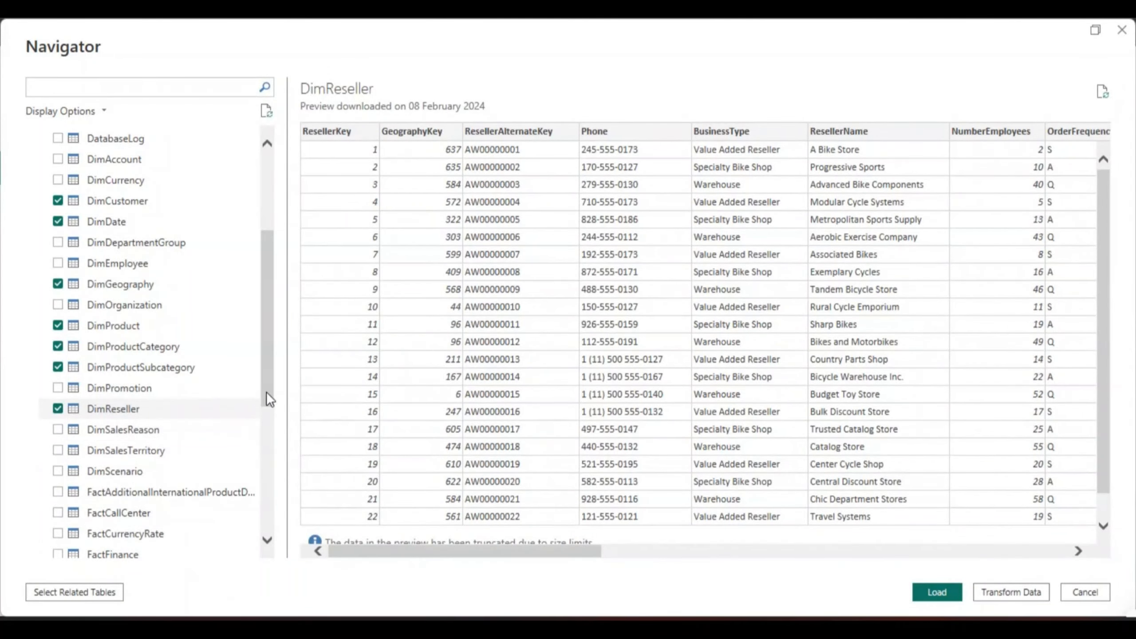
left_click_drag(267, 391, 268, 437)
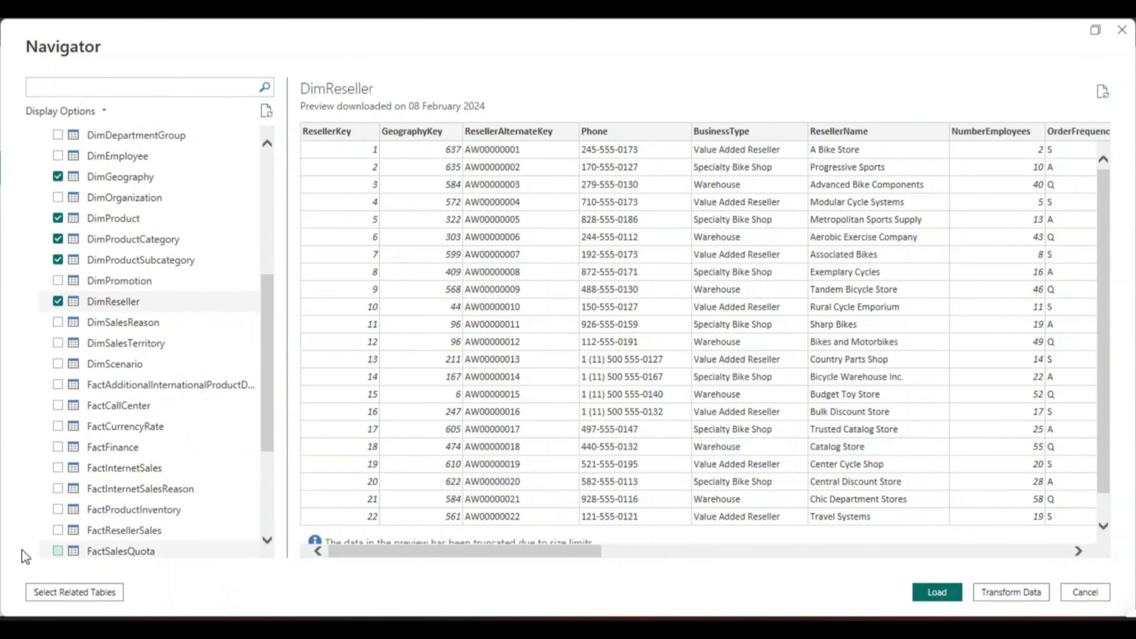
left_click(60, 468)
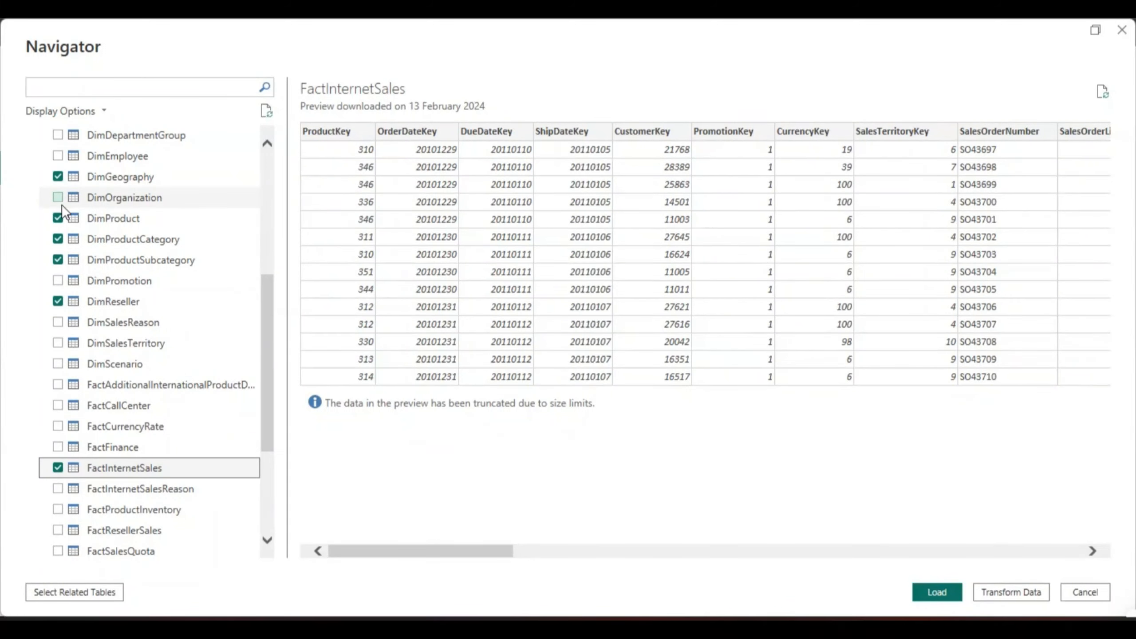
left_click_drag(267, 317, 270, 246)
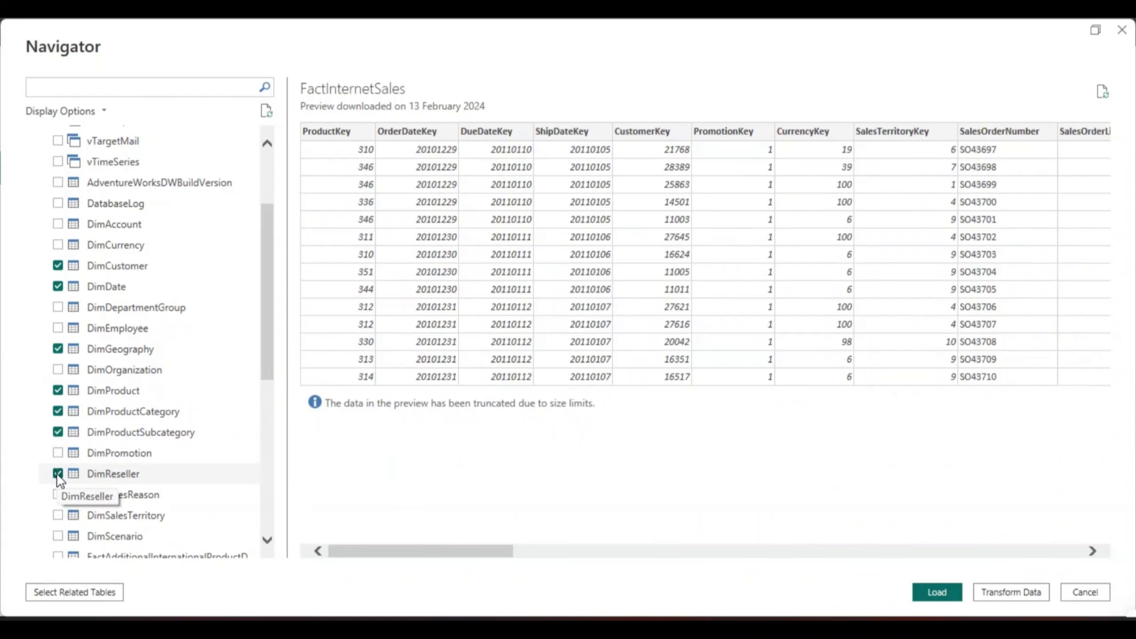
left_click_drag(270, 348, 272, 400)
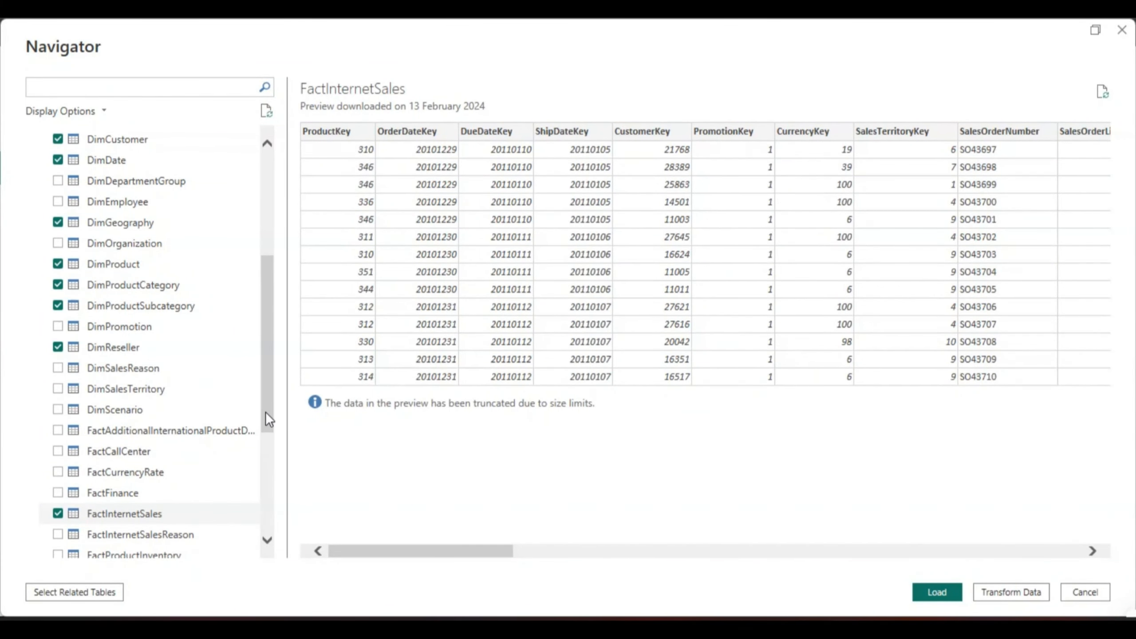
scroll(267, 363, "up", 2)
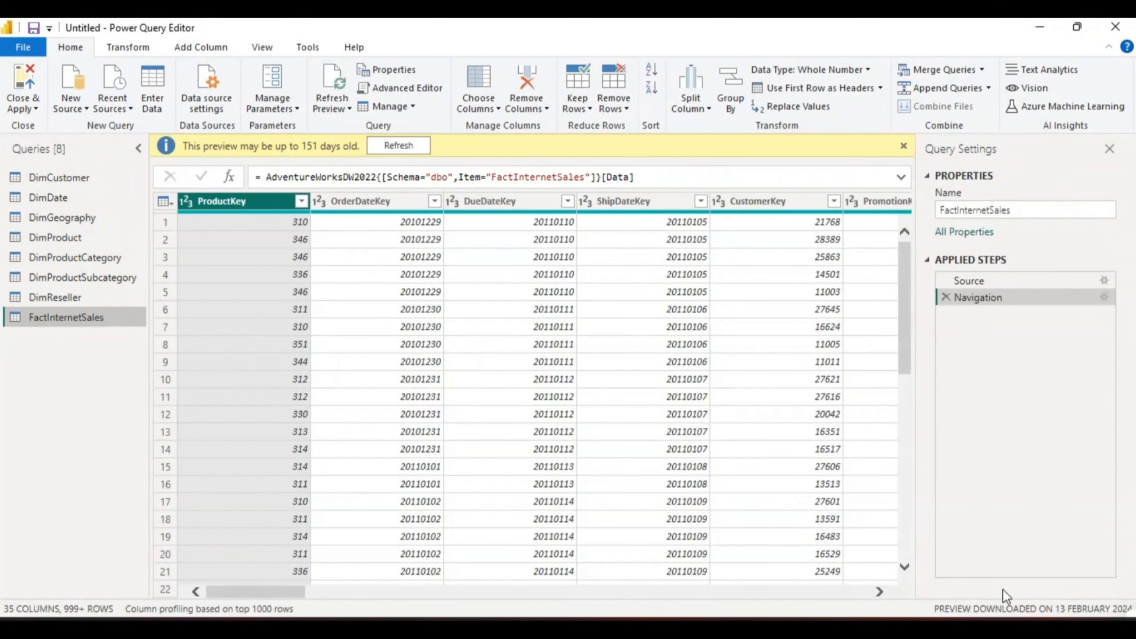
Step: Dismiss the preview-age notice and inspect the FactInternetSales columns across the table
left_click(902, 146)
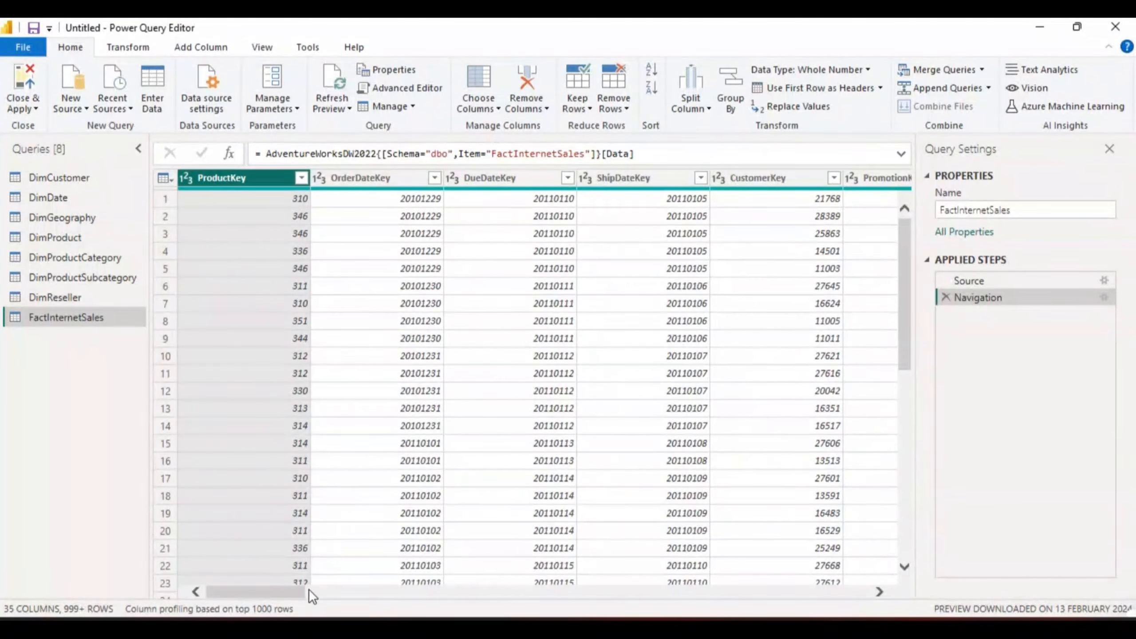
left_click_drag(300, 591, 406, 598)
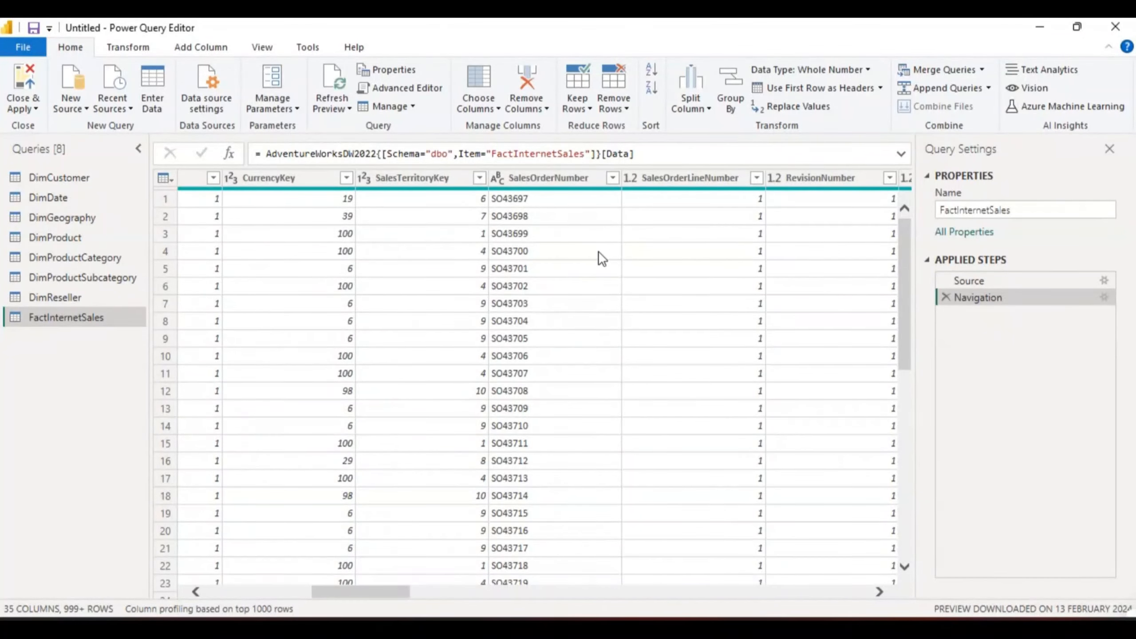
left_click(532, 172)
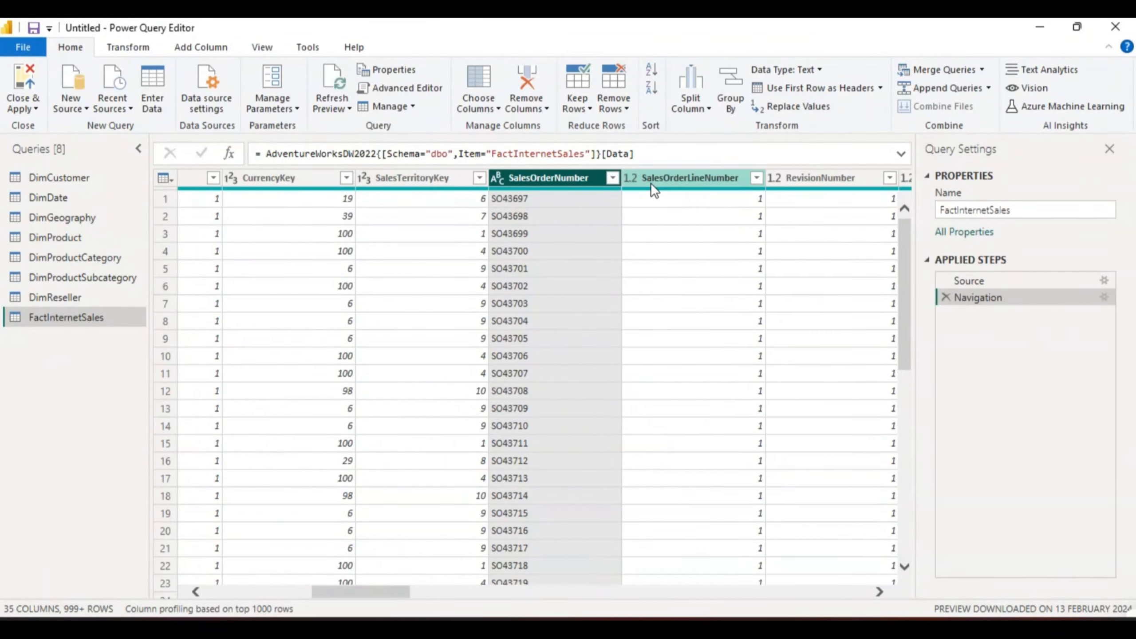
double_click(701, 177)
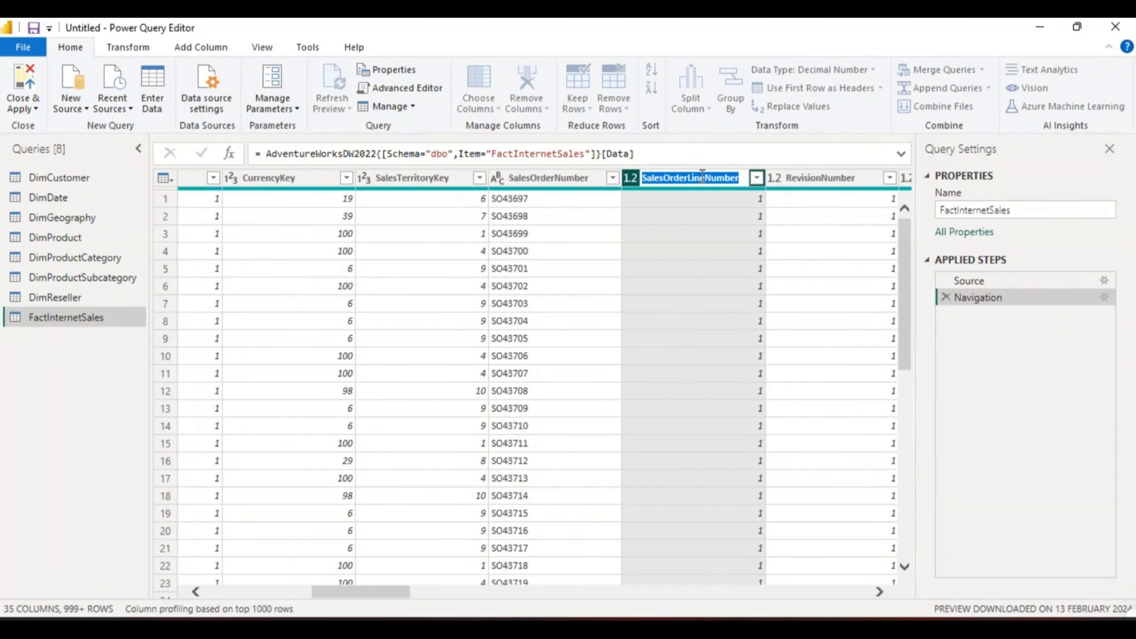
key("Return")
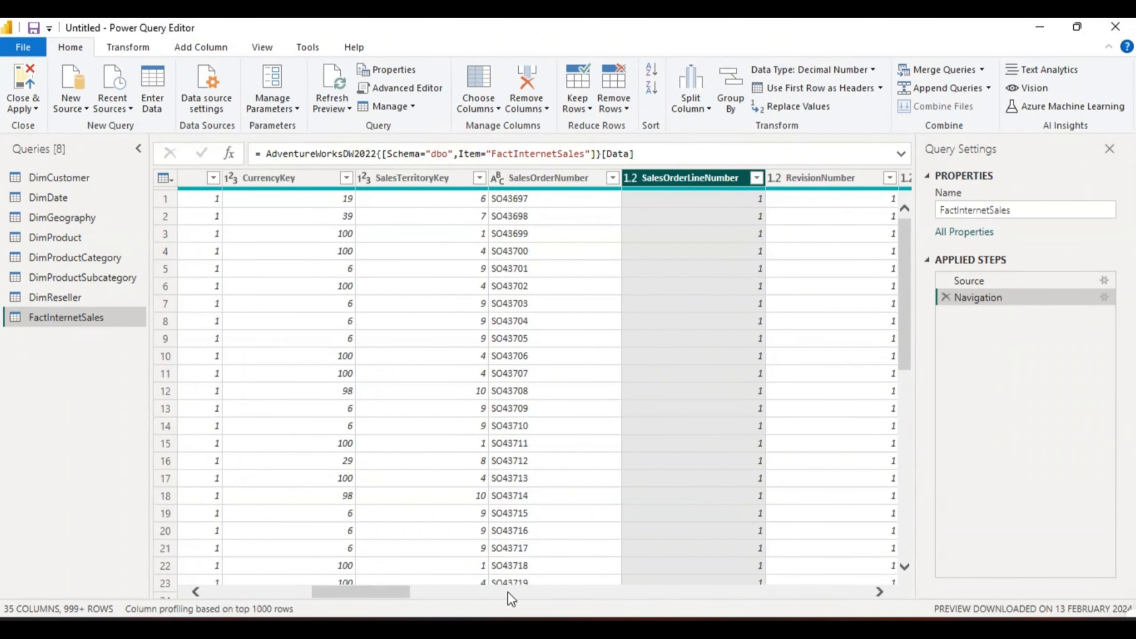
left_click_drag(405, 589, 458, 595)
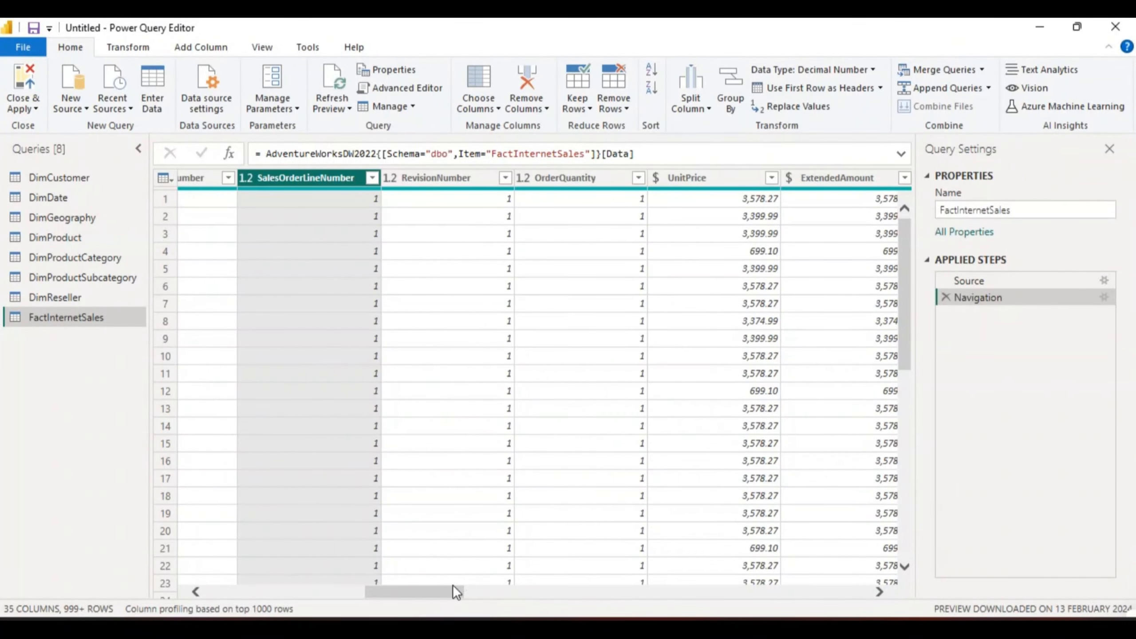
left_click_drag(452, 586, 459, 588)
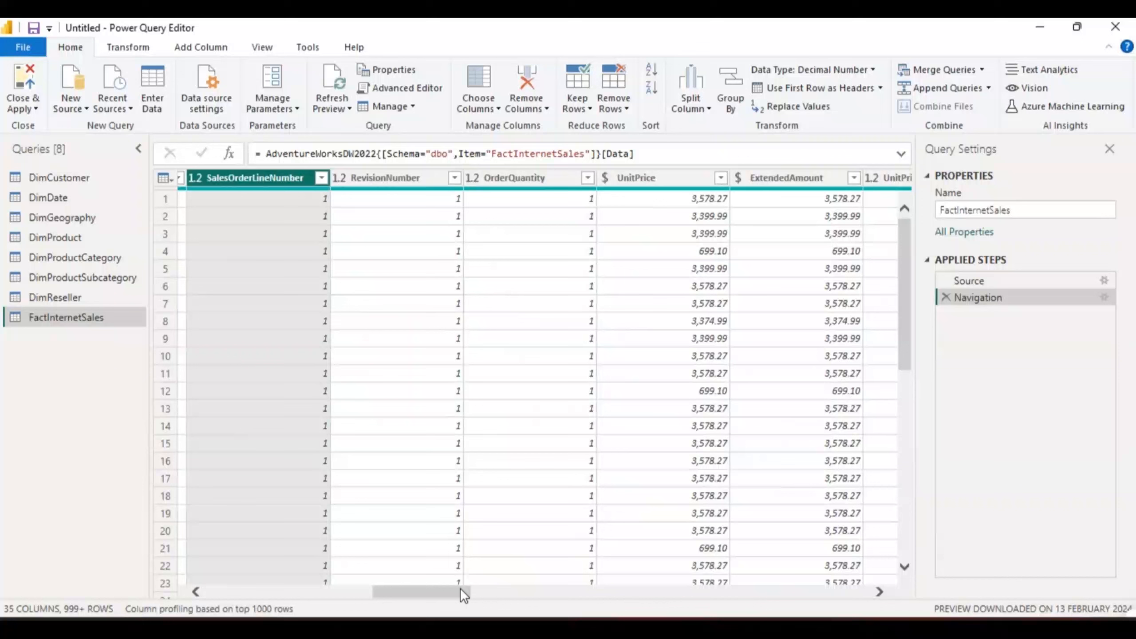
Step: Change the OrderQuantity column's data type to Whole Number
left_click(550, 176)
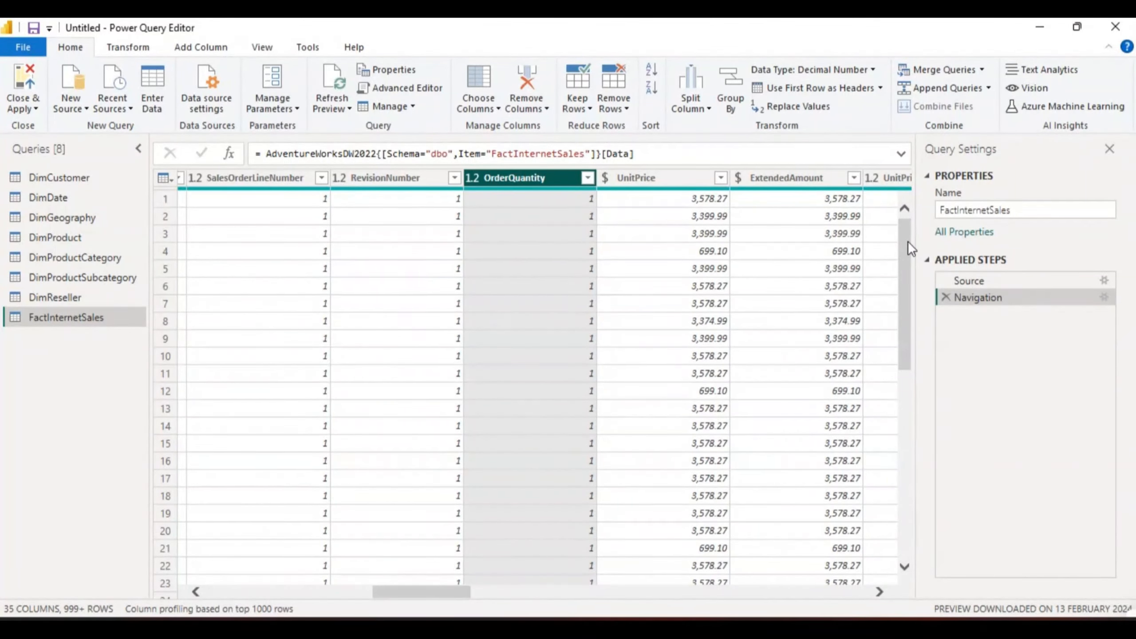
left_click_drag(907, 242, 890, 216)
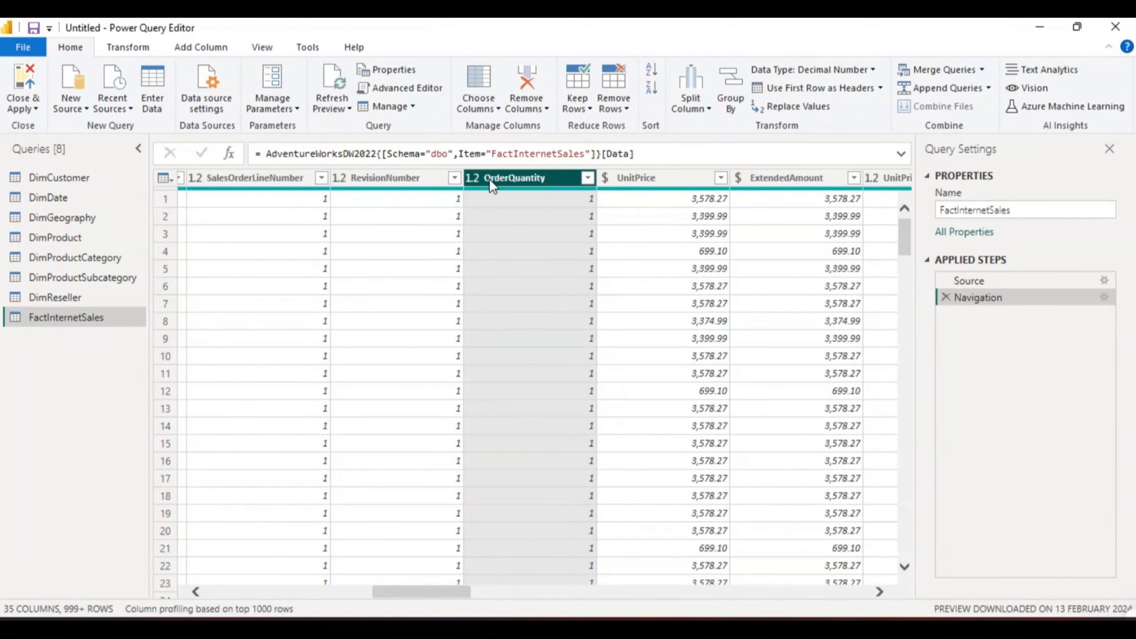
left_click(475, 177)
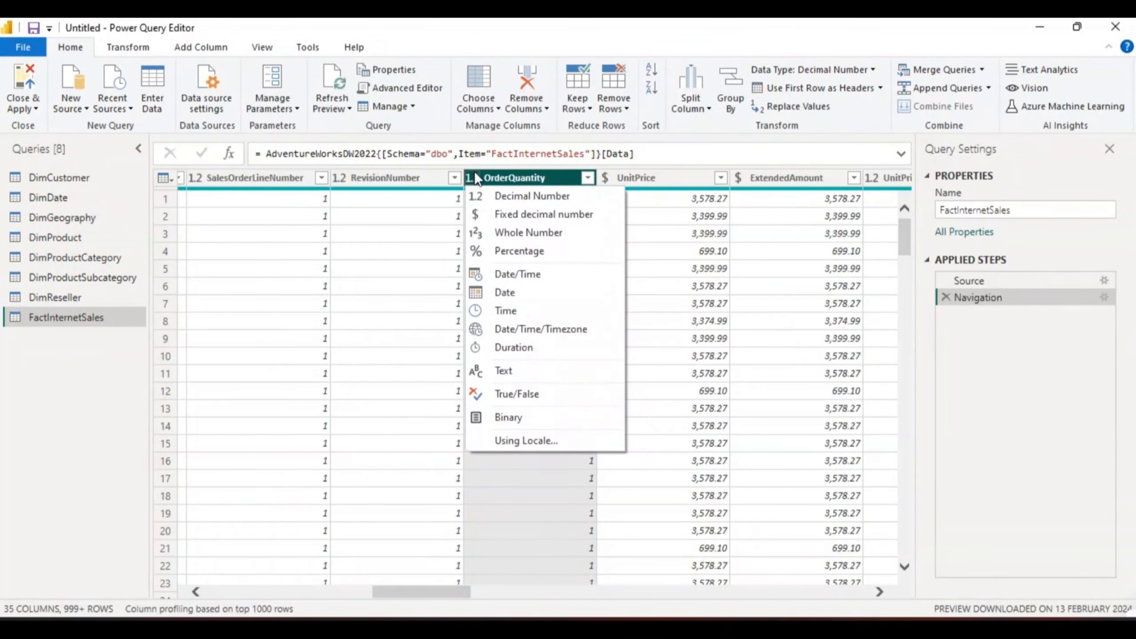
left_click(519, 230)
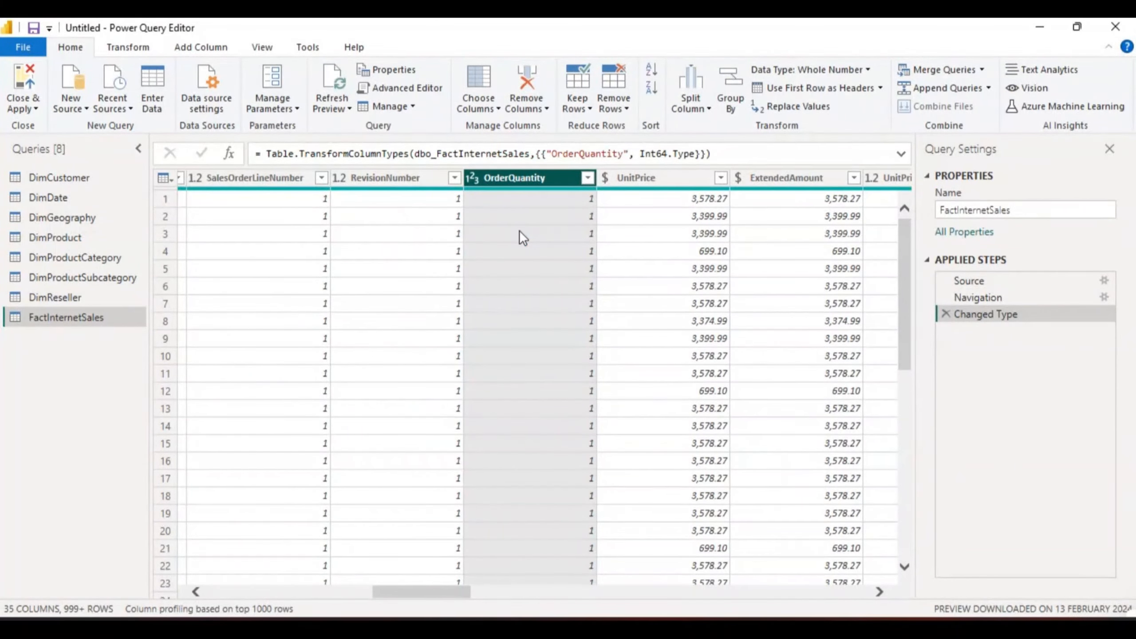
Step: Change OrderQuantity's data type to Decimal Number, replacing the current conversion
left_click(468, 179)
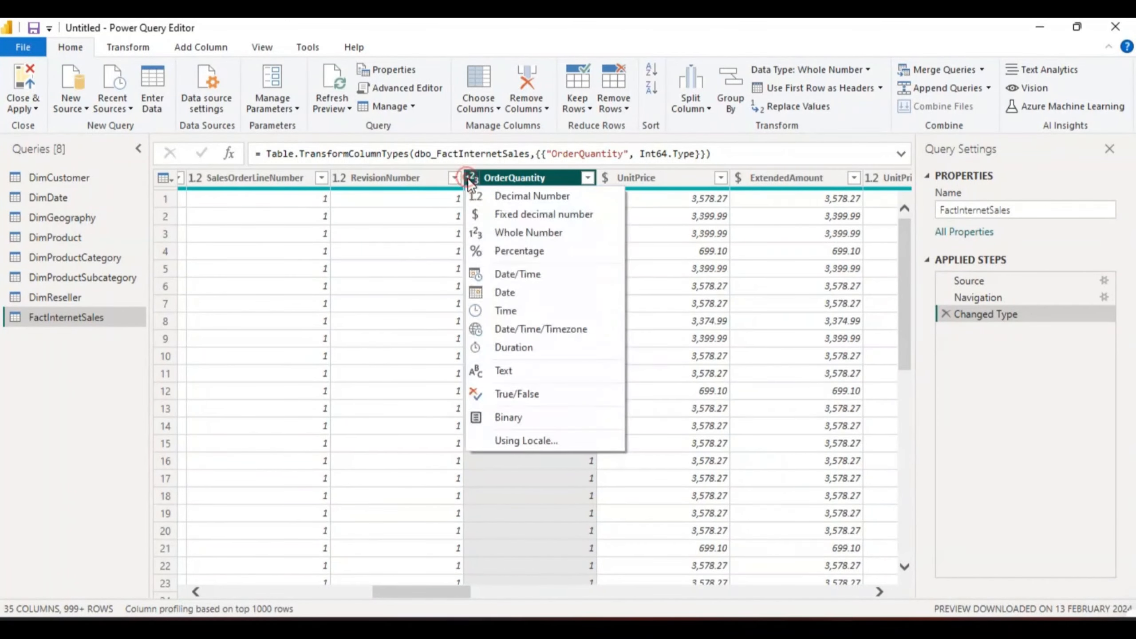
left_click(511, 196)
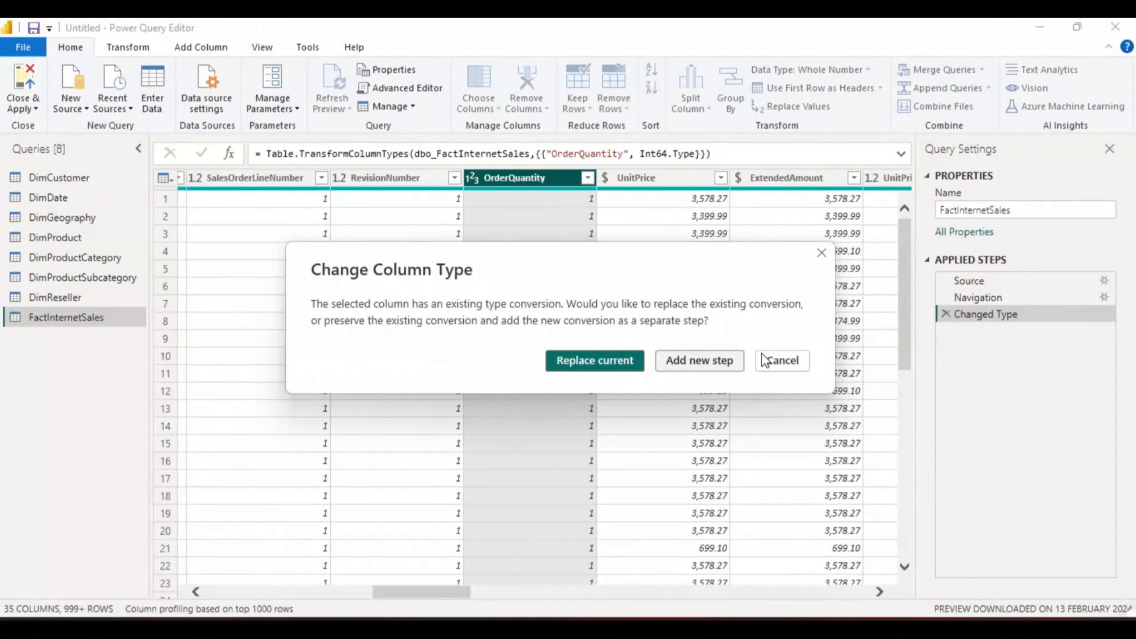
left_click(604, 361)
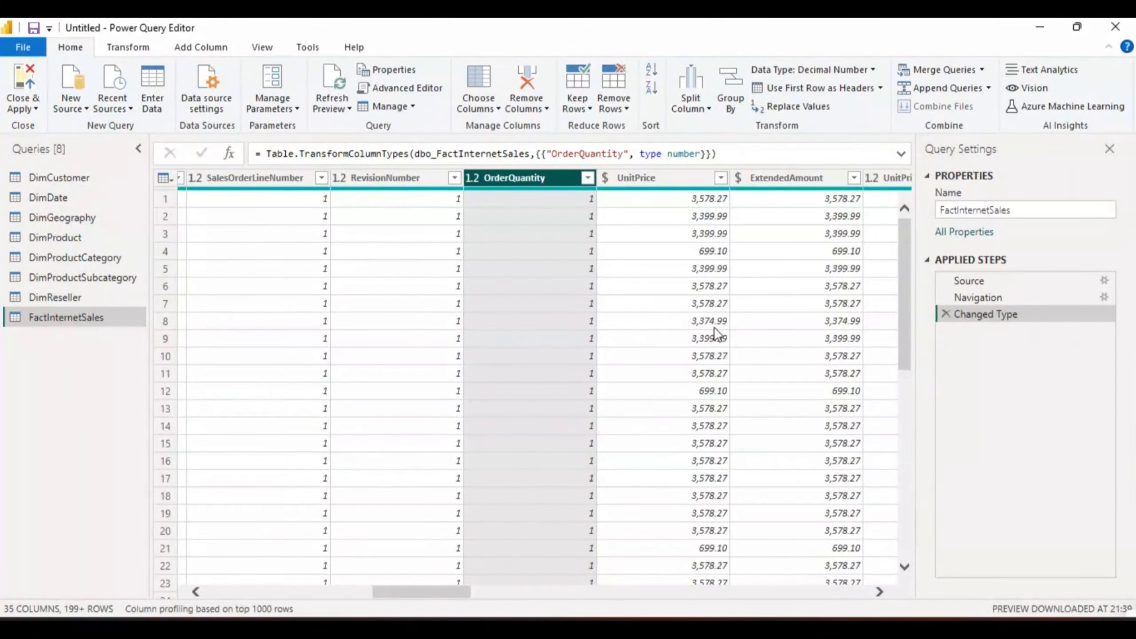
Step: Close the Power Query Editor and apply the query changes to load the tables
left_click_drag(905, 275, 896, 196)
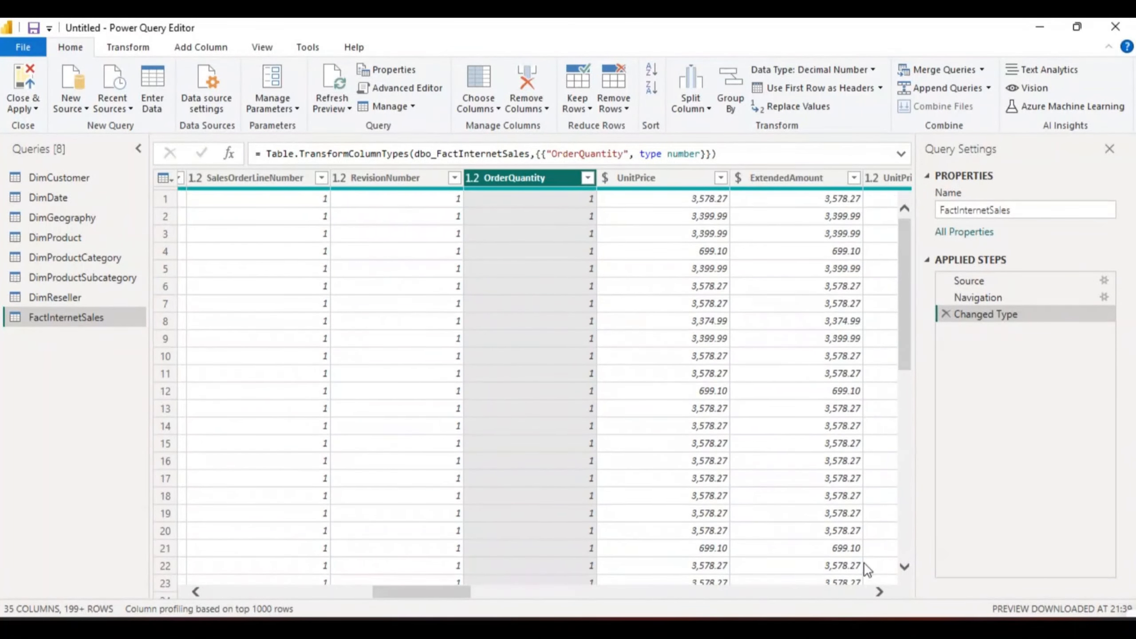
left_click(941, 212)
left_click_drag(462, 587, 245, 586)
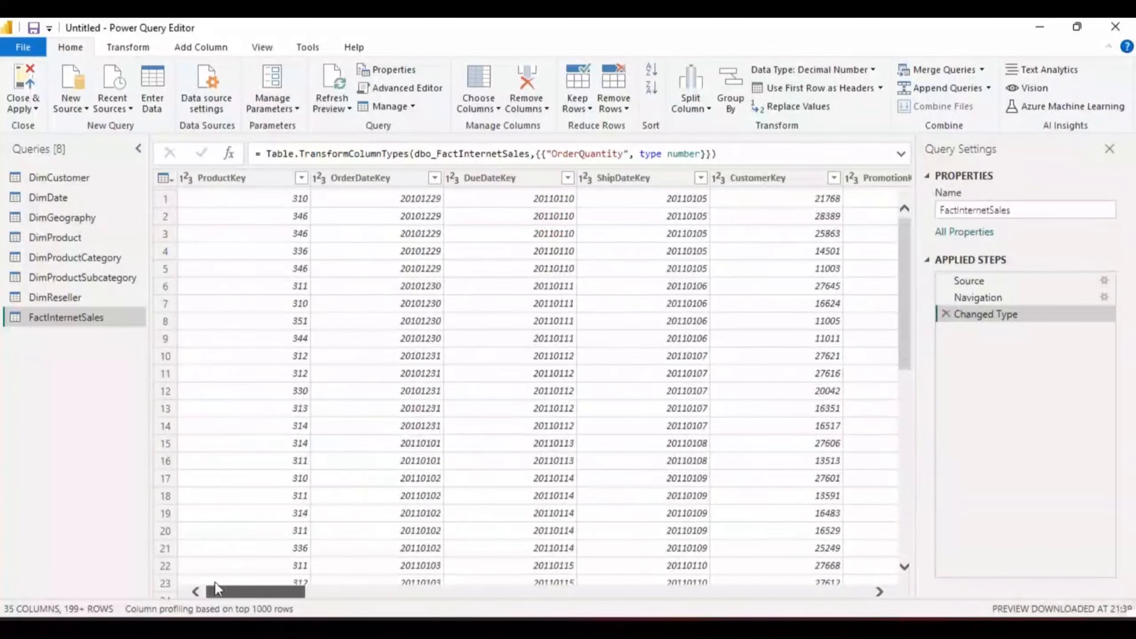
left_click(32, 99)
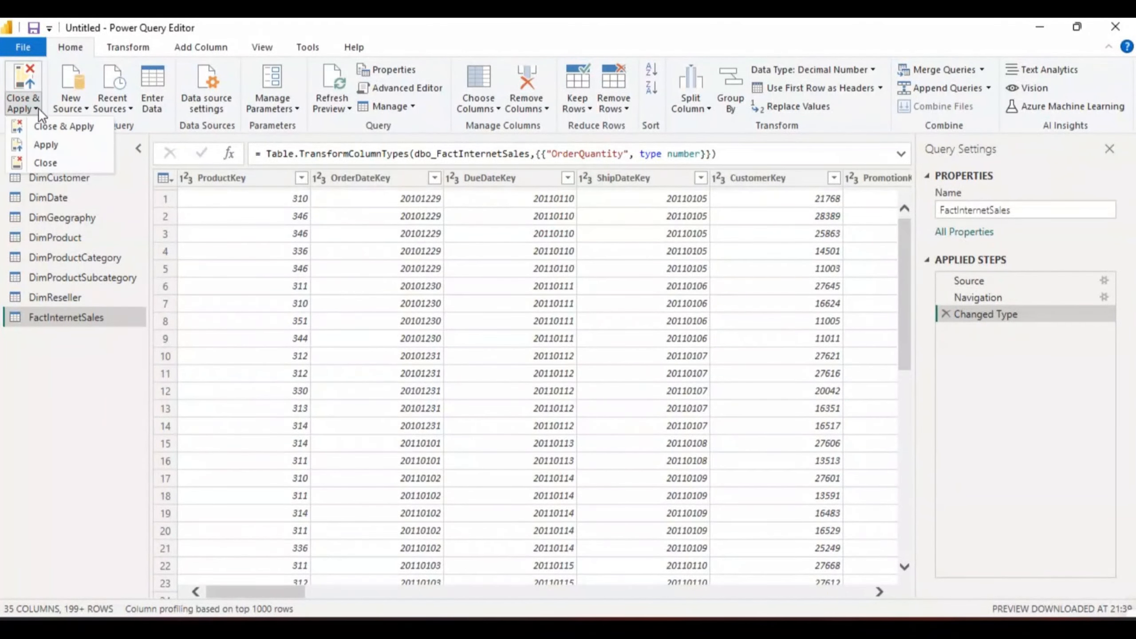
left_click(48, 127)
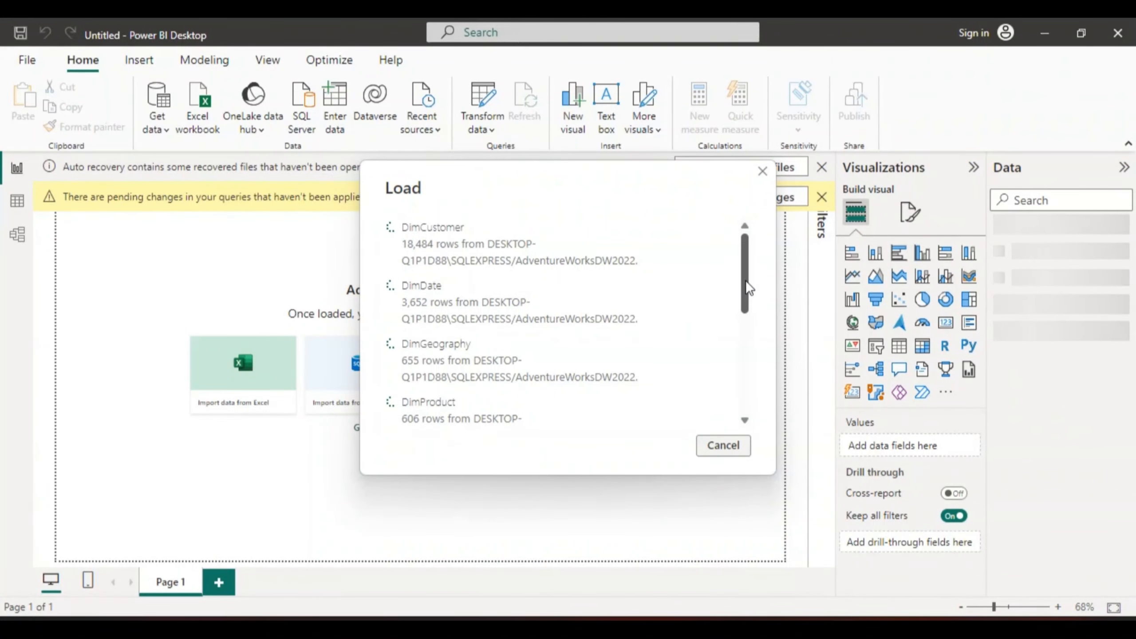
Step: Expand the DimCustomer table in the Data pane to view its fields
left_click_drag(745, 280, 749, 407)
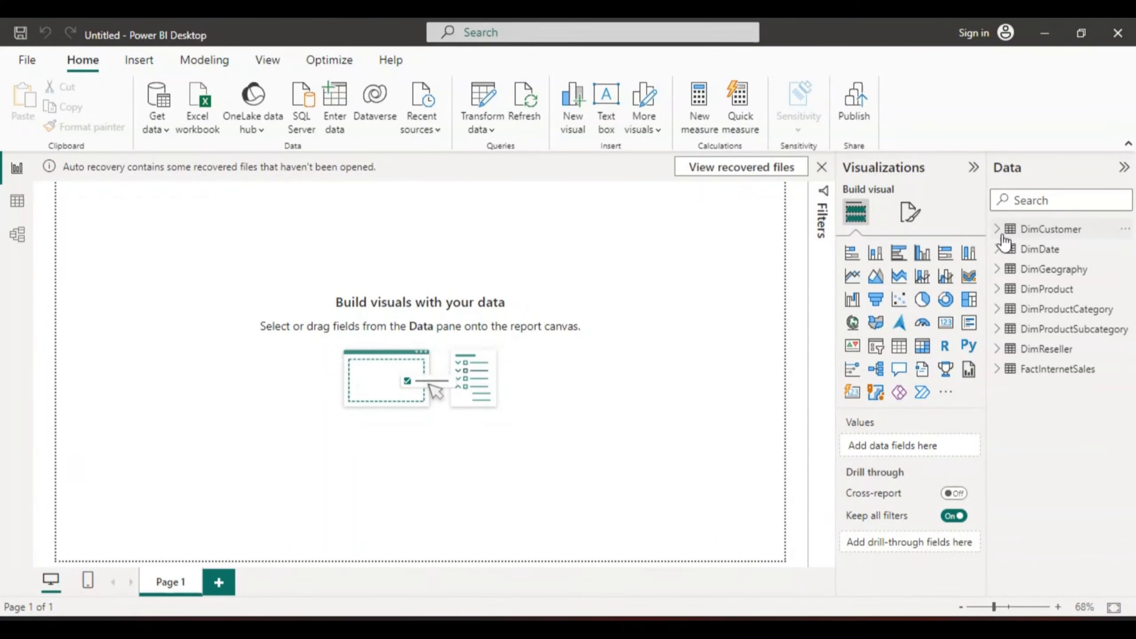
mouse_move(1007, 232)
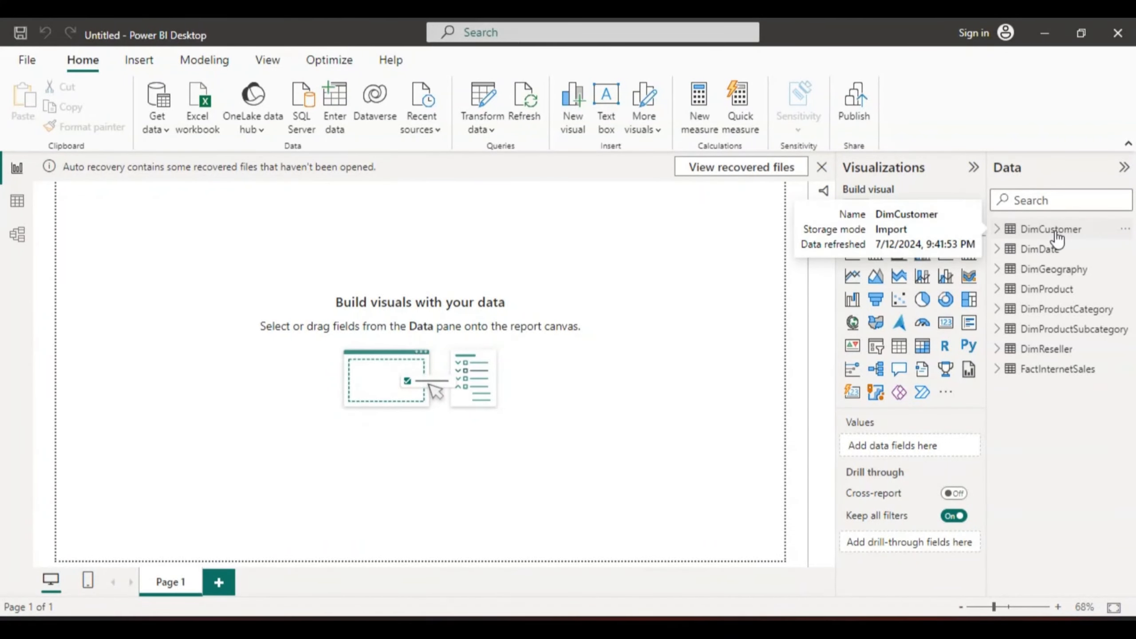
left_click(997, 231)
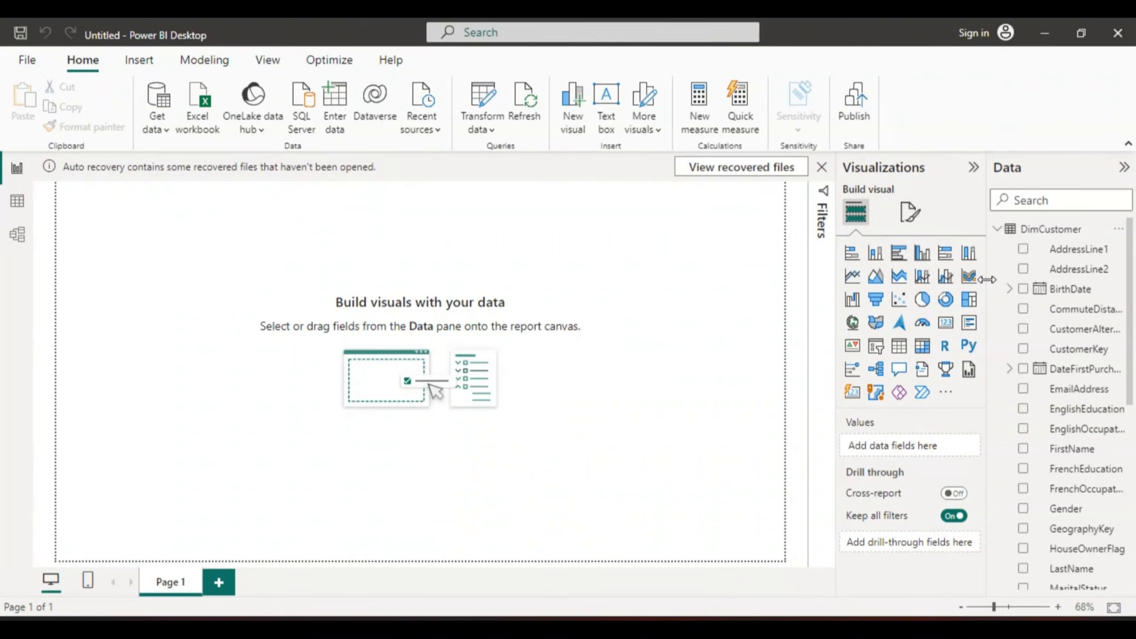
Step: Widen the Data pane and browse the DimCustomer and DimDate fields, including DateFirstPurchase's date hierarchy
left_click_drag(986, 279, 951, 293)
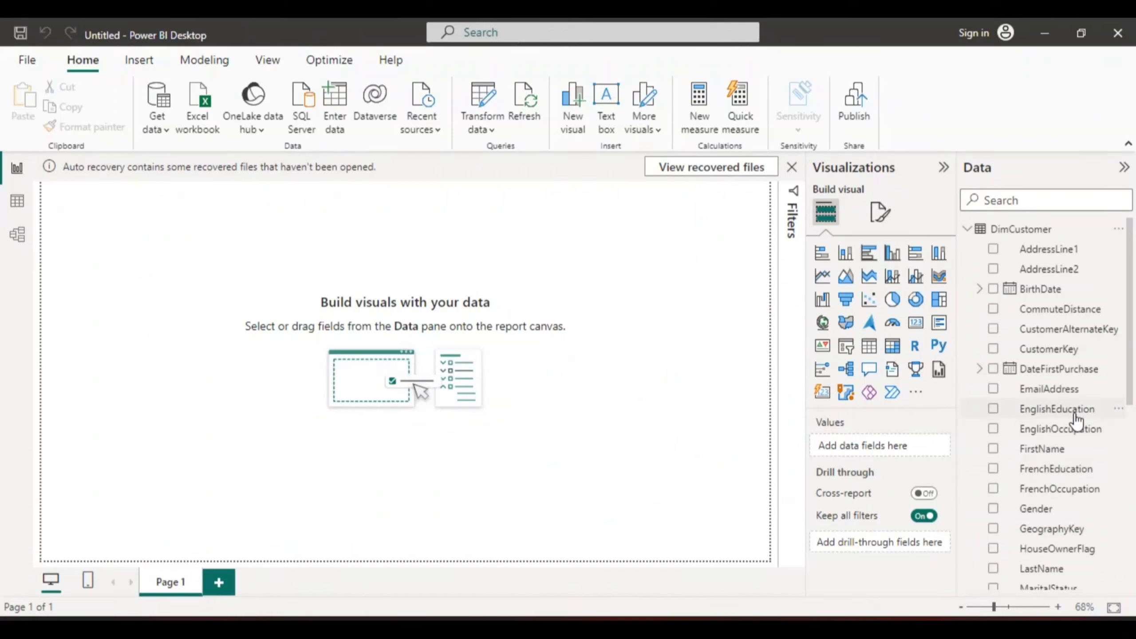
left_click_drag(1128, 395, 1134, 457)
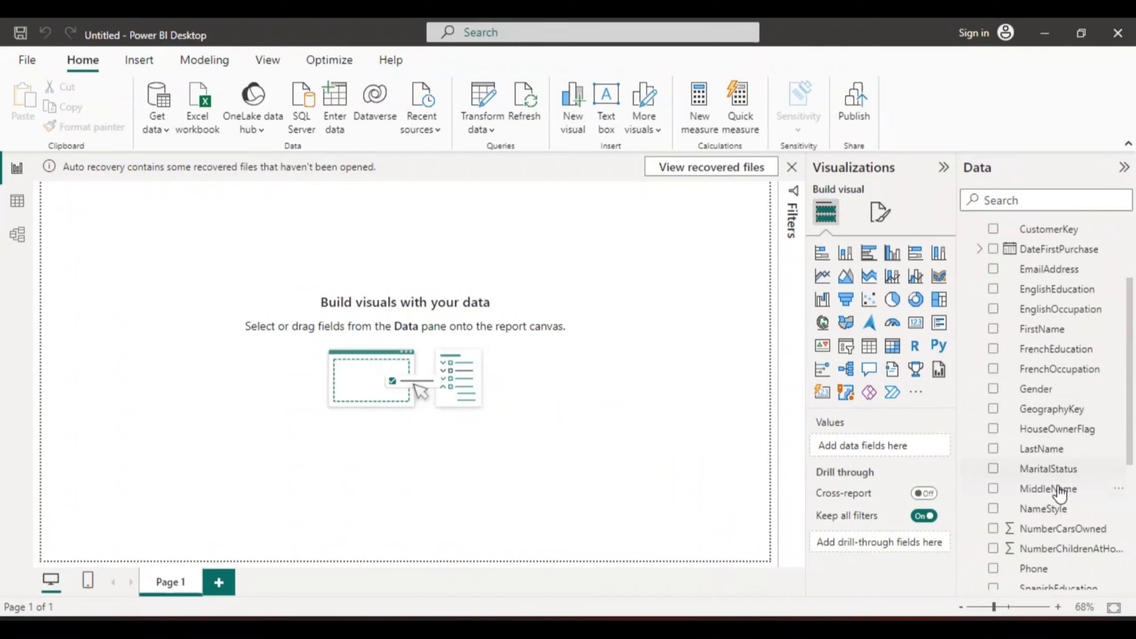
left_click(979, 251)
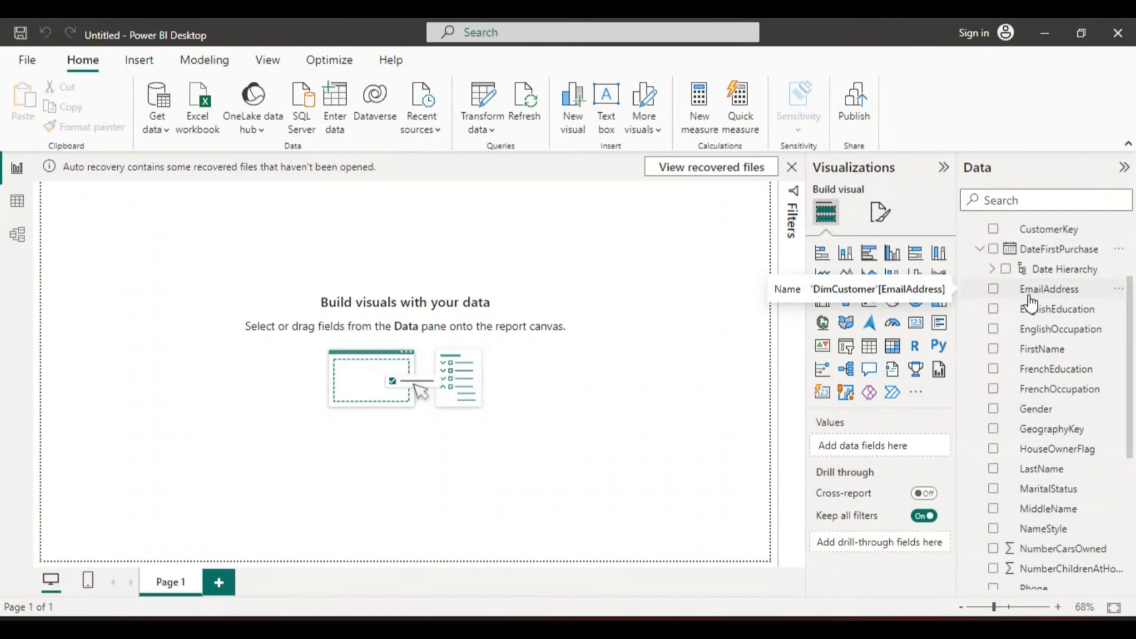
left_click(991, 268)
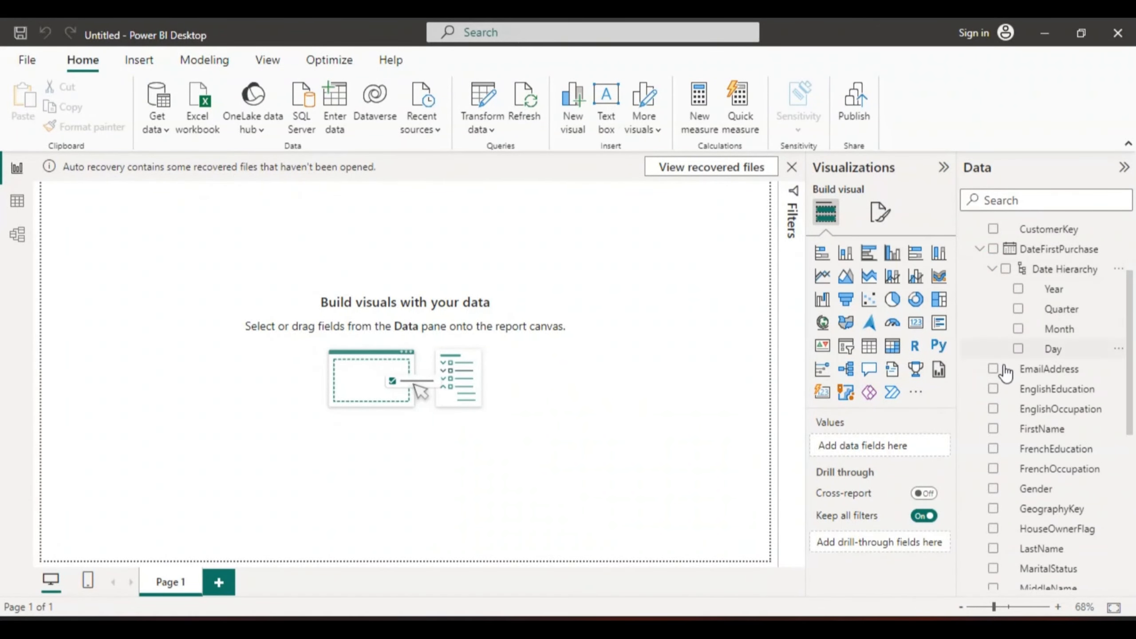
left_click_drag(1131, 353, 1121, 284)
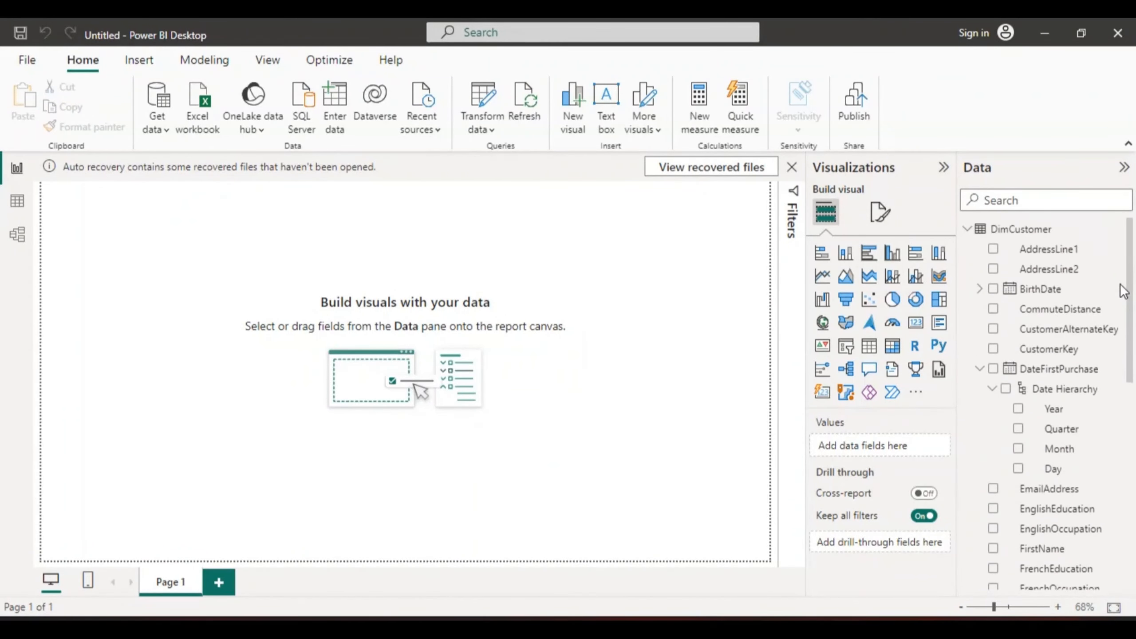
left_click(968, 229)
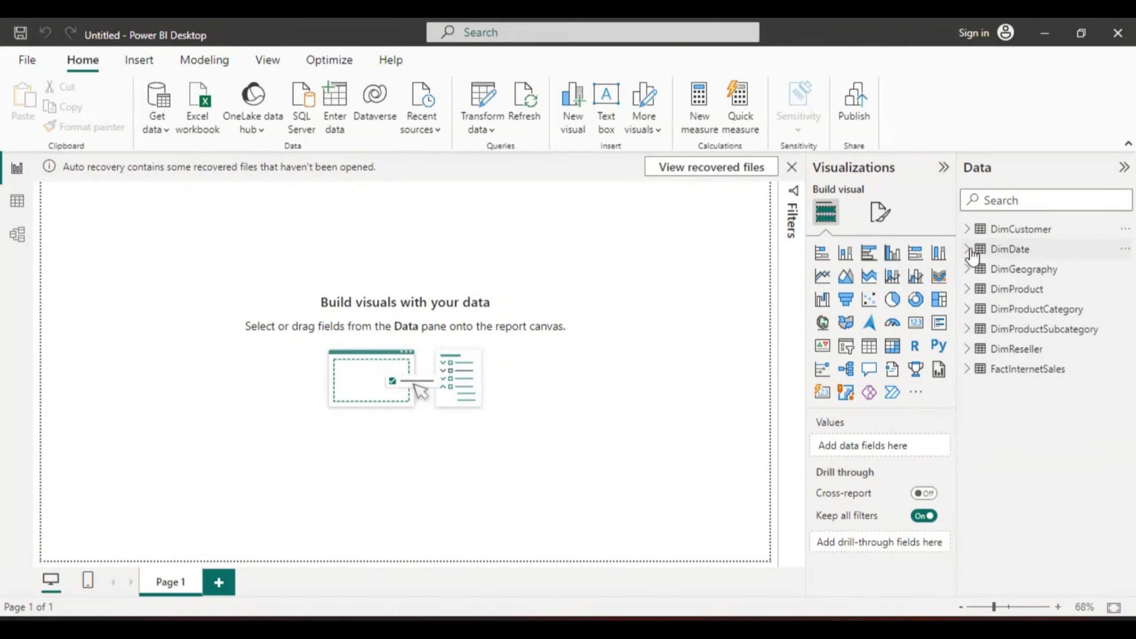
left_click(969, 252)
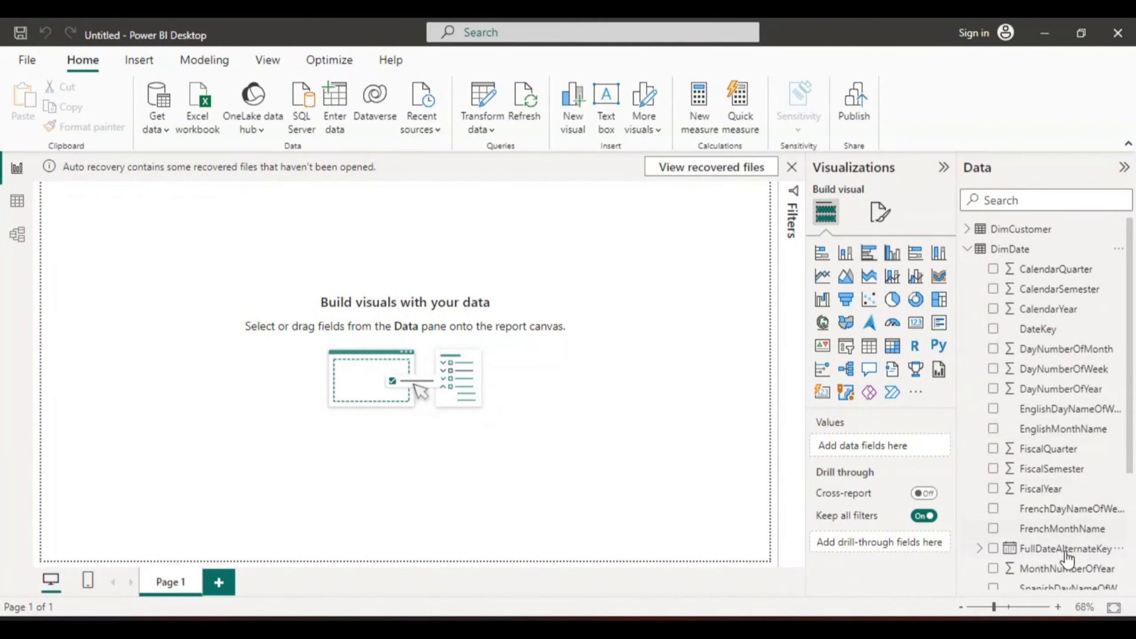
left_click(965, 249)
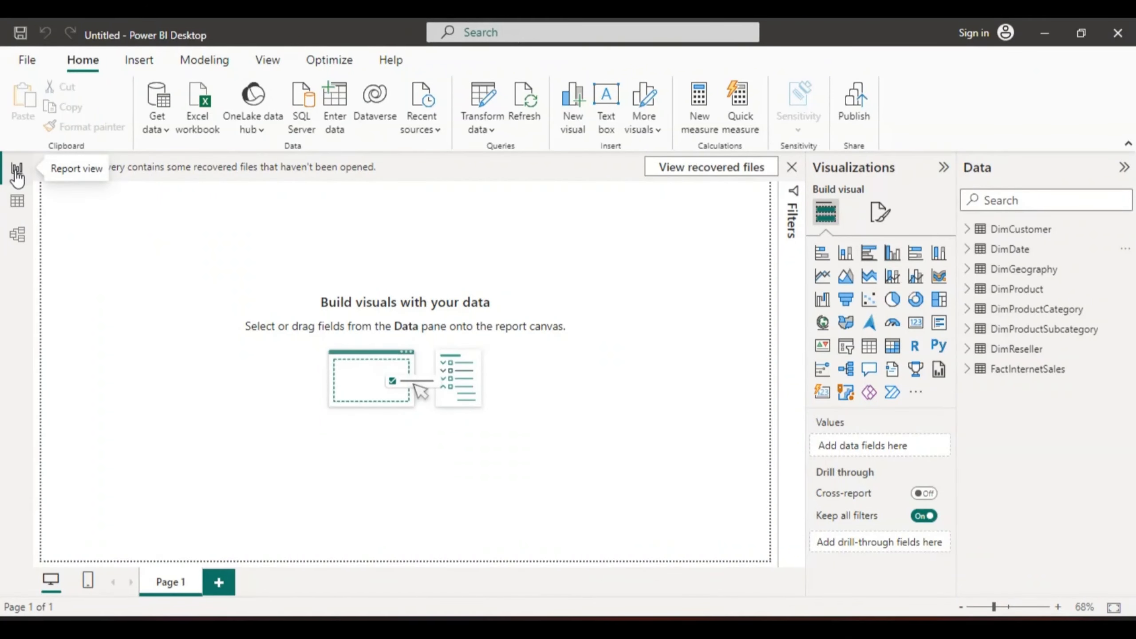
Step: Switch to Model view and collapse the Properties and Data panes to enlarge the diagram canvas
left_click(17, 236)
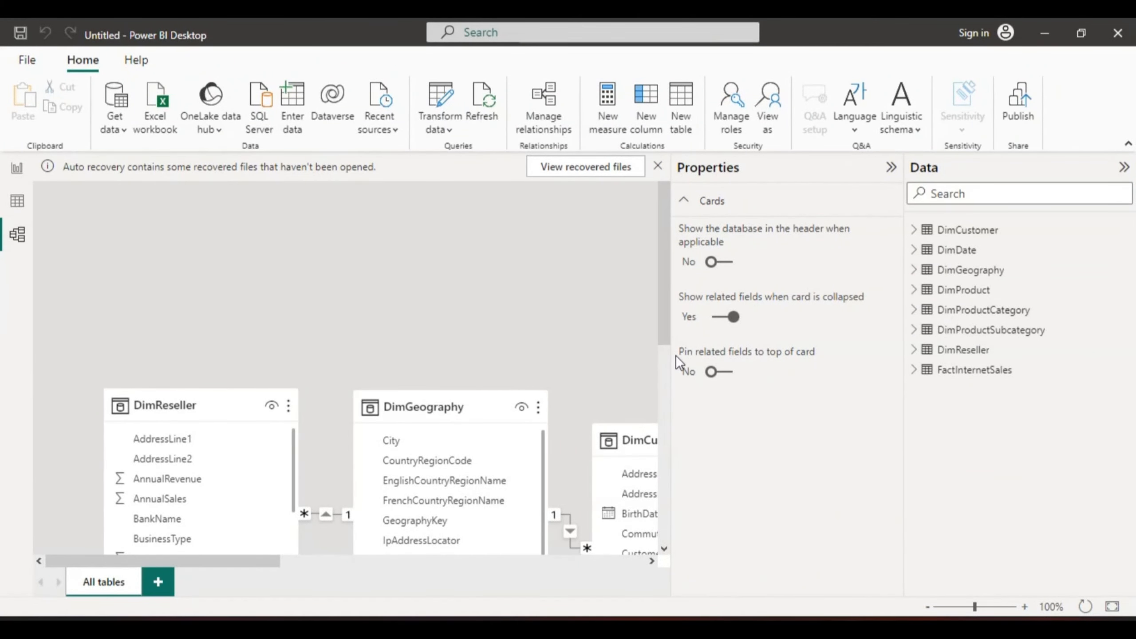
left_click(891, 177)
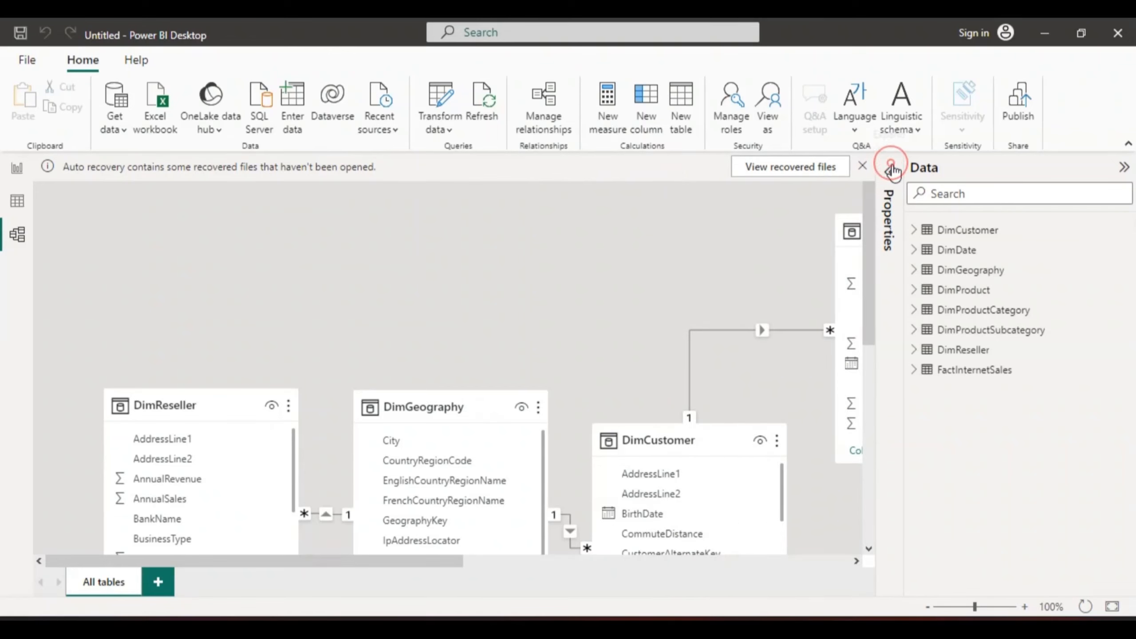
left_click(1124, 168)
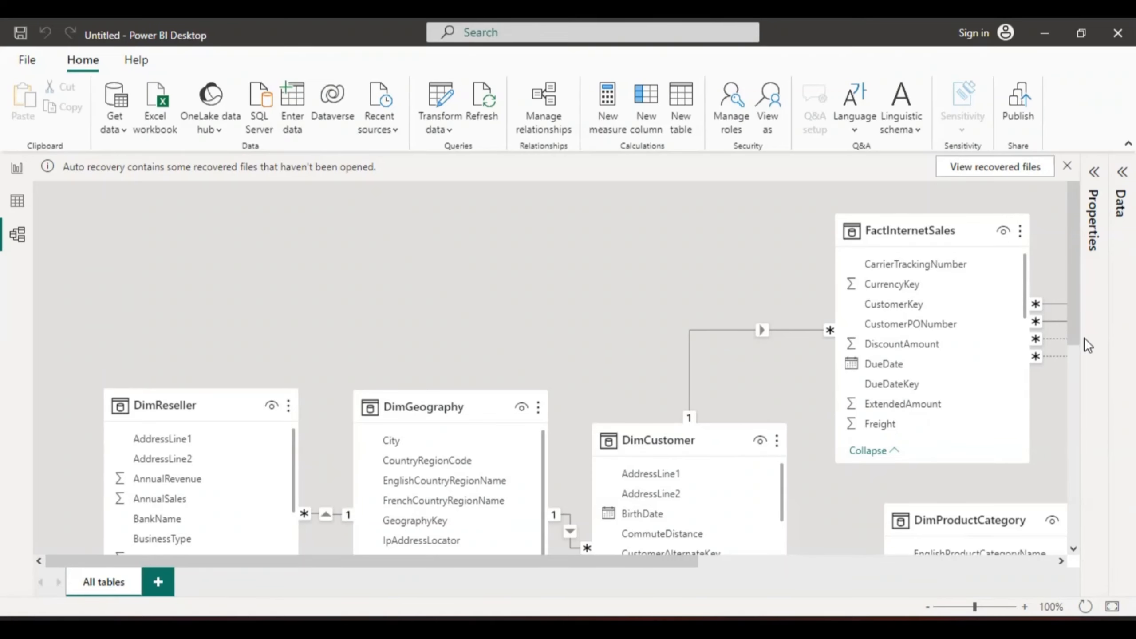
Step: Examine the relationships between all the tables in the model diagram
left_click_drag(1074, 337, 1105, 397)
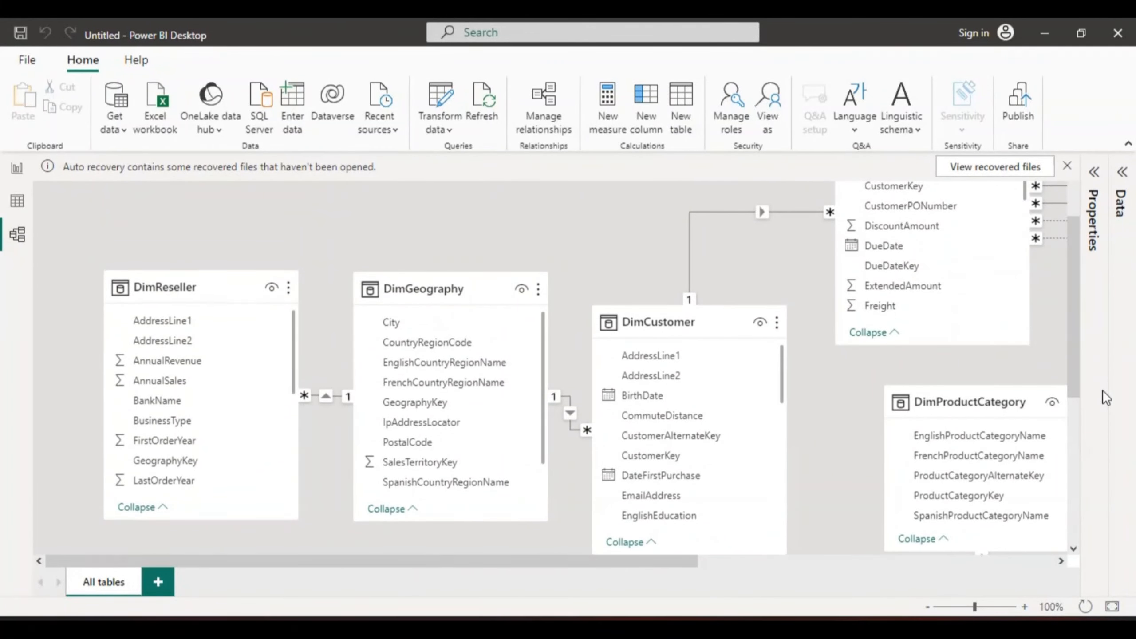
left_click(929, 608)
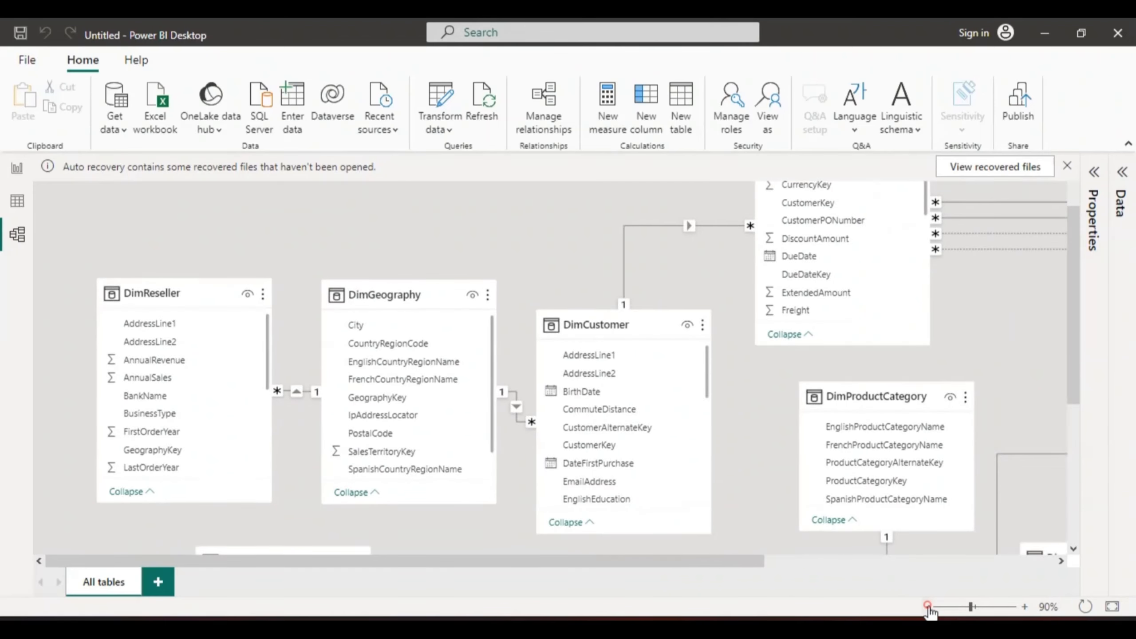
left_click(928, 608)
left_click(928, 609)
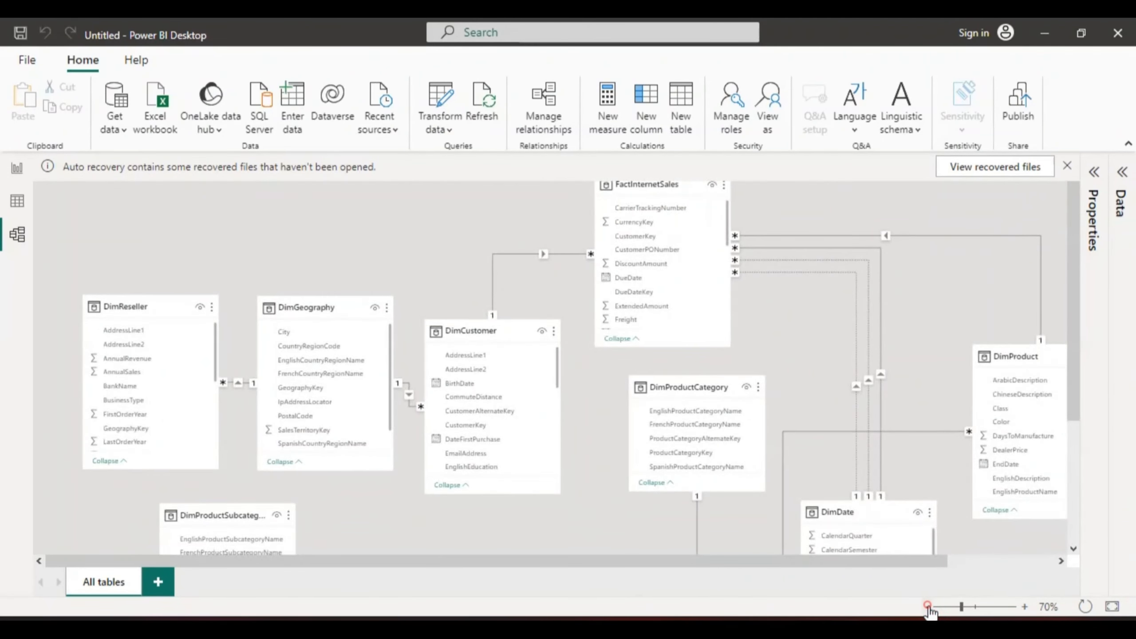
left_click(929, 608)
left_click(928, 608)
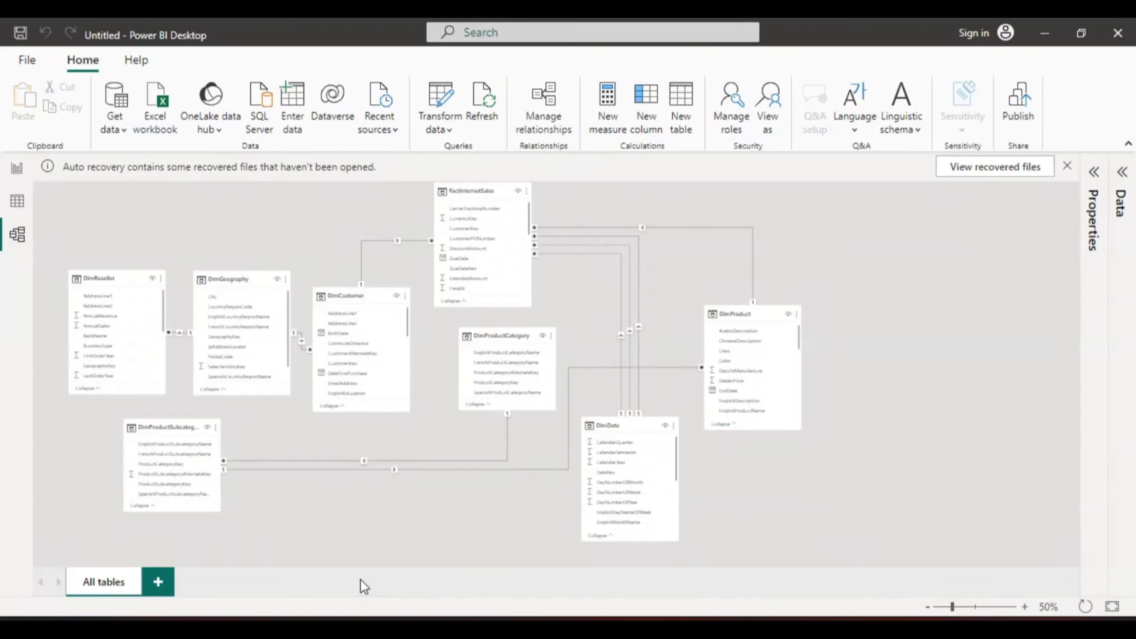
left_click(356, 520)
mouse_move(228, 275)
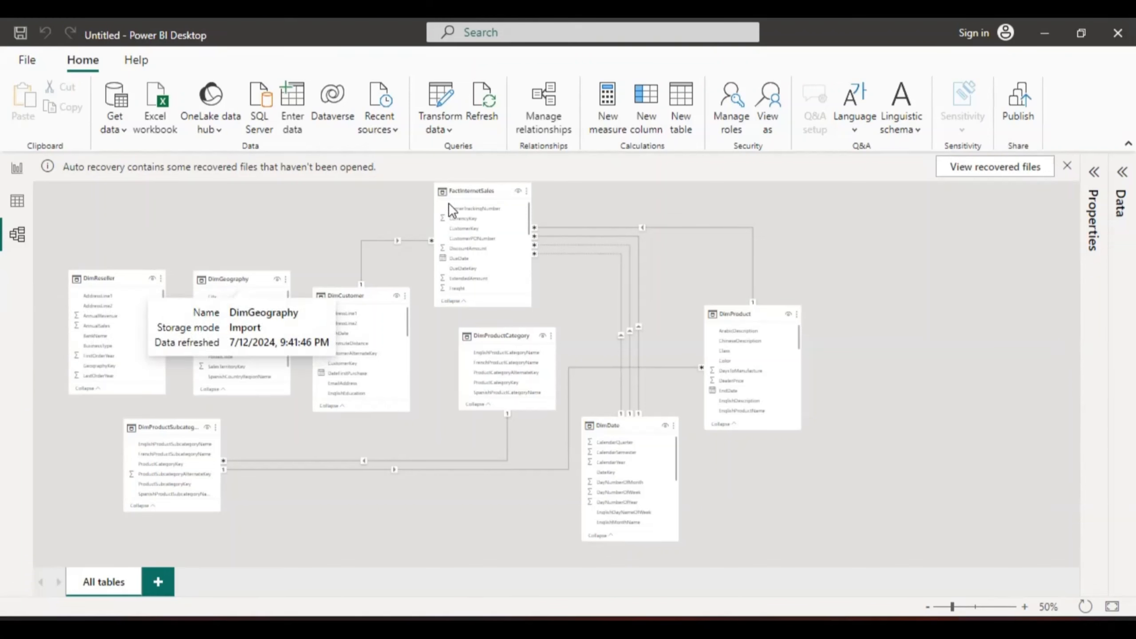
mouse_move(469, 191)
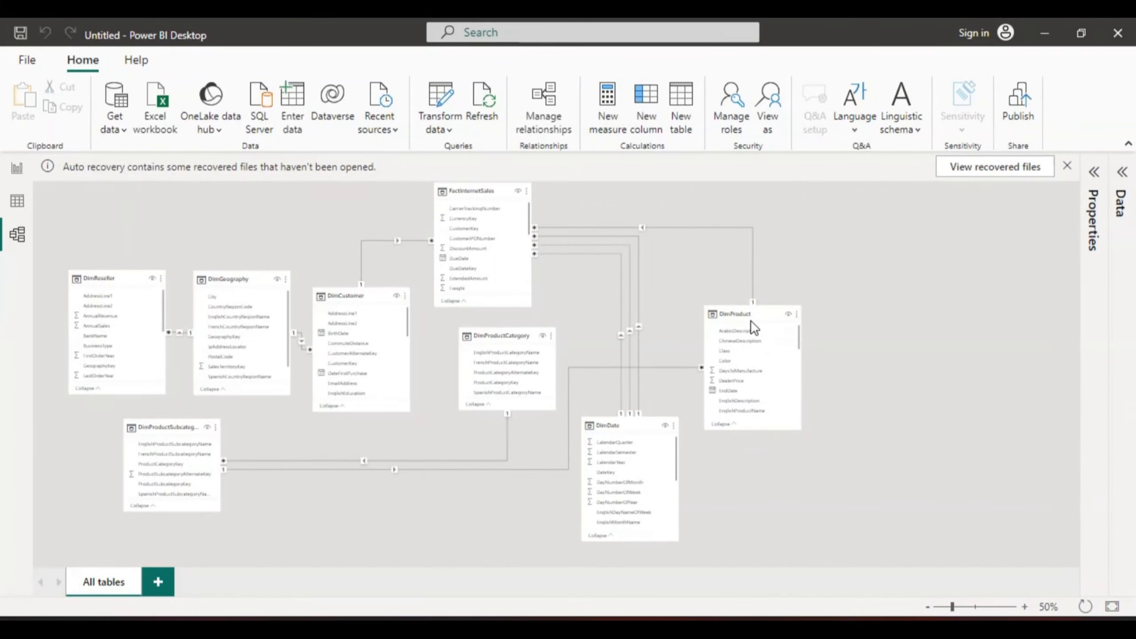
mouse_move(750, 314)
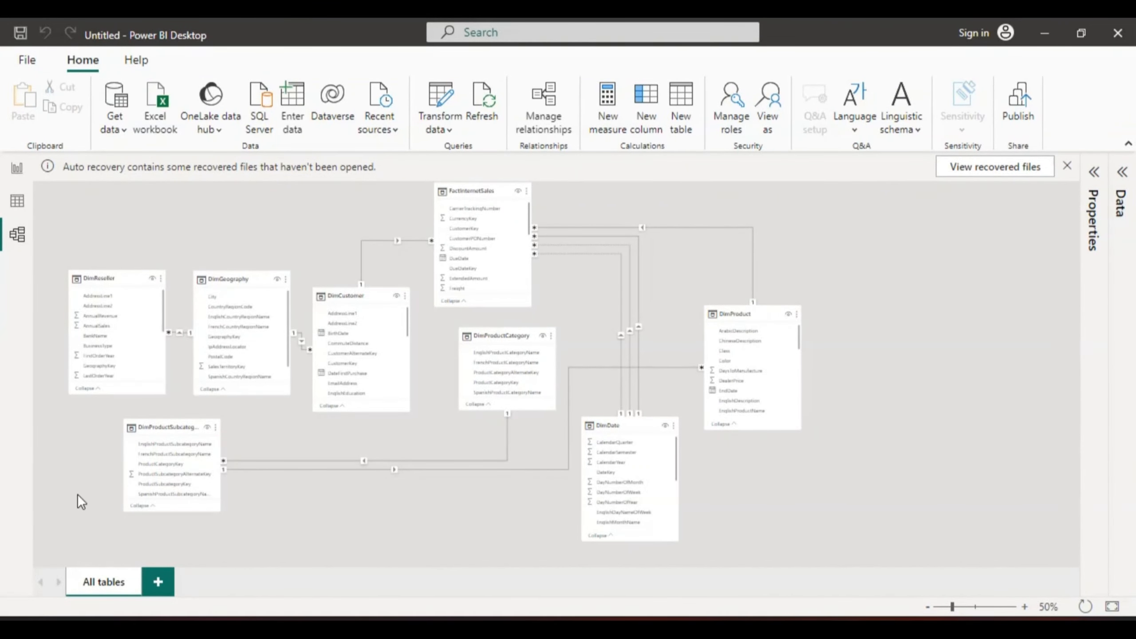
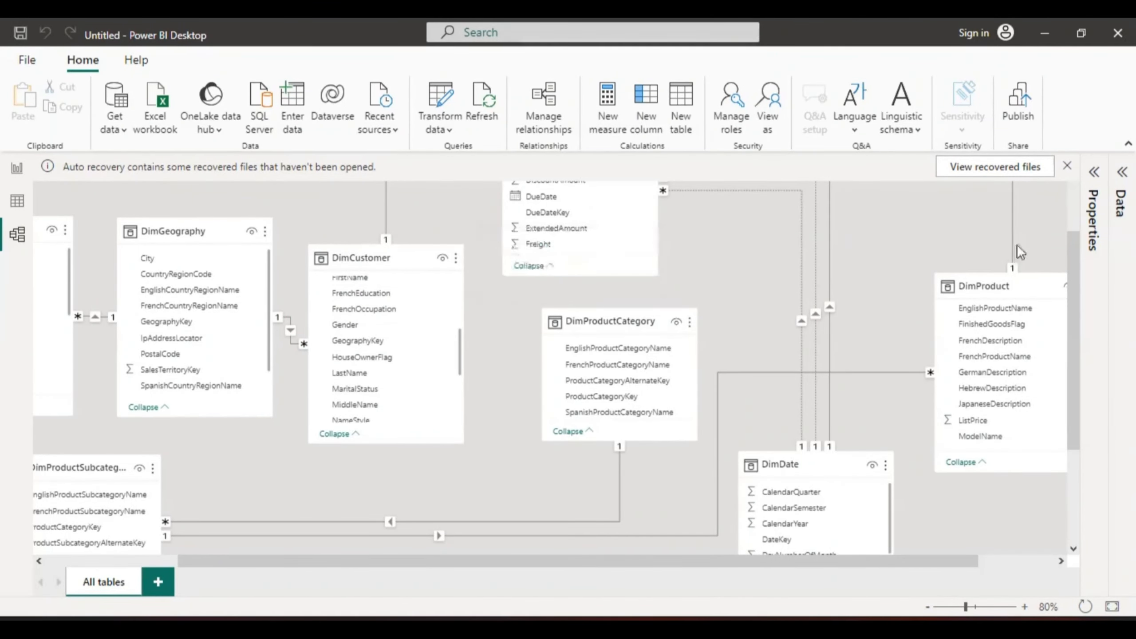
Step: Bring FactInternetSales into view and scroll the DimCustomer table's field list back to its first fields
left_click_drag(1075, 259, 1072, 196)
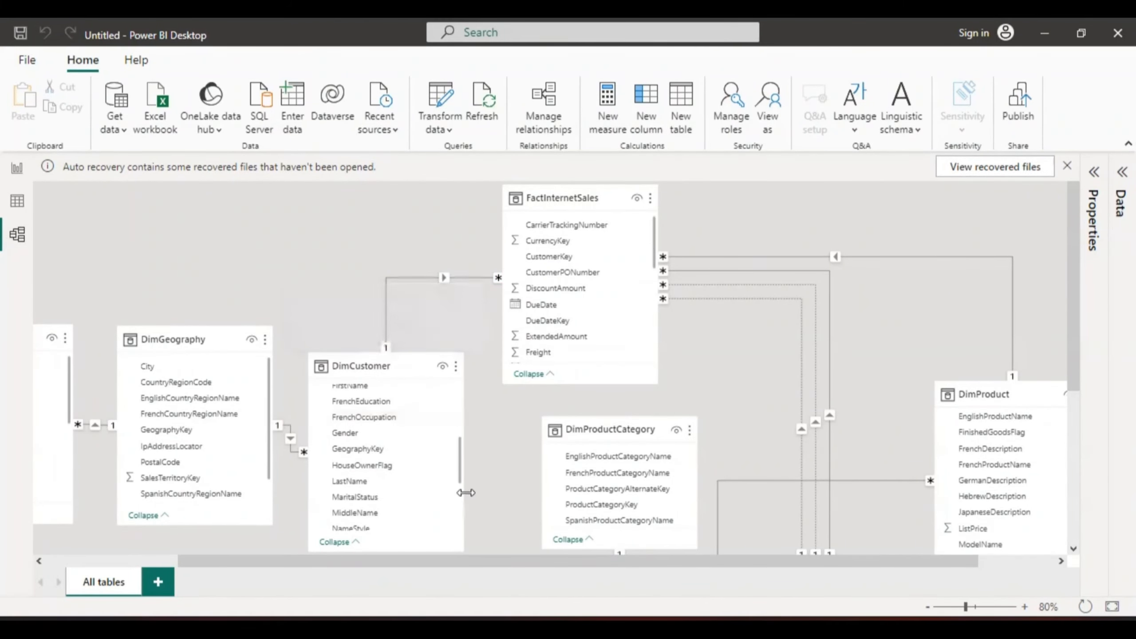
left_click(459, 459)
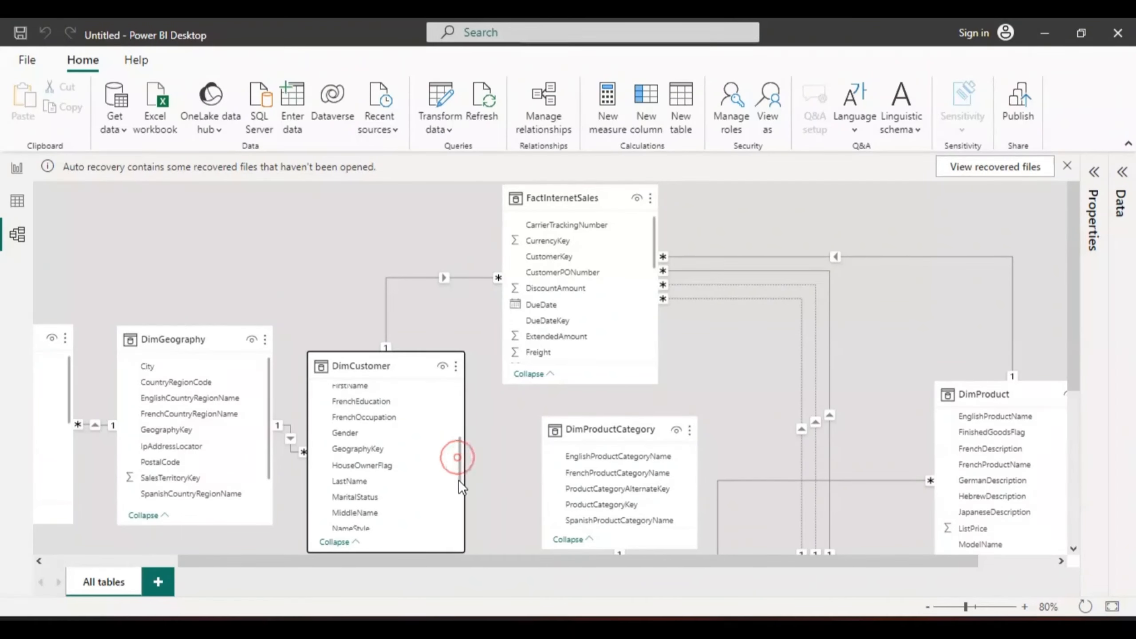
left_click(457, 464)
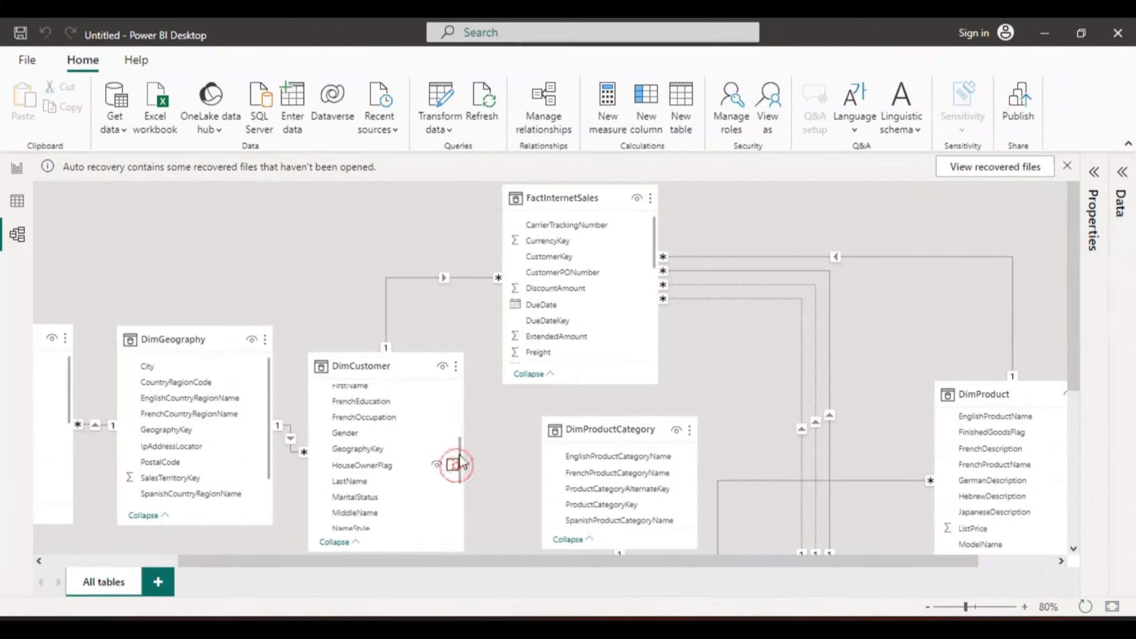
left_click(459, 451)
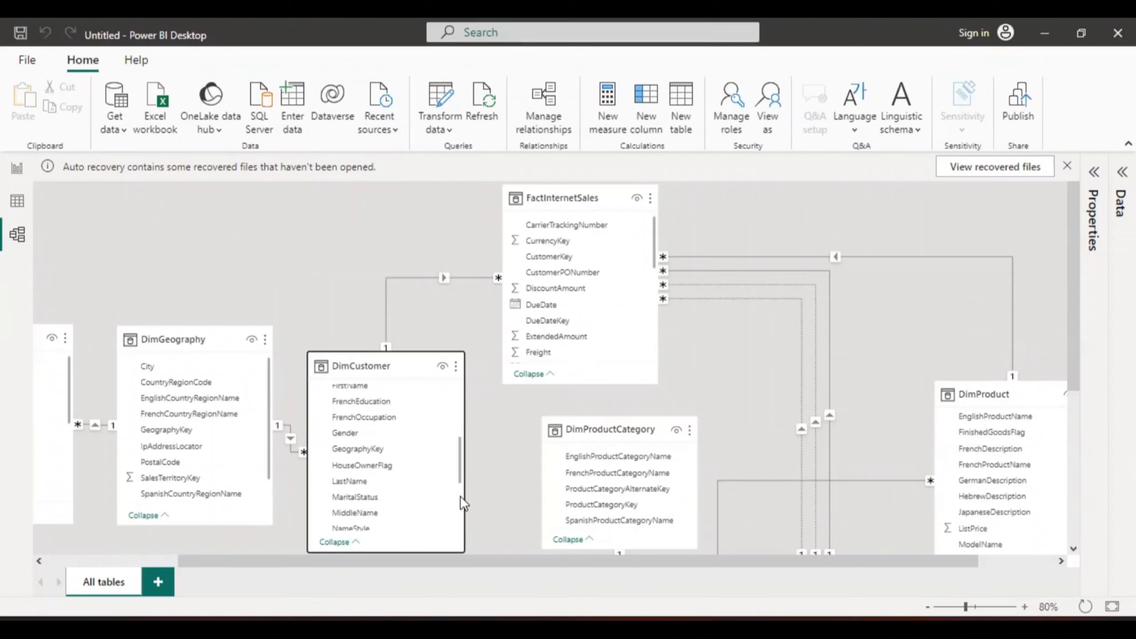
left_click_drag(460, 469, 460, 431)
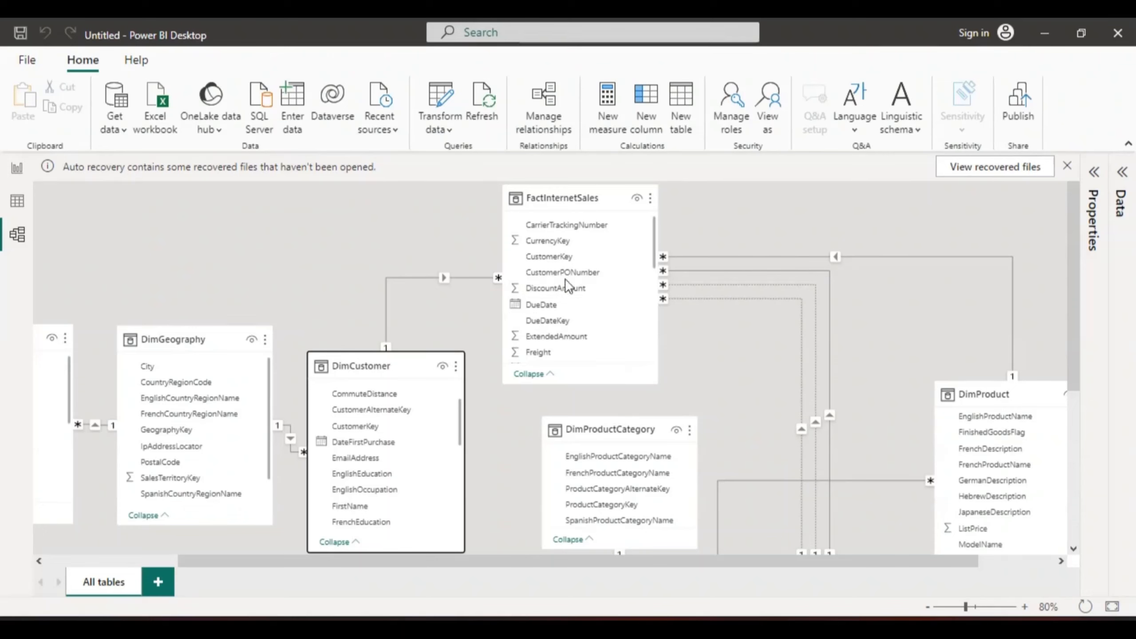
Step: Open the Manage relationships dialog to review every table relationship and its active status, then close it
left_click(545, 95)
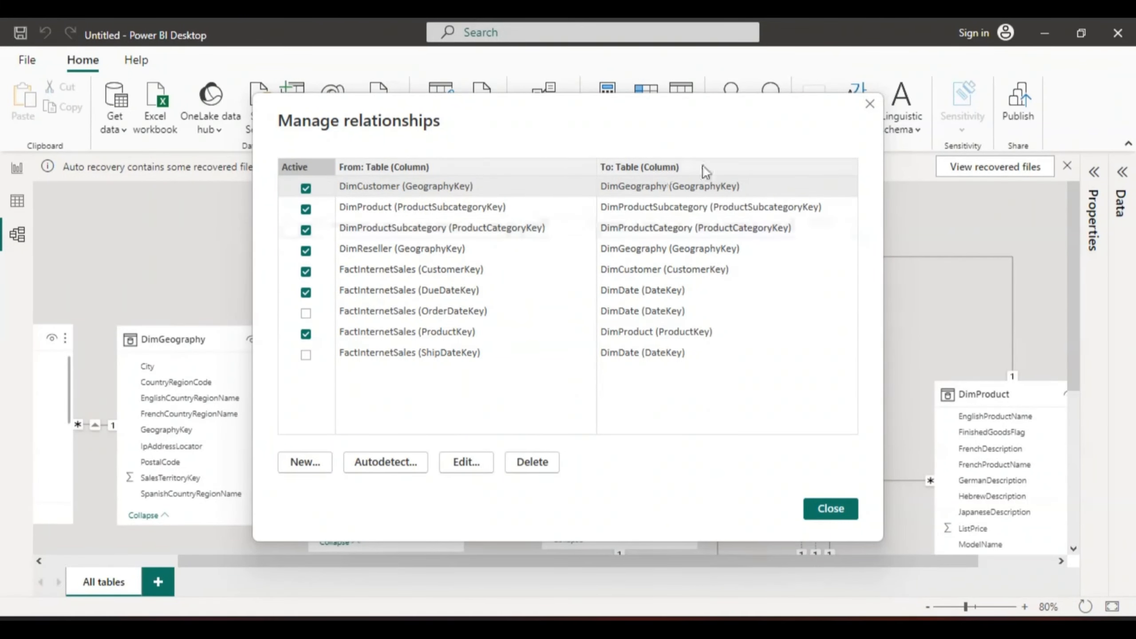
left_click(830, 508)
left_click(542, 103)
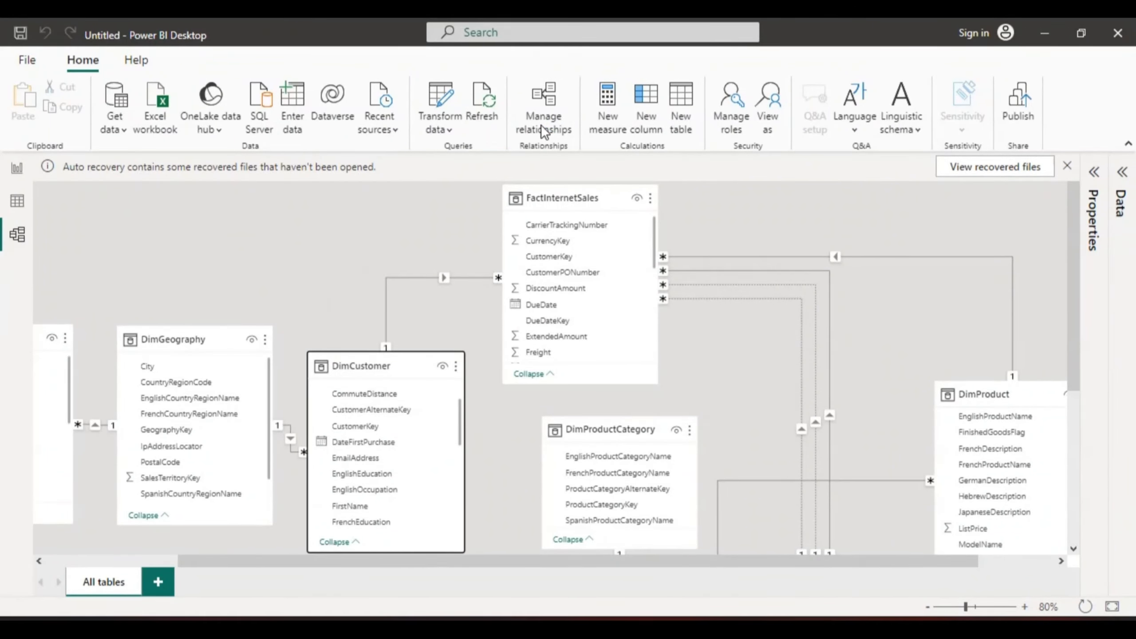
left_click(542, 98)
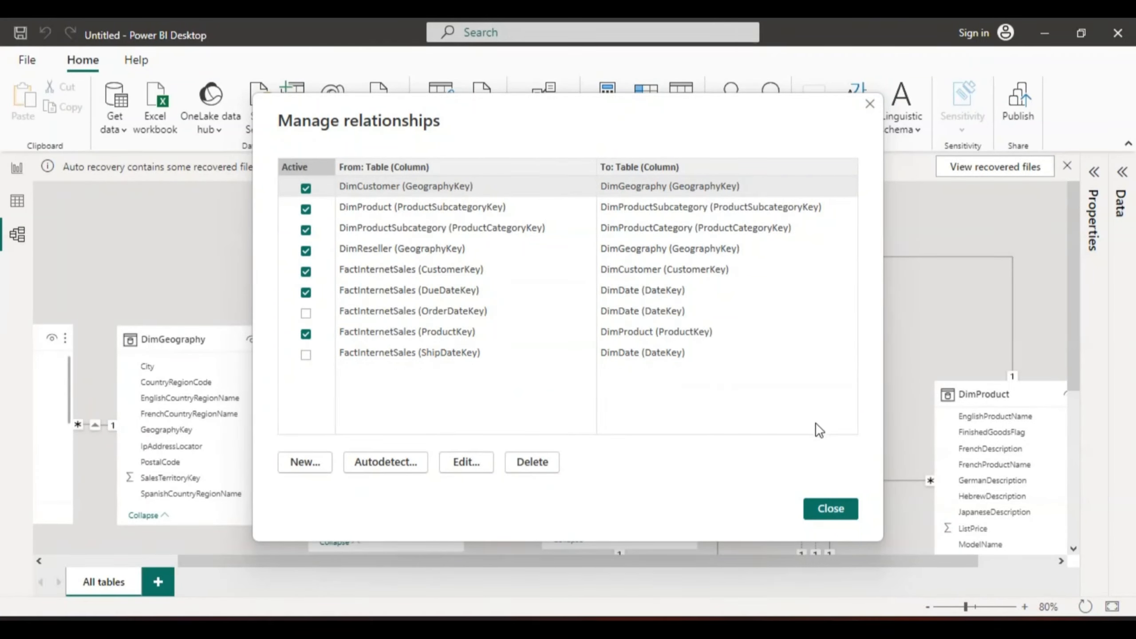
left_click(869, 107)
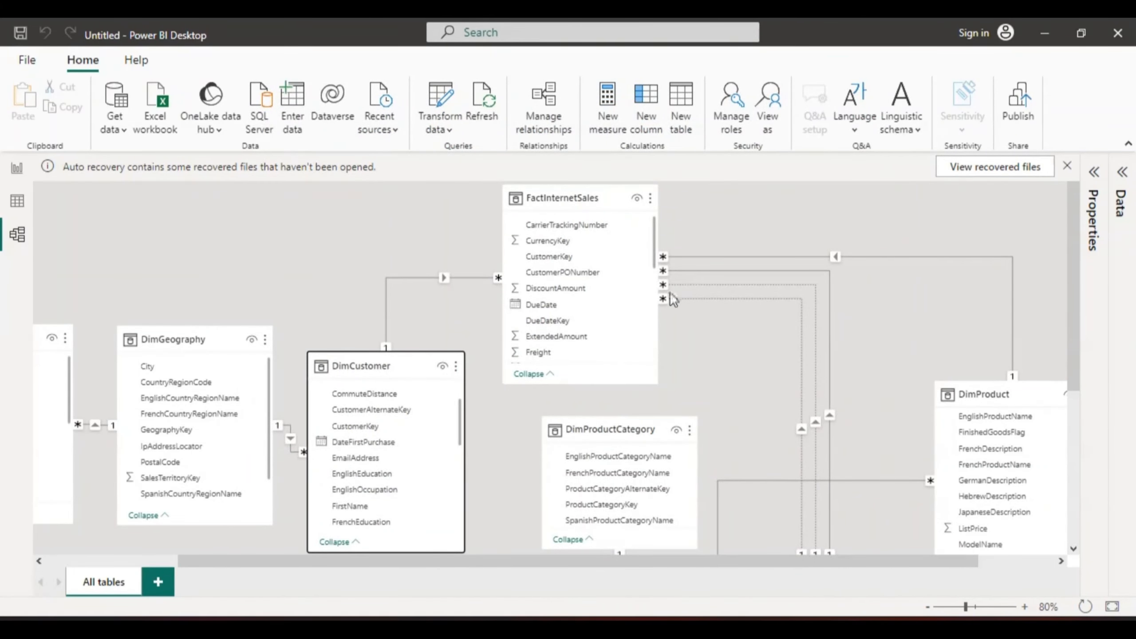
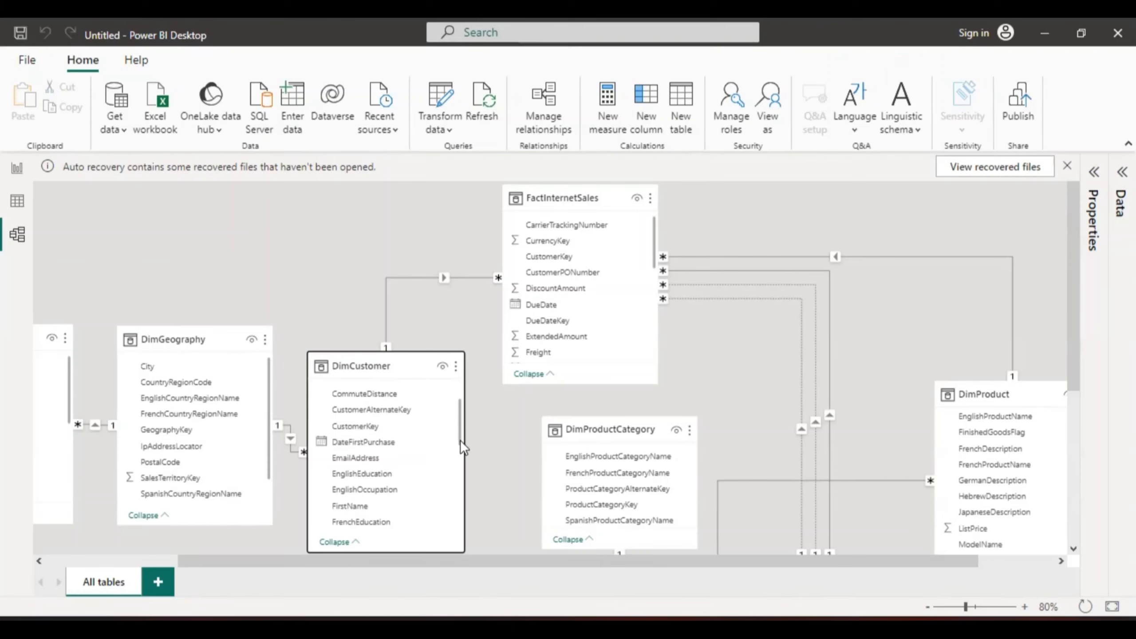
left_click_drag(459, 435, 464, 467)
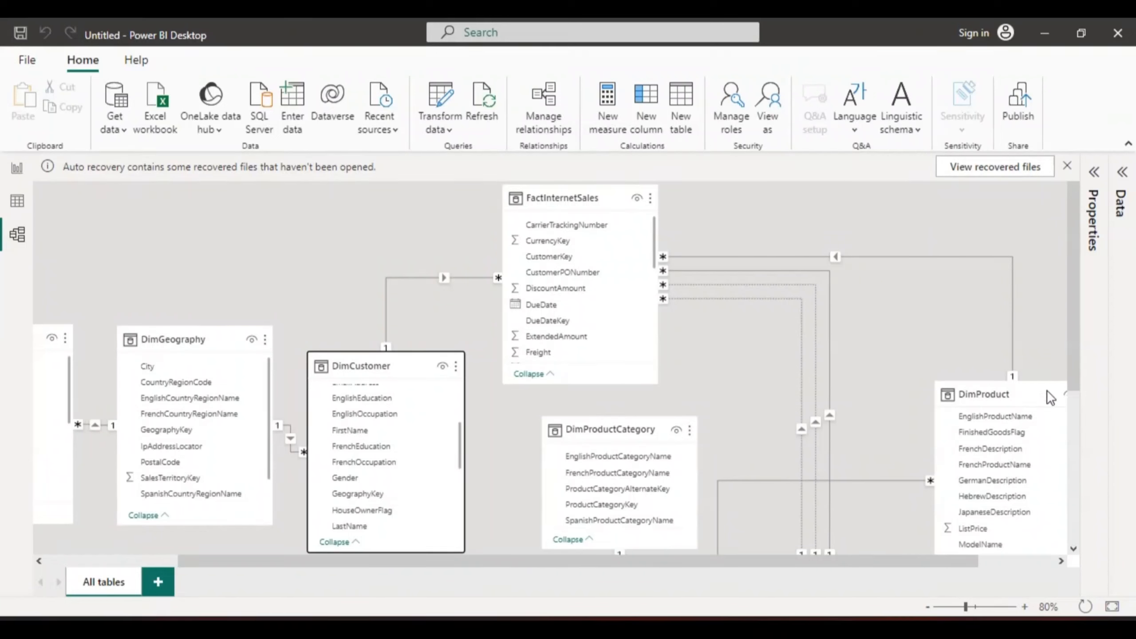
left_click_drag(1076, 367, 1076, 398)
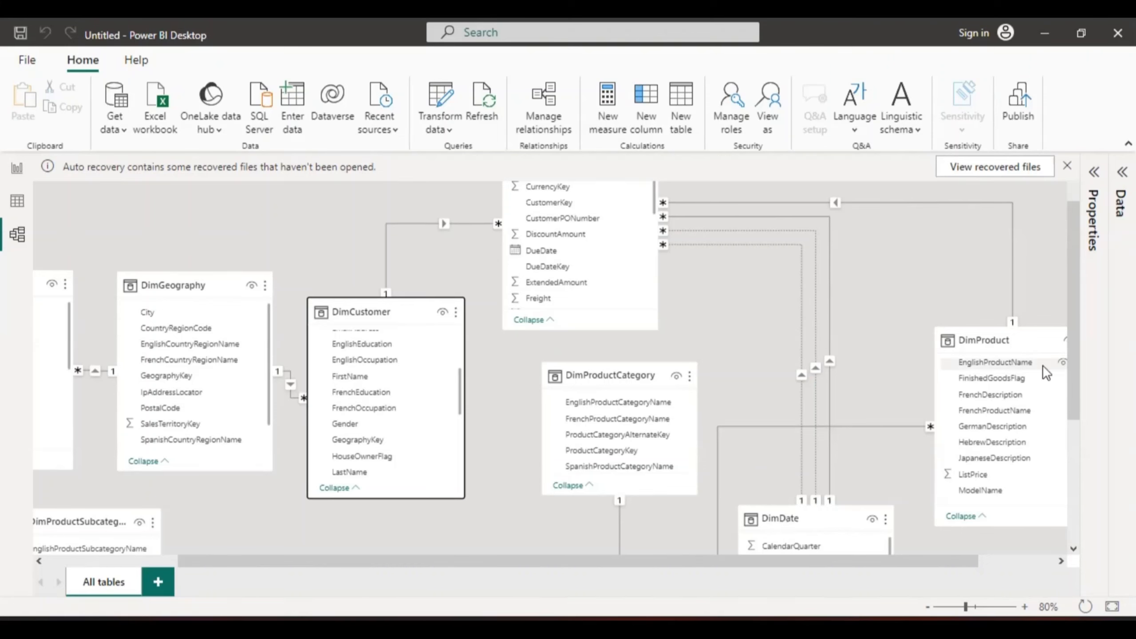
left_click_drag(1074, 354, 1064, 264)
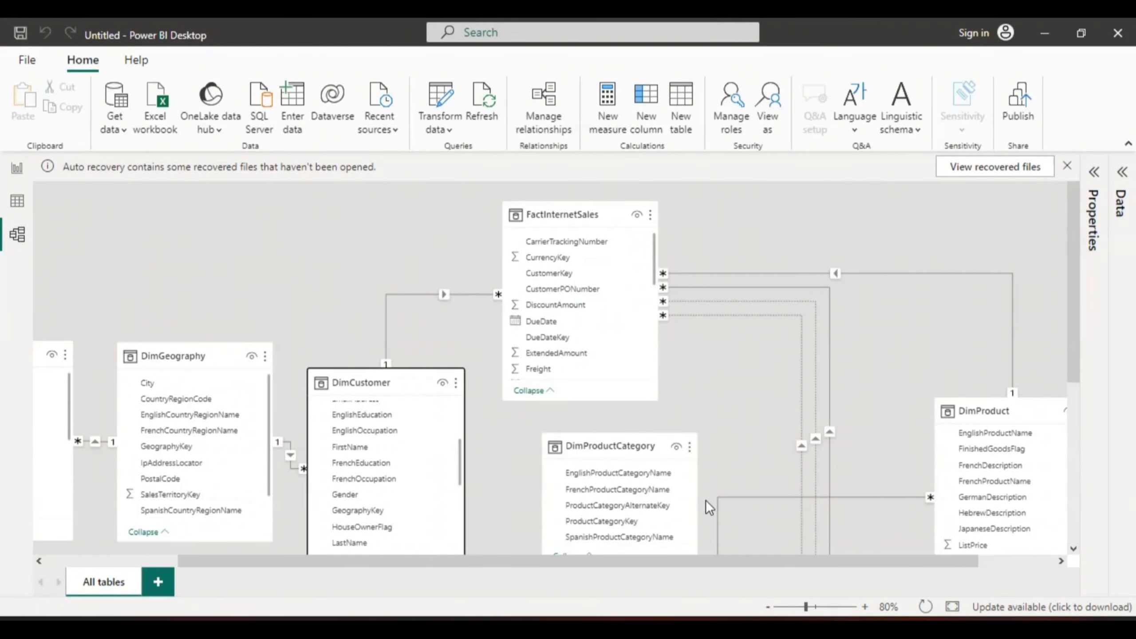
Step: Switch to the report view and add a slicer visual to the canvas
left_click(17, 170)
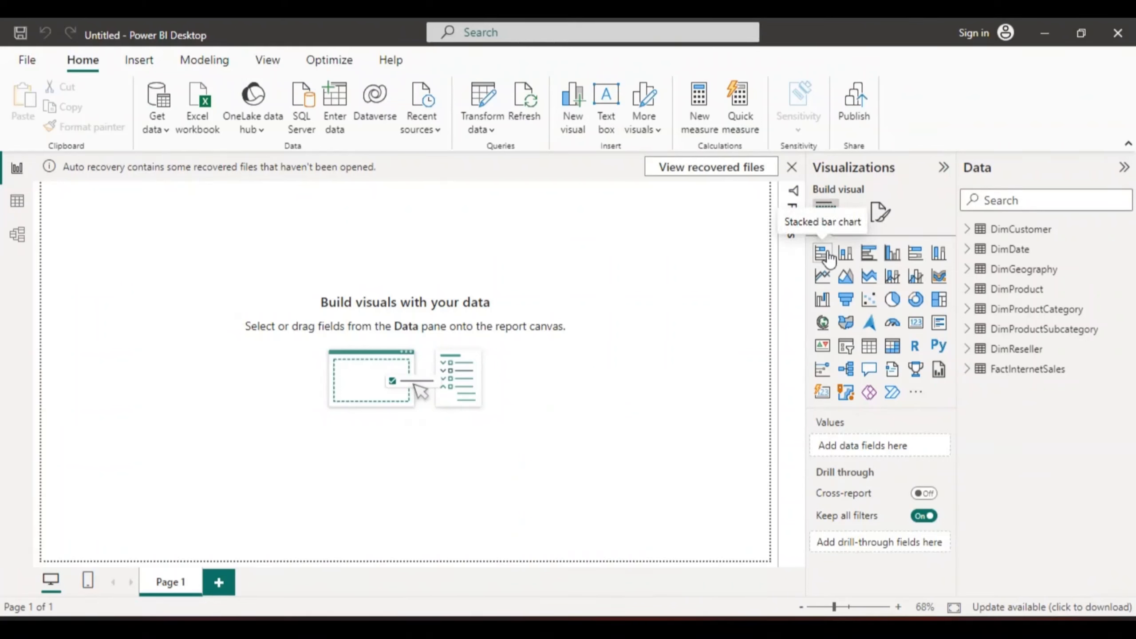
left_click(828, 254)
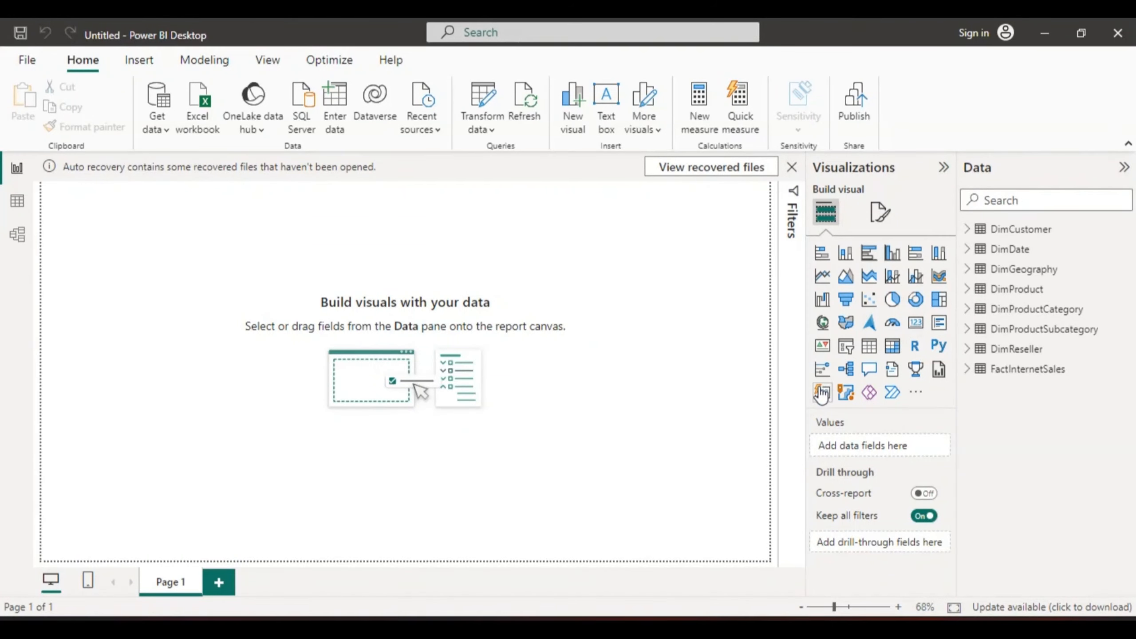
left_click(845, 346)
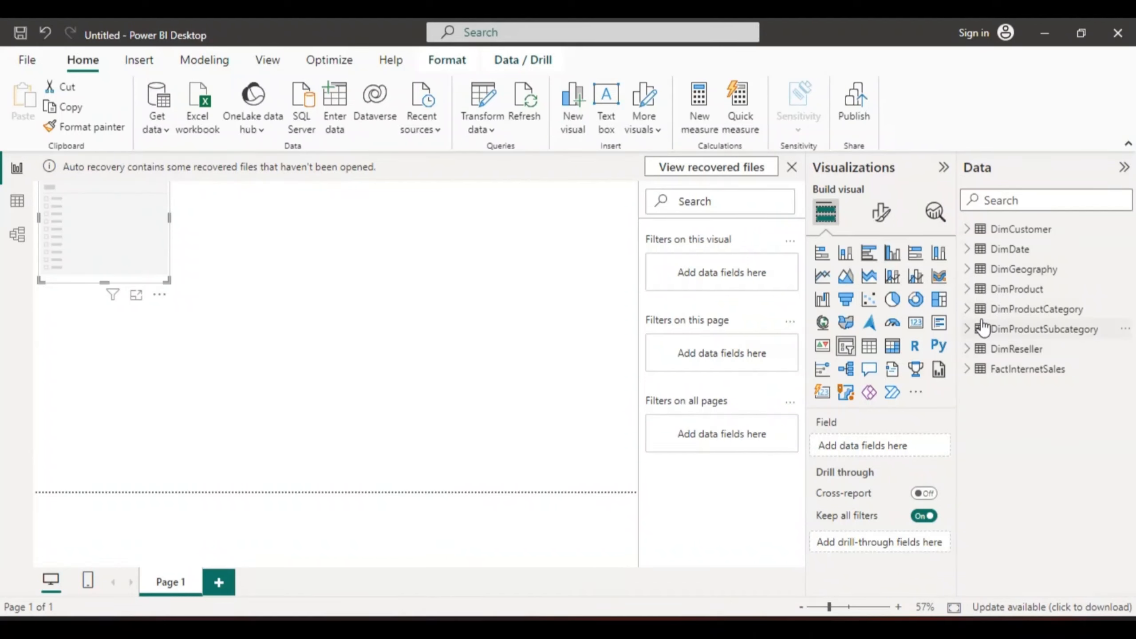
Step: Fill the slicer with the Date Hierarchy of FactInternetSales' OrderDate field
left_click(967, 250)
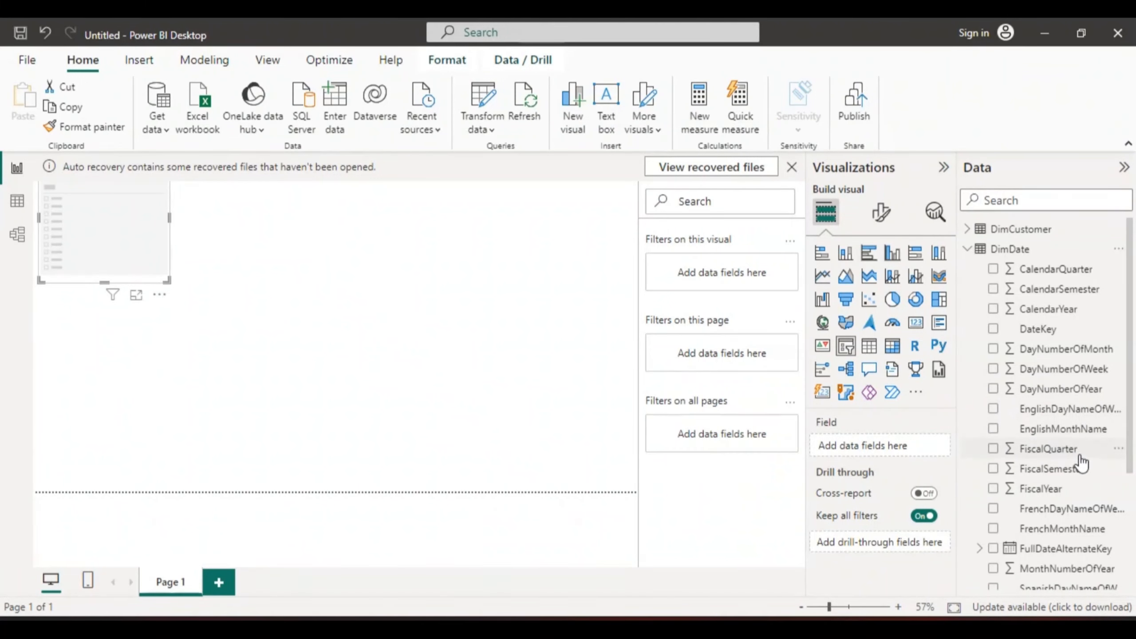
left_click_drag(1133, 415, 1134, 520)
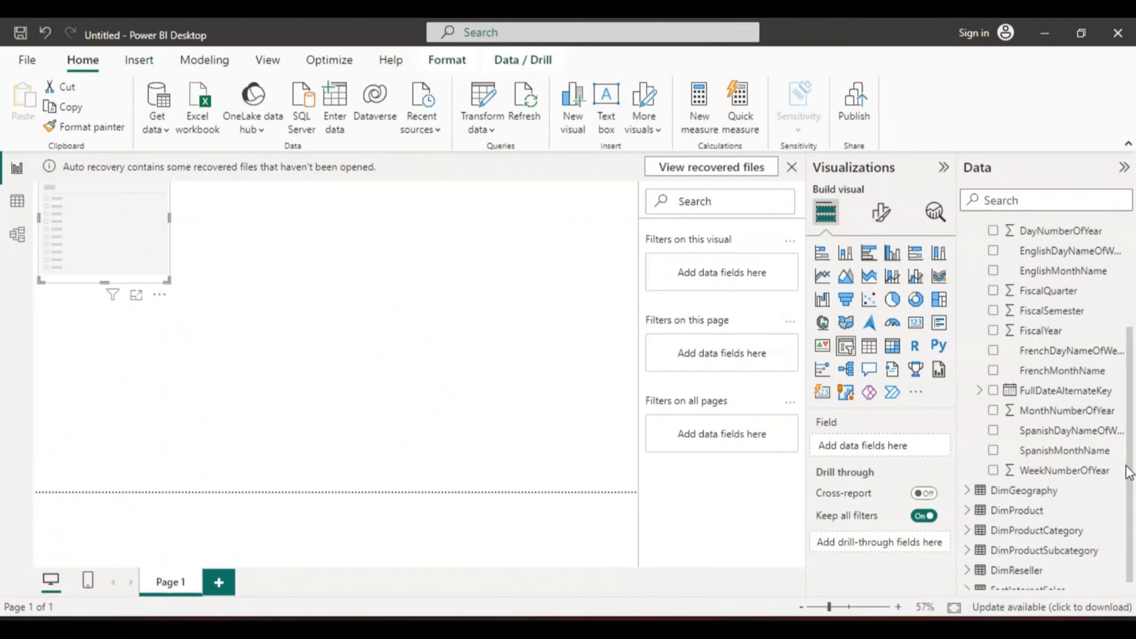
scroll(1134, 510, "down", 1)
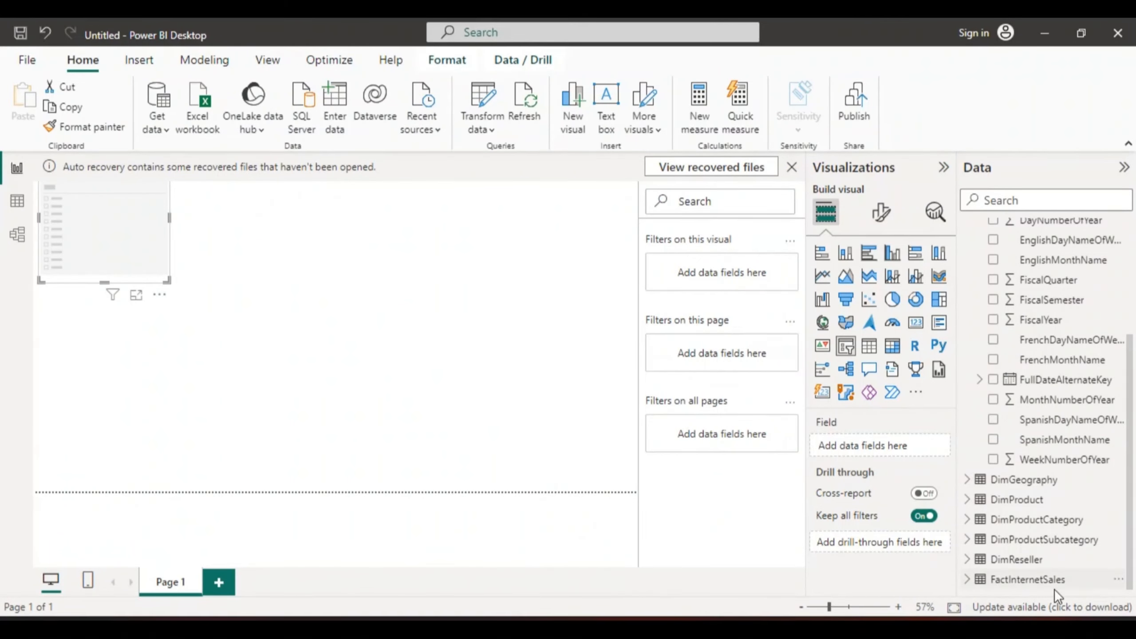
left_click(968, 580)
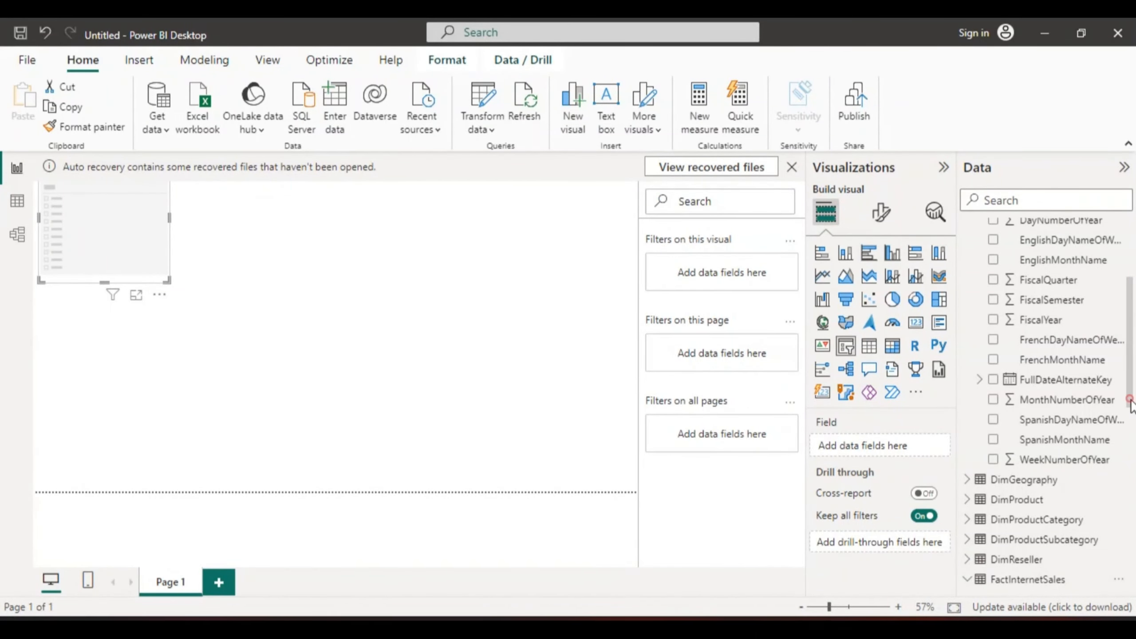
left_click_drag(1130, 401, 1134, 544)
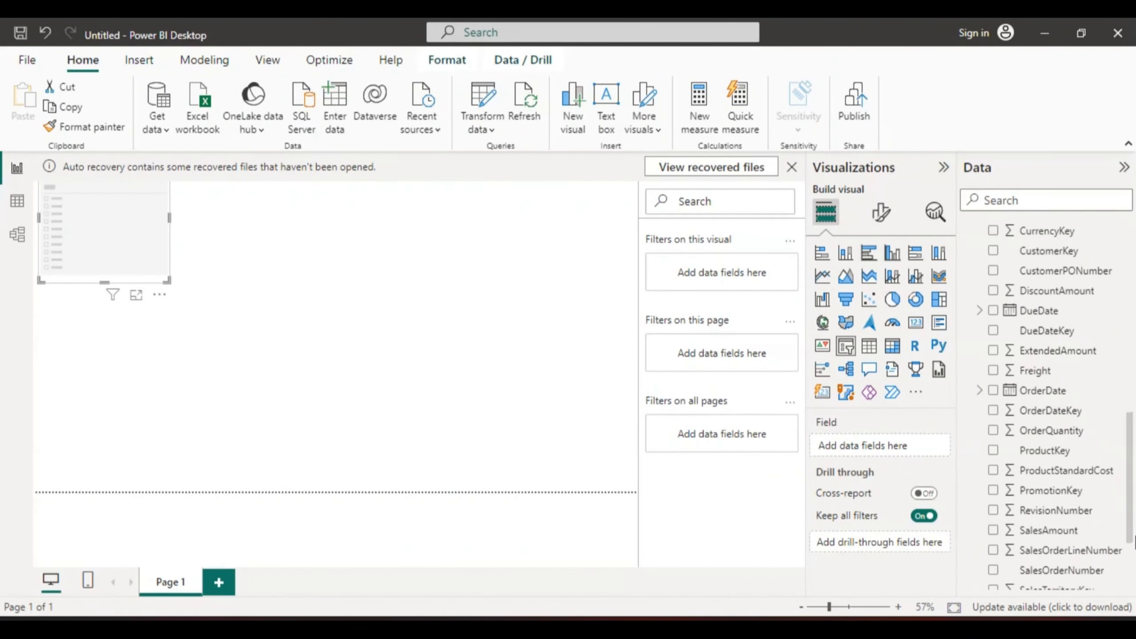
left_click(982, 390)
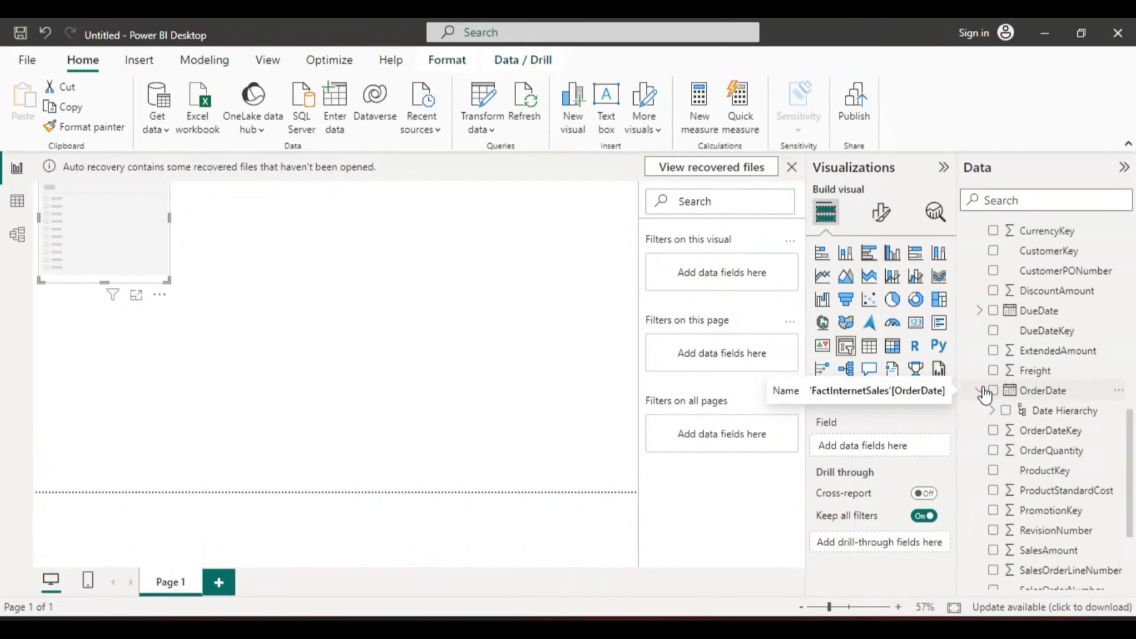
left_click(1005, 410)
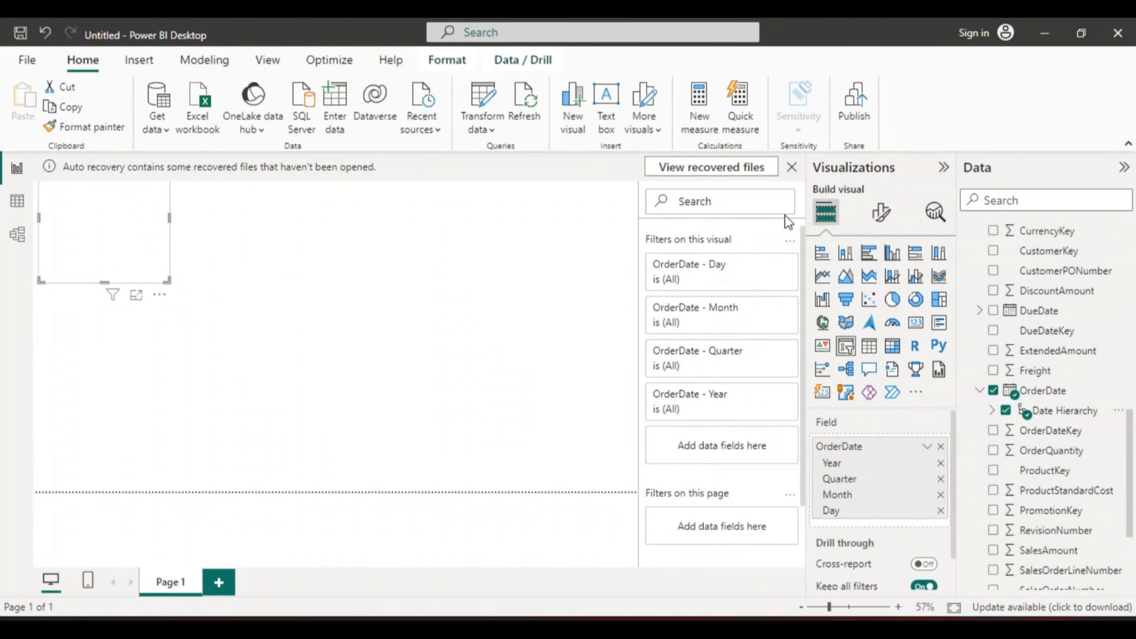
Step: Dismiss the auto recovery notice, choosing to remove the recovered files
left_click(792, 166)
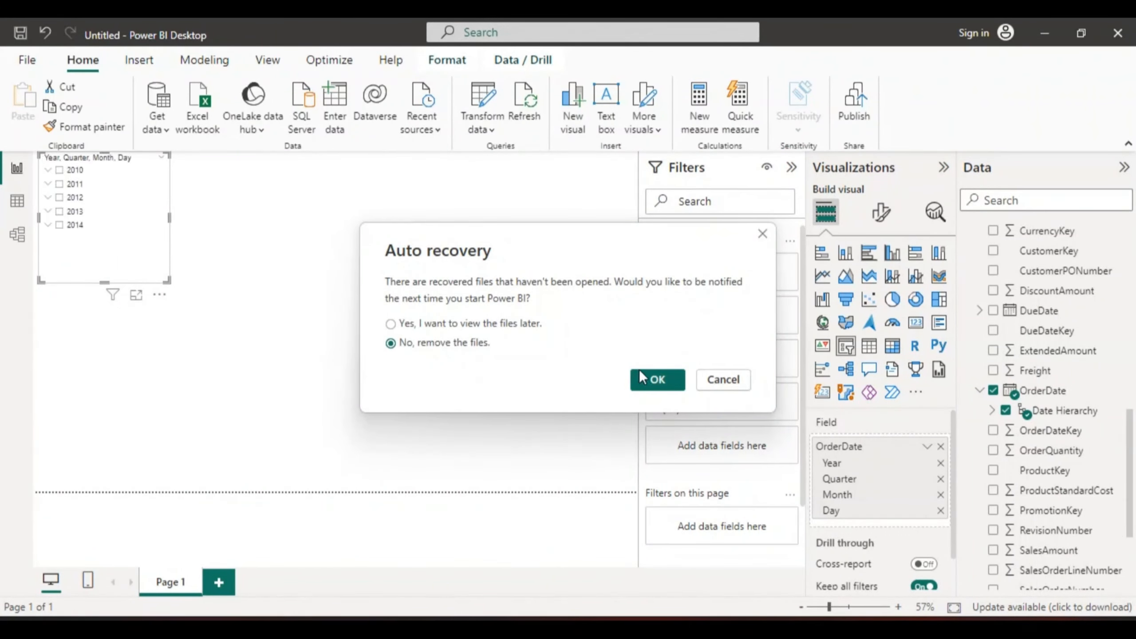
left_click(657, 380)
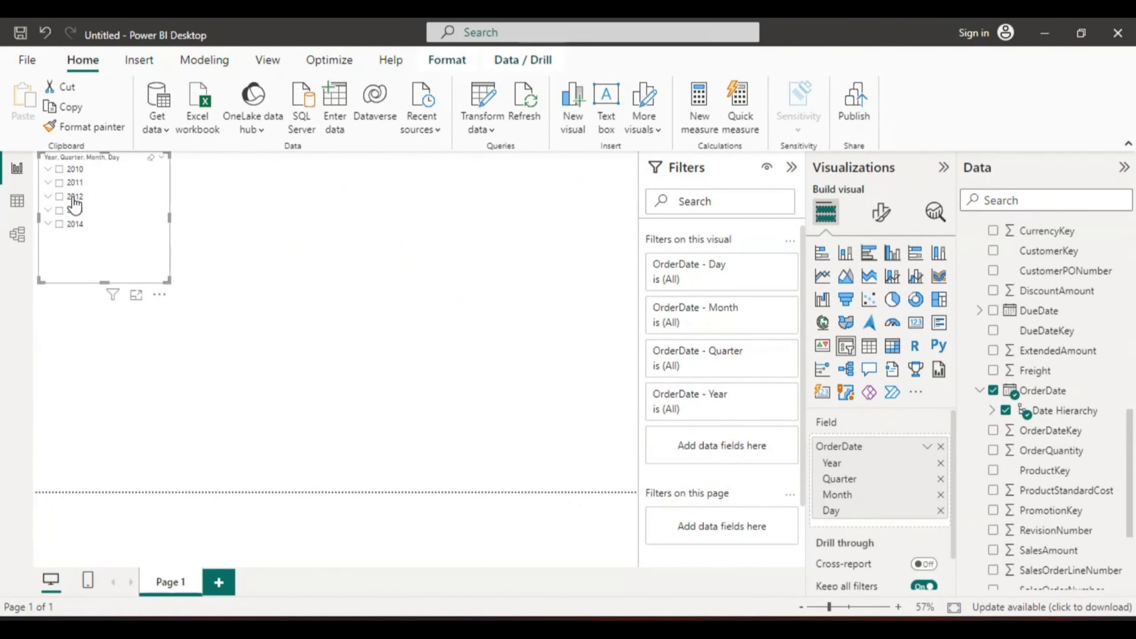
Step: Expand the 2010 year in the slicer to explore its quarters and months, then collapse it again
left_click(46, 169)
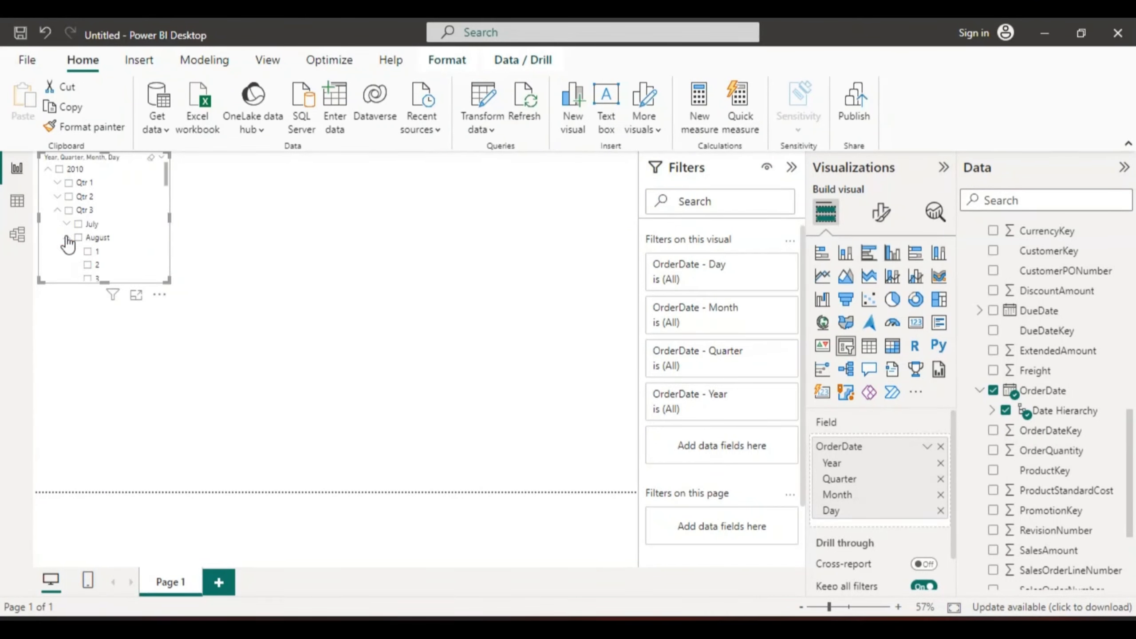
left_click(57, 208)
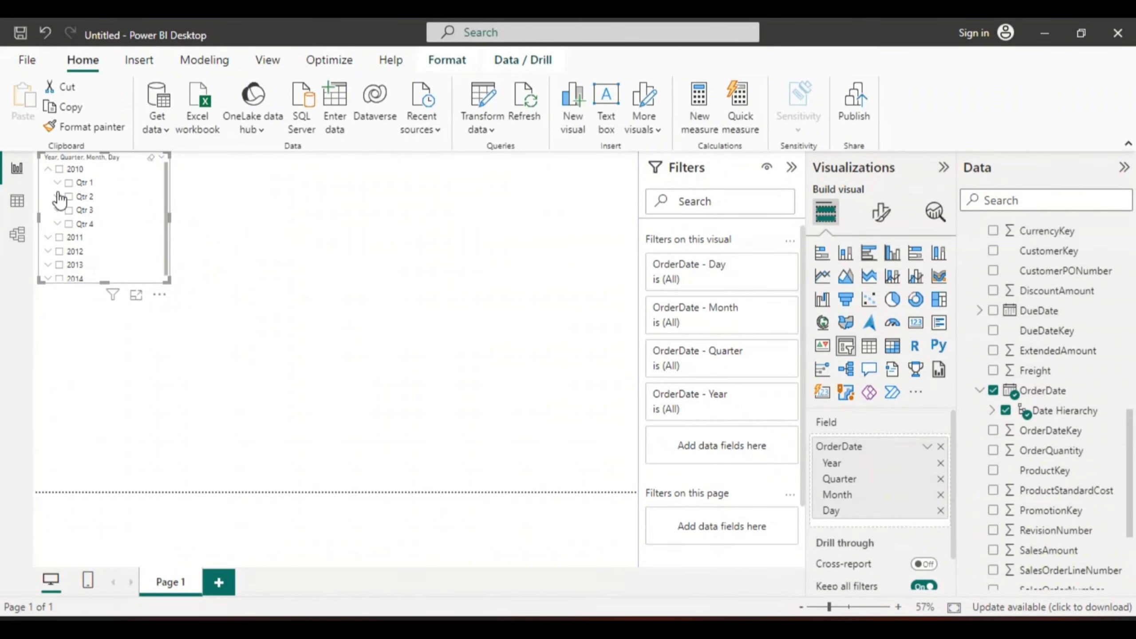
left_click(48, 170)
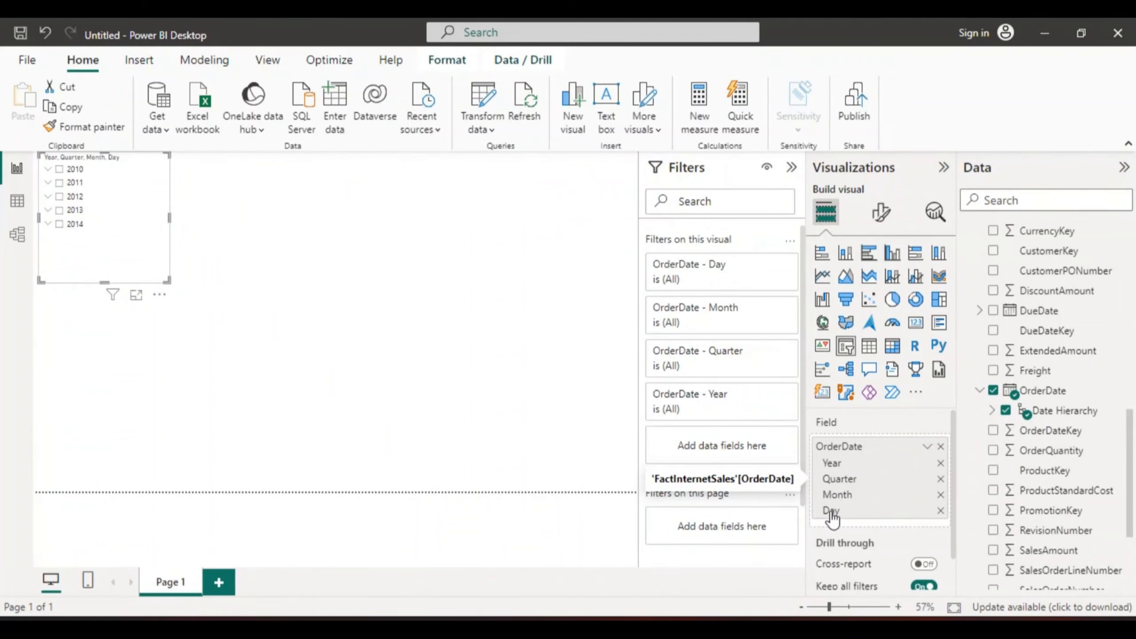
Step: Remove the Day, Month and Quarter levels from the slicer's field and shrink the slicer to fit the years
left_click(940, 510)
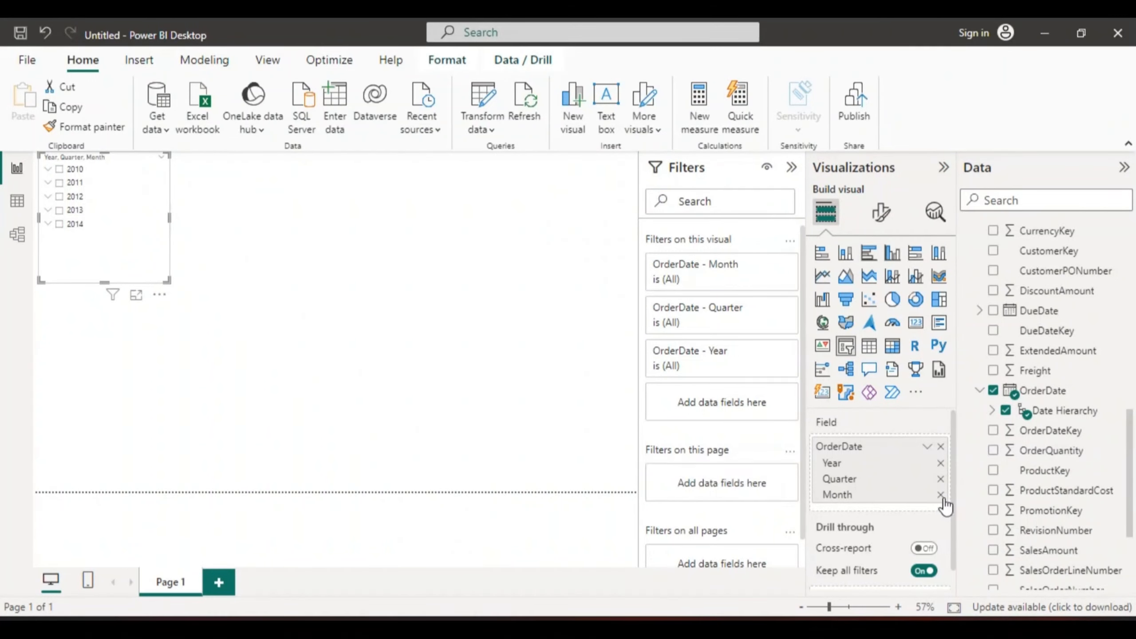
left_click(940, 494)
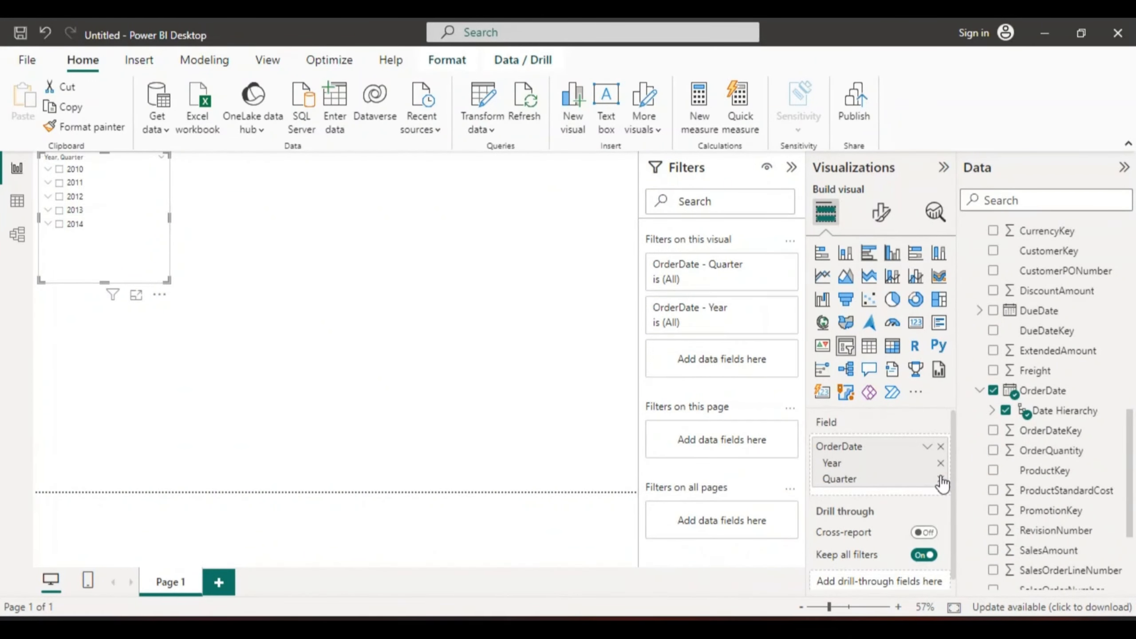
left_click(939, 474)
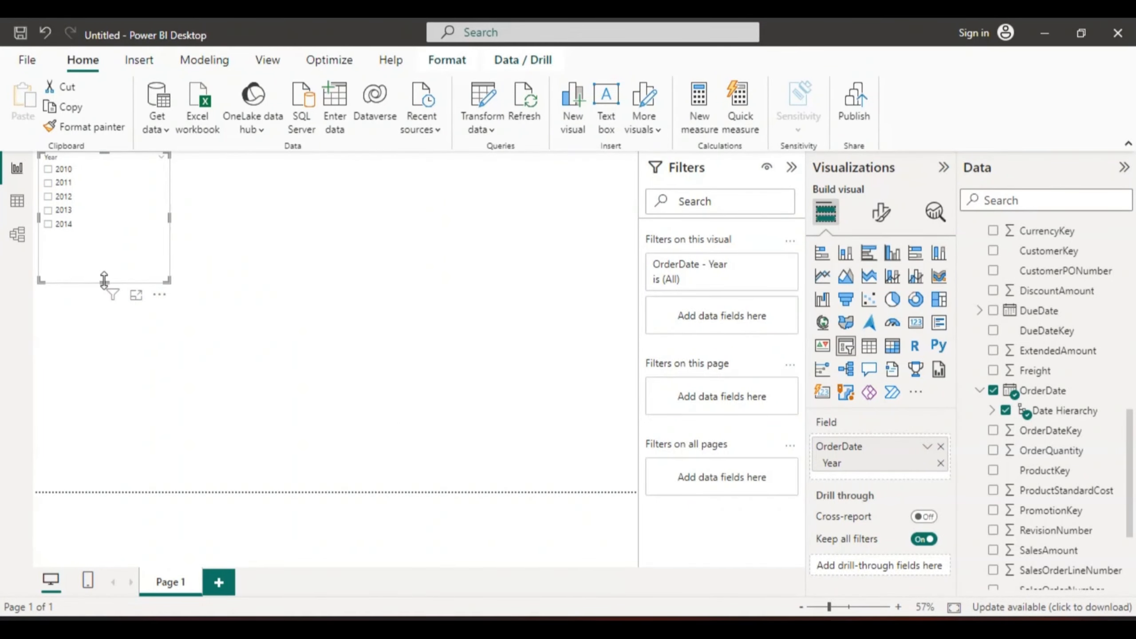
left_click_drag(103, 283, 103, 235)
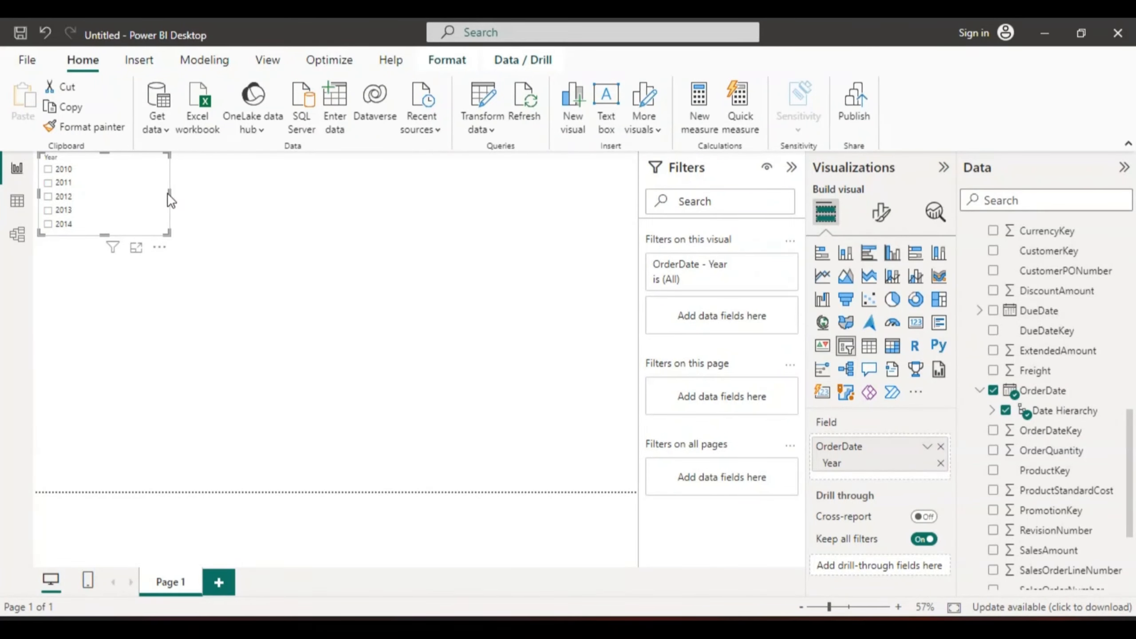
left_click_drag(167, 193, 92, 195)
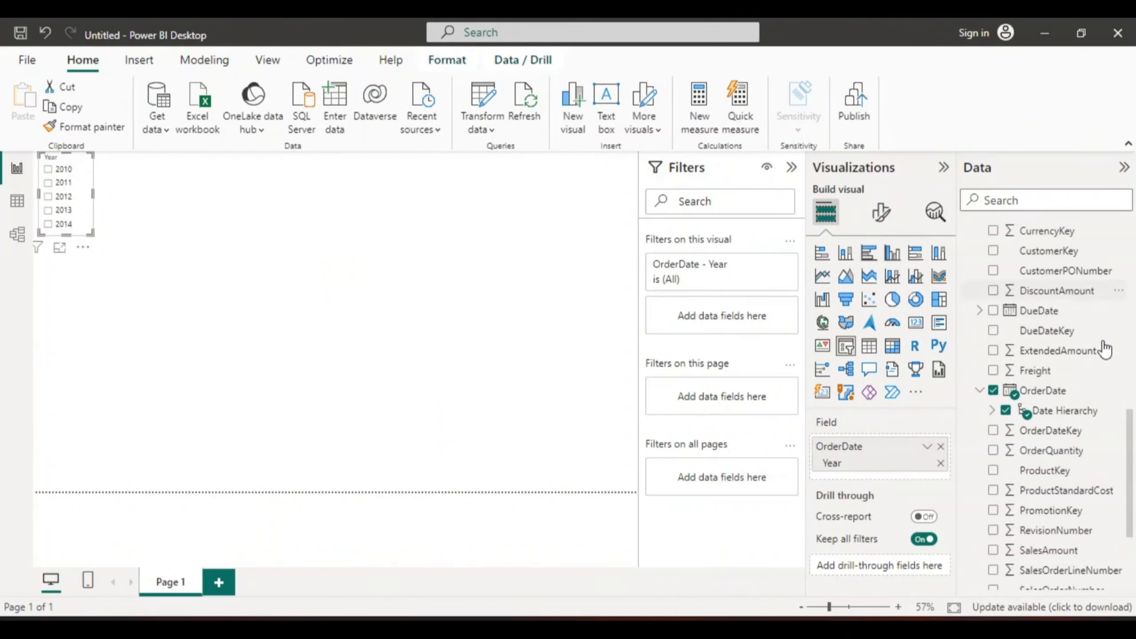
Step: Add a second slicer on the page using DimCustomer's Gender field
left_click_drag(1134, 433, 1129, 376)
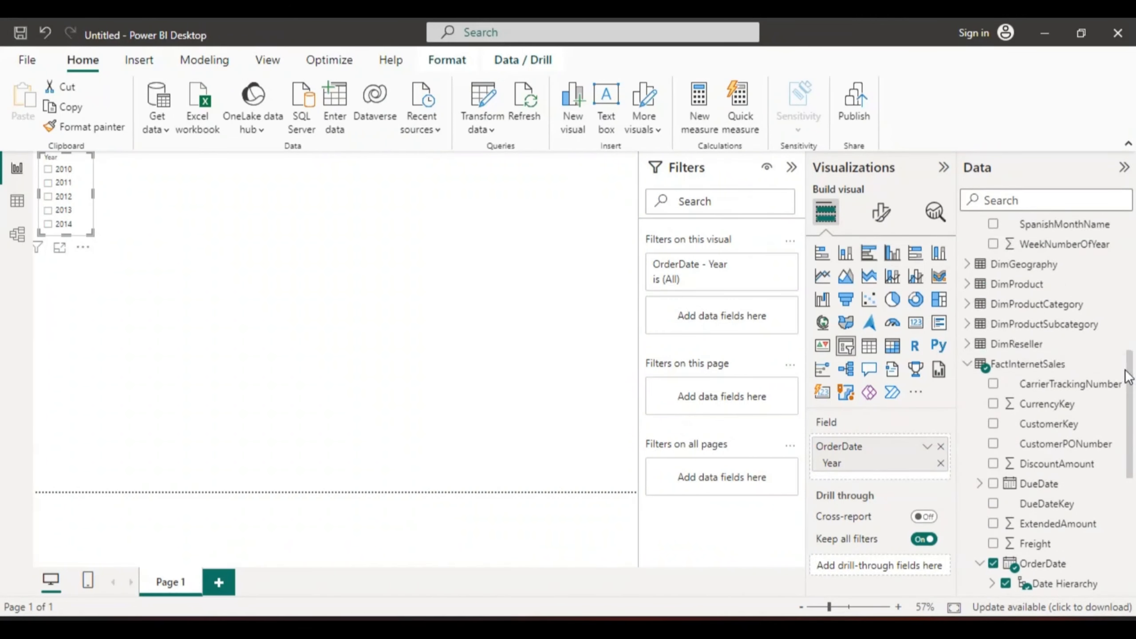
left_click(968, 362)
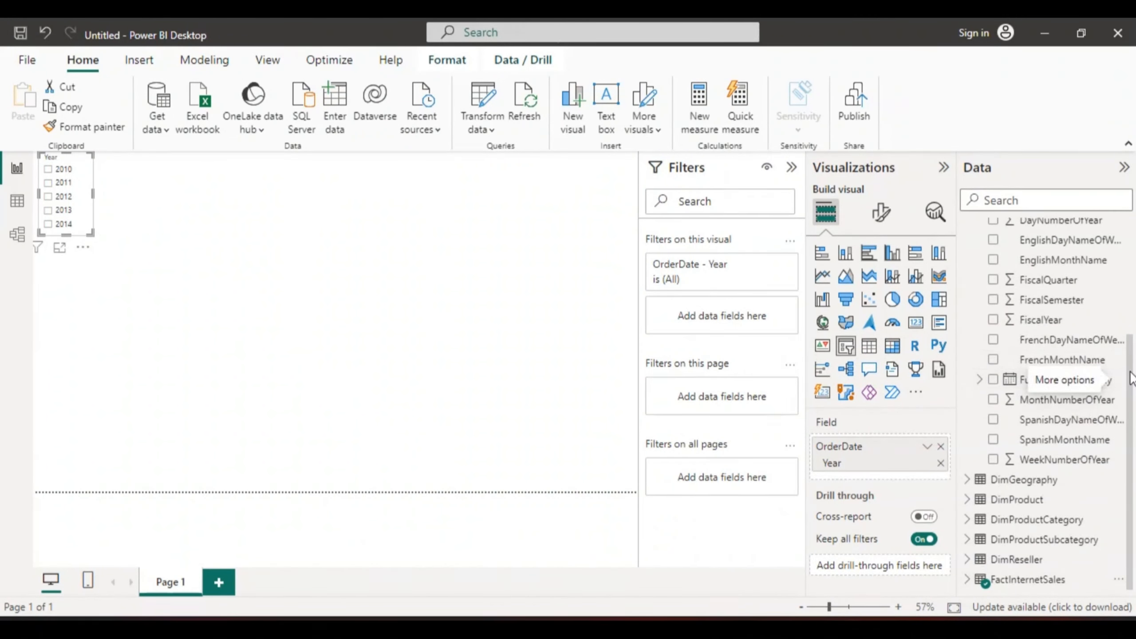
left_click_drag(1130, 378, 1130, 232)
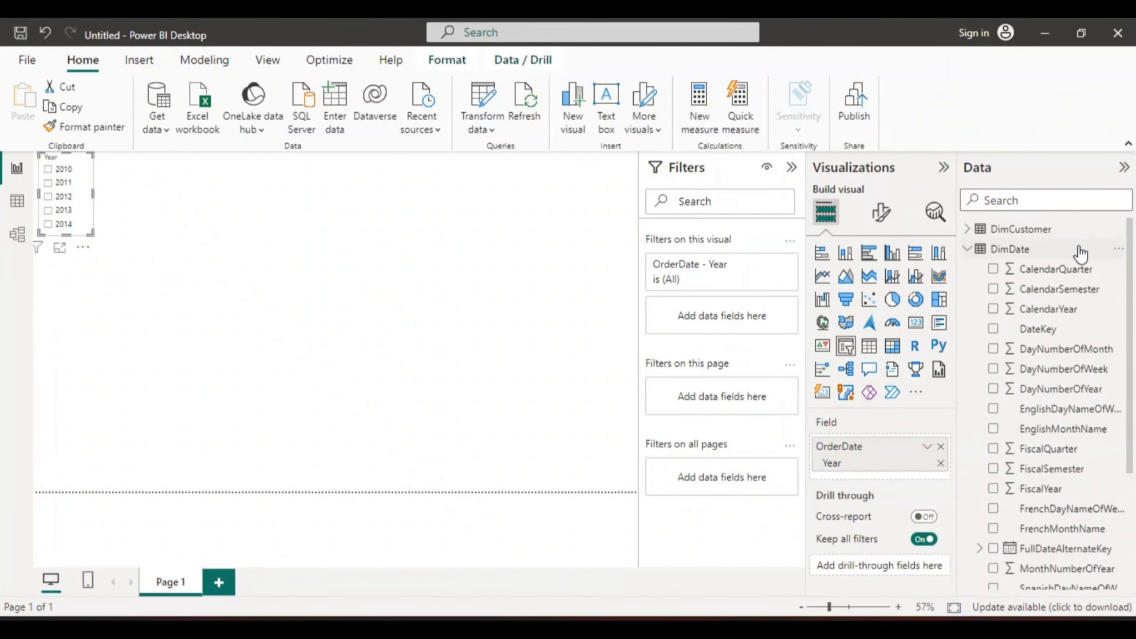
left_click(966, 249)
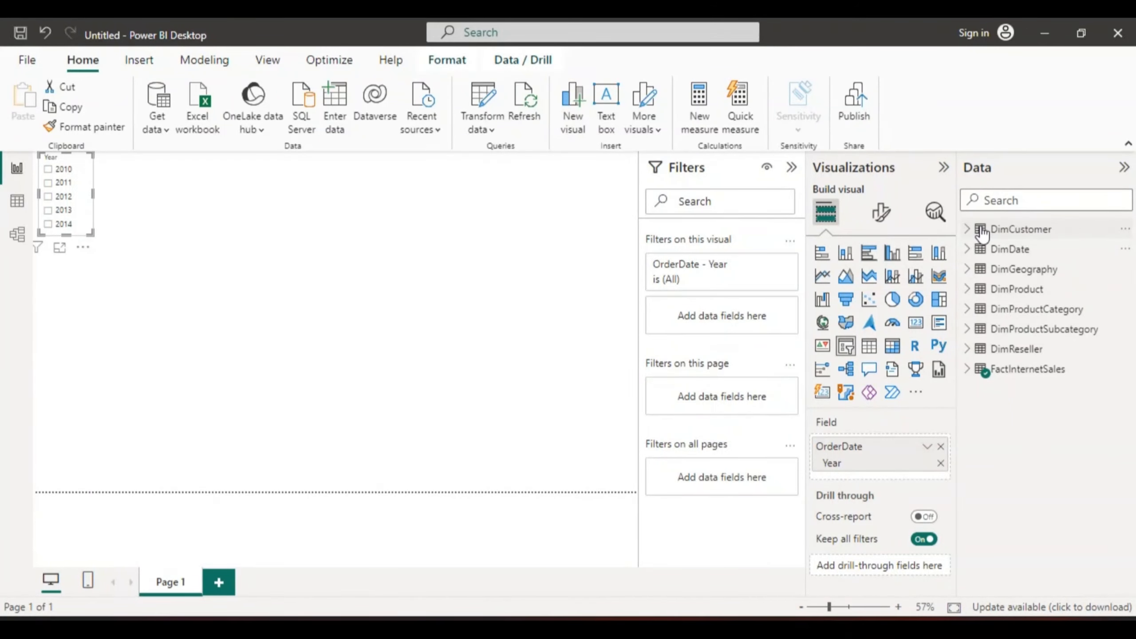
left_click(966, 229)
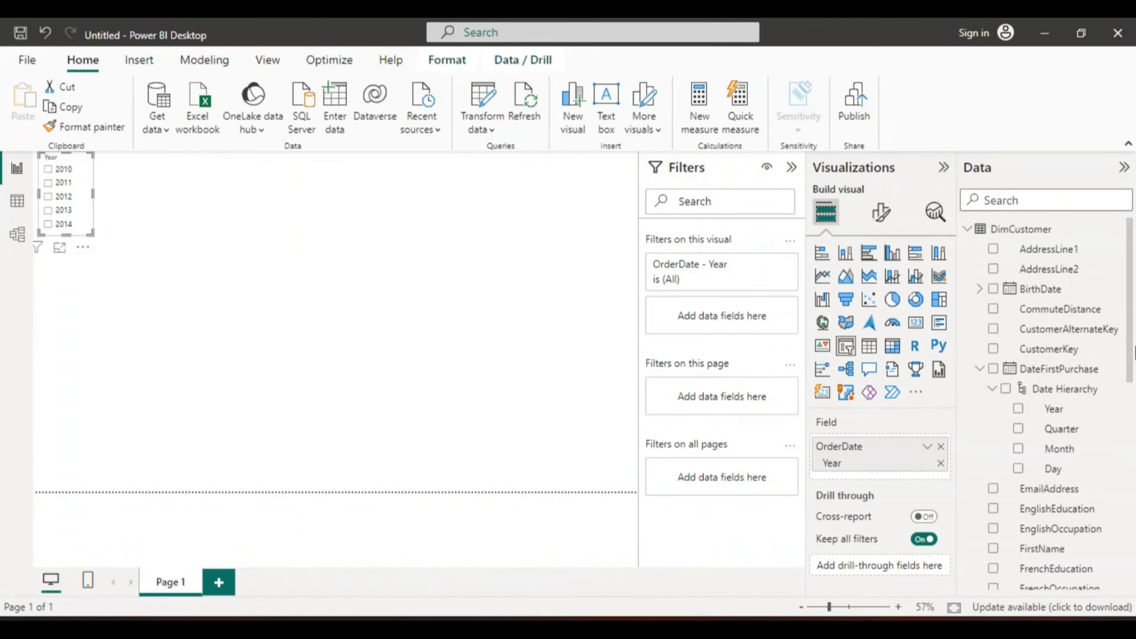
left_click_drag(1130, 358, 1130, 432)
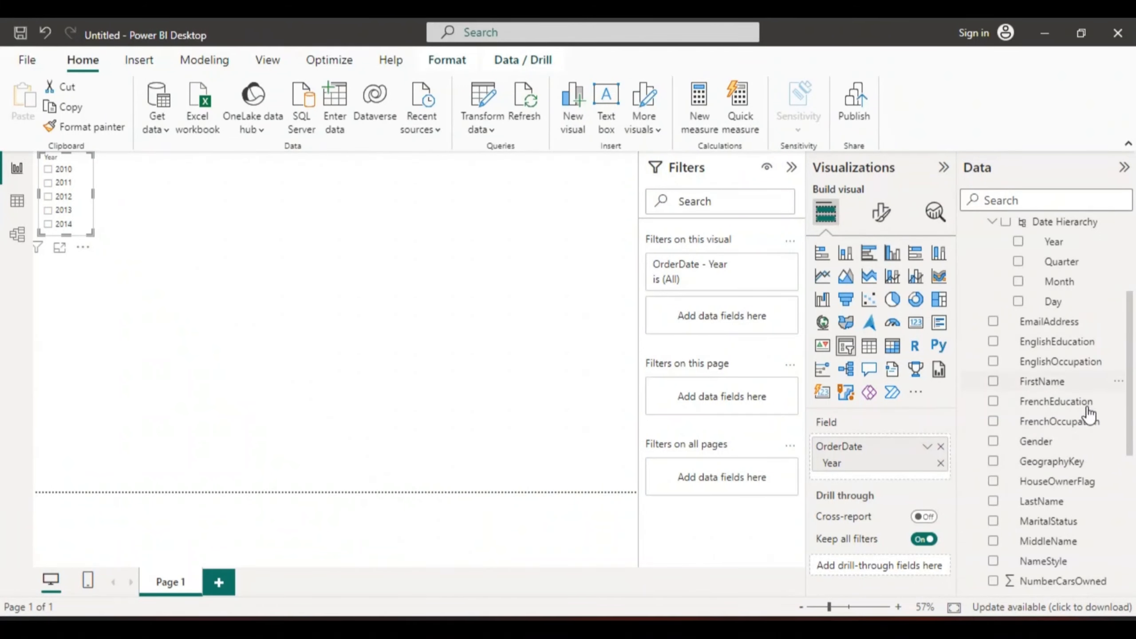
left_click(124, 192)
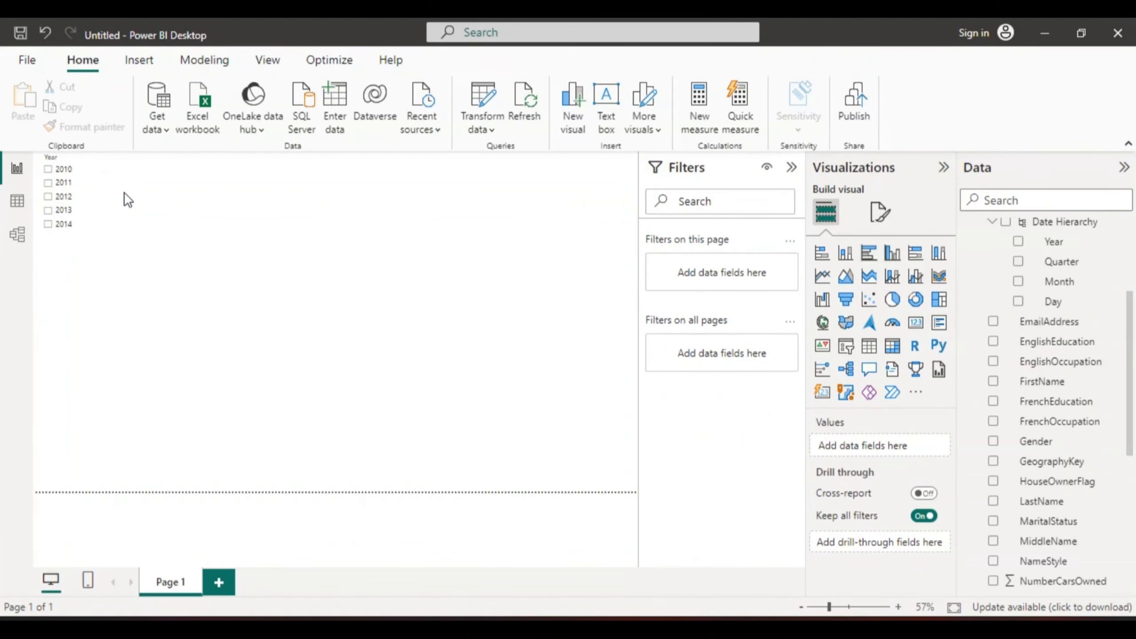
left_click(847, 353)
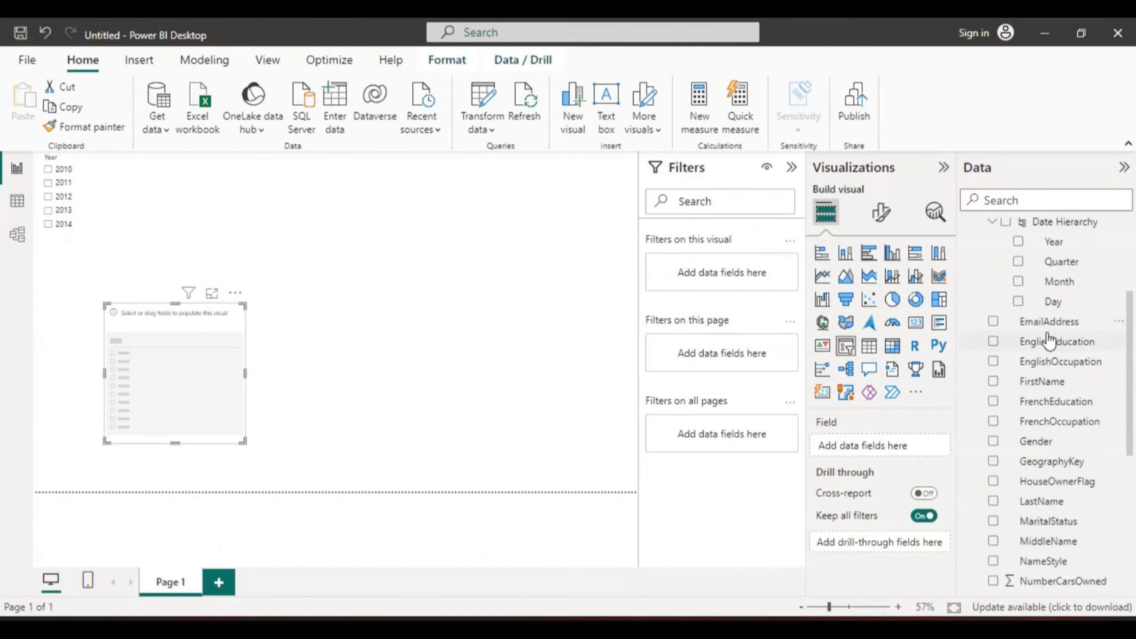
left_click(992, 442)
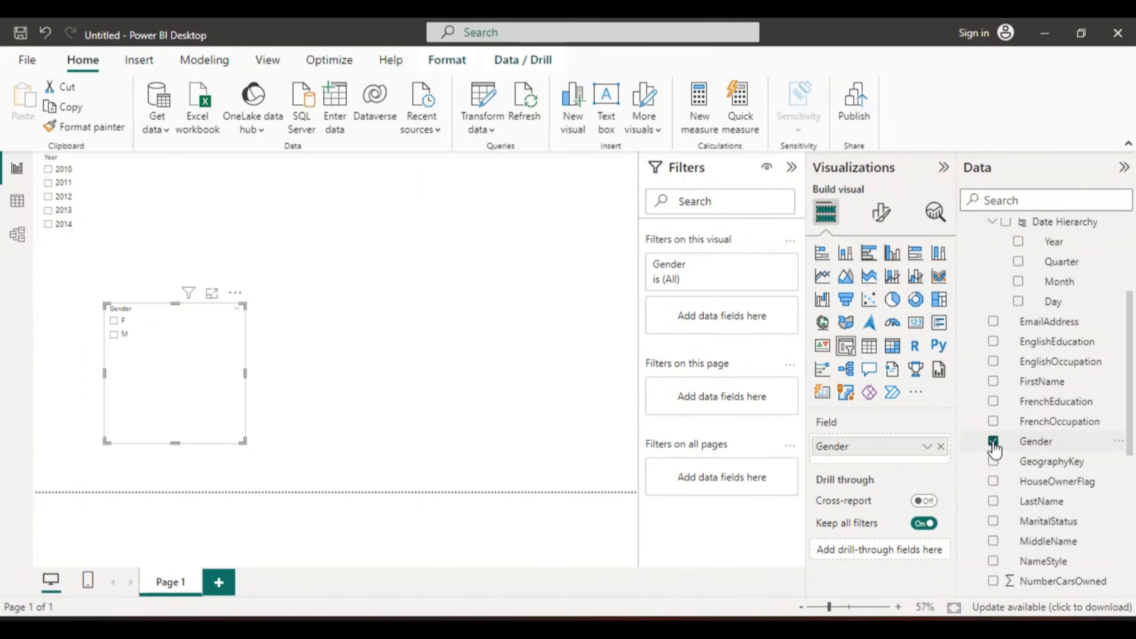
Step: Shrink the Gender slicer and move it beside the Year slicer at the top of the page
left_click_drag(174, 442, 165, 362)
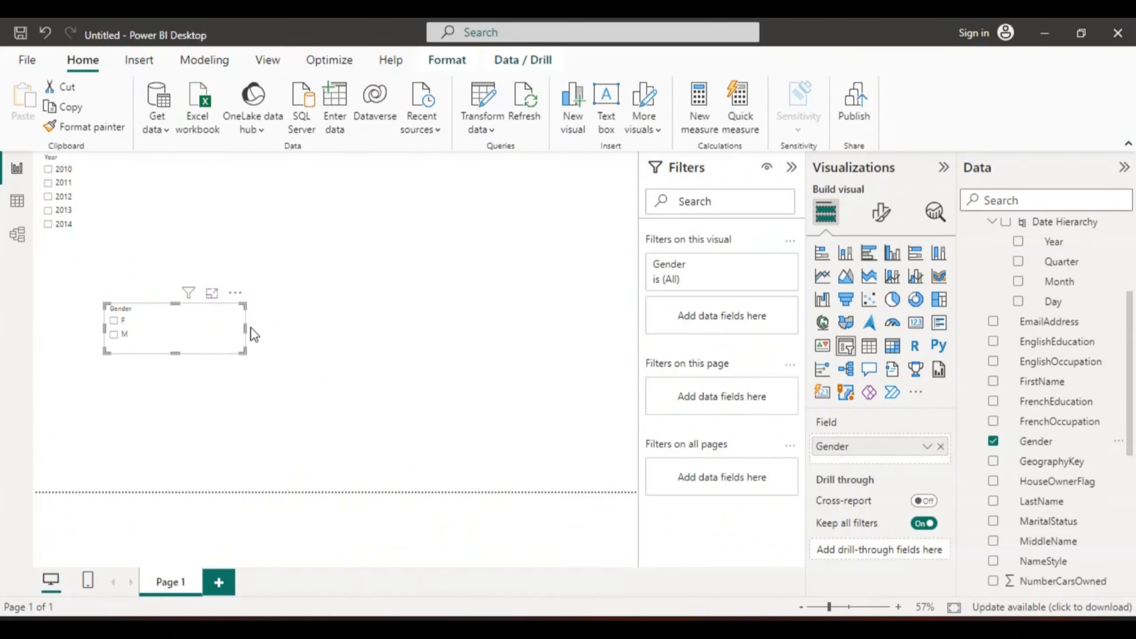
left_click_drag(244, 330, 143, 166)
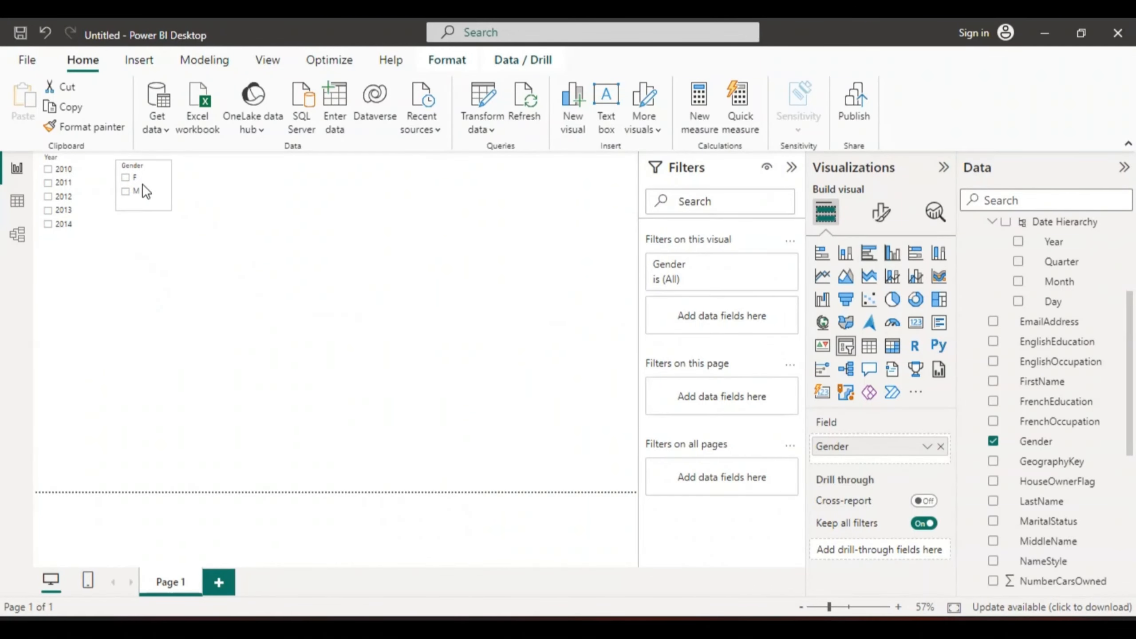
left_click(226, 189)
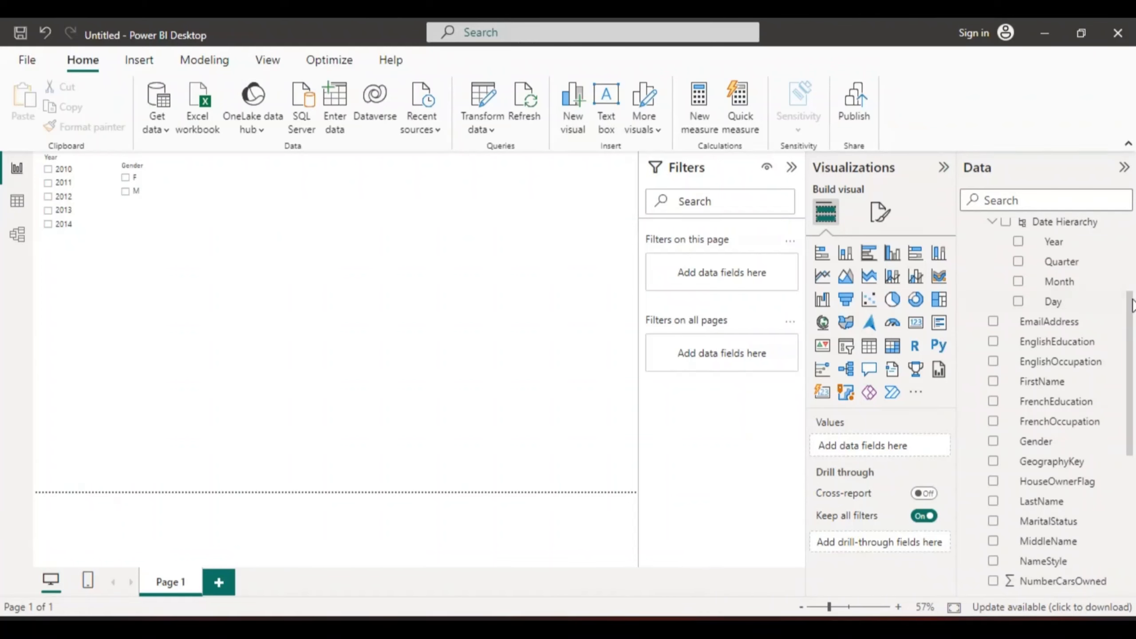
Step: Add a third slicer on the page using DimCustomer's MaritalStatus field
left_click_drag(1130, 346, 1134, 409)
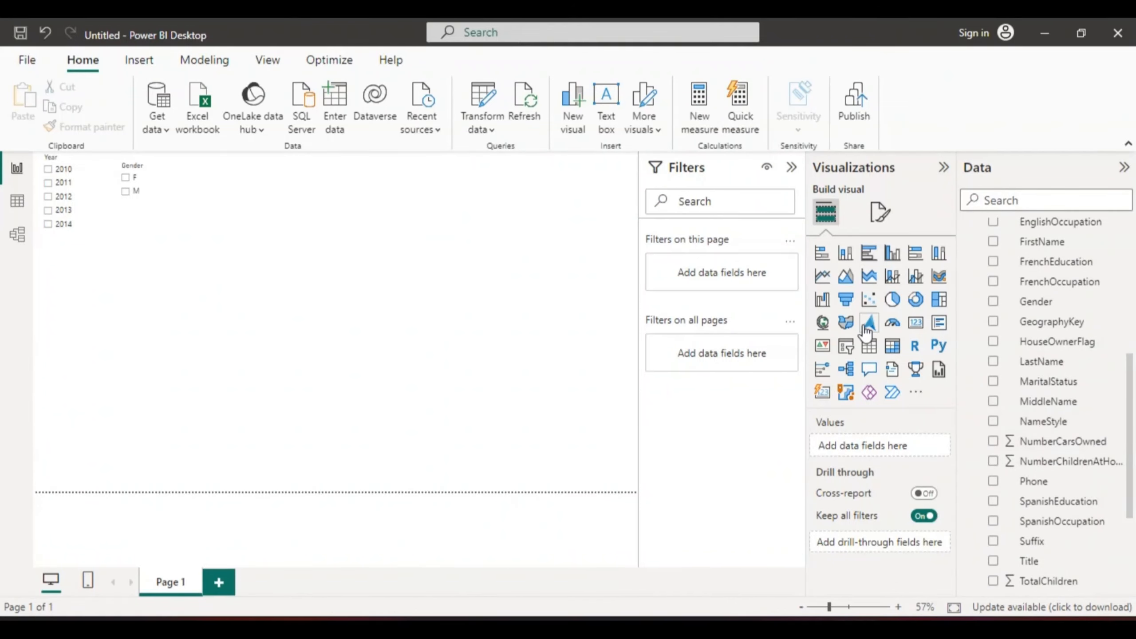
left_click(845, 347)
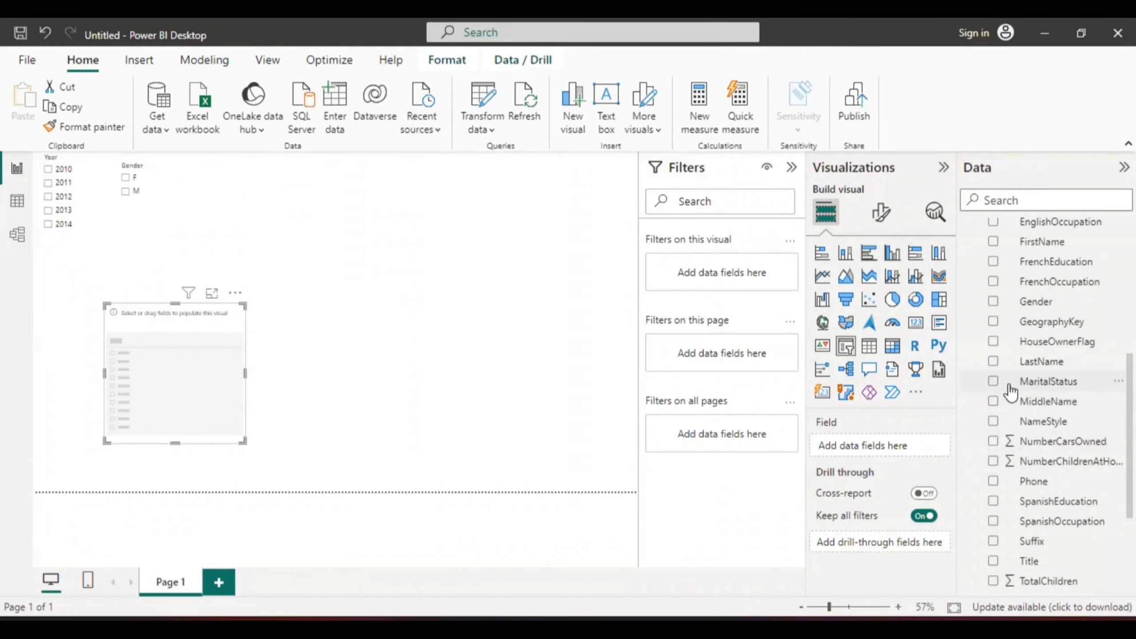
left_click(993, 383)
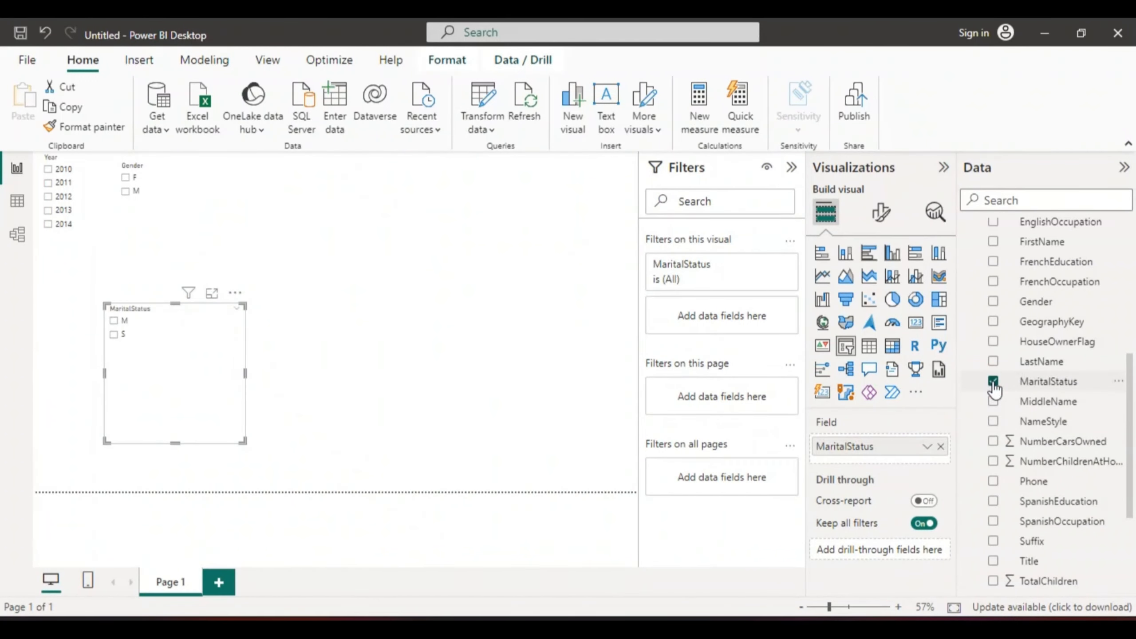
Step: Stack the Gender and MaritalStatus slicers vertically beneath the Year slicer along the page's left edge
left_click_drag(167, 451, 199, 189)
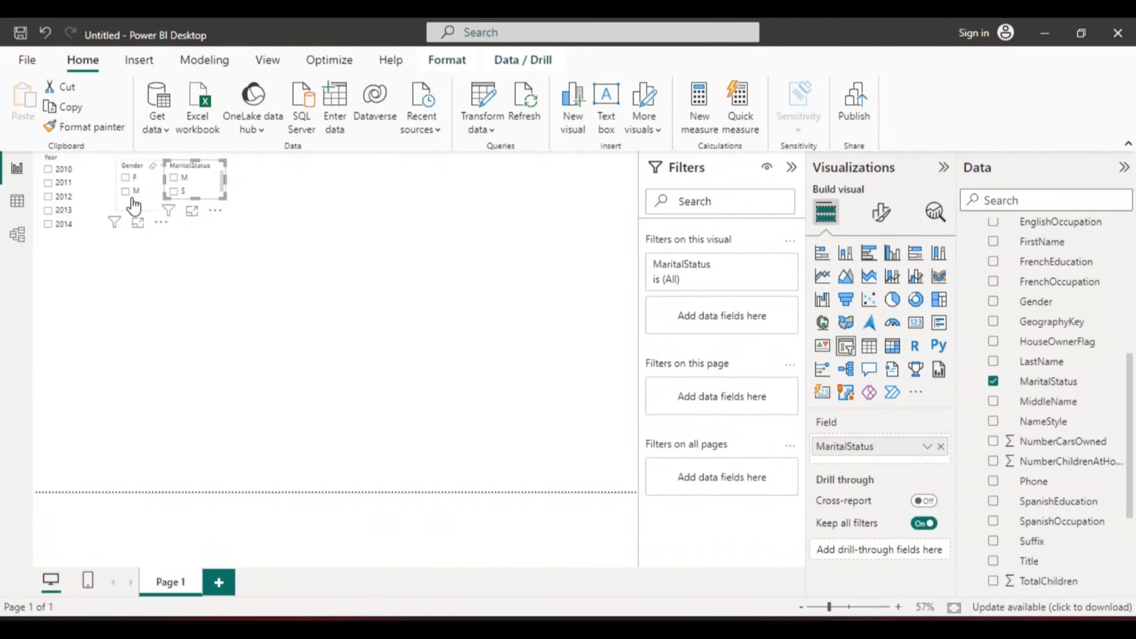
left_click_drag(132, 189, 55, 260)
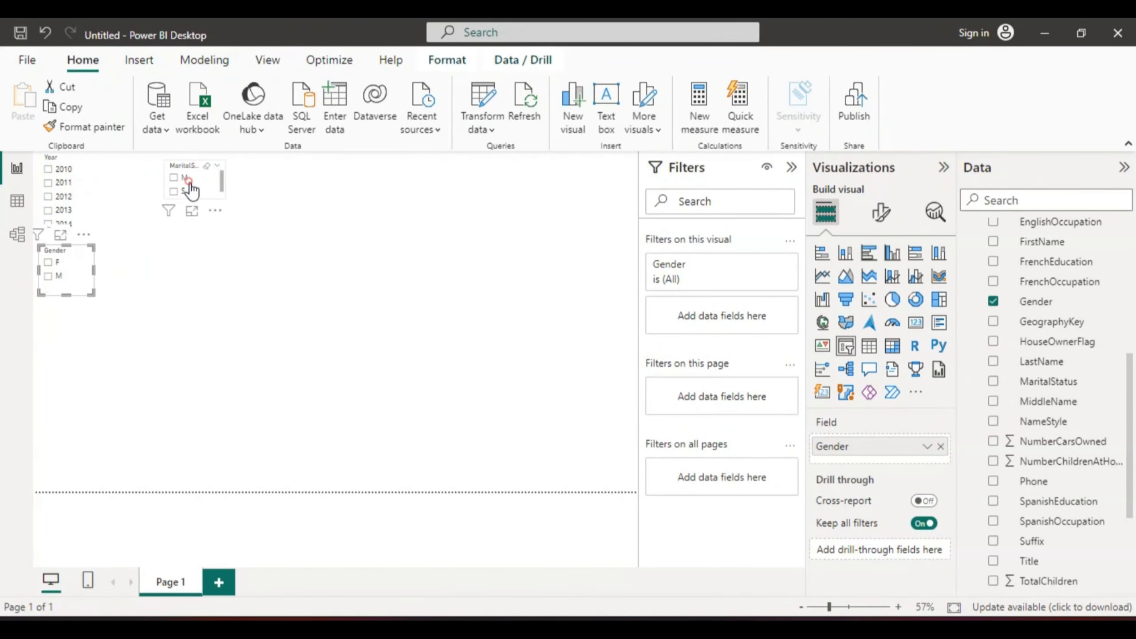
left_click_drag(184, 198, 57, 325)
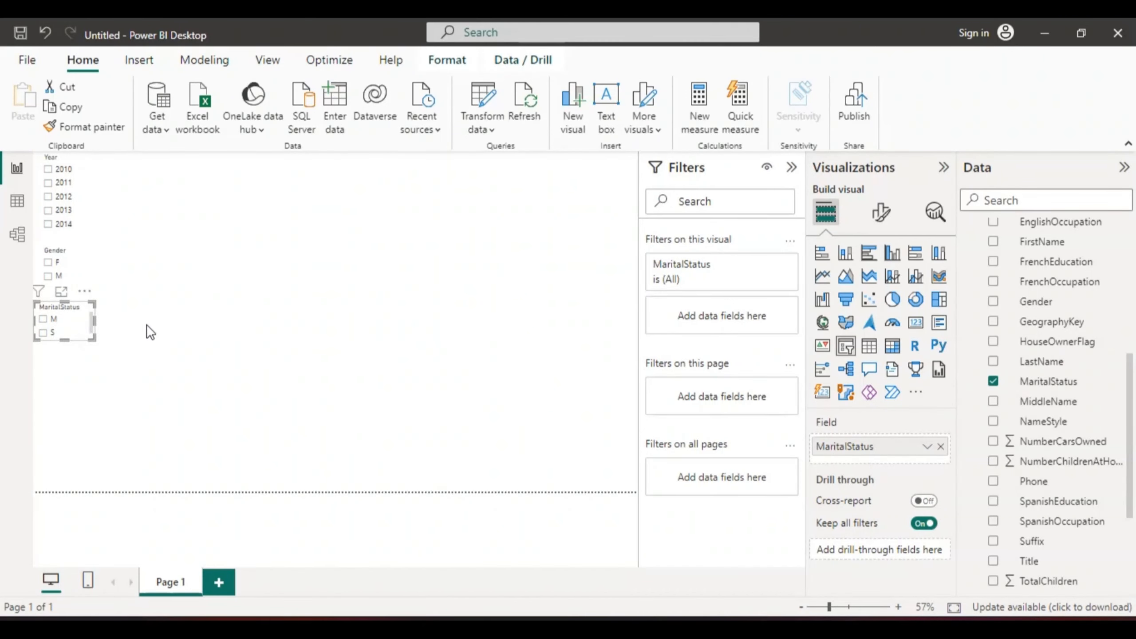
left_click_drag(69, 334, 70, 346)
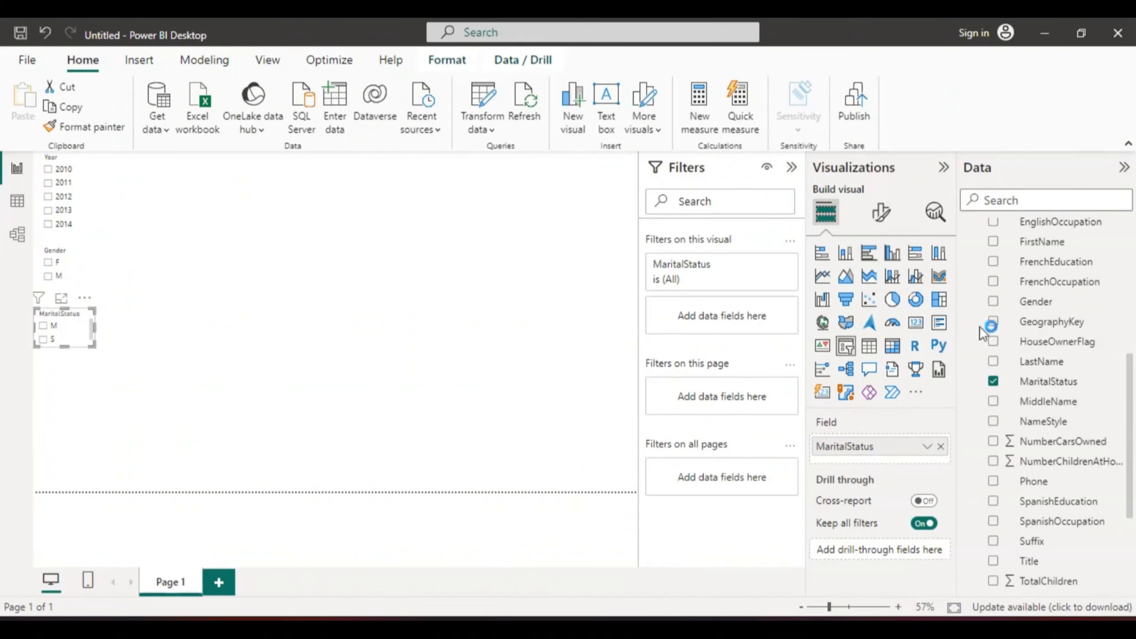
Step: Add a visual showing the sum of SalesAmount from the FactInternetSales table
left_click_drag(1130, 391, 1126, 283)
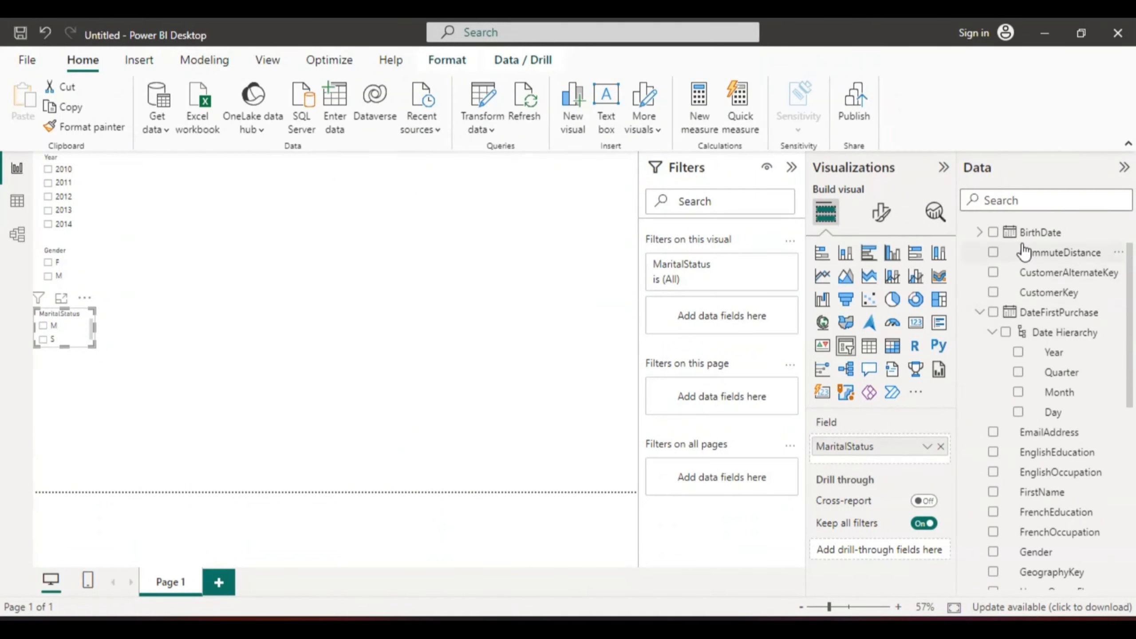
left_click_drag(1130, 307, 1123, 297)
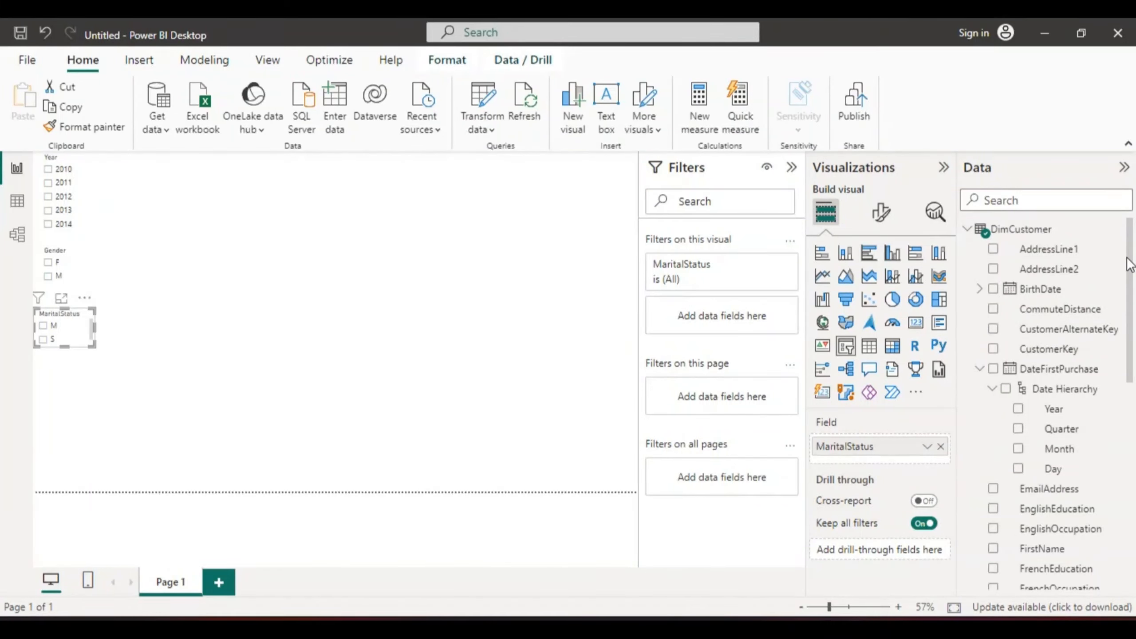
left_click(971, 228)
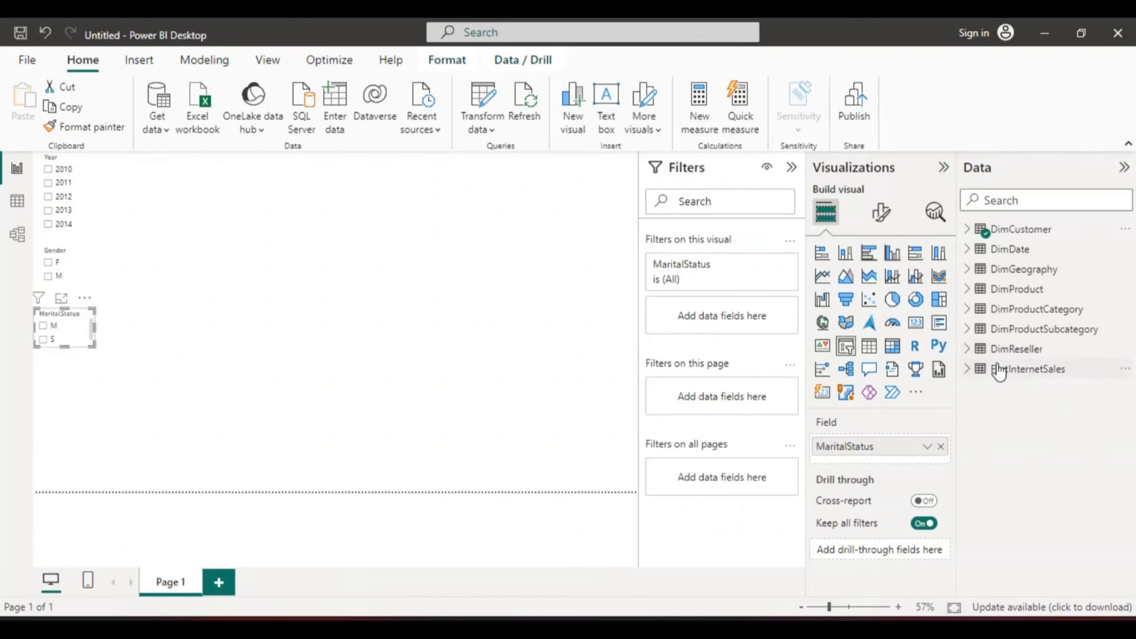
left_click(967, 368)
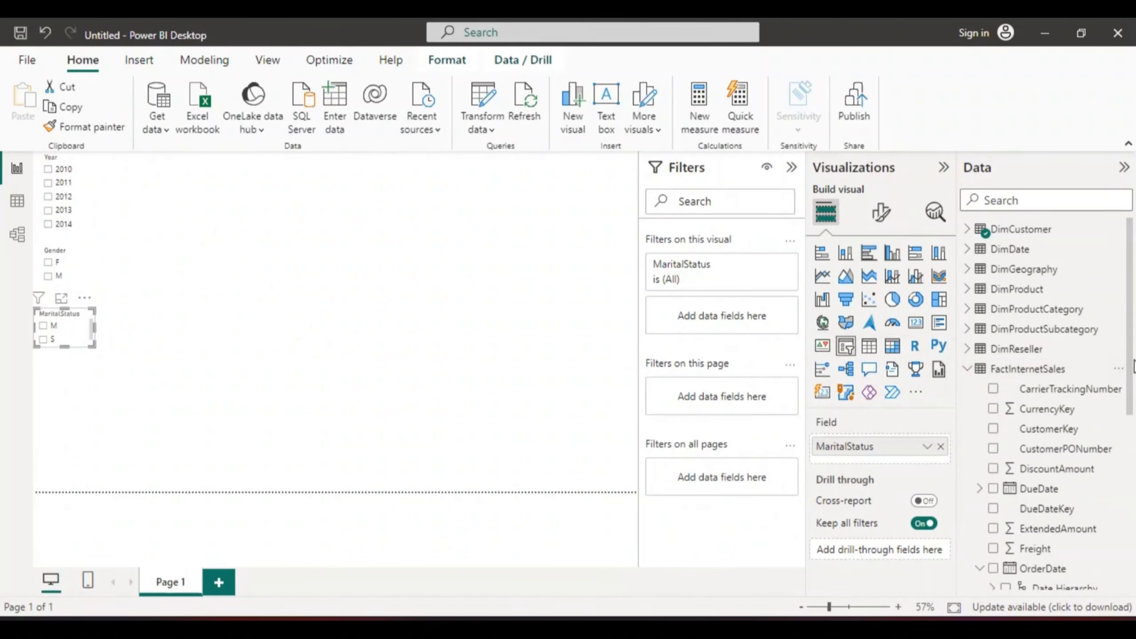
left_click_drag(1131, 363, 1134, 570)
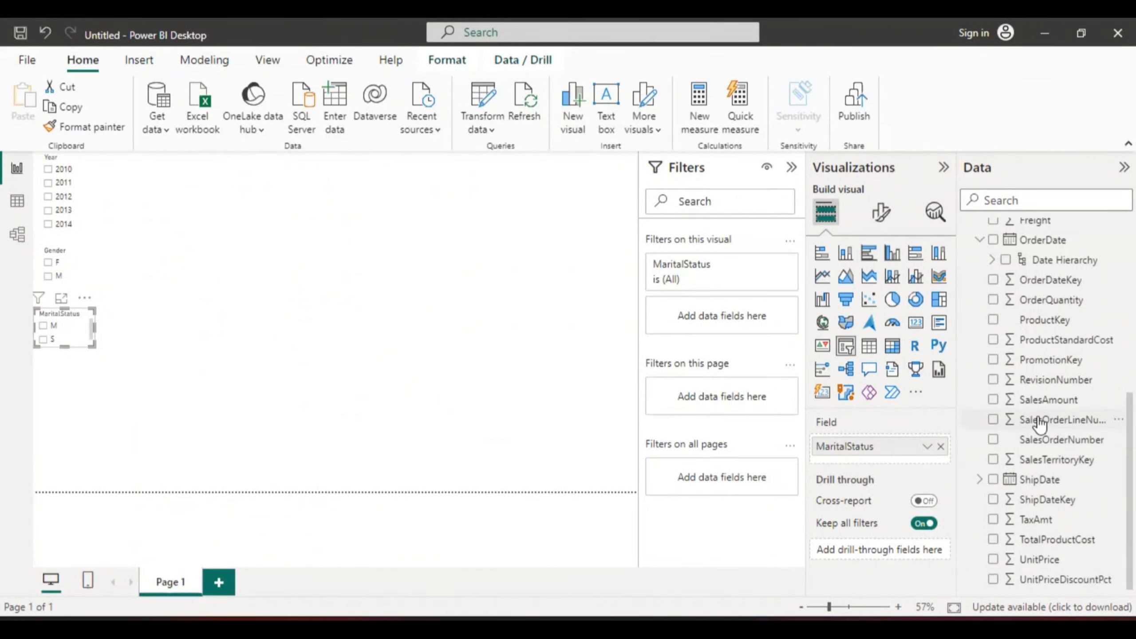
left_click(994, 403)
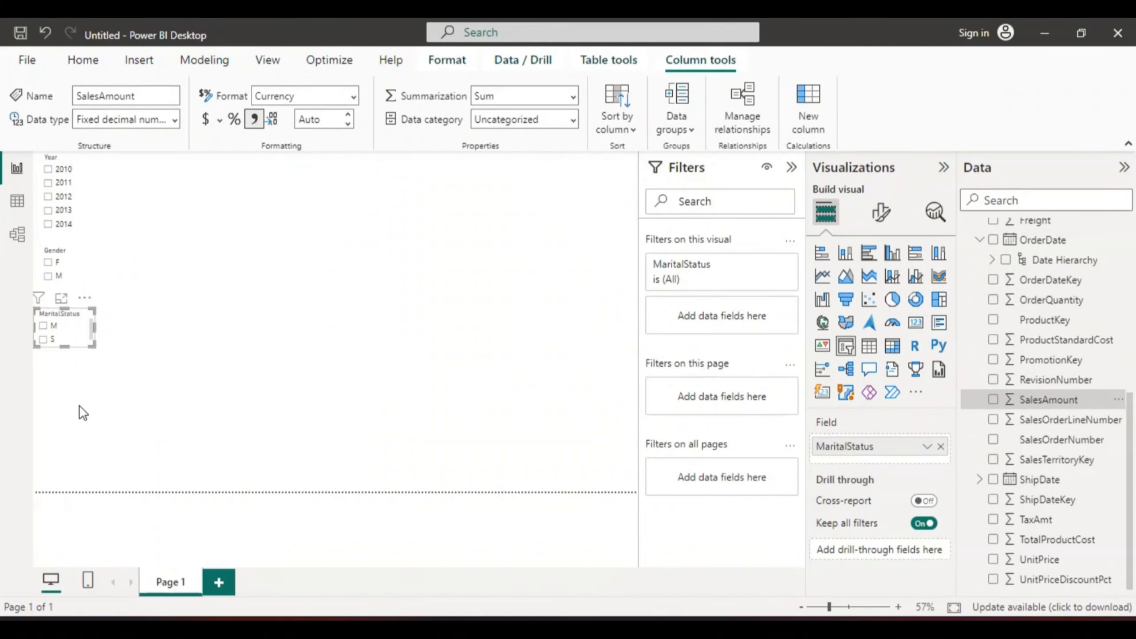
left_click(214, 175)
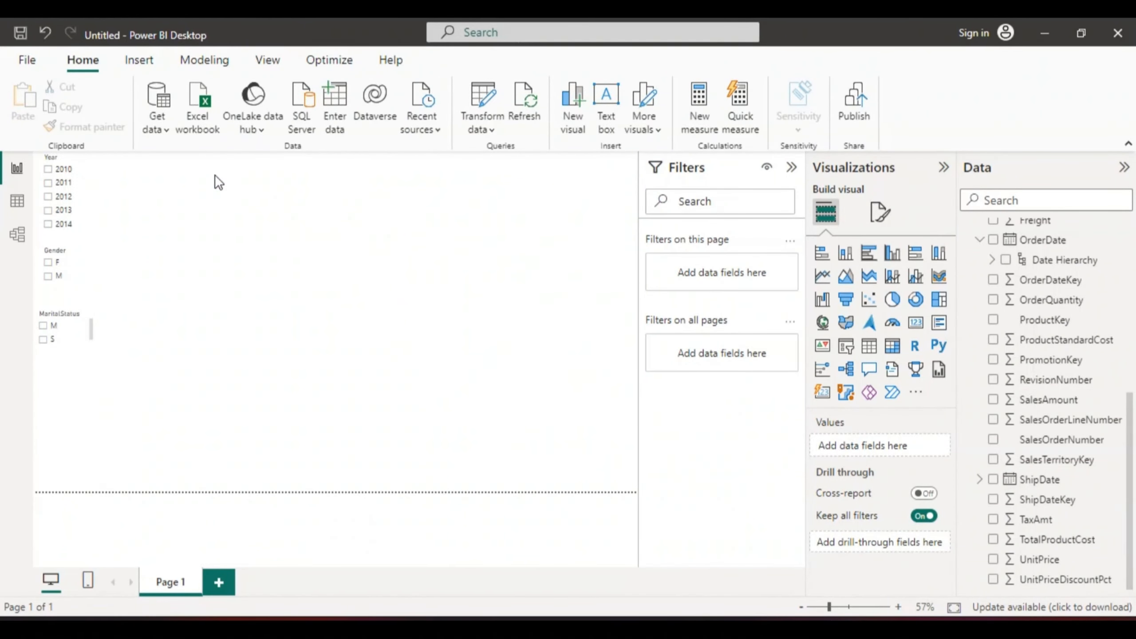
left_click(993, 401)
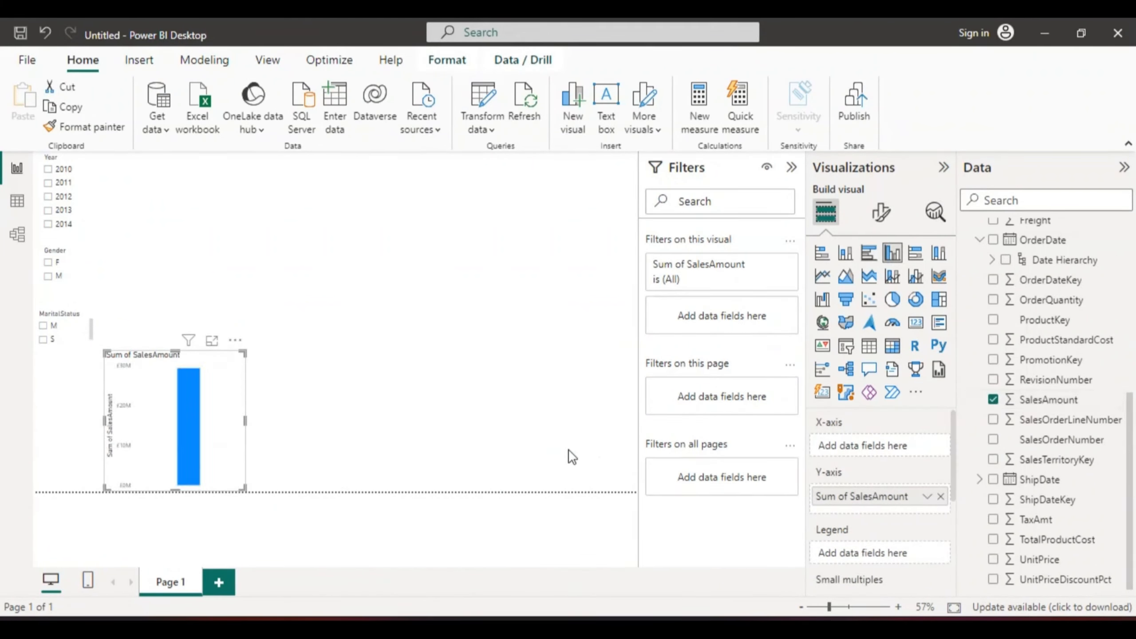
Step: Move the SalesAmount visual to the top of the page, convert it to a Card and reduce its height
left_click_drag(215, 419, 251, 231)
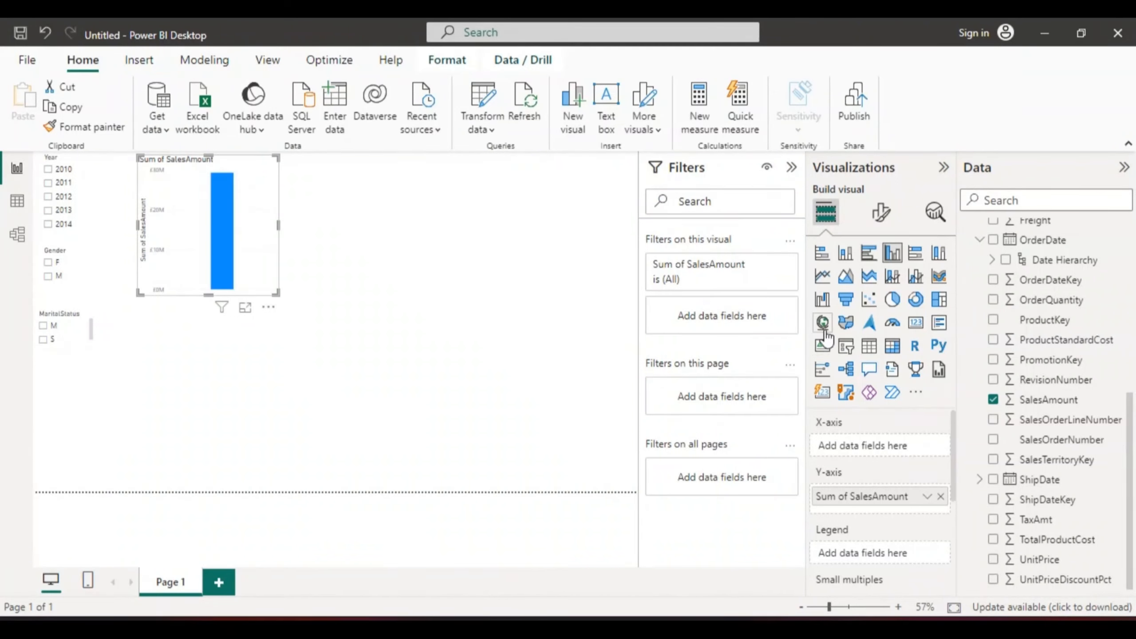
left_click(917, 326)
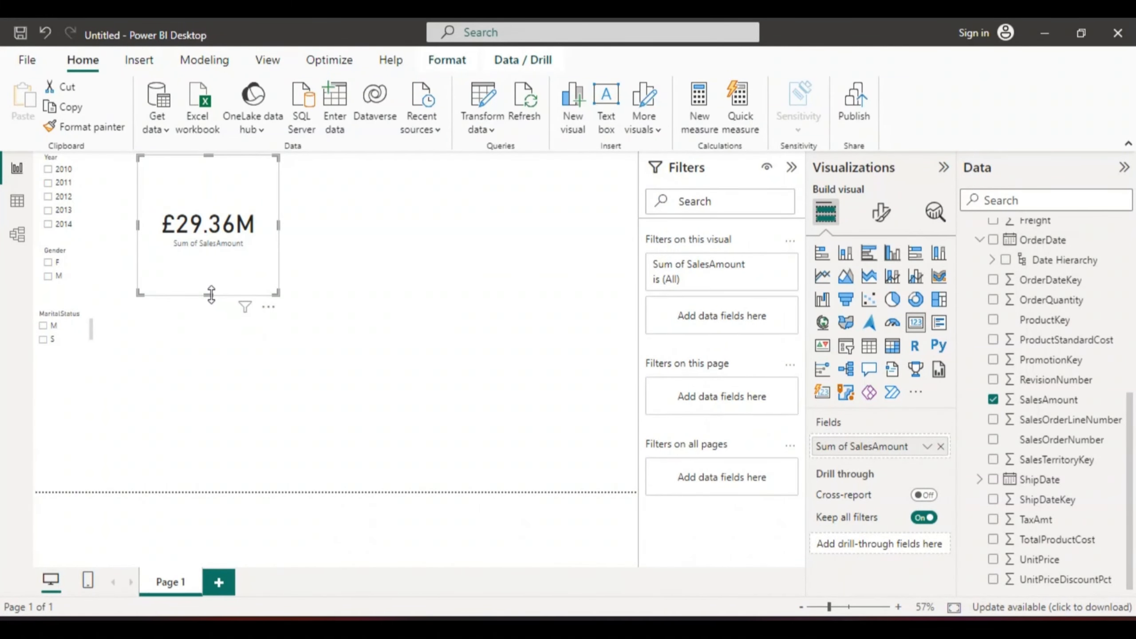
left_click_drag(211, 294, 209, 219)
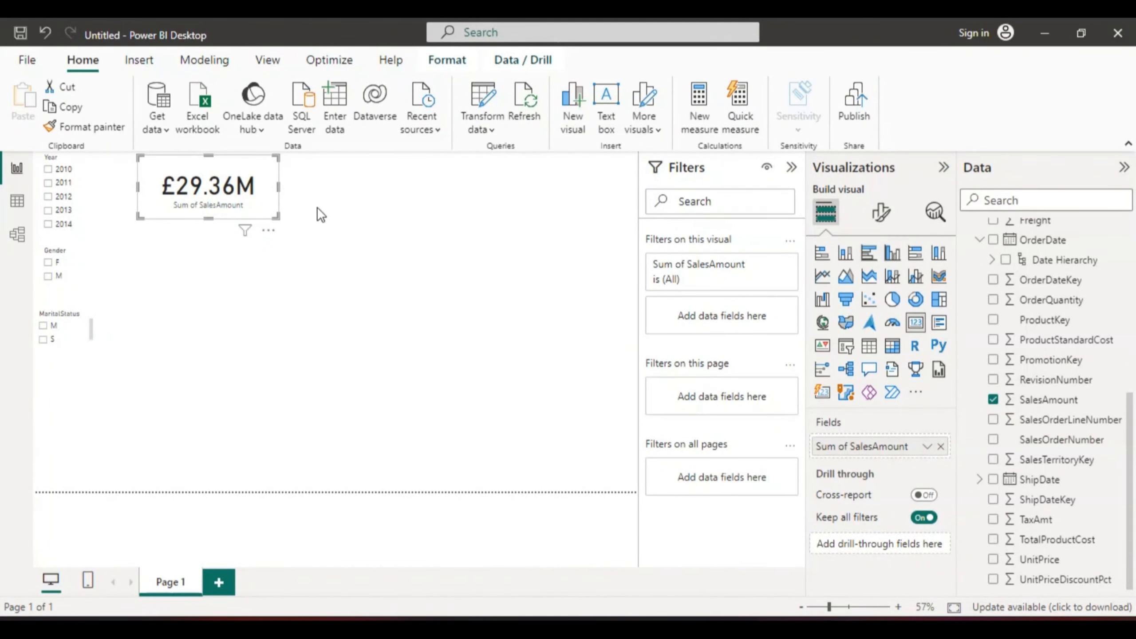
left_click(322, 186)
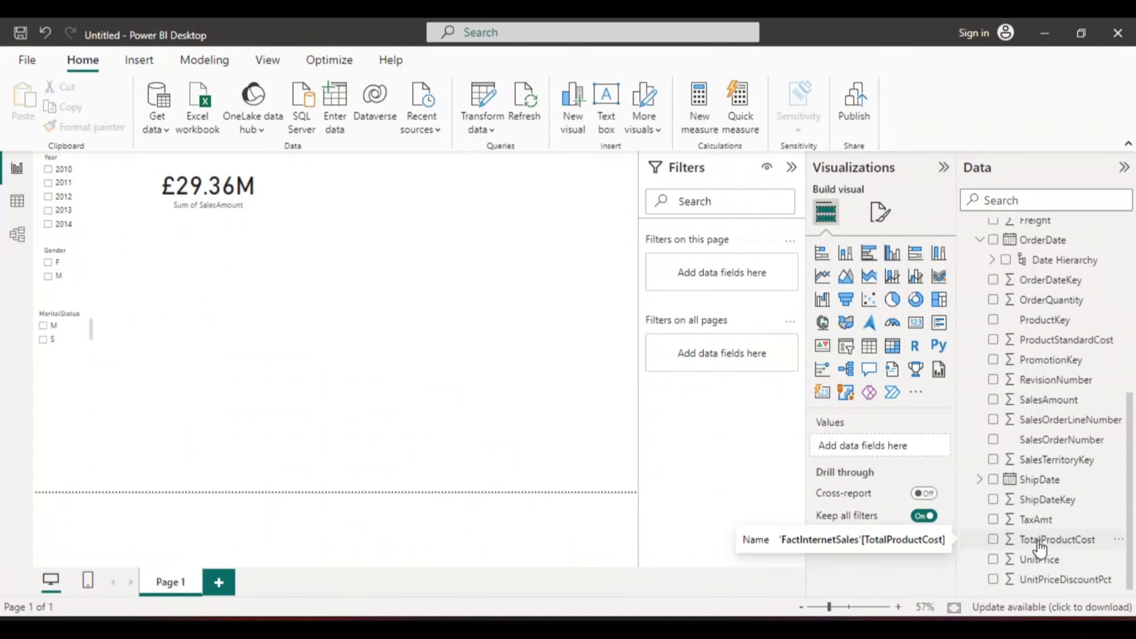
Step: Add a Card showing the sum of TotalProductCost beside the SalesAmount card at the top
left_click(993, 540)
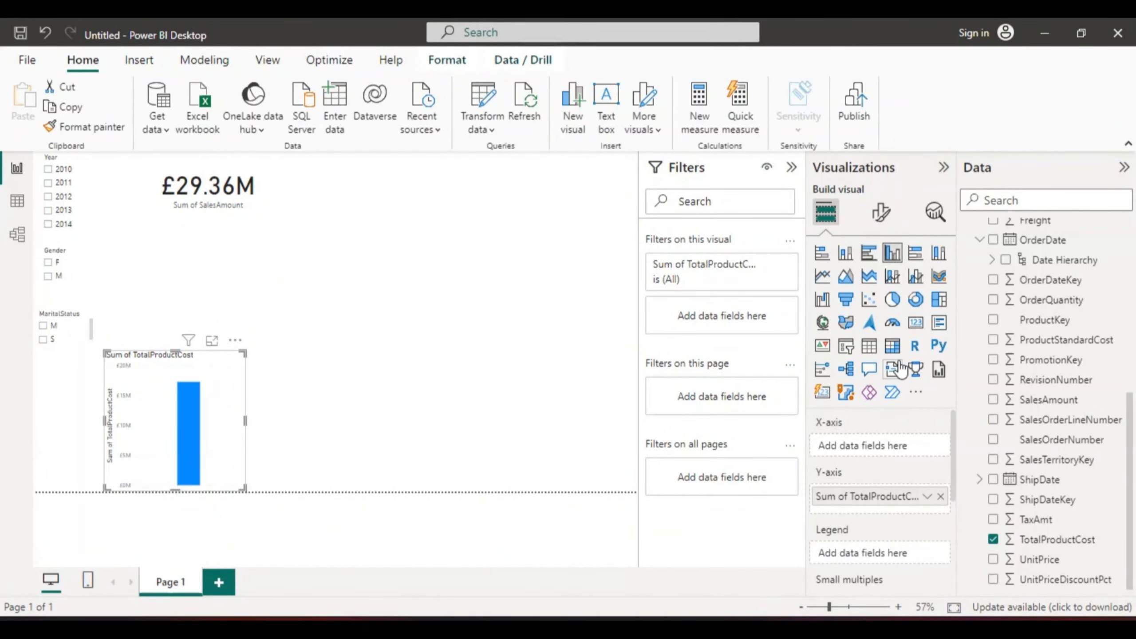
left_click(915, 323)
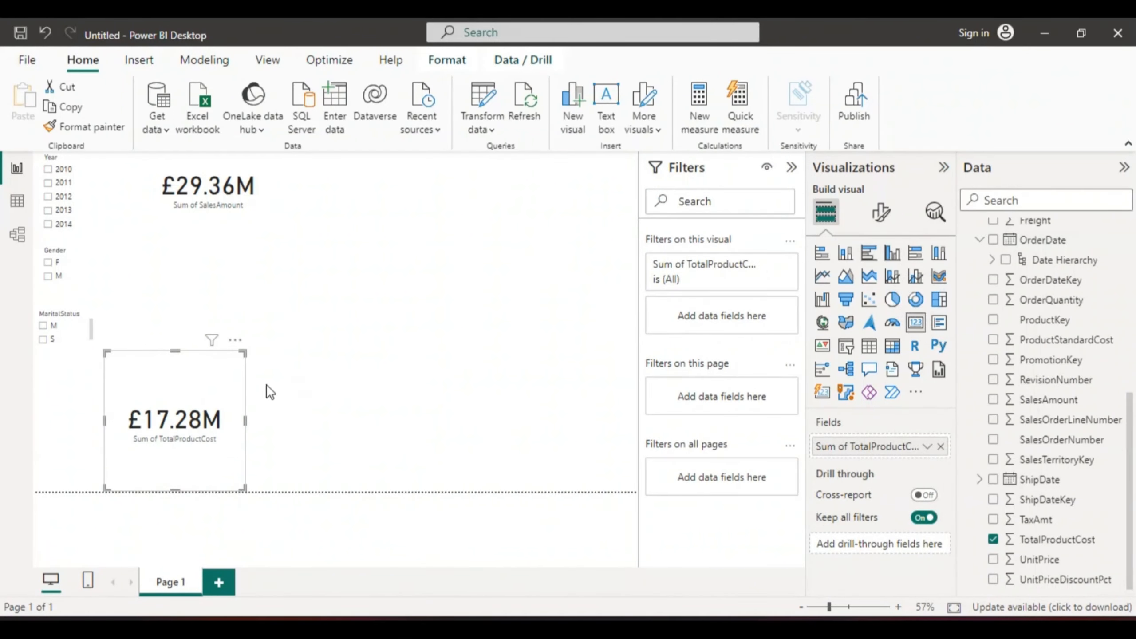
left_click_drag(181, 403, 342, 213)
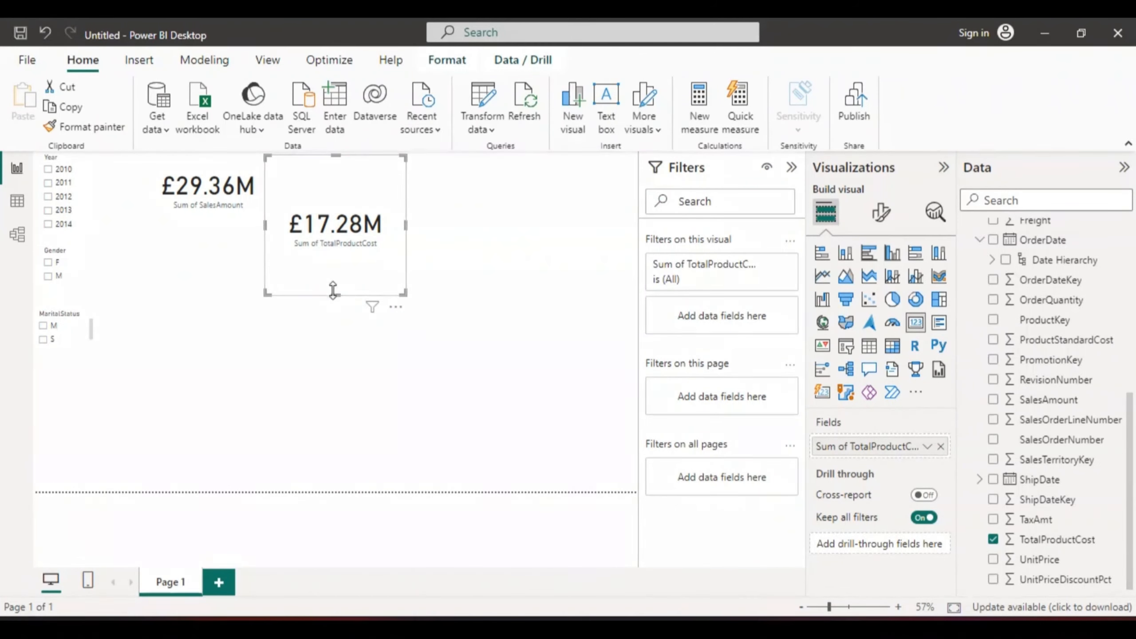
left_click_drag(335, 294, 333, 227)
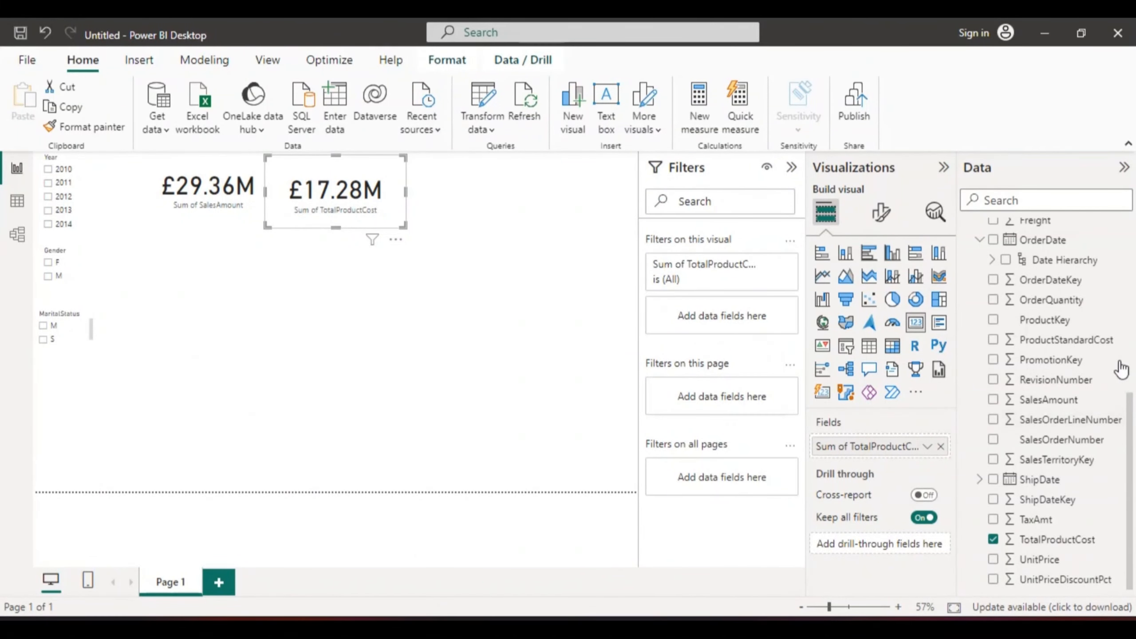
left_click(456, 185)
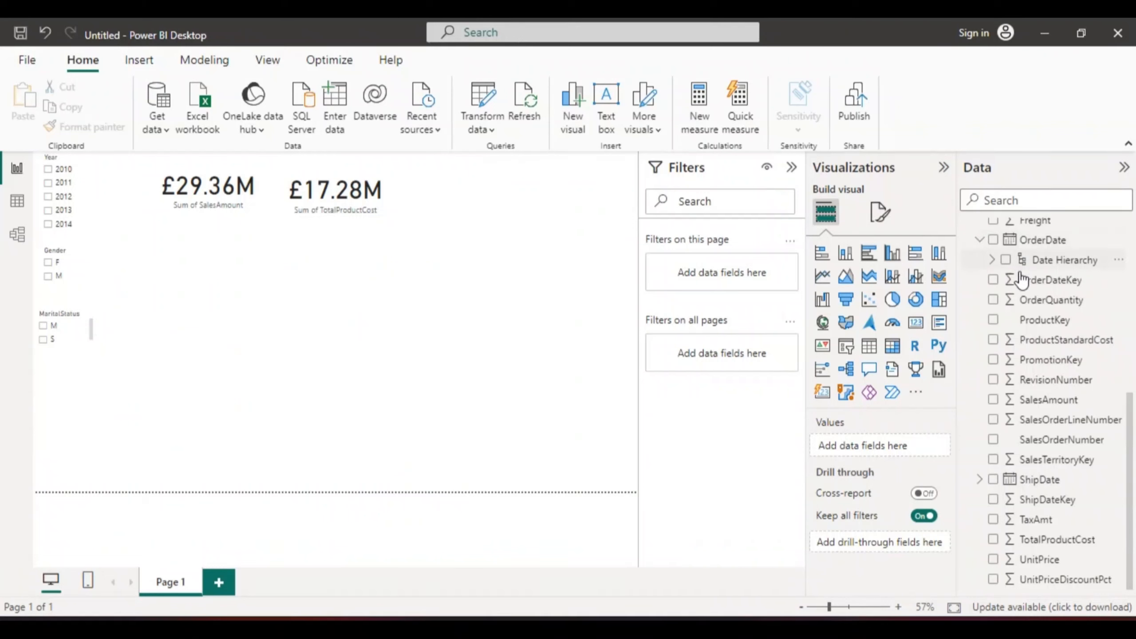
Step: Add a Card showing the count of OrderDateKey, sized to match and placed next to the other cards
left_click(993, 280)
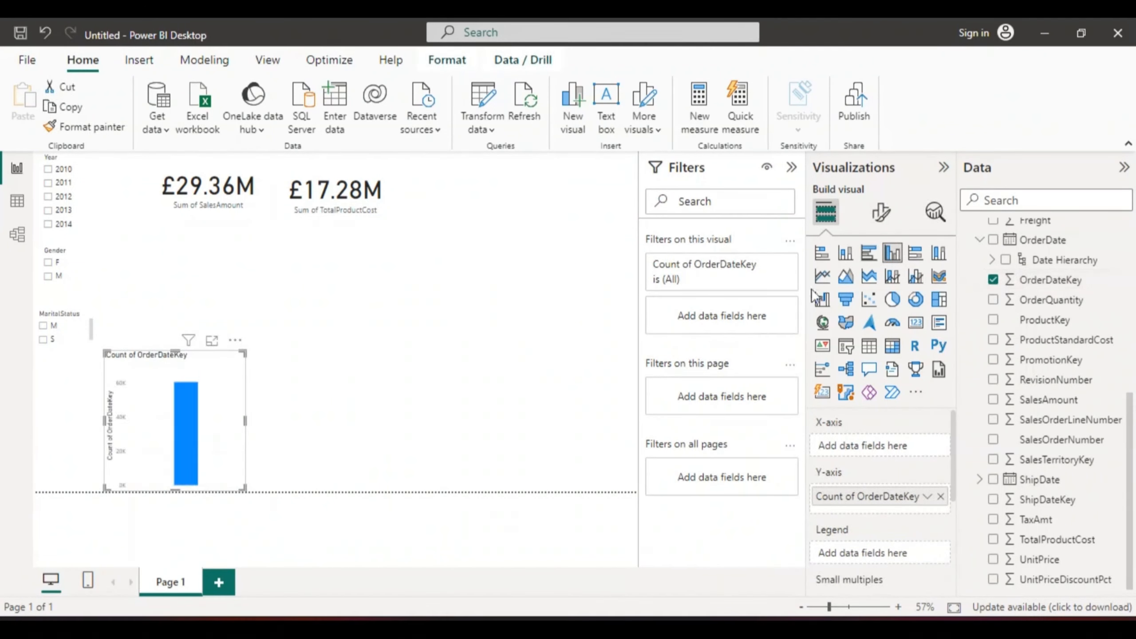
left_click(915, 323)
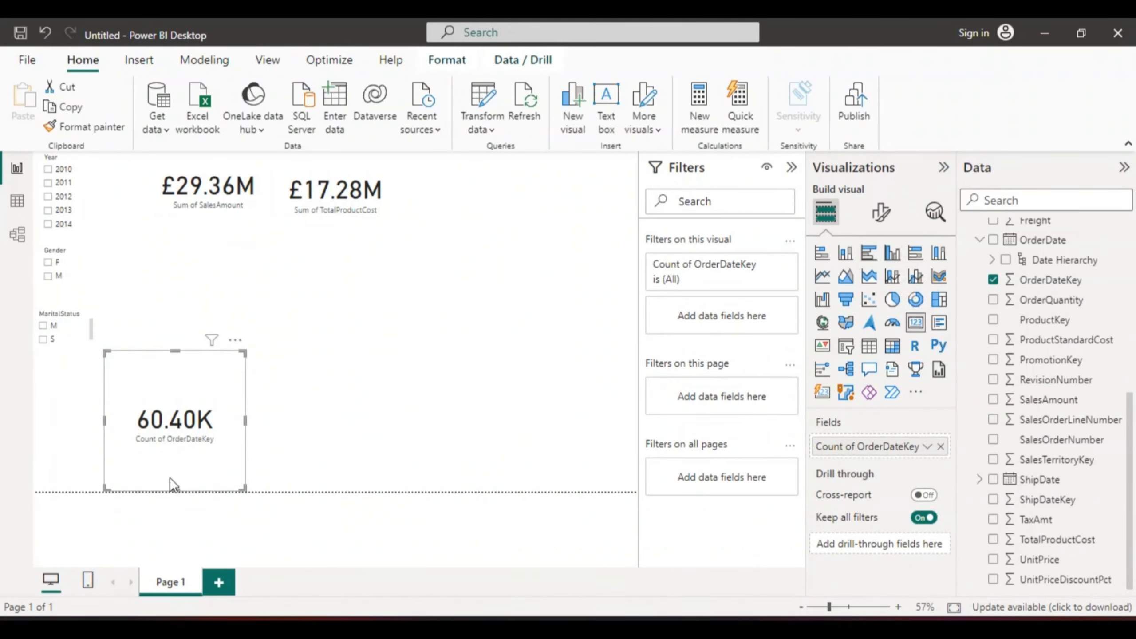
left_click_drag(175, 489, 175, 433)
left_click_drag(179, 393, 482, 201)
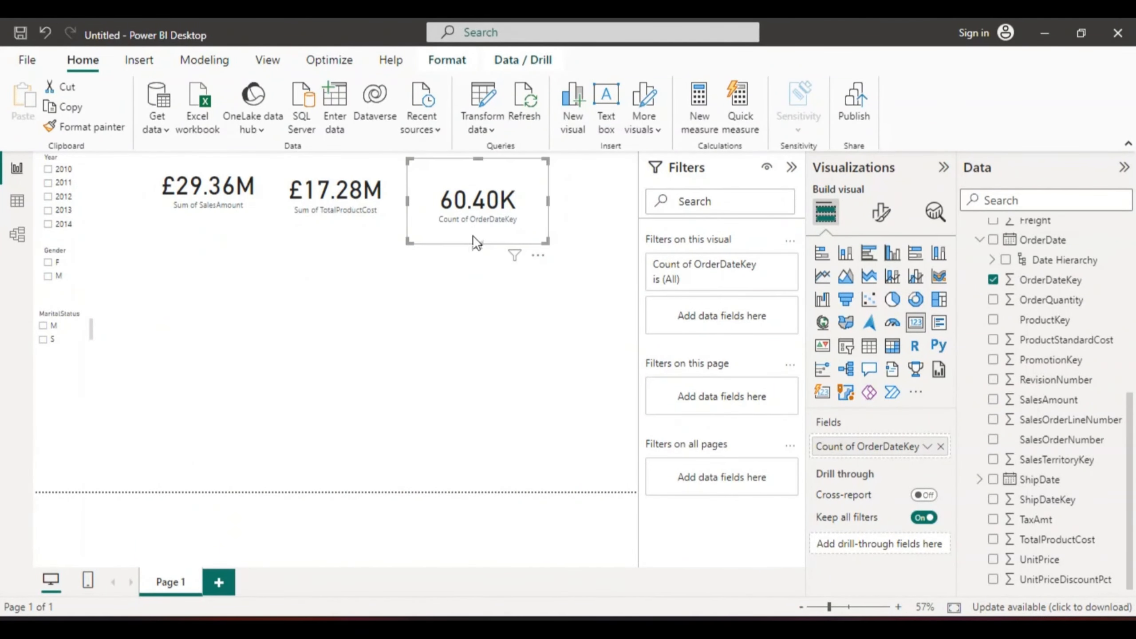
left_click_drag(475, 244, 472, 220)
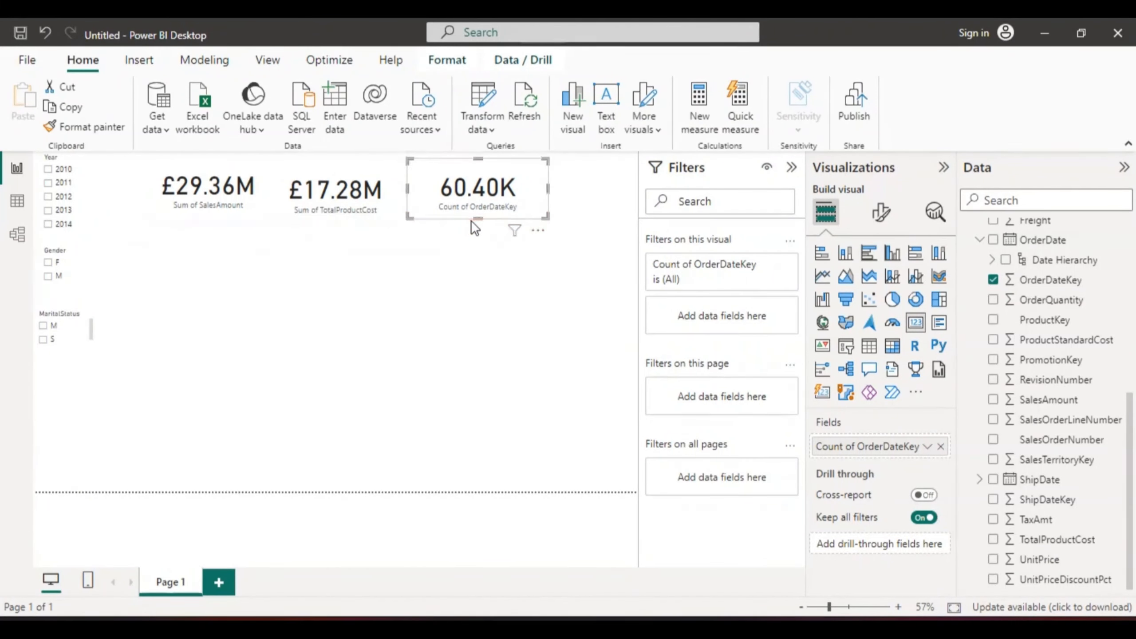
Step: Reposition the three cards so they line up evenly across the top of the page
left_click_drag(216, 199, 182, 193)
left_click_drag(312, 188, 292, 188)
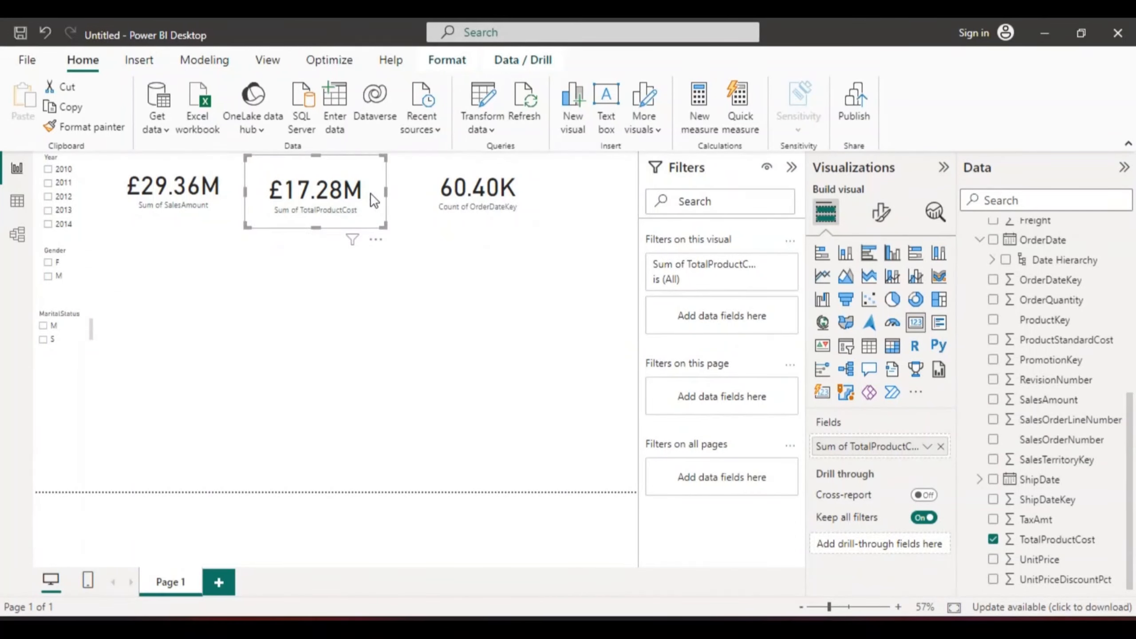
mouse_move(457, 192)
left_mouse_down()
mouse_move(438, 190)
mouse_move(449, 192)
left_mouse_up()
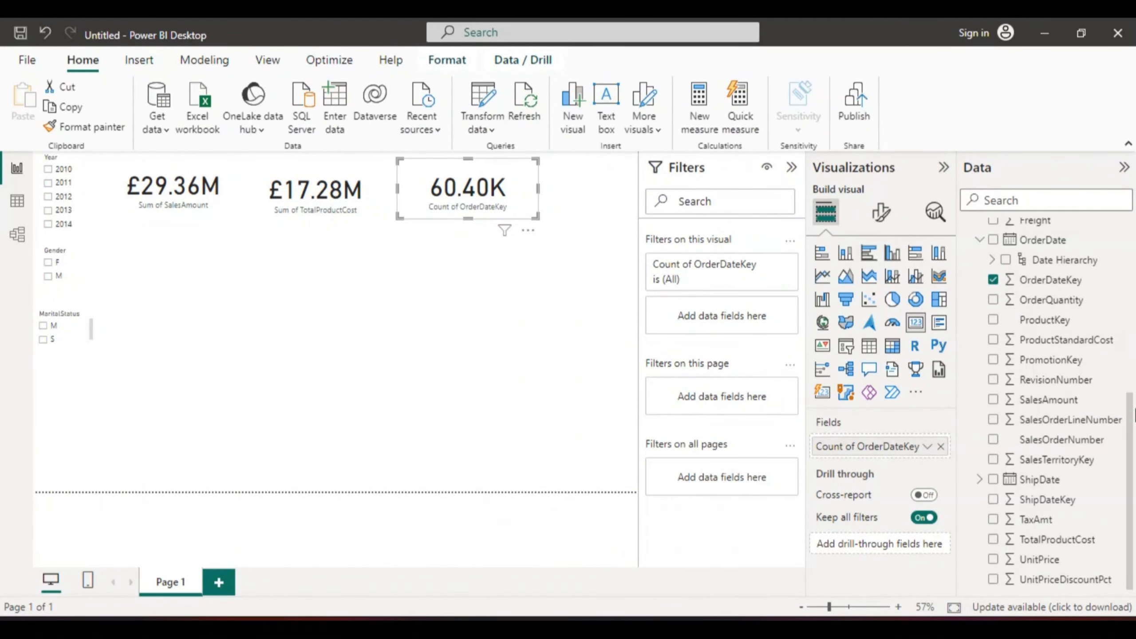
Step: Review the DimCustomer fields and the filters and slicers affecting the OrderDateKey card
left_click_drag(1130, 415, 1131, 304)
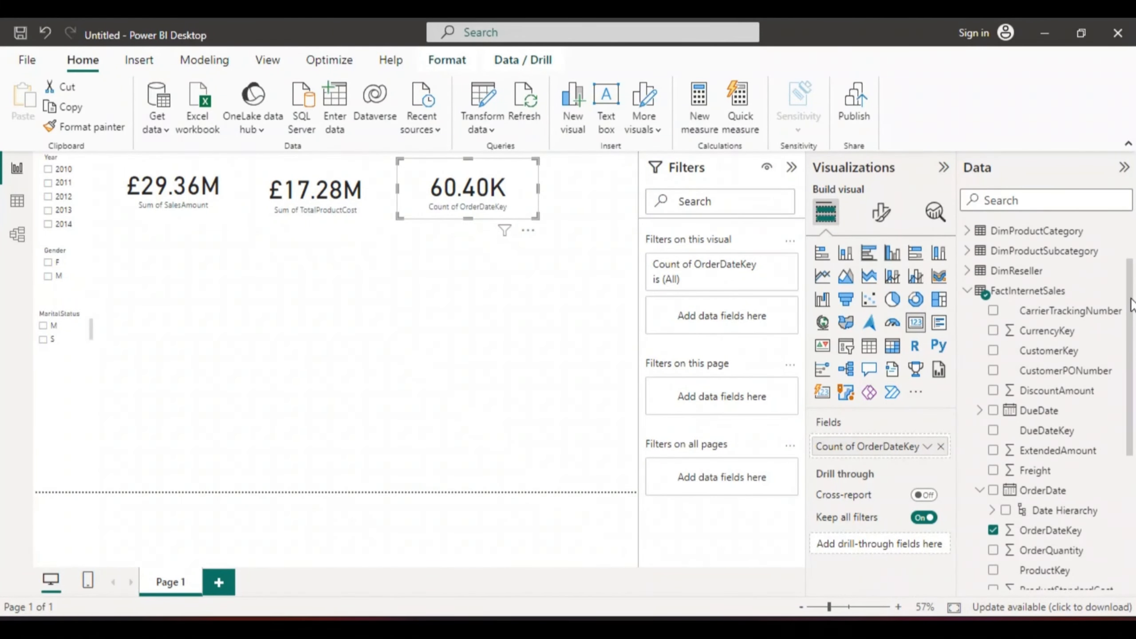
left_click(972, 294)
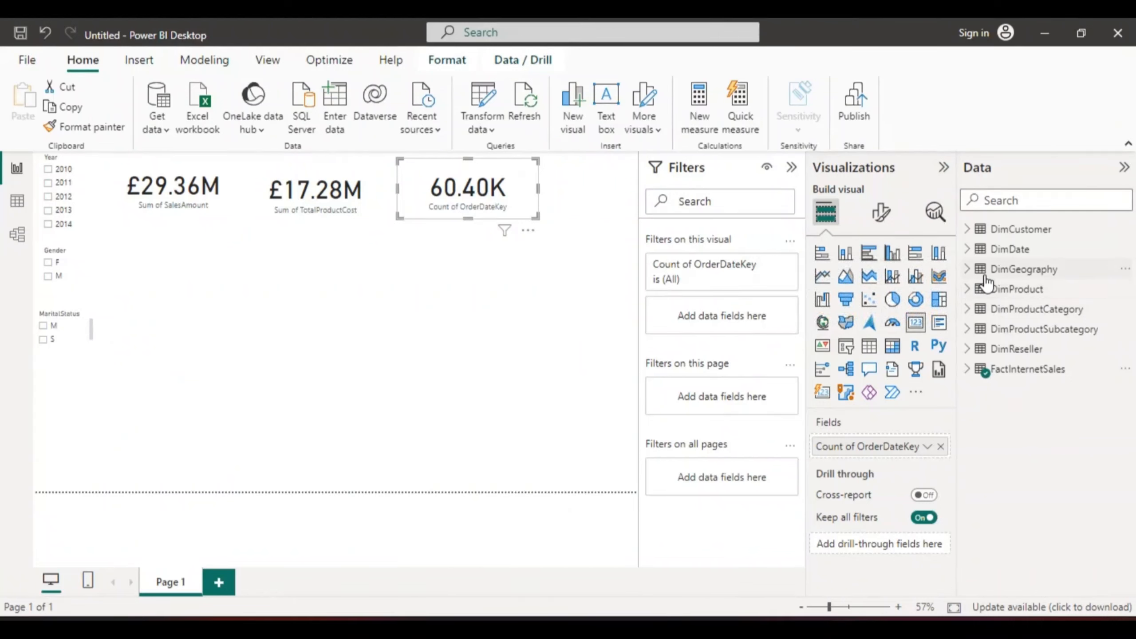
left_click(968, 230)
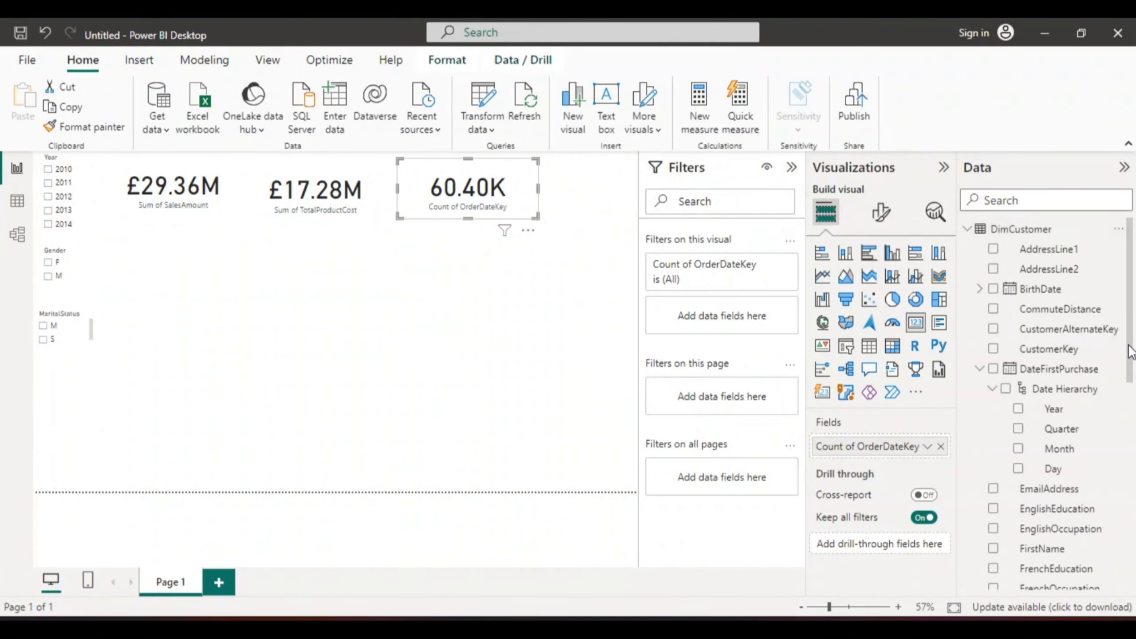
left_click_drag(1130, 344, 1134, 413)
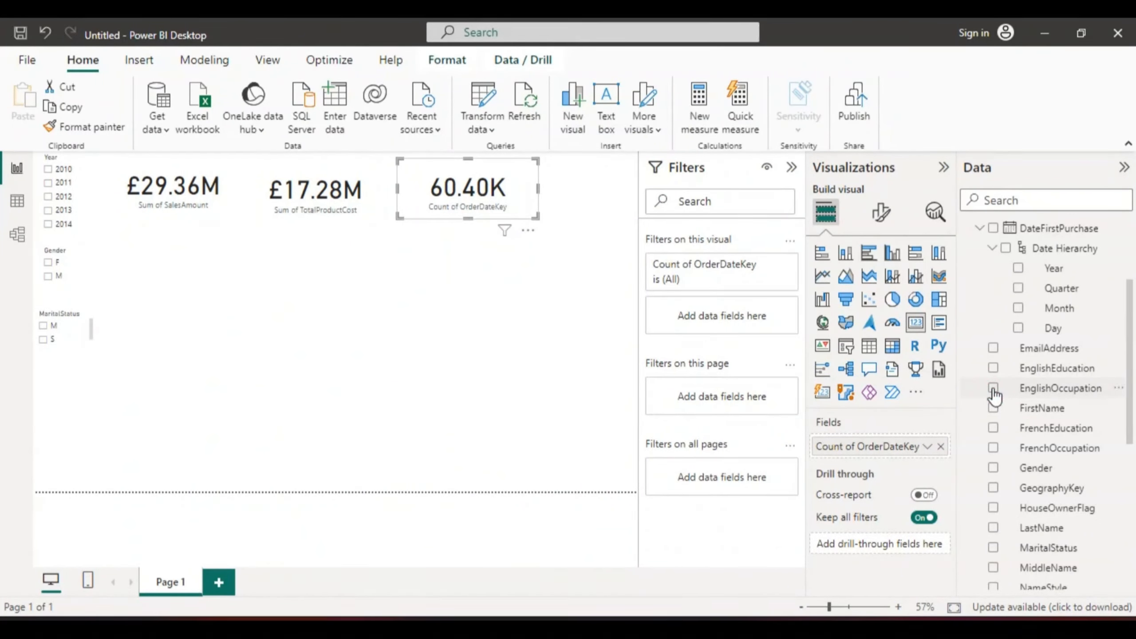
left_click(503, 236)
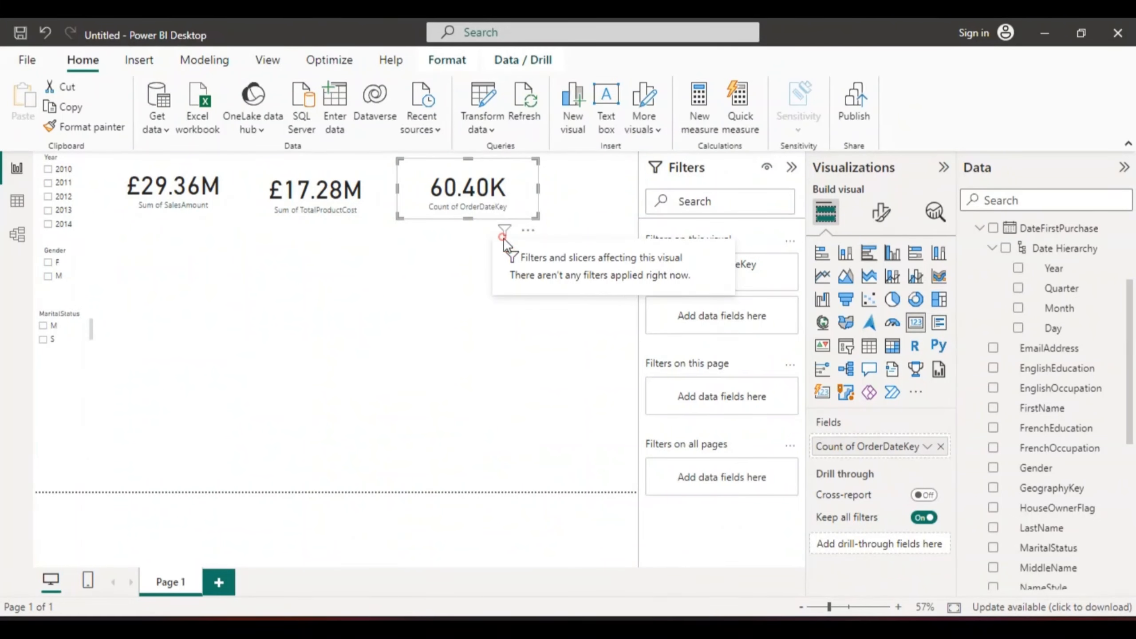
Step: Add an EnglishEducation table visual, shrink it, and place it at the top right beside the cards
left_click(564, 211)
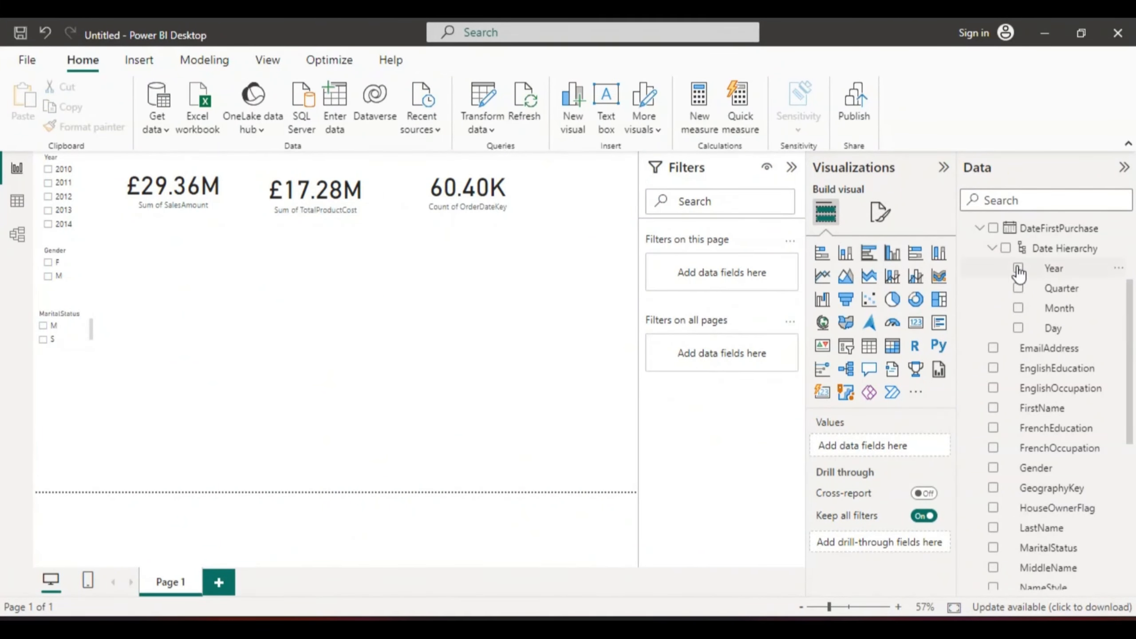
left_click(992, 368)
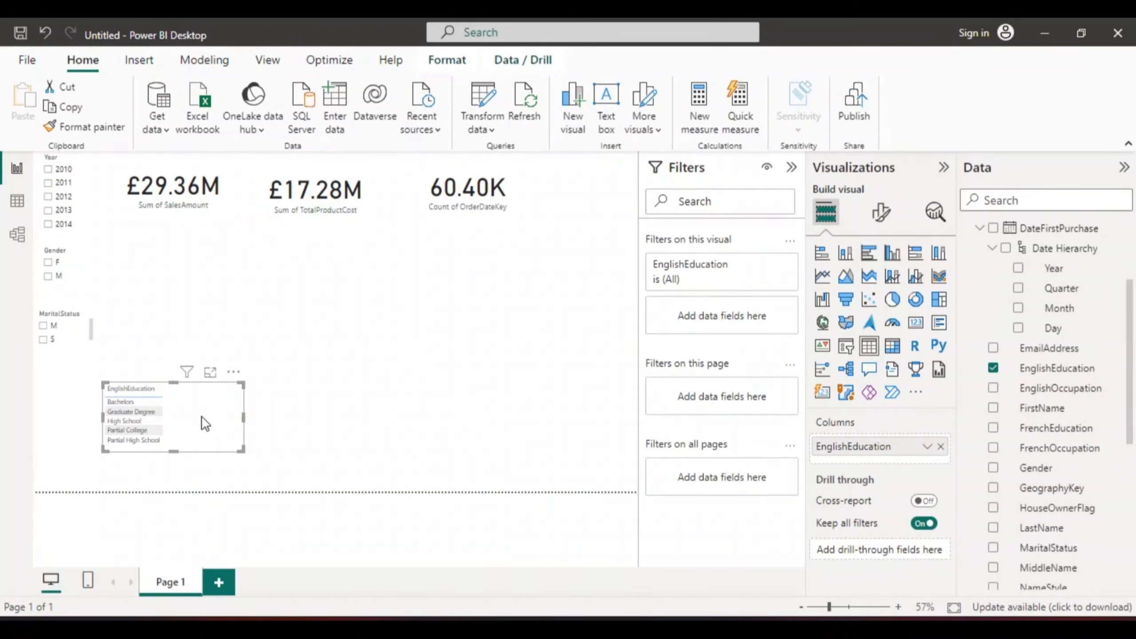
mouse_move(200, 415)
left_mouse_down()
mouse_move(218, 347)
mouse_move(187, 419)
left_mouse_up()
left_click(190, 424)
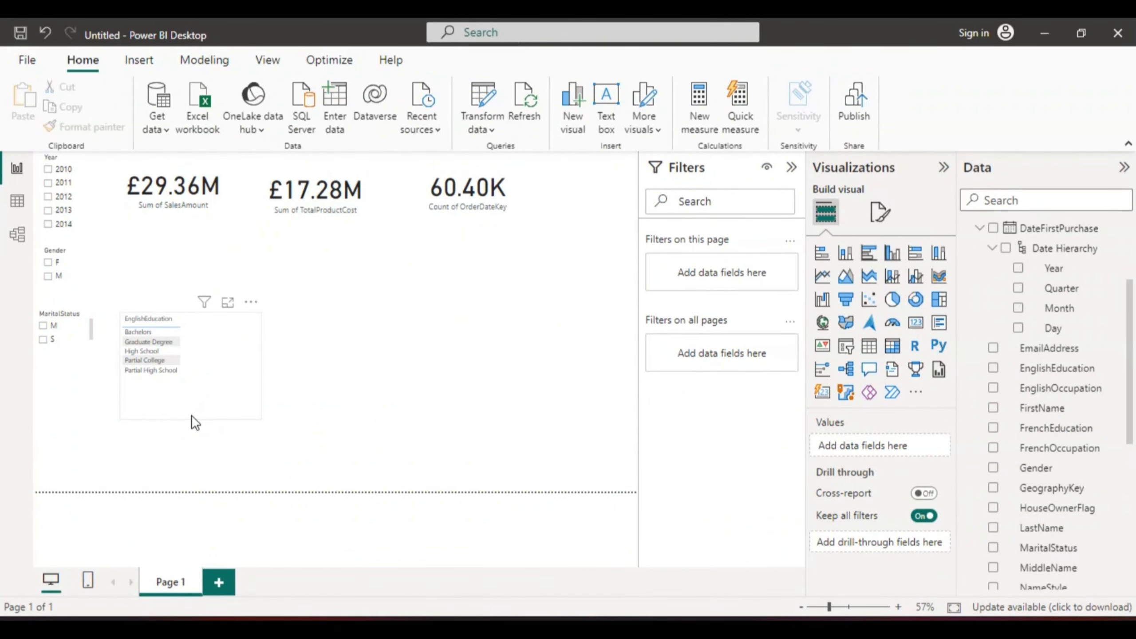
left_click(184, 384)
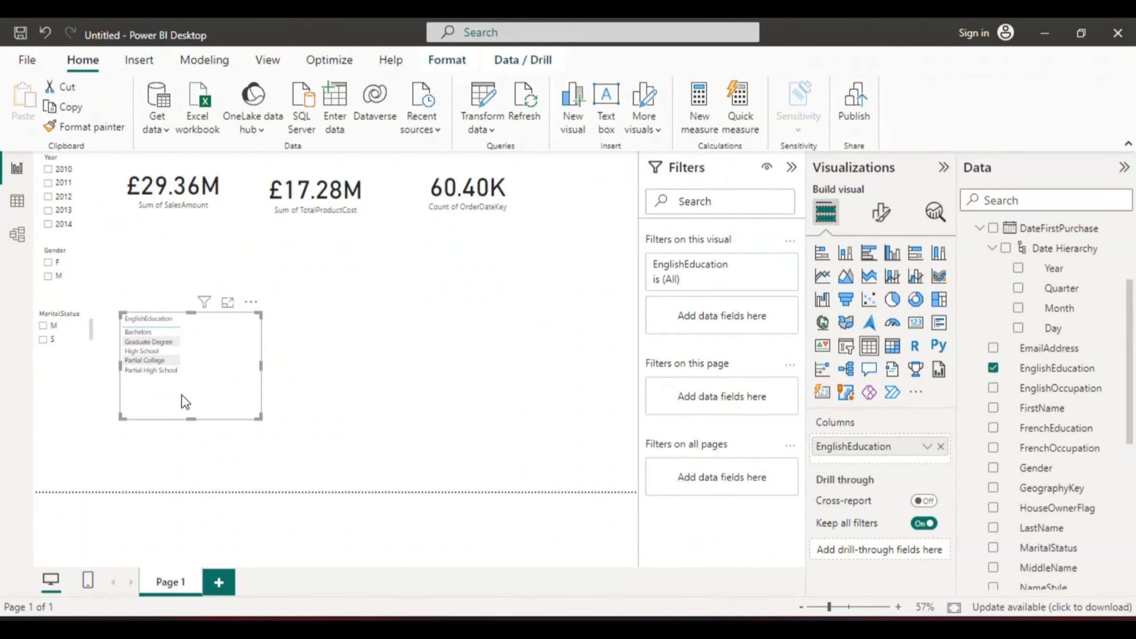
left_click_drag(190, 417, 189, 379)
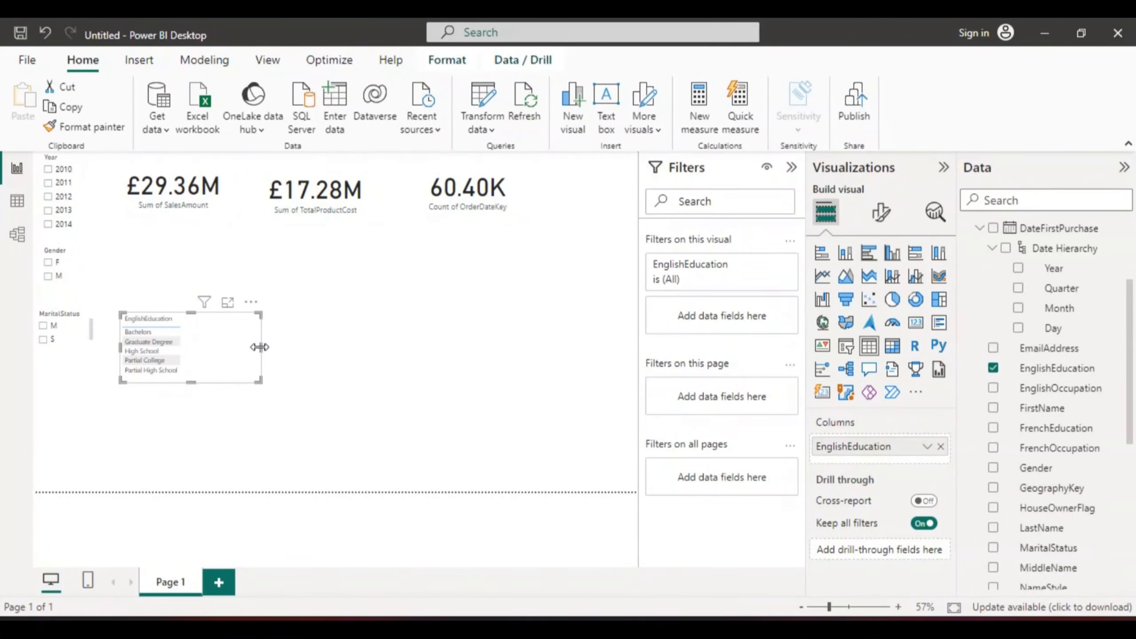
left_click_drag(259, 347, 193, 346)
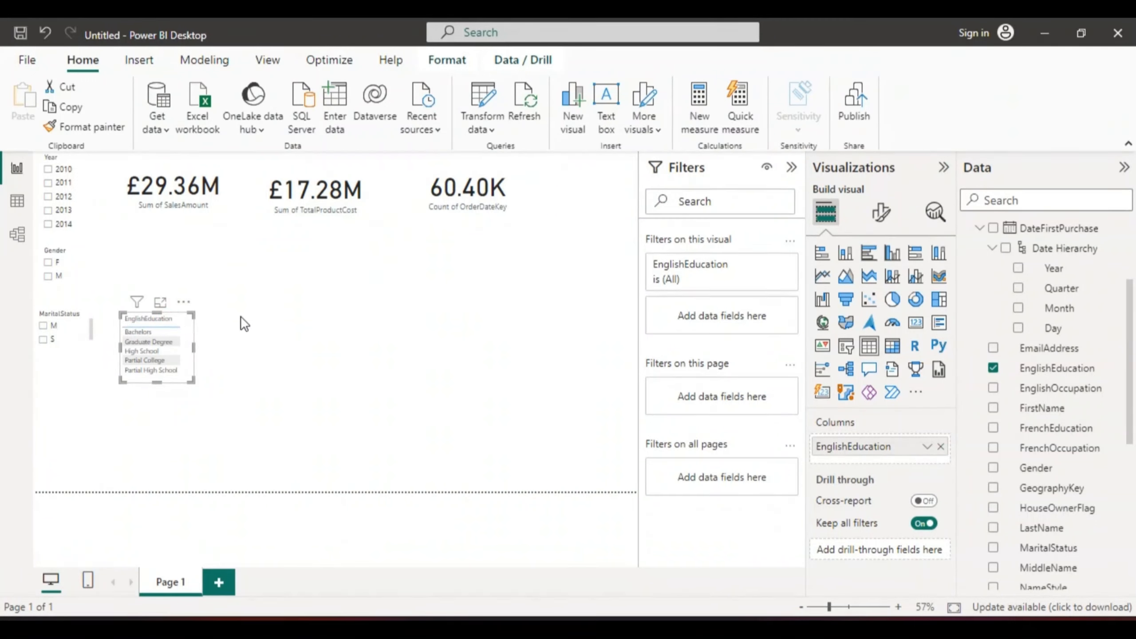
left_click_drag(174, 350, 612, 196)
Step: Test the education table by selecting High School, then clear the selection
left_click(613, 197)
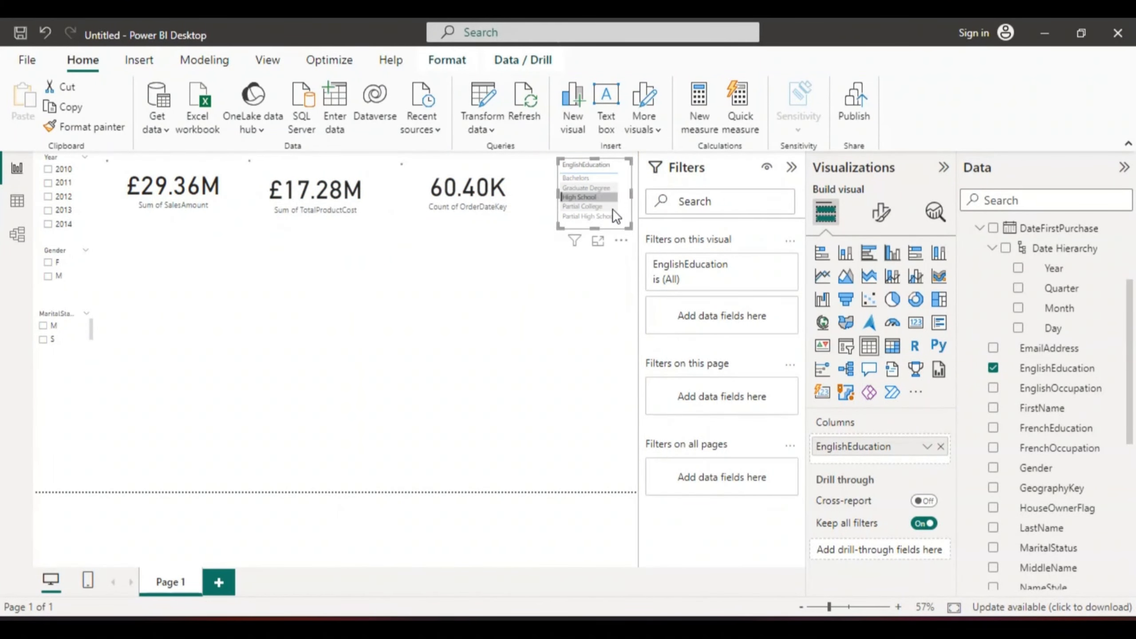
left_click(542, 283)
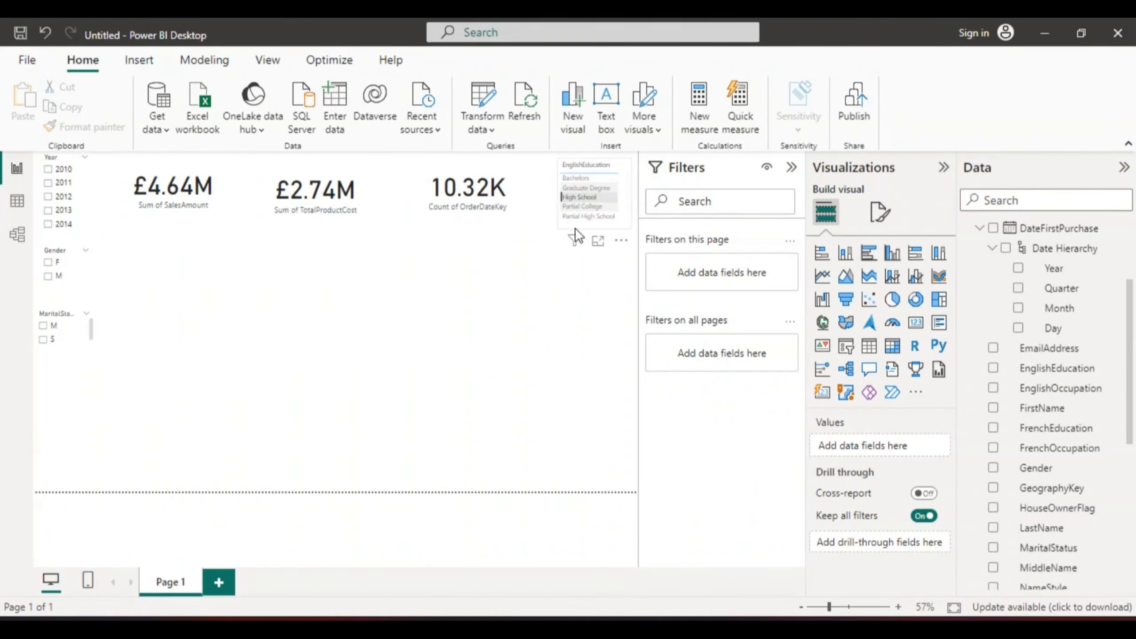
left_click(568, 224)
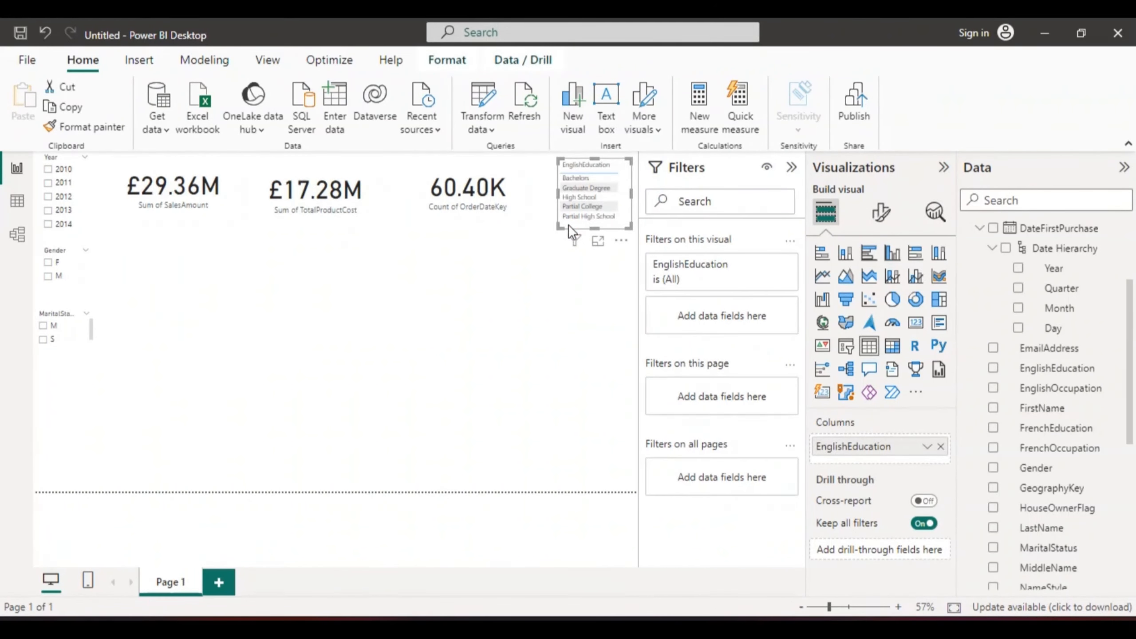
left_click(563, 258)
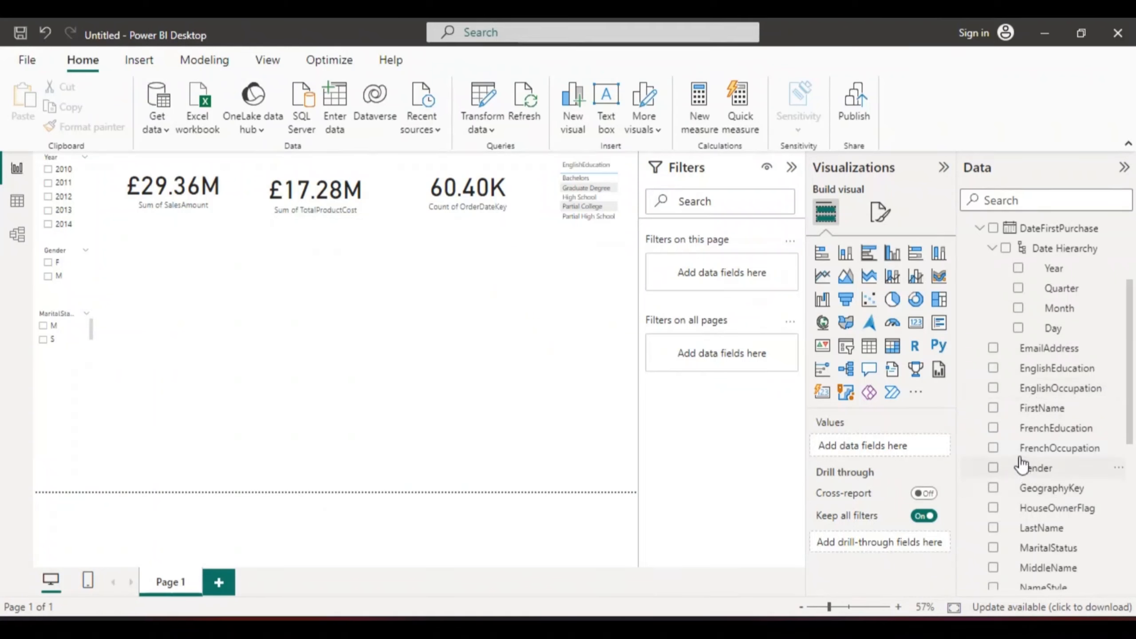
Step: Add an EnglishOccupation table visual, narrow it, and place it below the education table
left_click(993, 388)
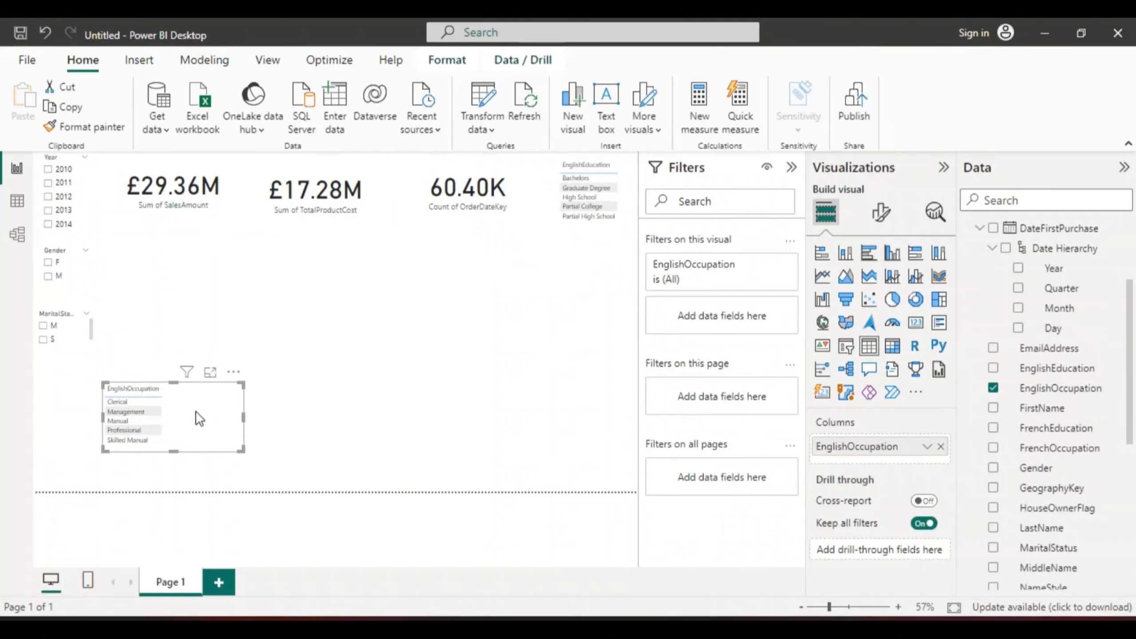
left_click_drag(193, 409, 389, 311)
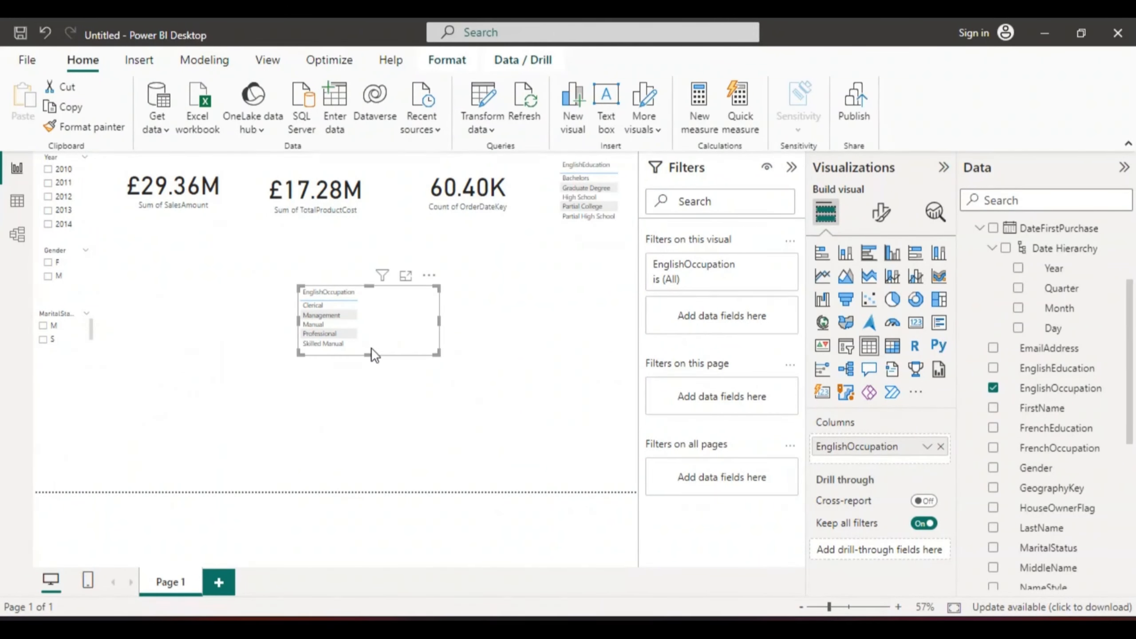
mouse_move(368, 355)
left_mouse_down()
mouse_move(369, 377)
mouse_move(370, 354)
left_mouse_up()
left_click_drag(438, 320, 380, 318)
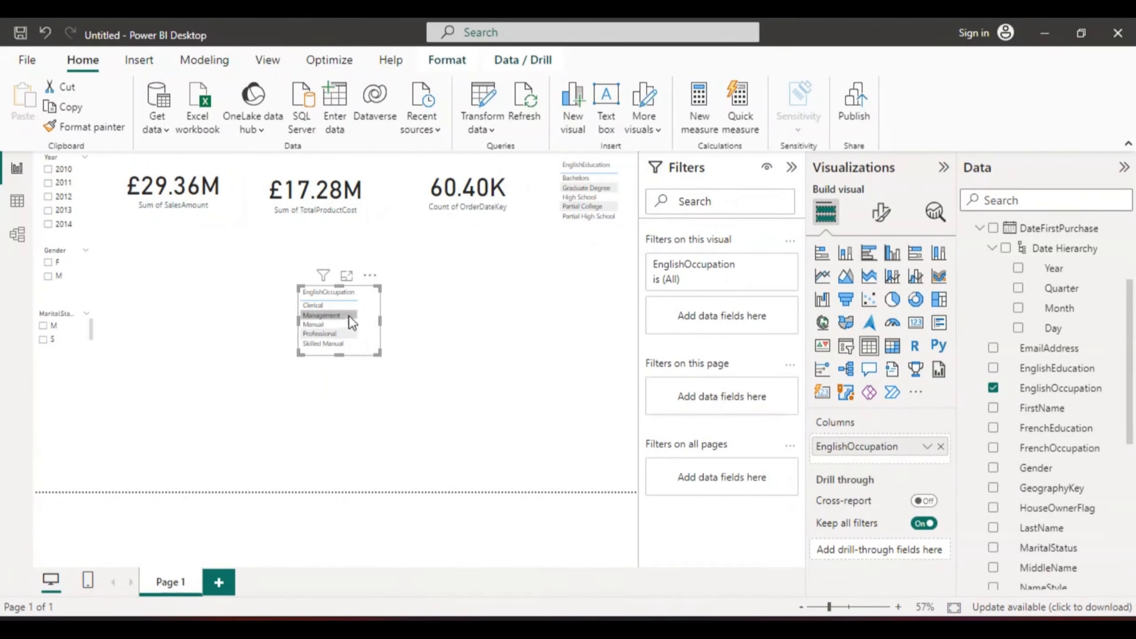
left_click(407, 308)
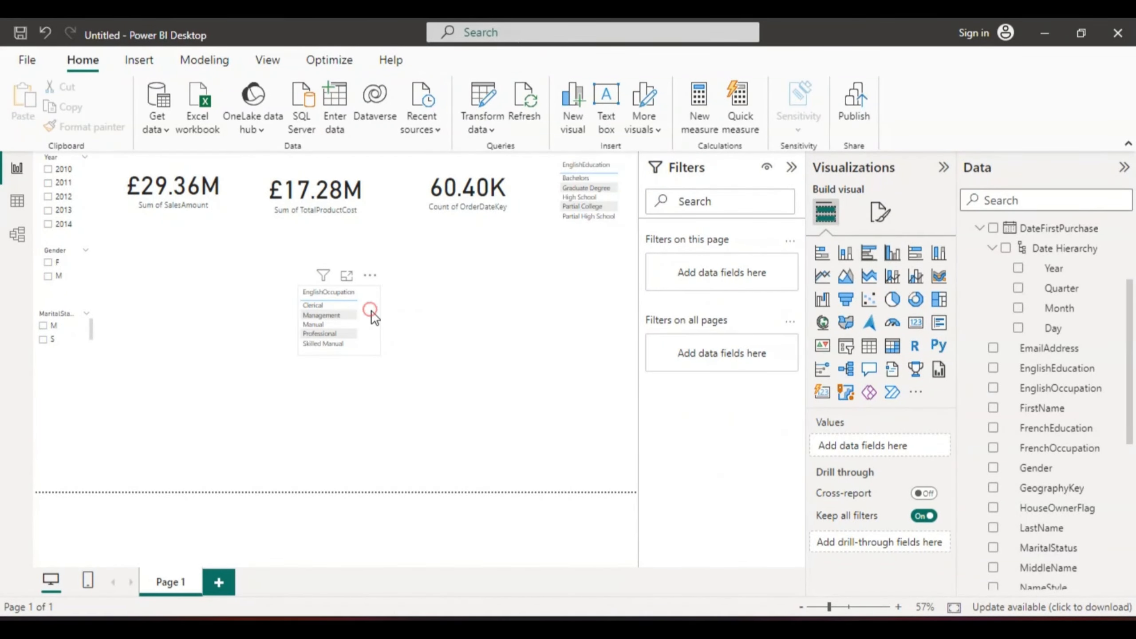
left_click_drag(371, 312, 622, 262)
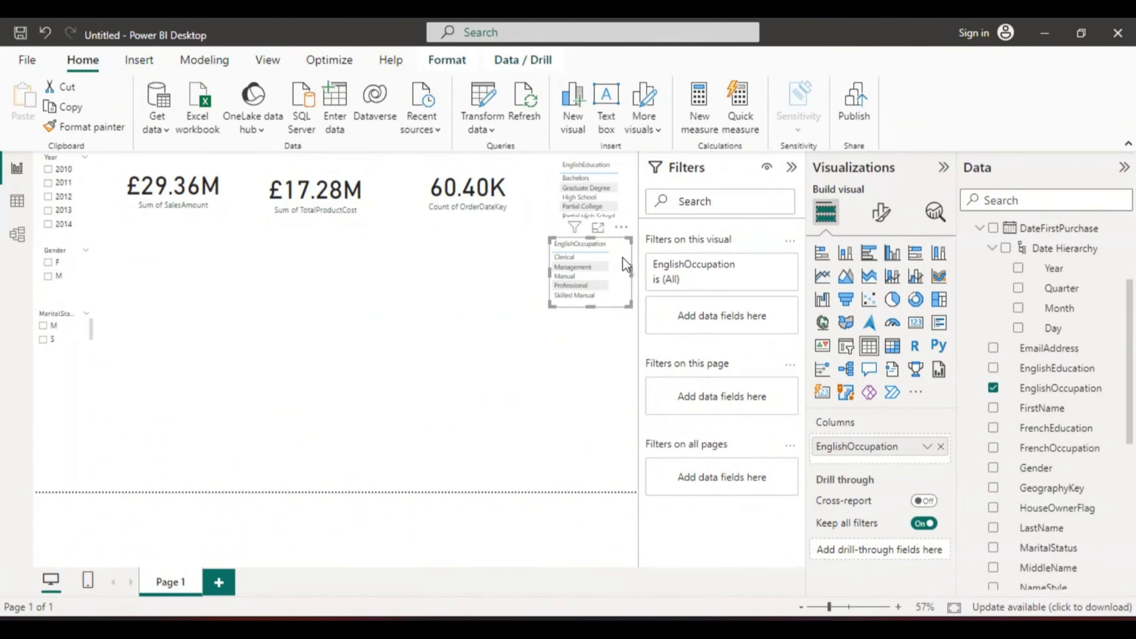
left_click(508, 282)
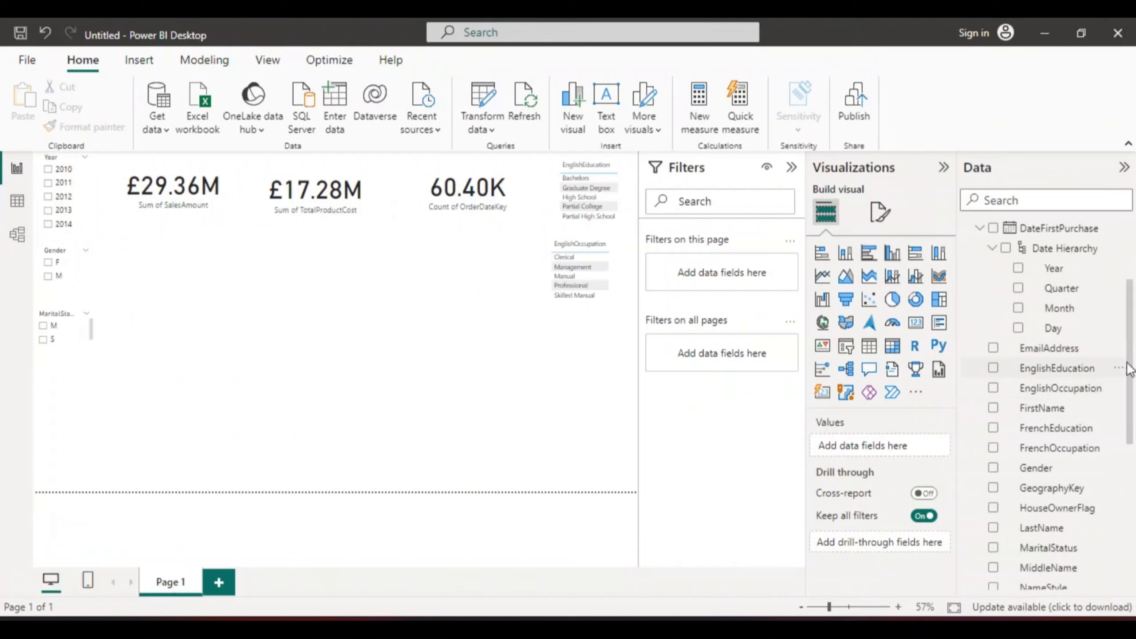
Step: Browse the DimGeography, DimReseller and FactInternetSales tables for other usable fields
left_click_drag(1131, 367, 1123, 269)
left_click(967, 229)
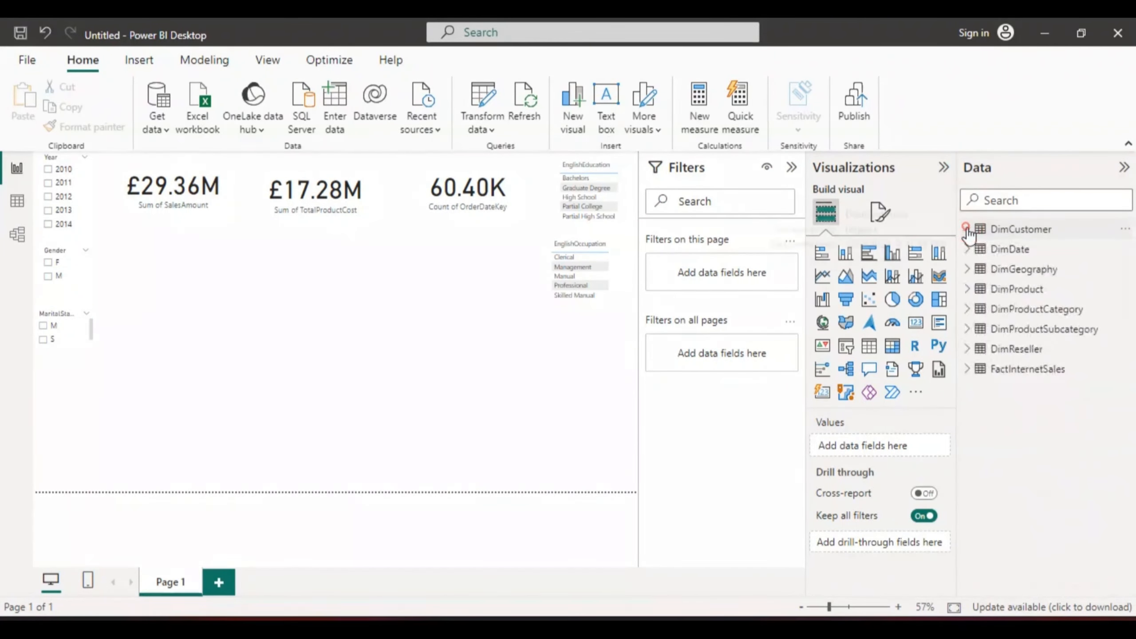
left_click(967, 270)
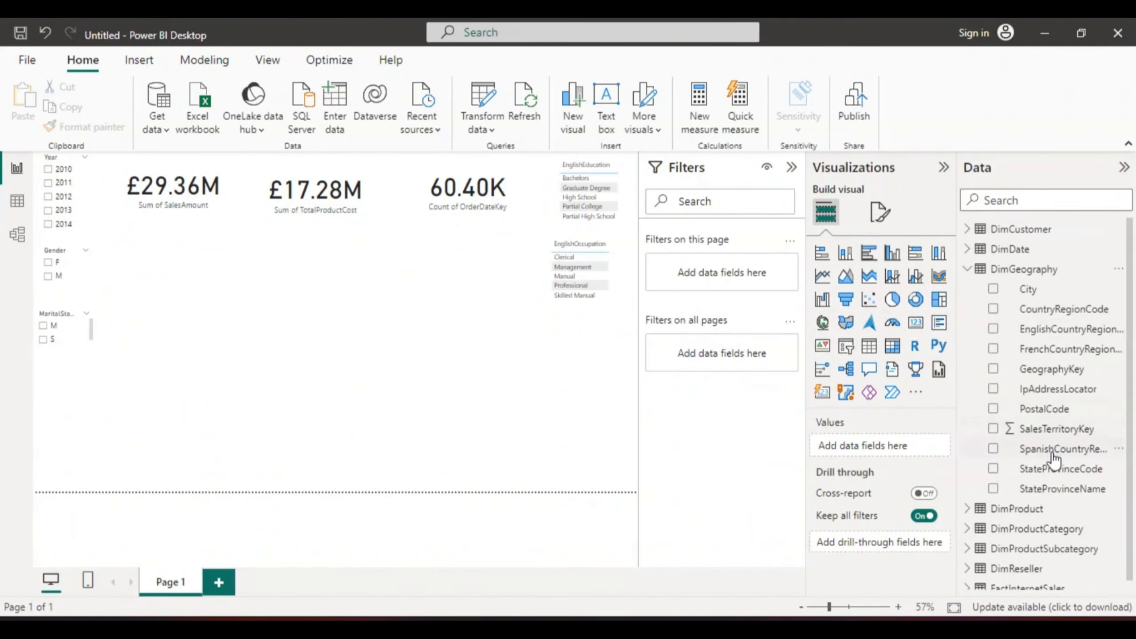
scroll(1123, 391, "down", 1)
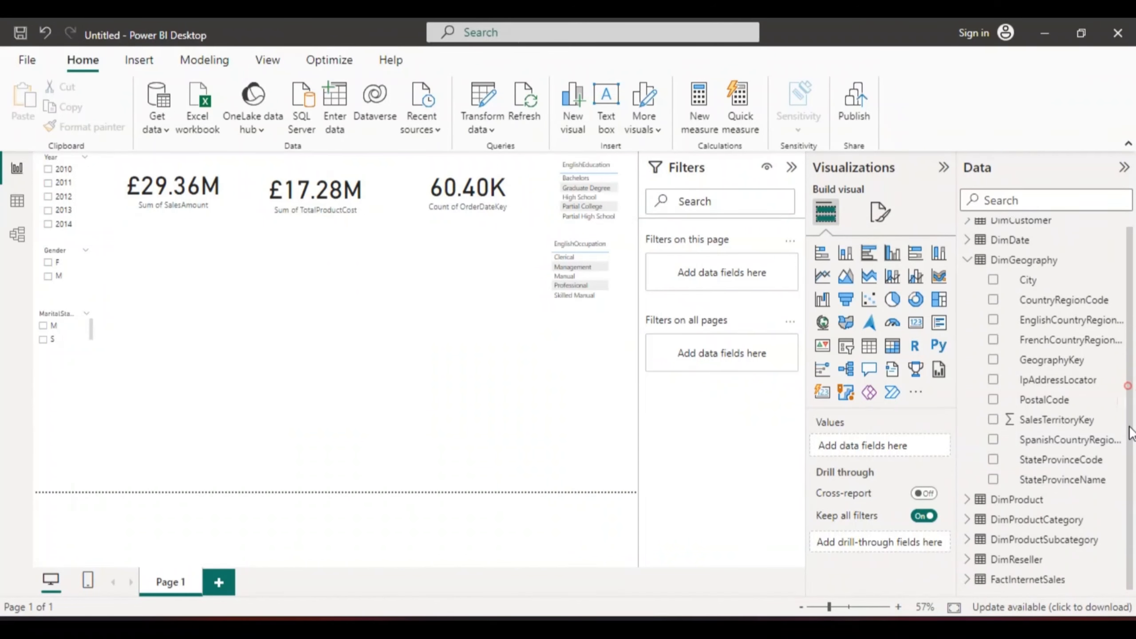
scroll(1131, 492, "up", 1)
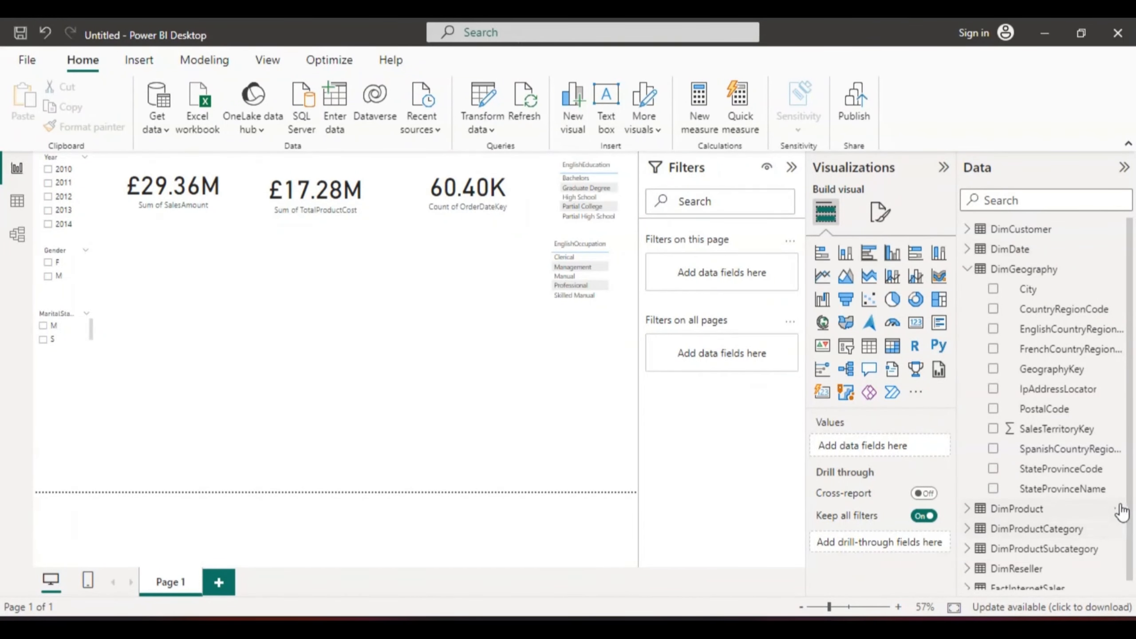
scroll(1127, 501, "down", 1)
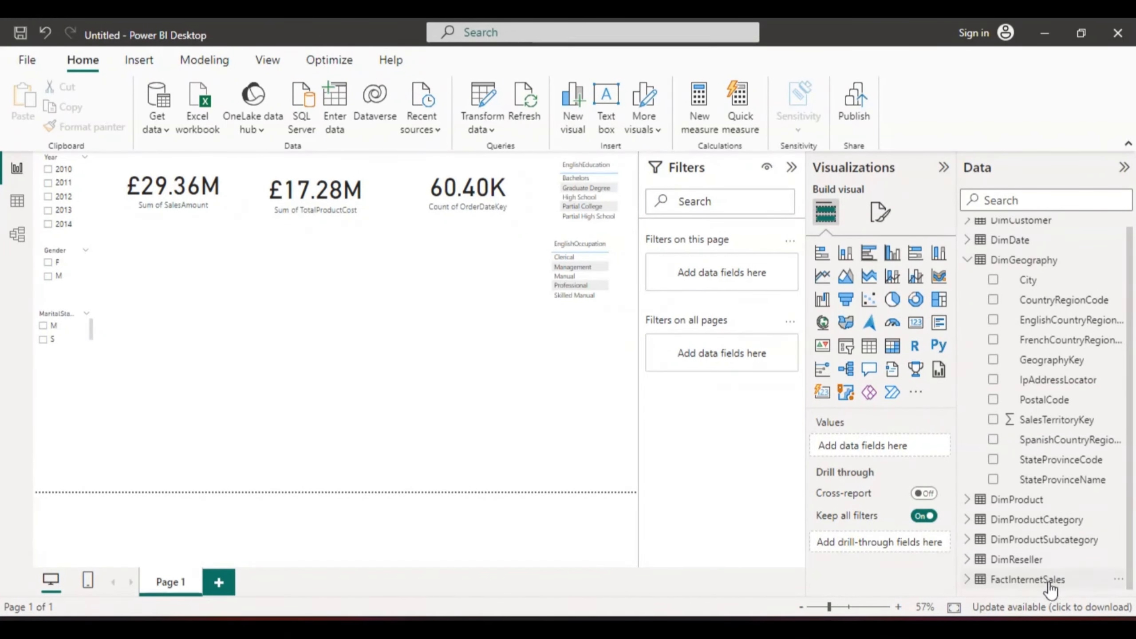
left_click(968, 560)
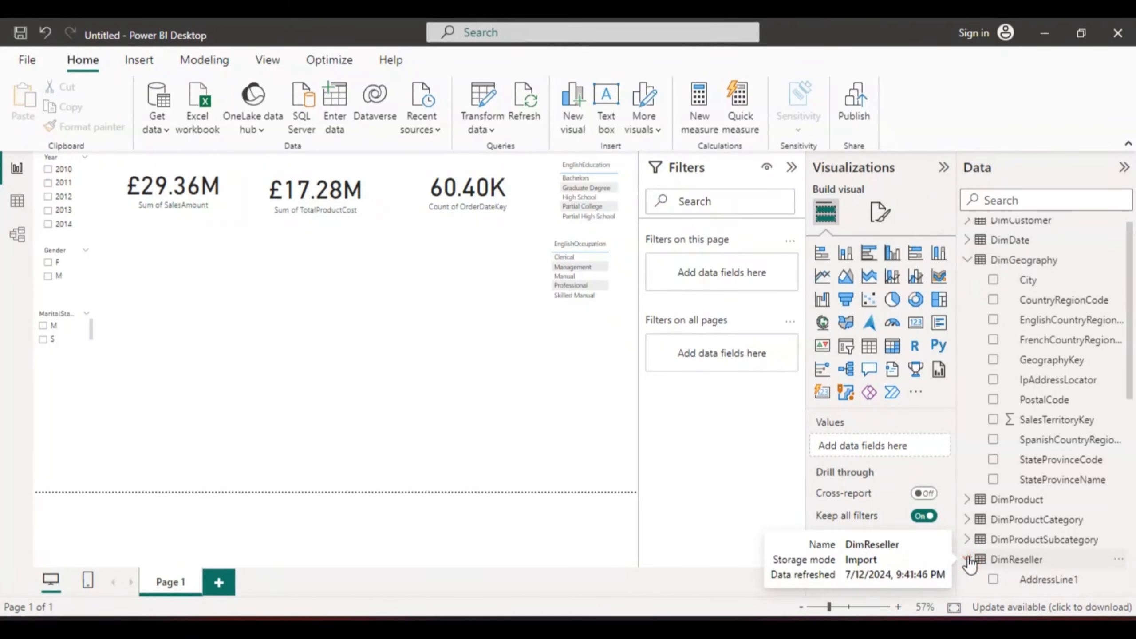
left_click_drag(1128, 391, 1135, 594)
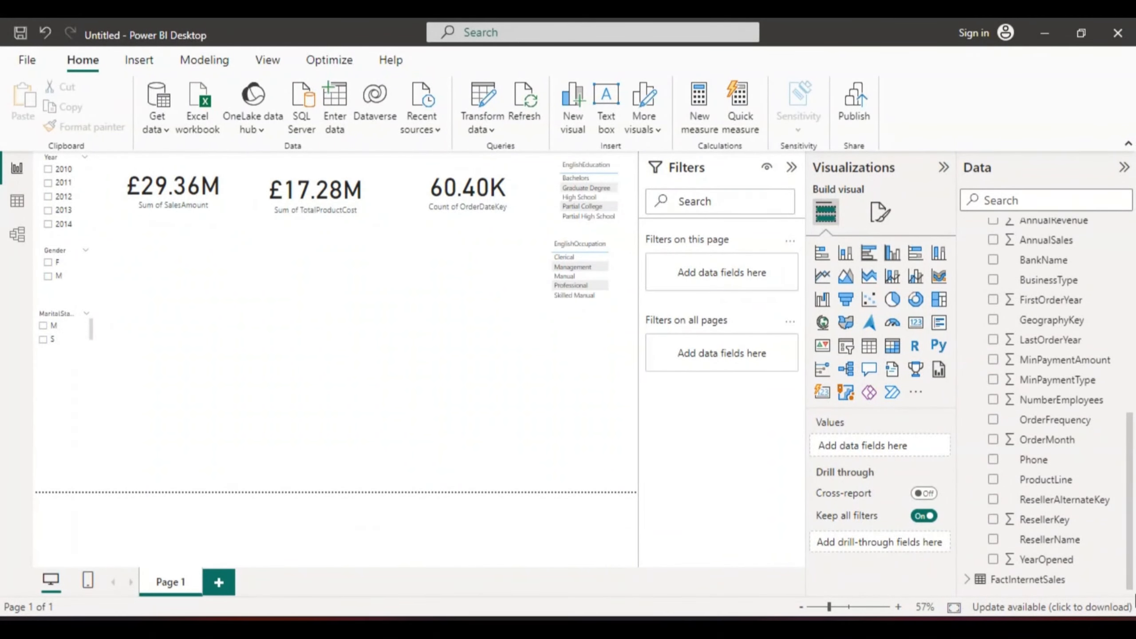
left_click(965, 580)
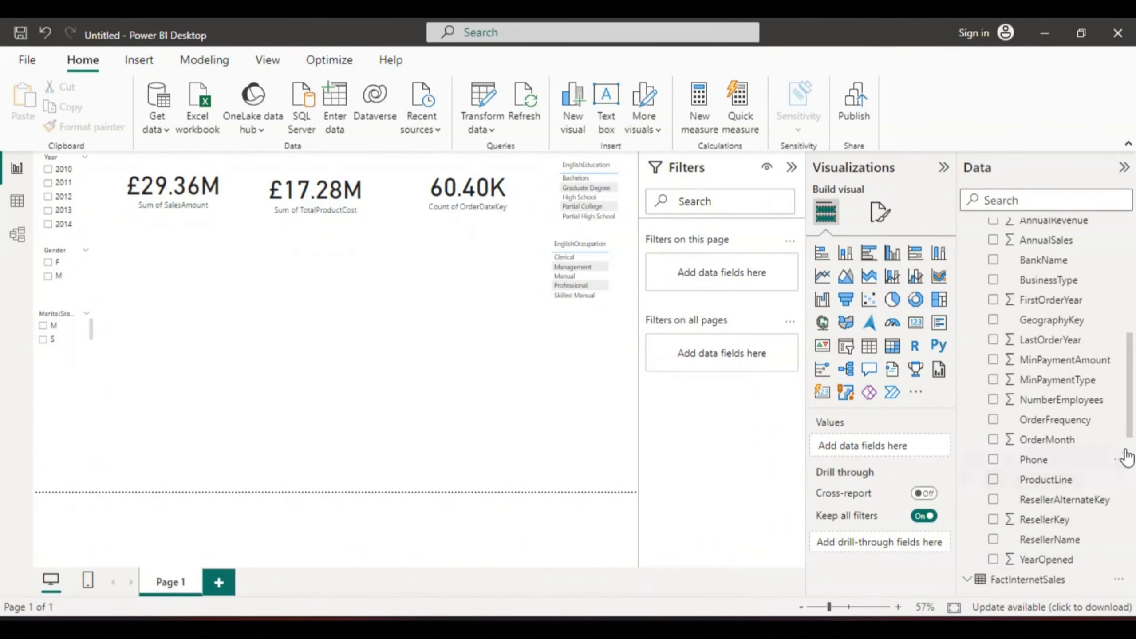
left_click_drag(1133, 425, 1134, 582)
scroll(1095, 468, "up", 8)
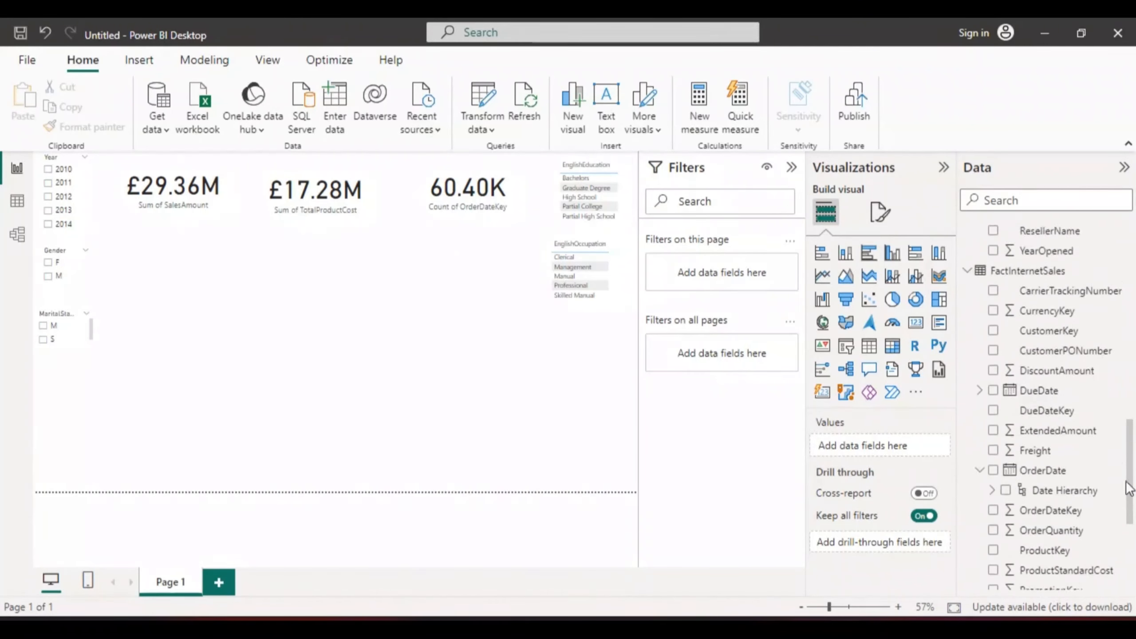
left_click(966, 432)
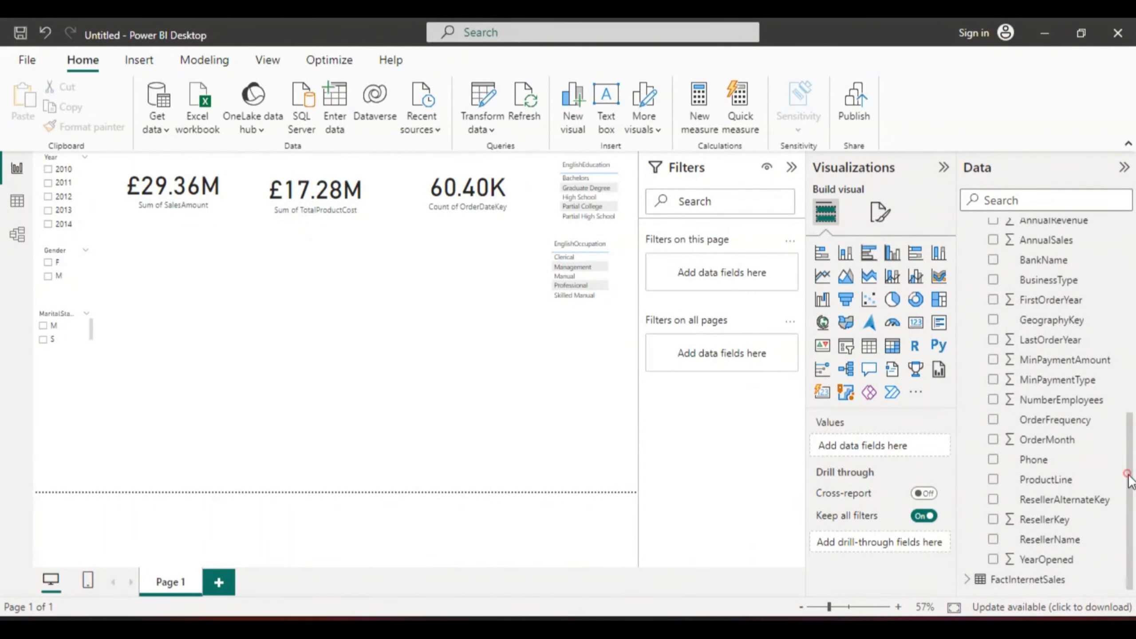
scroll(1125, 465, "up", 3)
scroll(1131, 427, "up", 2)
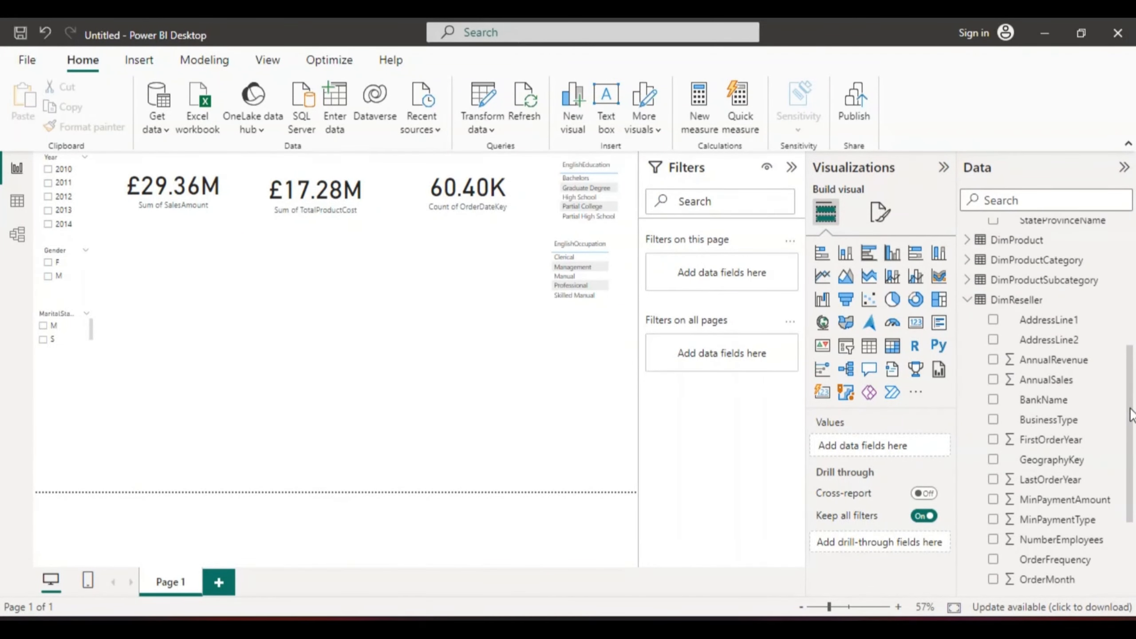
left_click(966, 300)
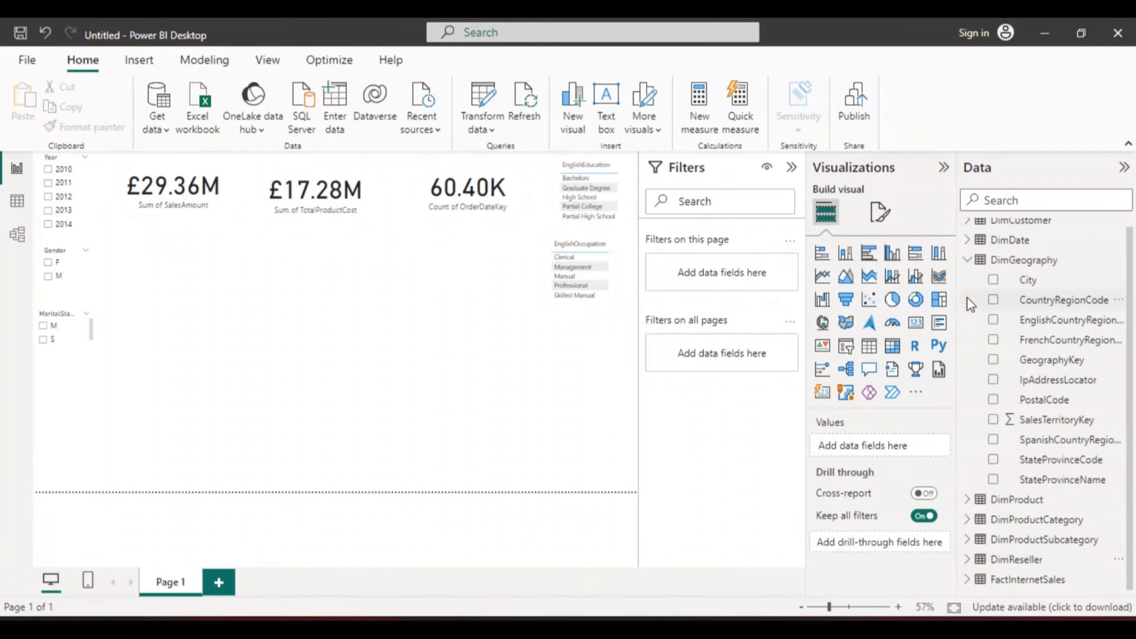
scroll(1131, 329, "up", 1)
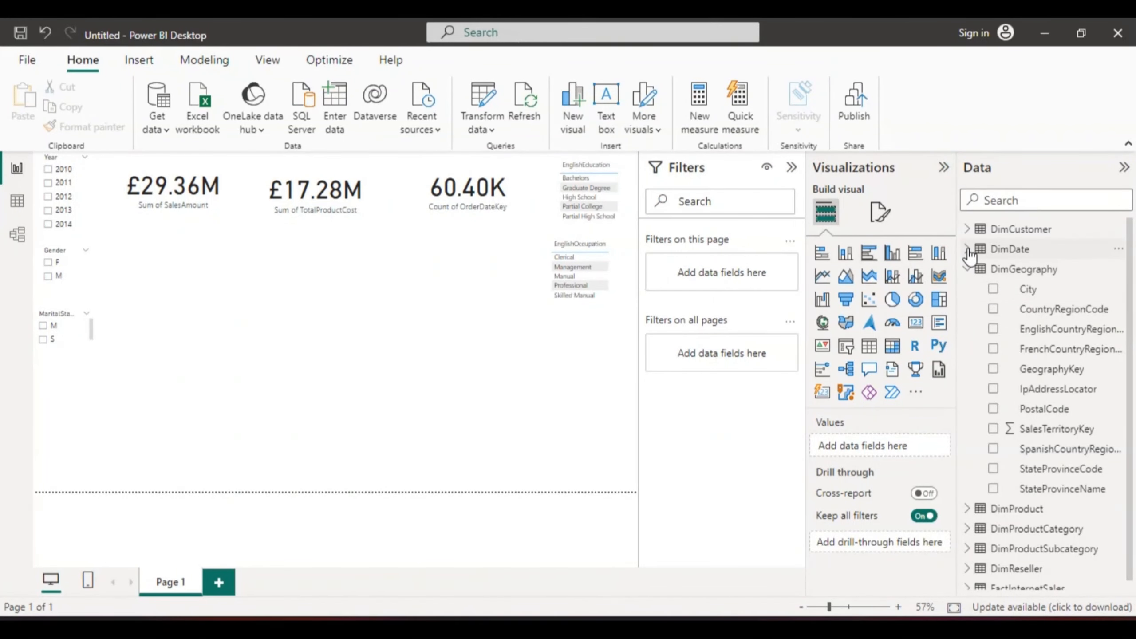
left_click(968, 229)
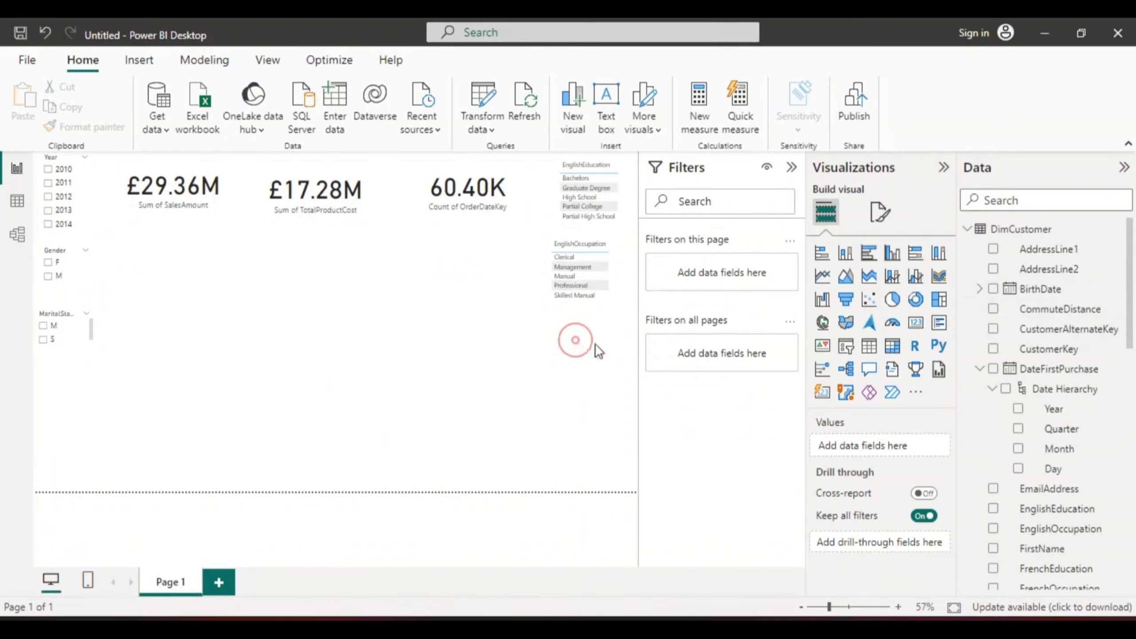
Step: Add a CommuteDistance table visual, narrow it, and place it below the occupation table
left_click(993, 309)
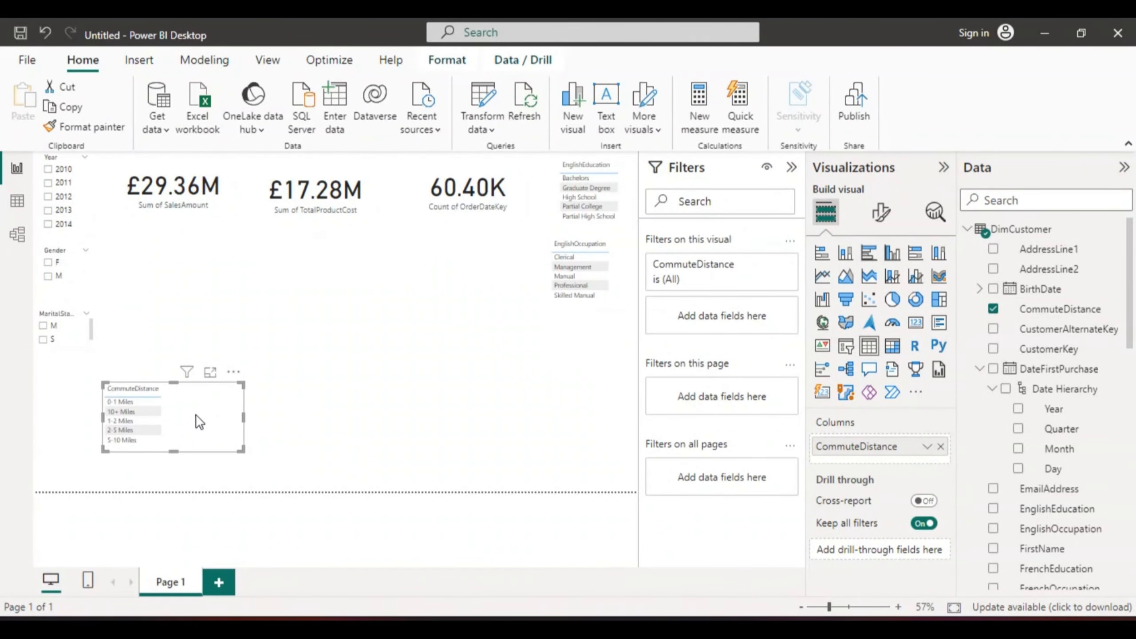
mouse_move(173, 450)
left_mouse_down()
mouse_move(172, 482)
mouse_move(172, 453)
left_mouse_up()
left_click_drag(244, 414, 174, 412)
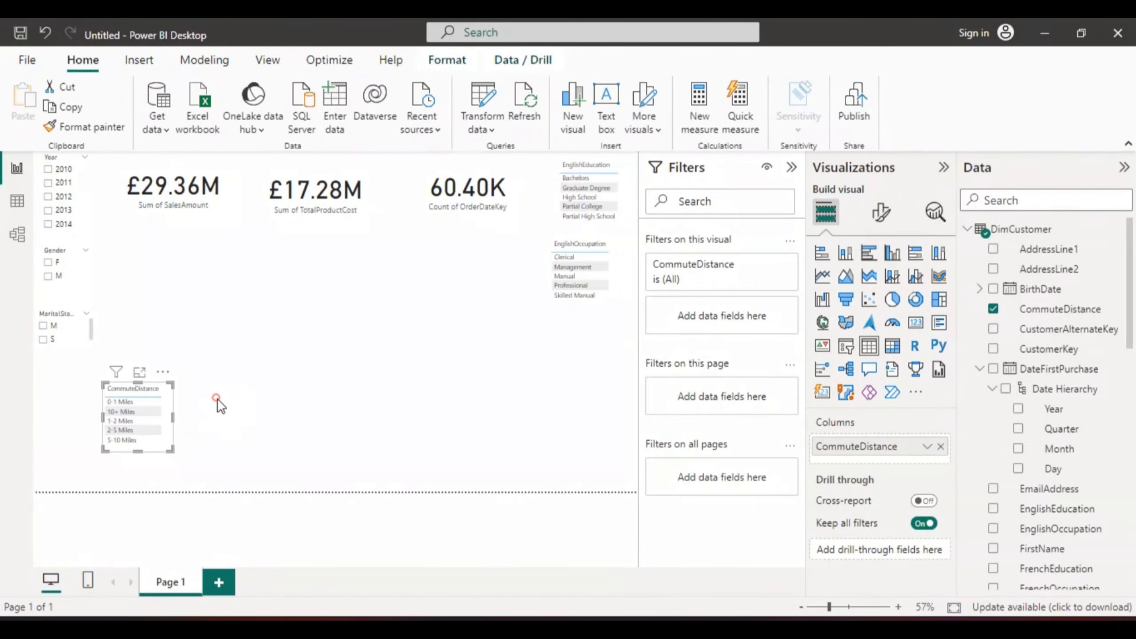
left_click(216, 397)
left_click_drag(151, 411, 599, 353)
Step: Test the commute table by selecting 10+ Miles, then clear the selection
left_click(599, 353)
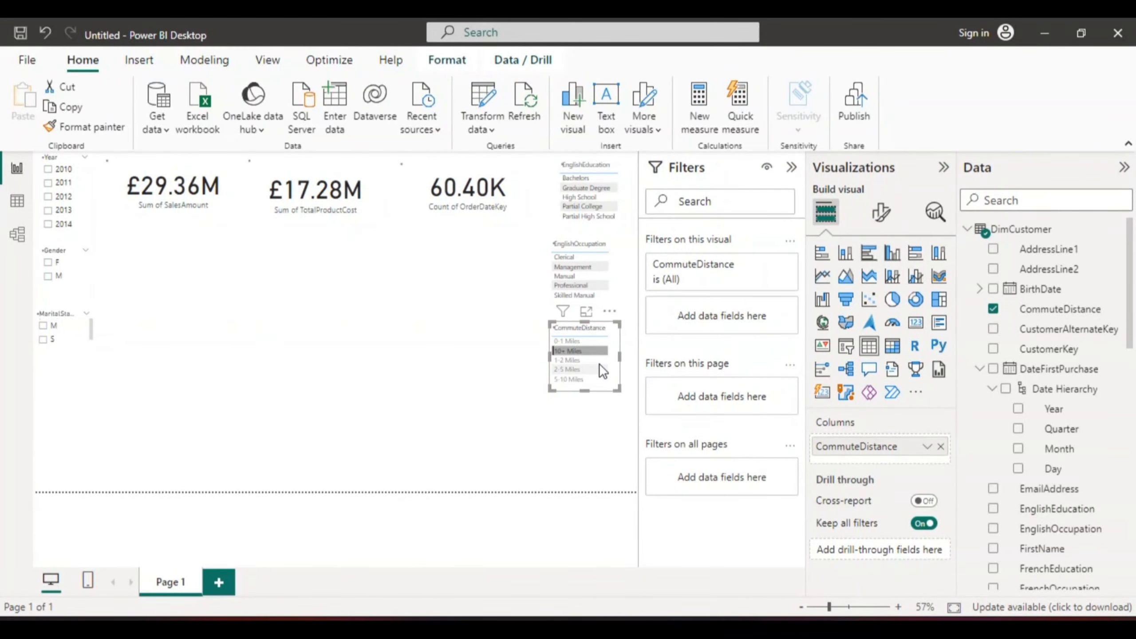
left_click(614, 383)
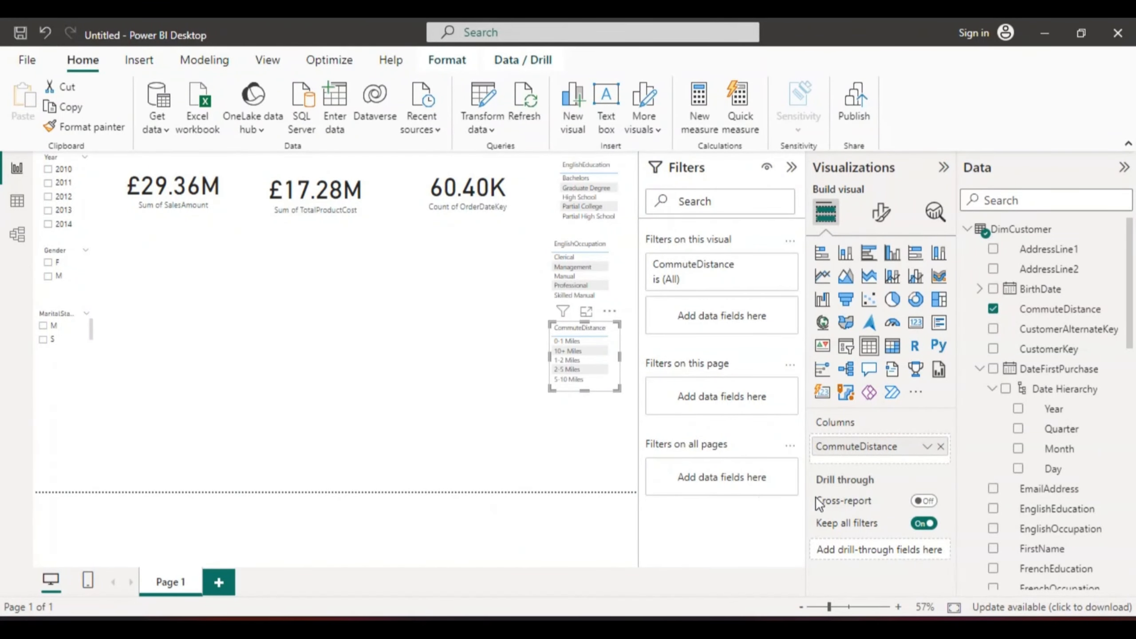
left_click(964, 228)
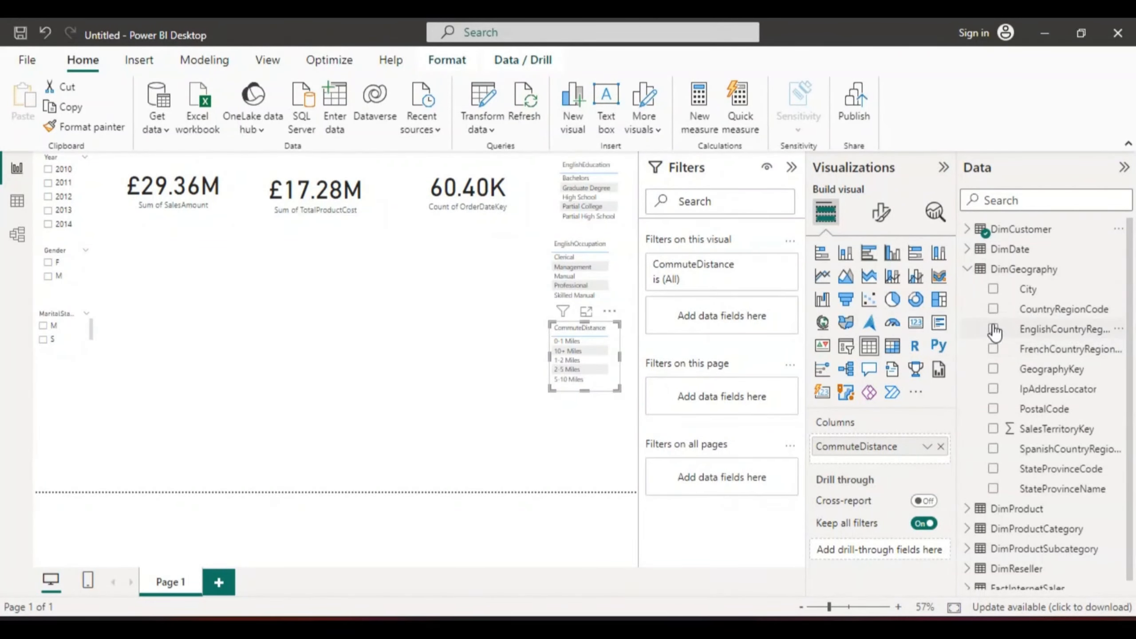
Step: Add a map visual of EnglishCountryRegionName from DimGeography to the canvas
left_click(458, 412)
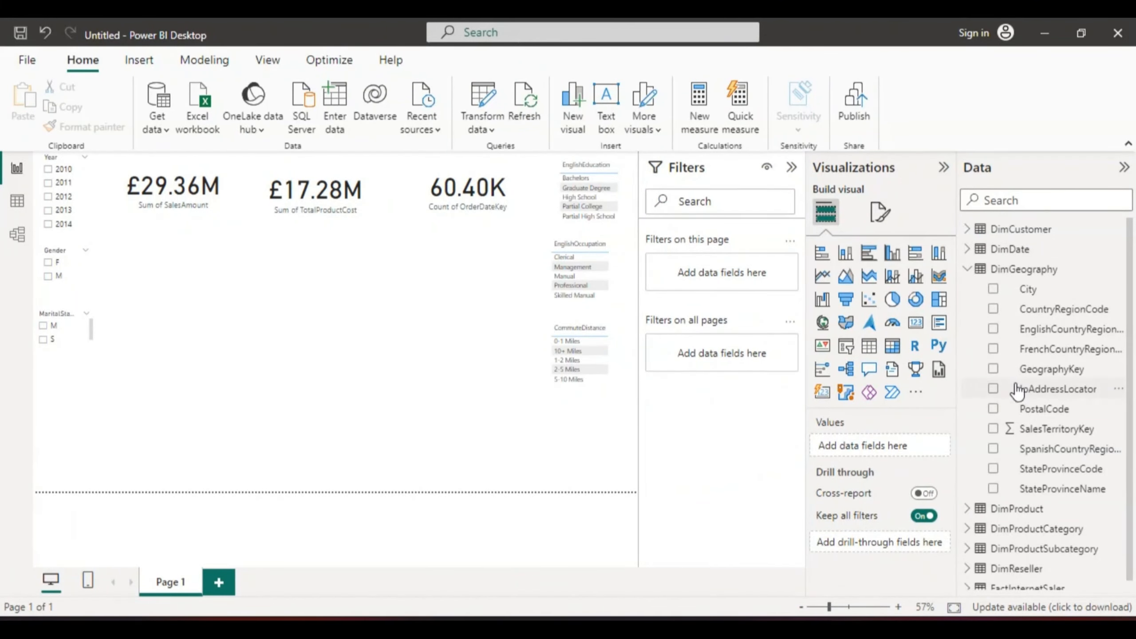
left_click(993, 330)
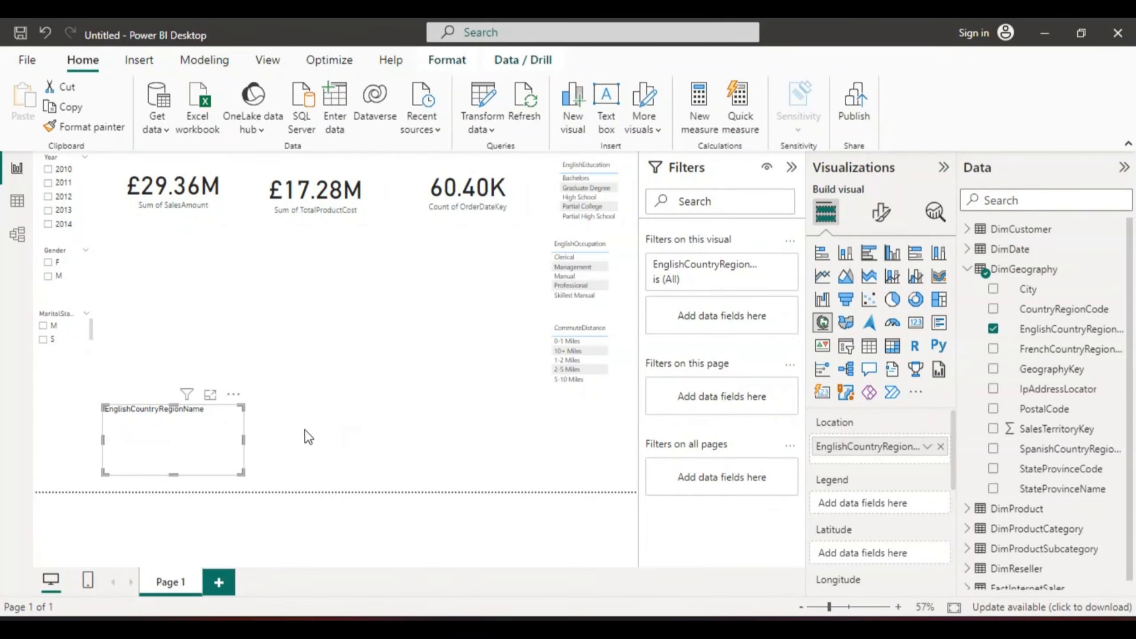
left_click_drag(173, 473, 173, 437)
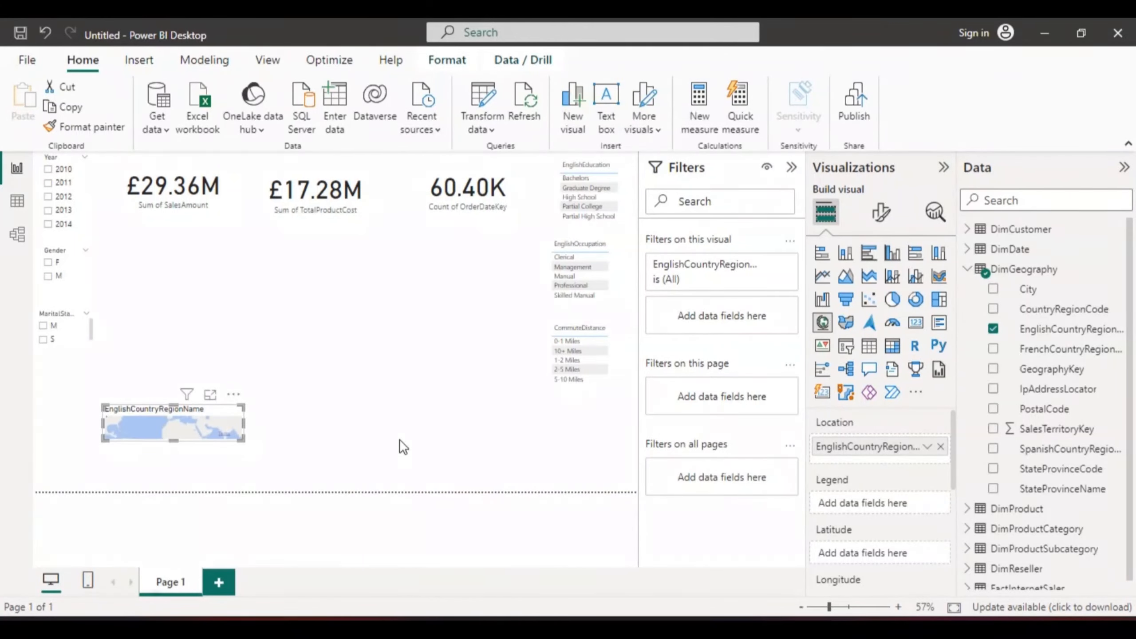
left_click(992, 330)
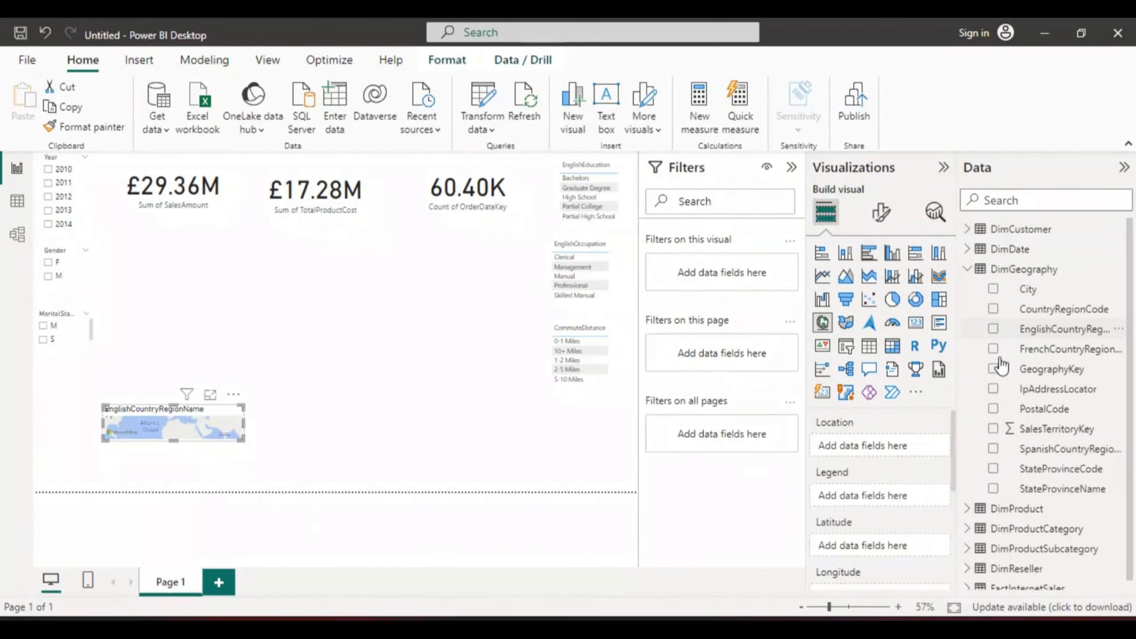
left_click(967, 271)
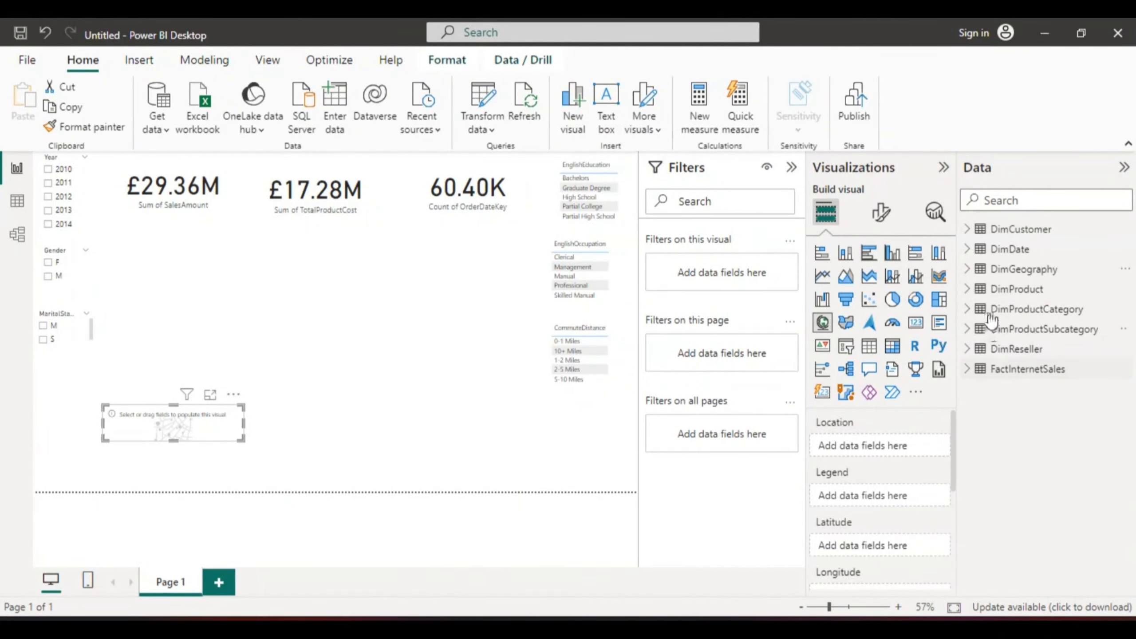
left_click(967, 270)
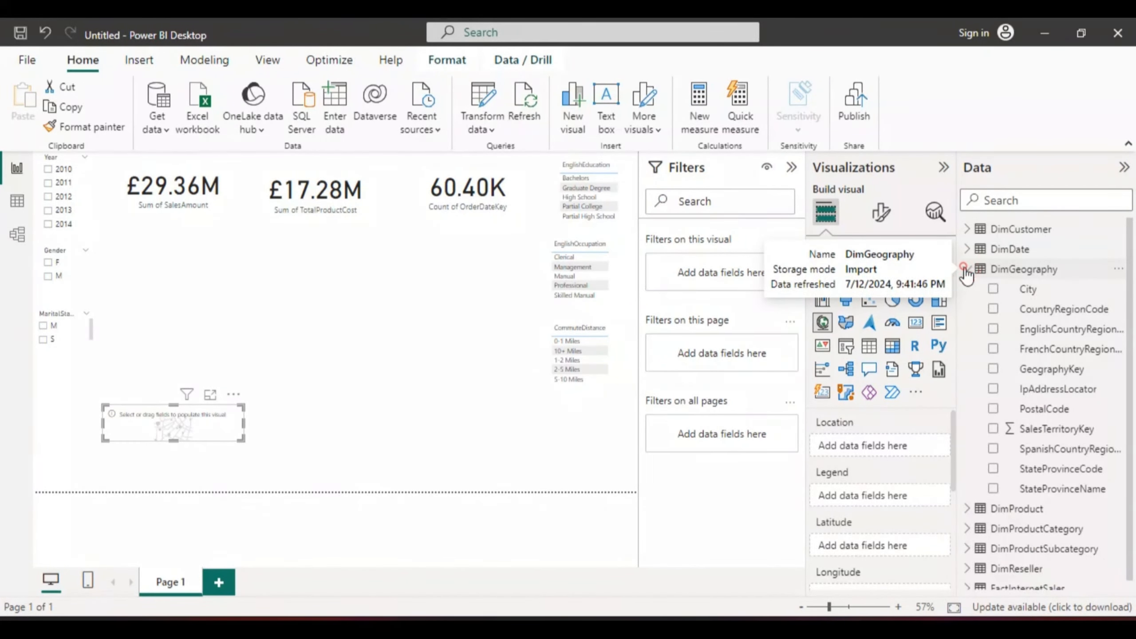
left_click_drag(1129, 300, 1132, 331)
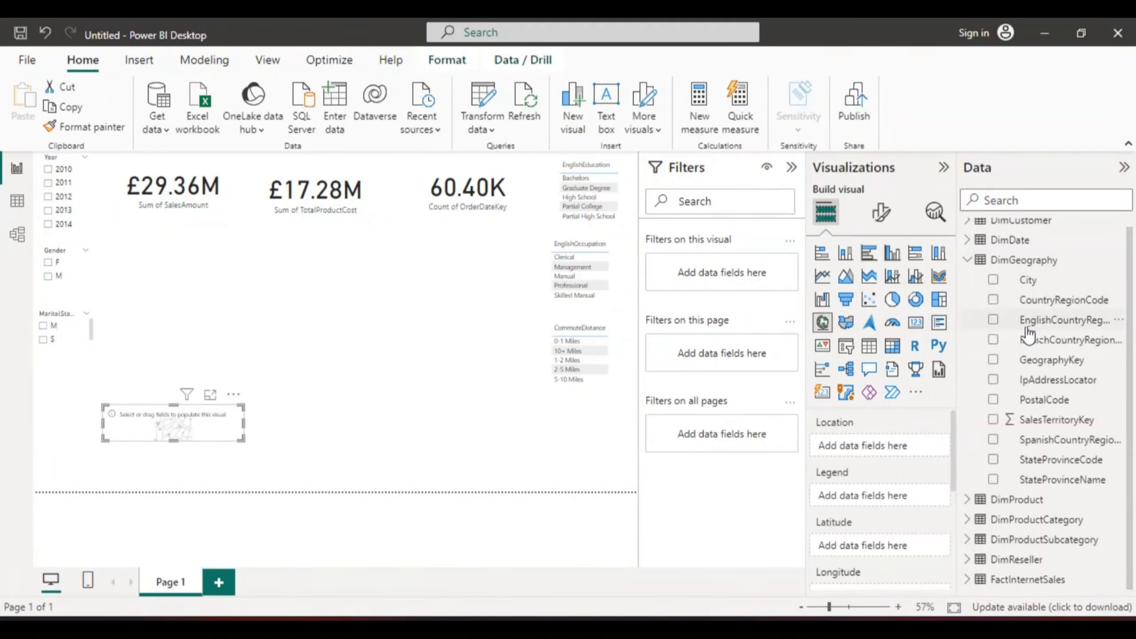
left_click(990, 319)
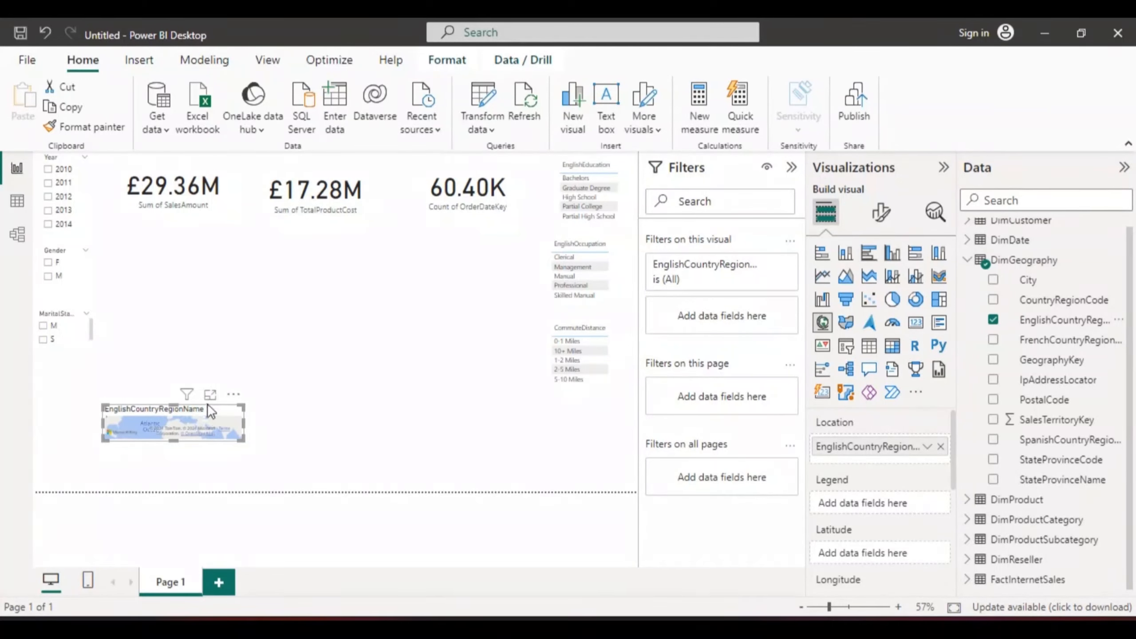
Step: Move the map up below the MaritalStatus slicer and make it taller
left_click_drag(178, 403, 185, 330)
left_click(174, 441)
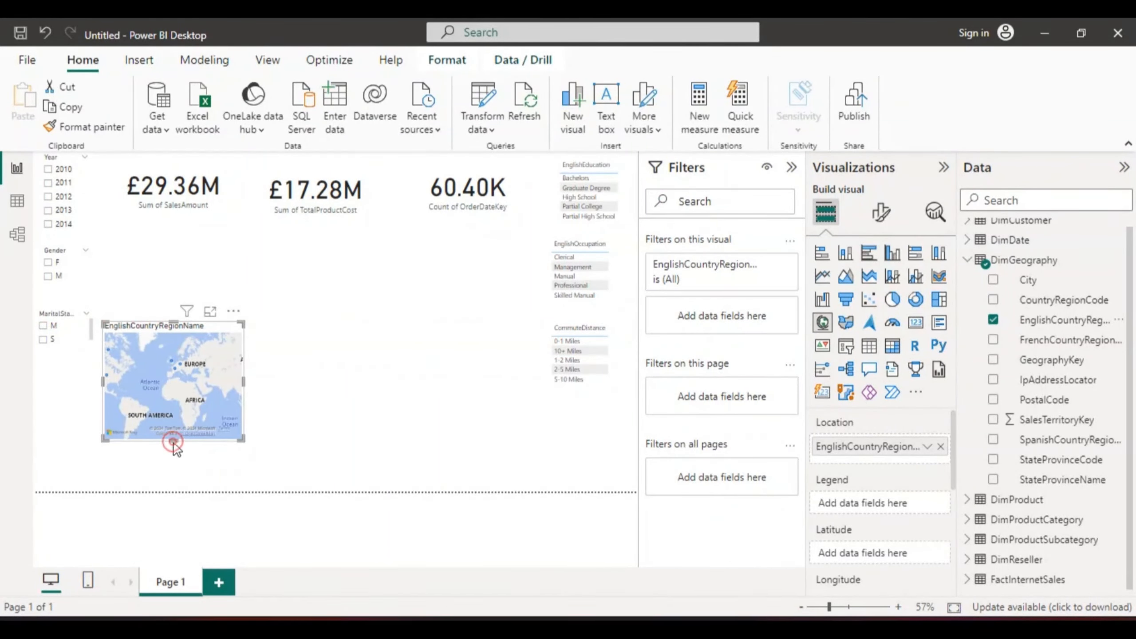
left_click(185, 382)
left_click_drag(172, 455, 172, 477)
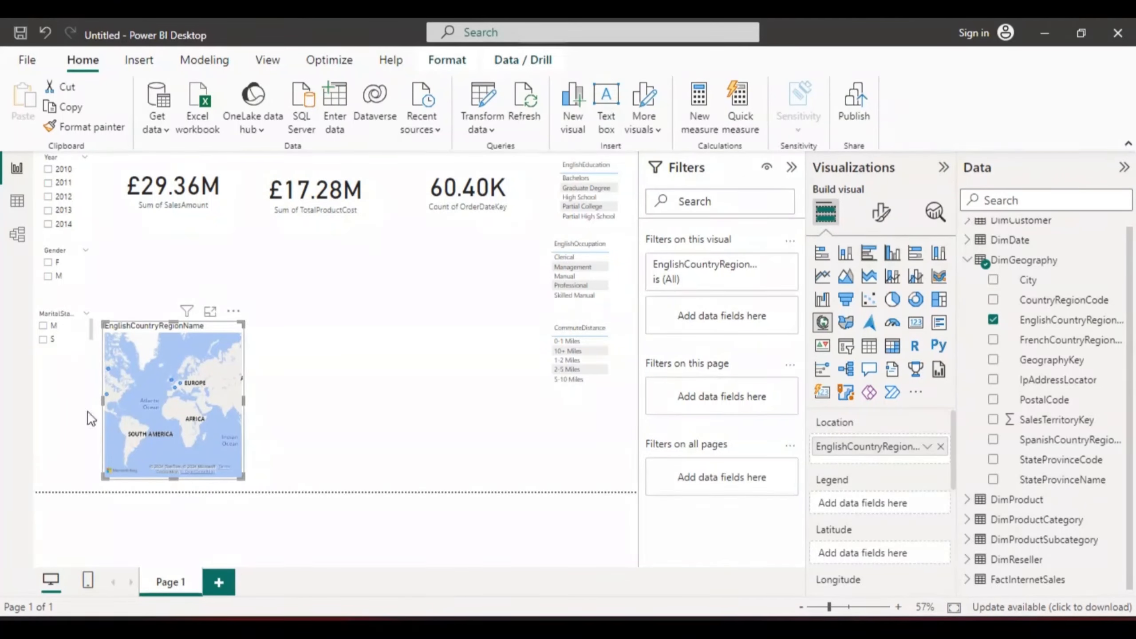
Step: Move the MaritalStatus slicer up beside the Year slicer, below the sales card
left_click_drag(54, 329, 131, 240)
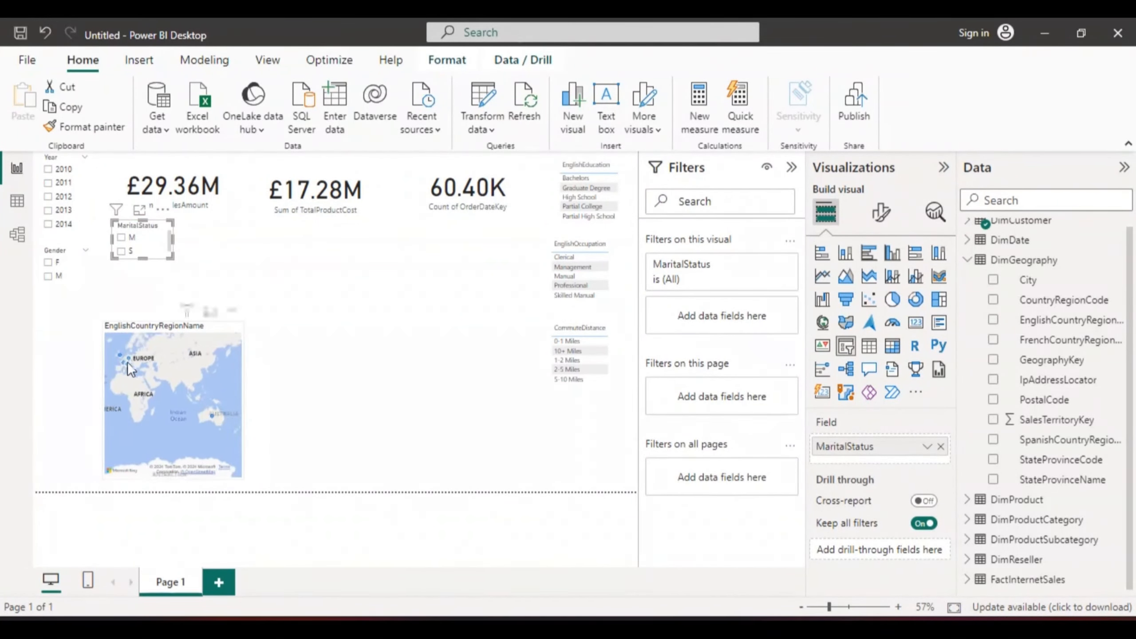
left_click(165, 339)
mouse_move(165, 339)
left_mouse_down()
mouse_move(122, 329)
mouse_move(161, 320)
left_mouse_up()
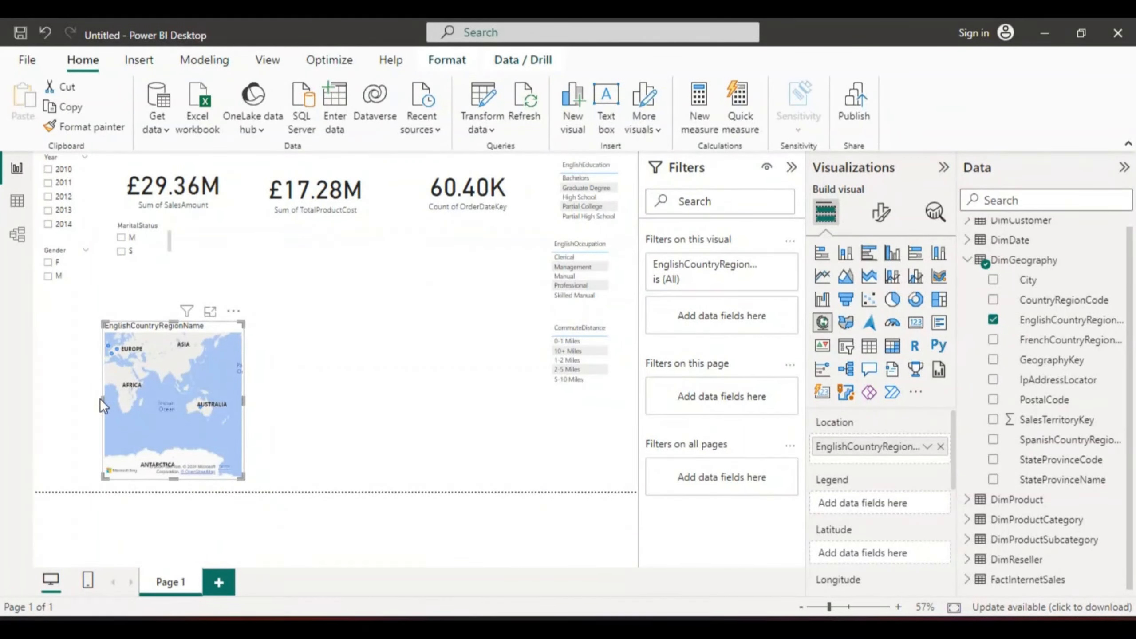
Step: Enlarge the map to fill the lower-left area below the Gender slicer, about twice as wide
left_click_drag(101, 399, 41, 399)
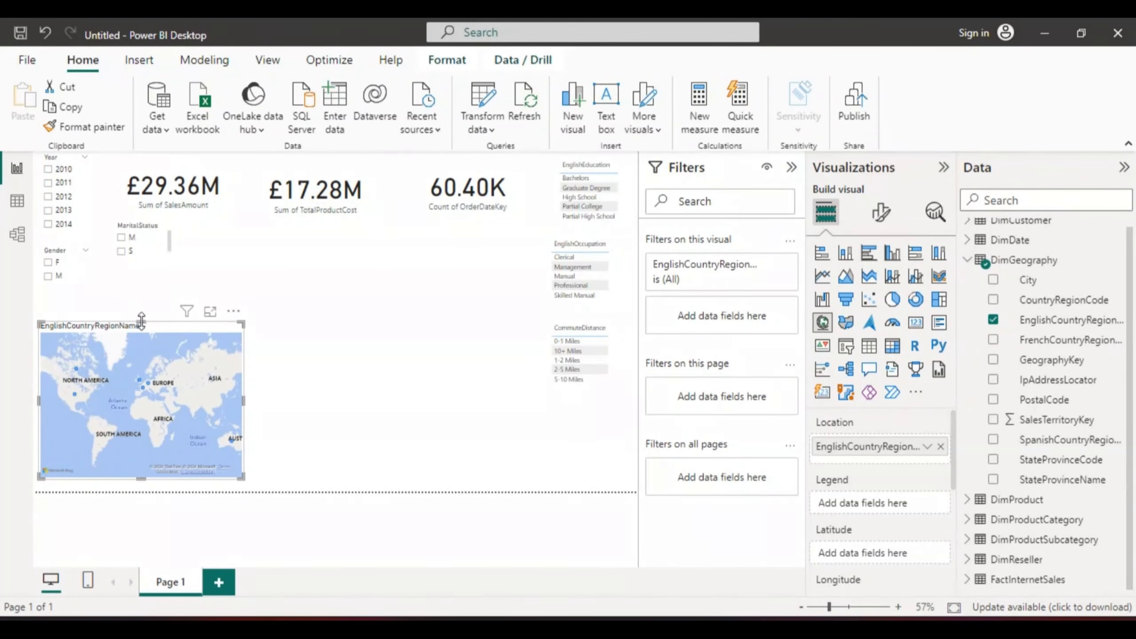
left_click_drag(141, 319, 143, 285)
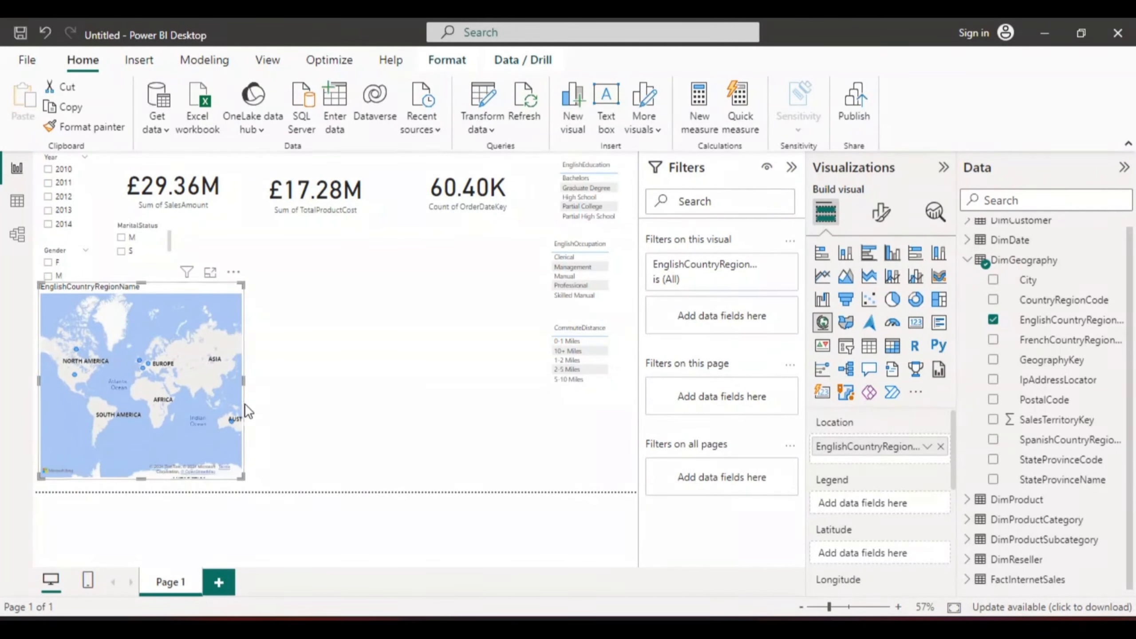
left_click_drag(243, 383, 339, 400)
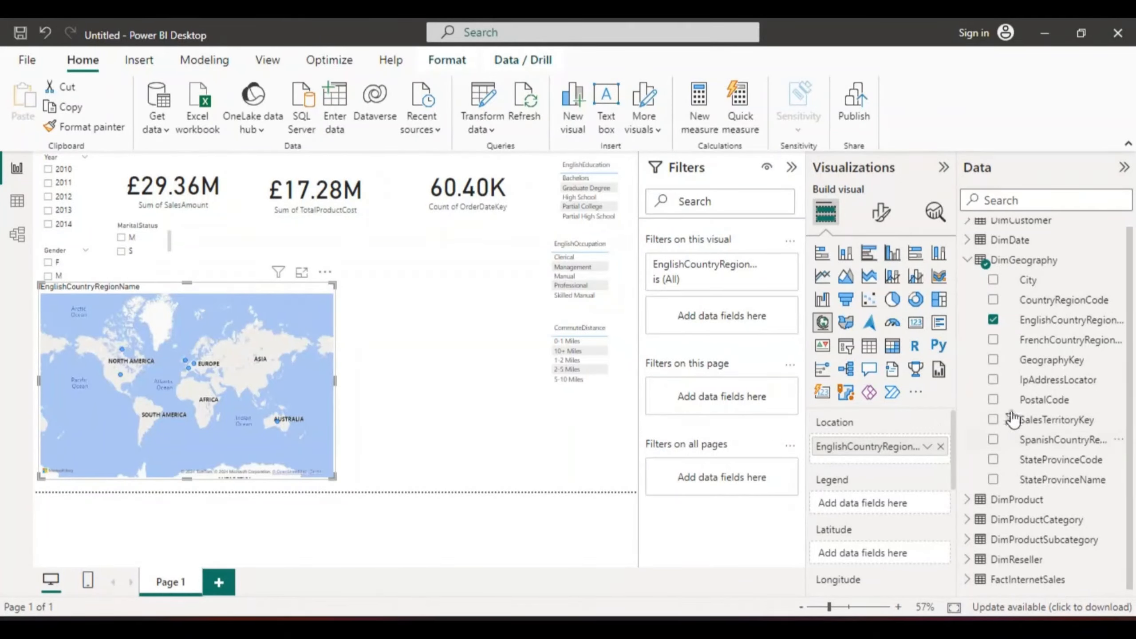
Step: Add an EnglishProductCategoryName table visual, shorten it, and place it below the order count card
left_click(967, 260)
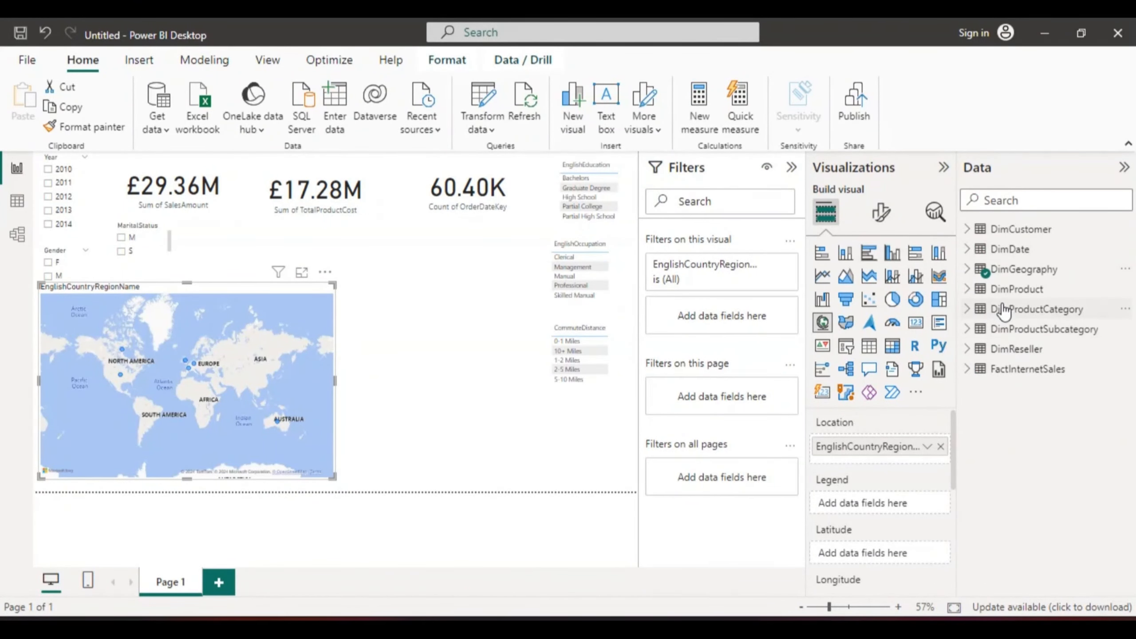
left_click(967, 310)
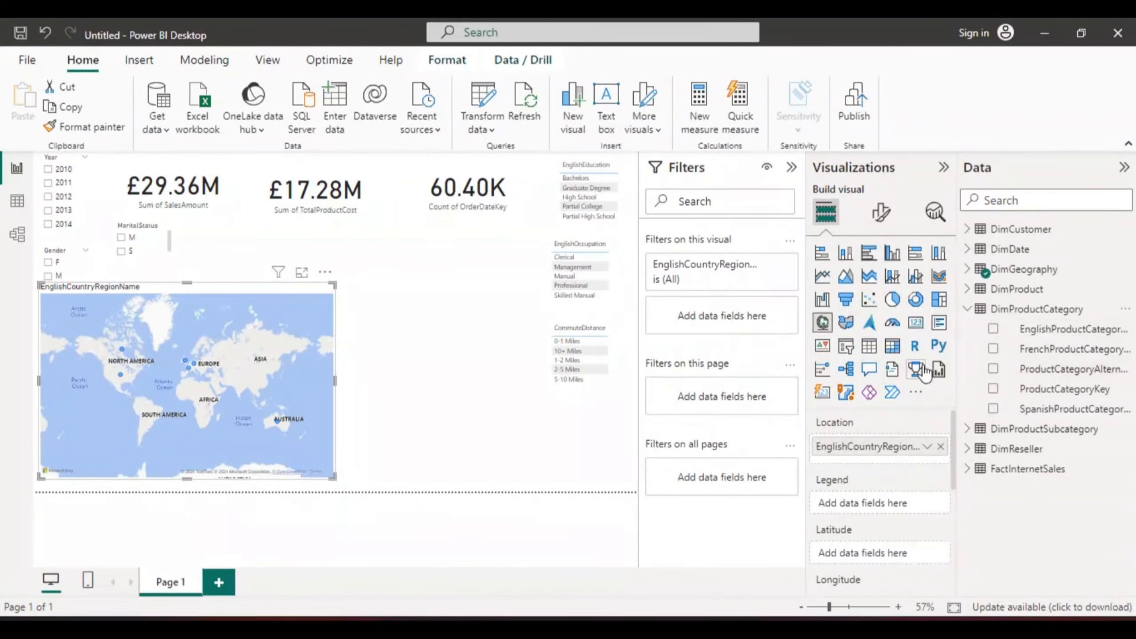
left_click(404, 363)
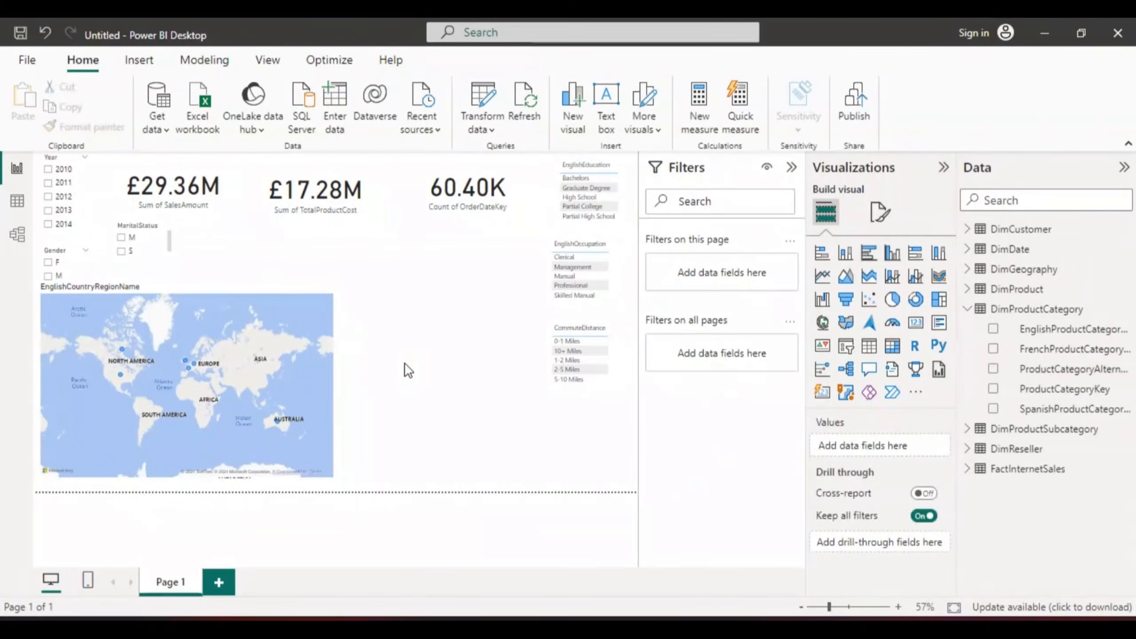
left_click(993, 330)
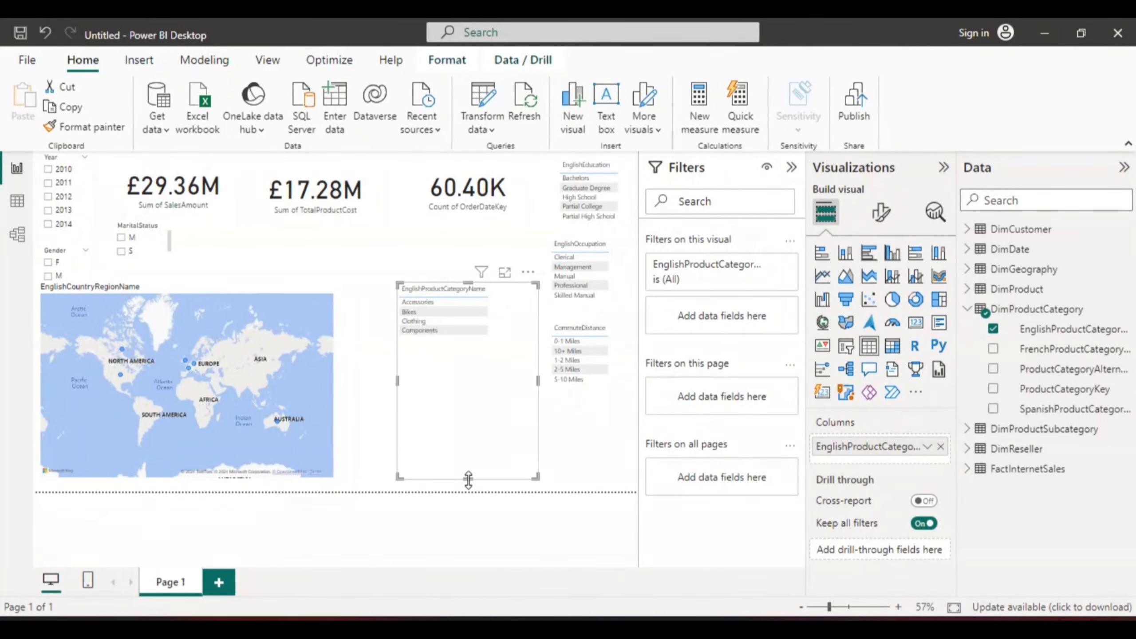
left_click_drag(468, 479, 452, 352)
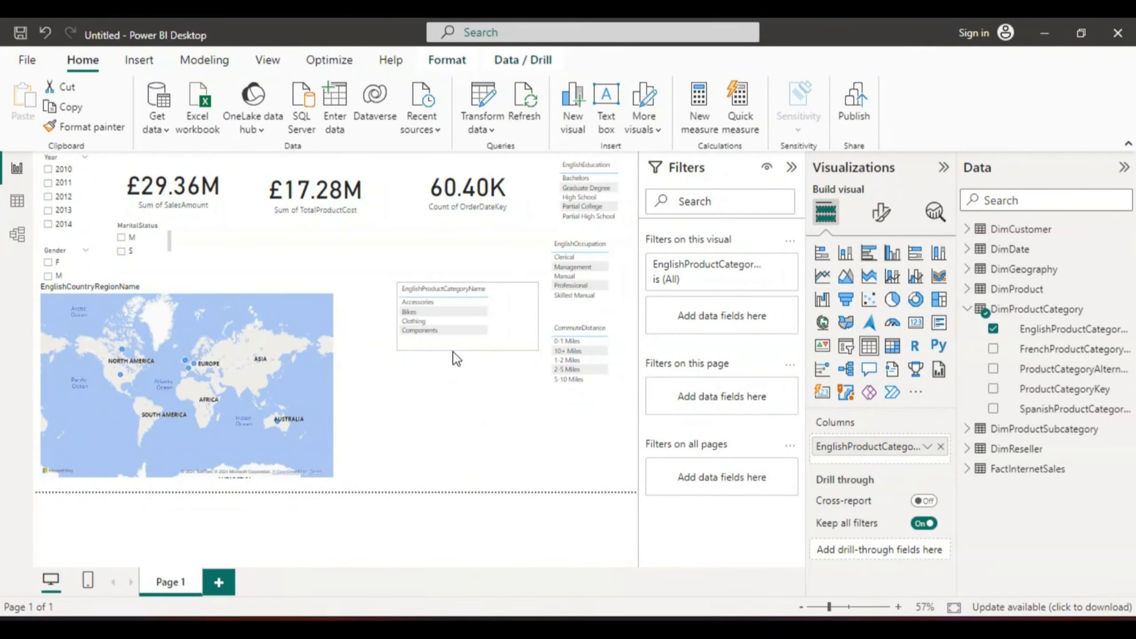
left_click_drag(492, 318, 481, 268)
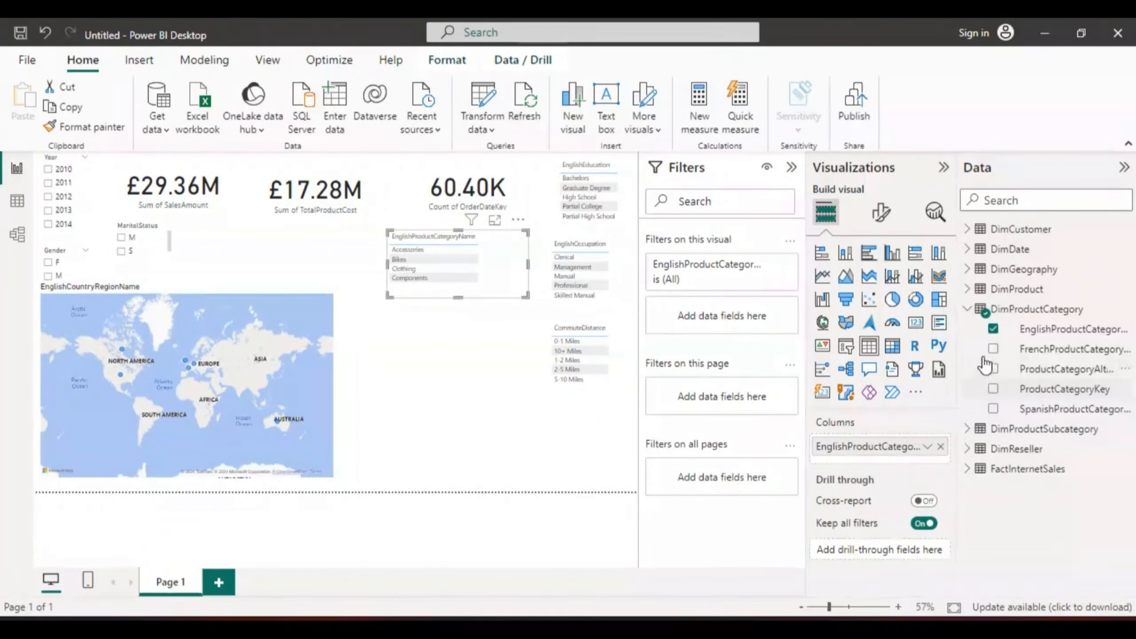
Step: Add an EnglishProductSubcategoryName table visual below the product category table
left_click(968, 308)
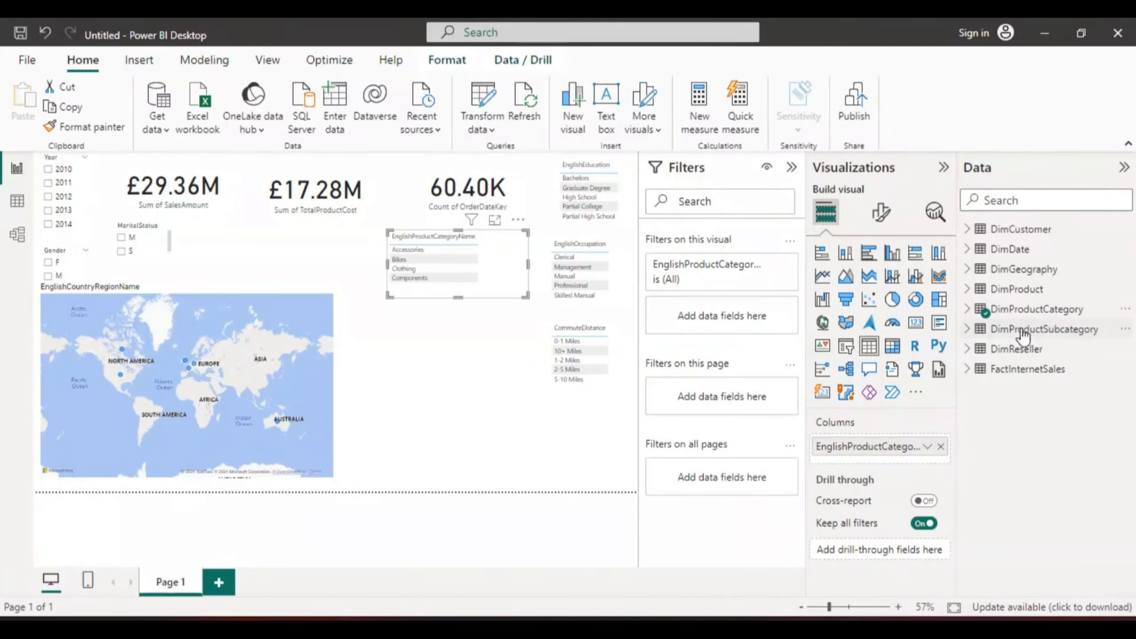
left_click(431, 372)
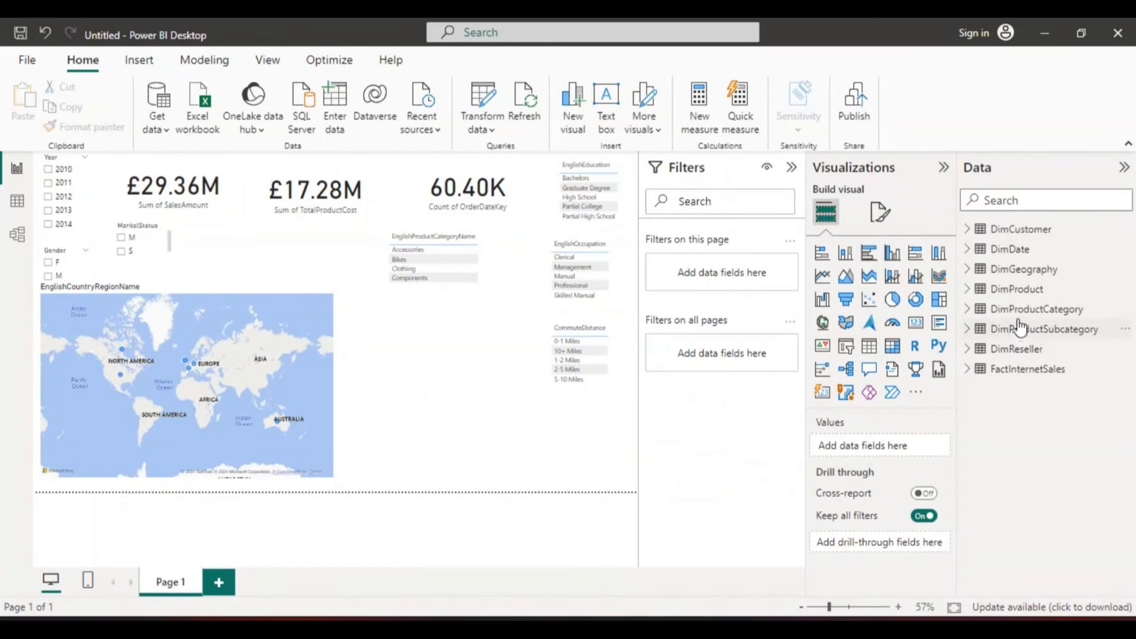
left_click(978, 329)
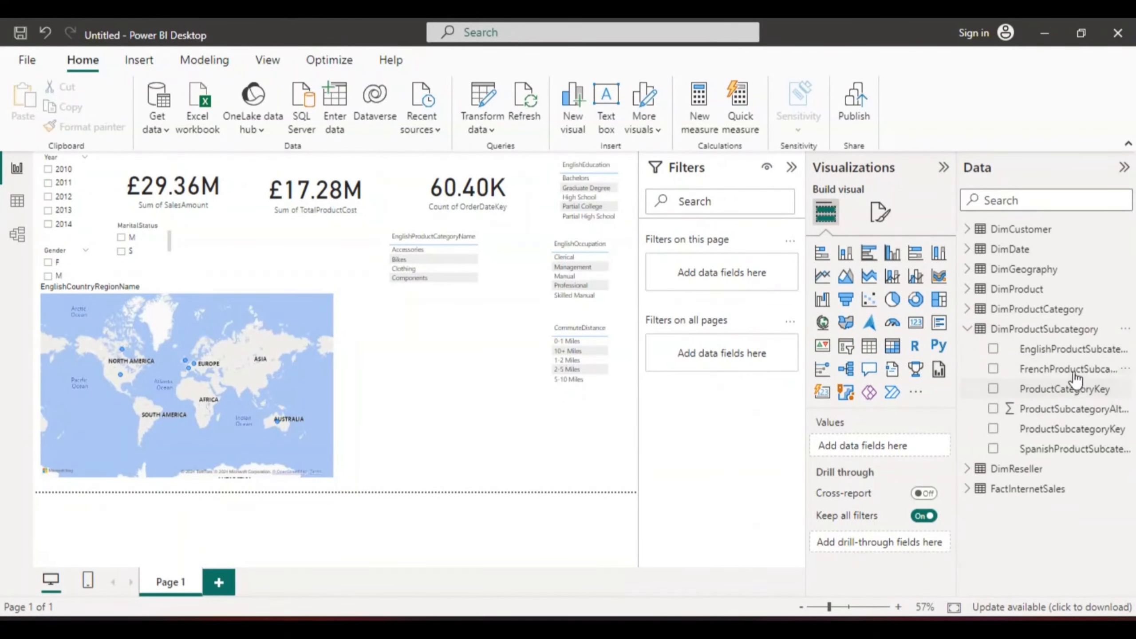
left_click(992, 349)
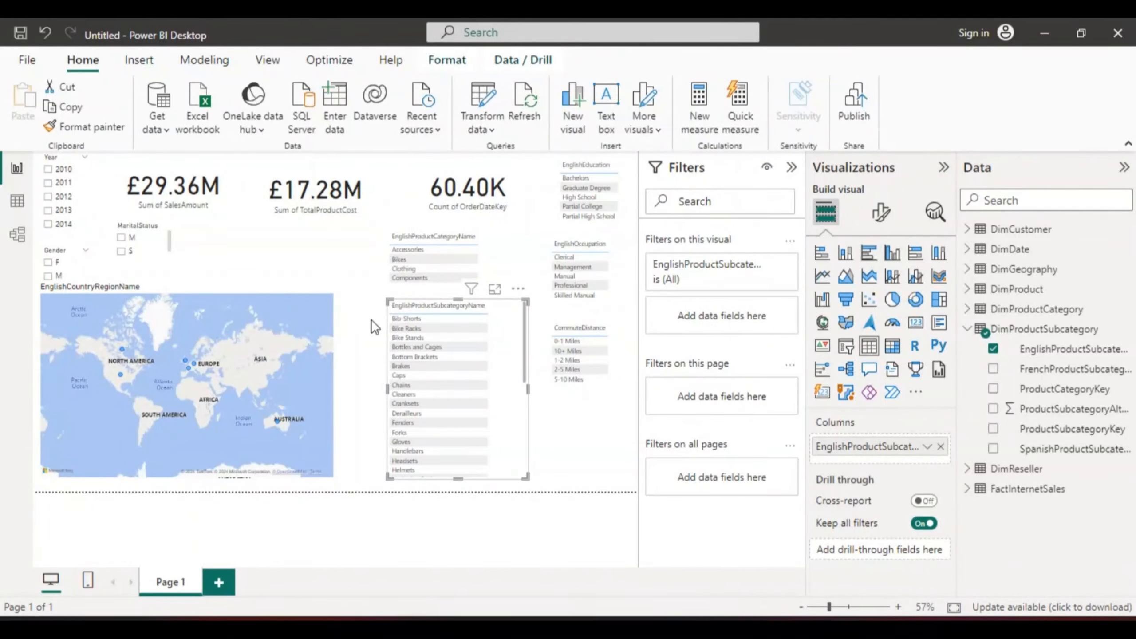
left_click(585, 468)
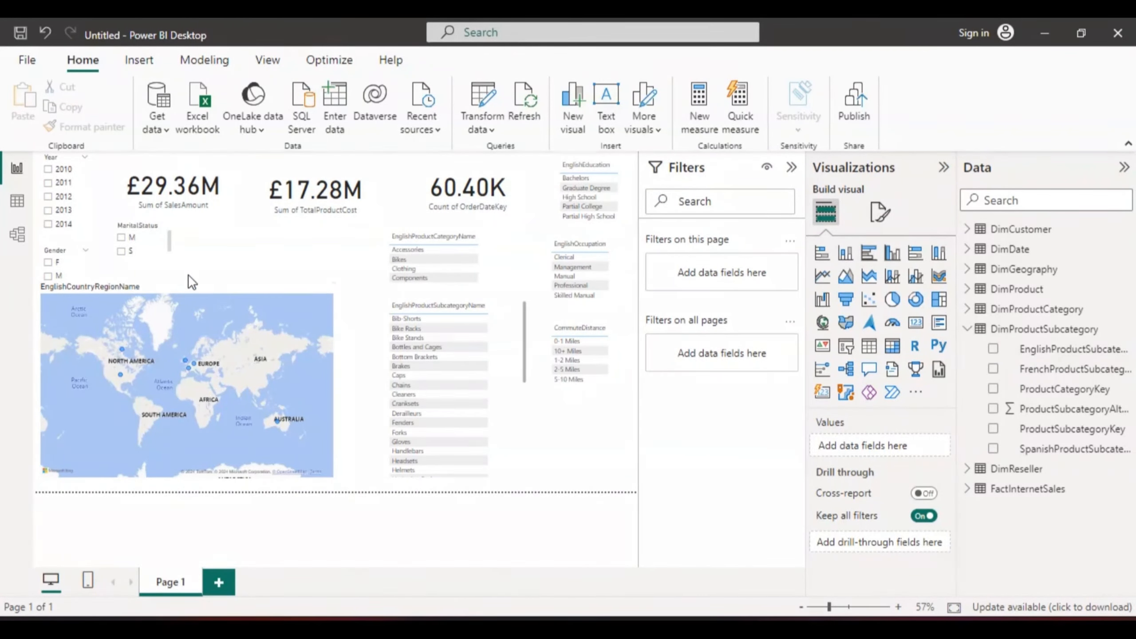
Step: Test the Year slicer with 2012, inspect its size properties, then clear the selection
left_click(79, 191)
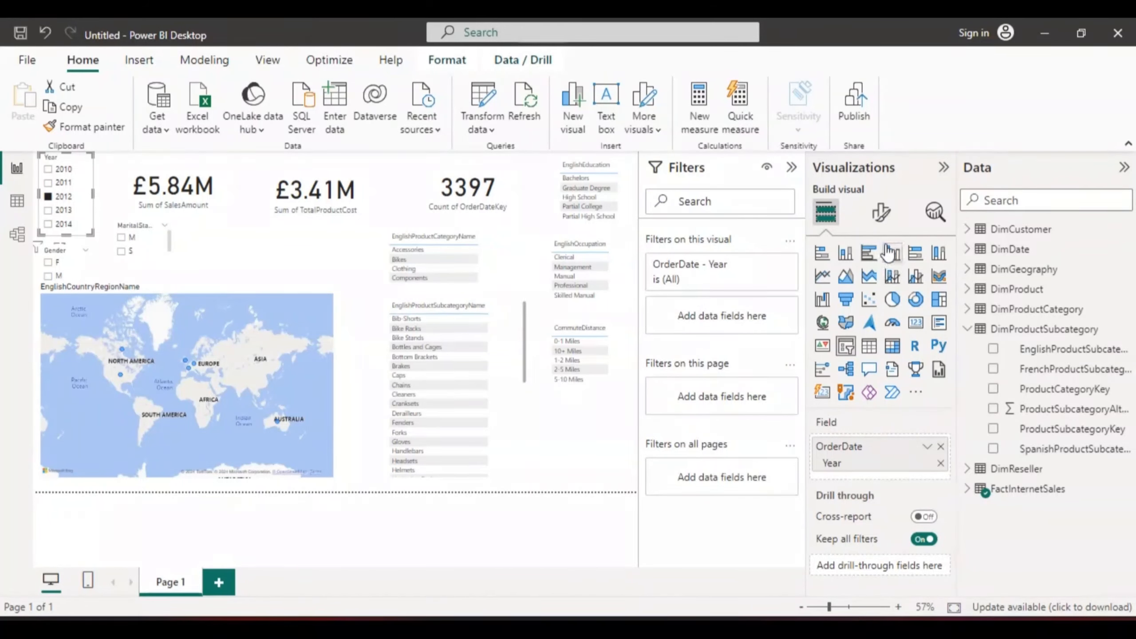
left_click(881, 219)
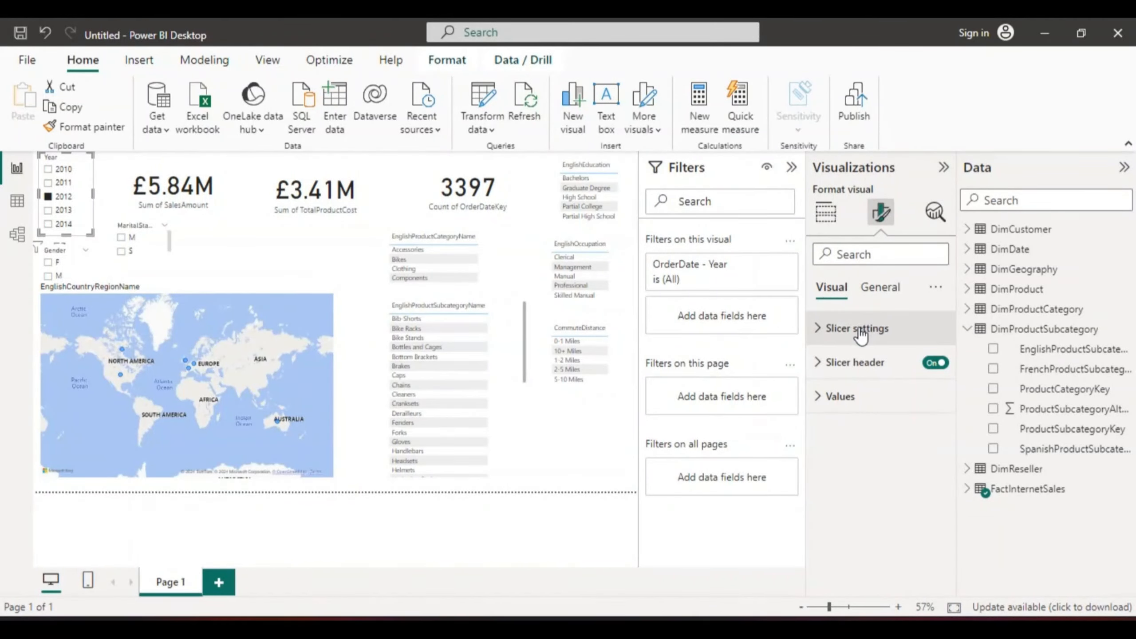
left_click(880, 289)
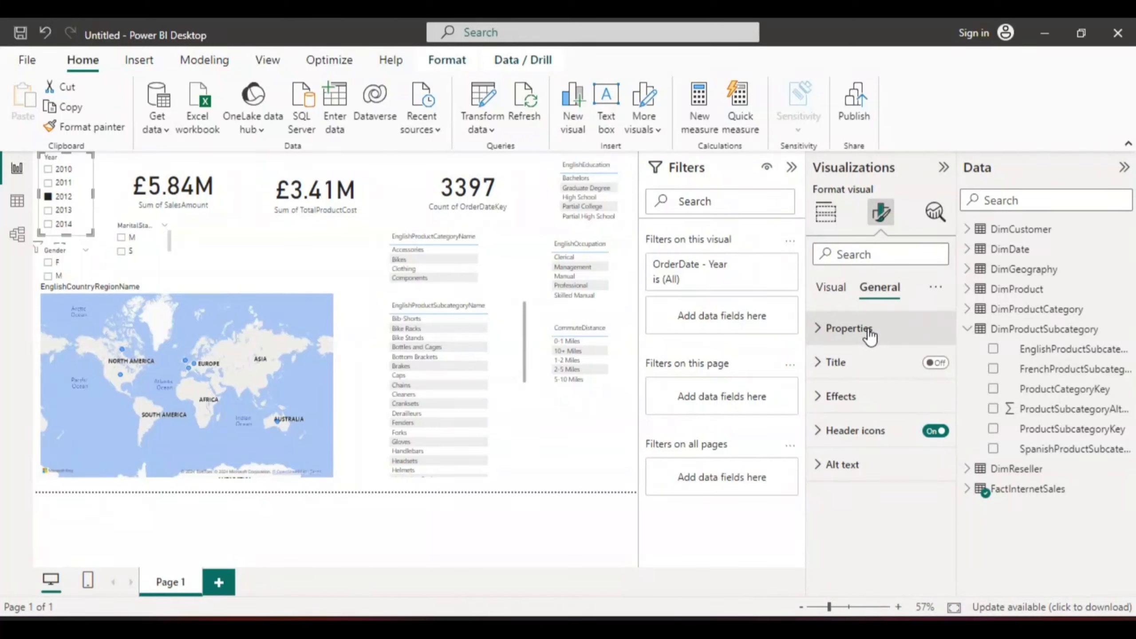
left_click(818, 329)
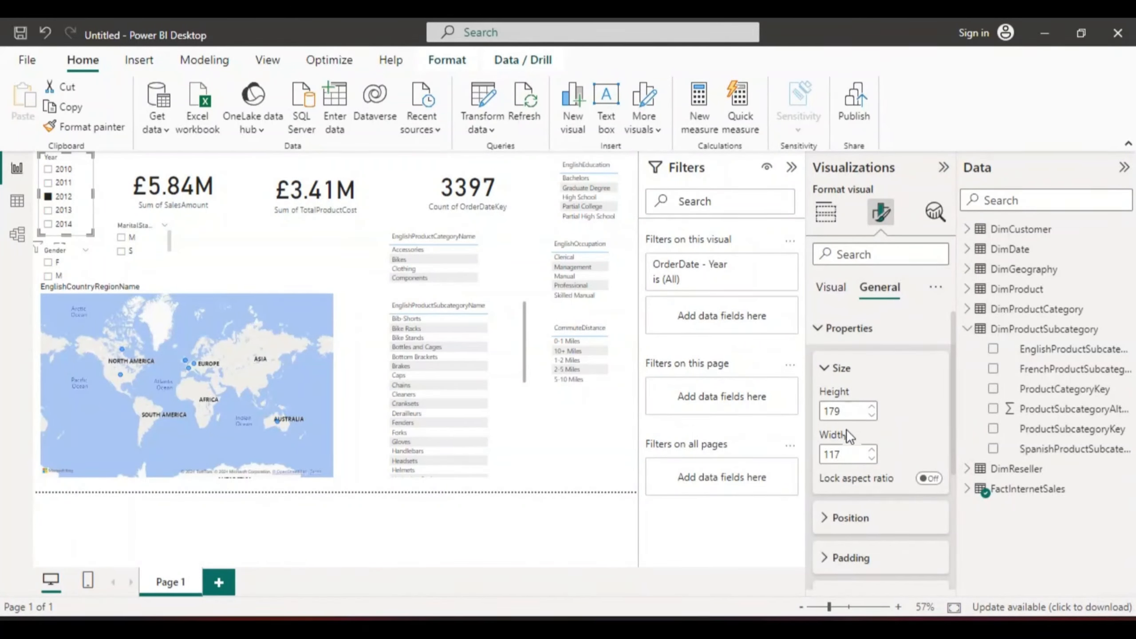
left_click_drag(953, 455, 958, 582)
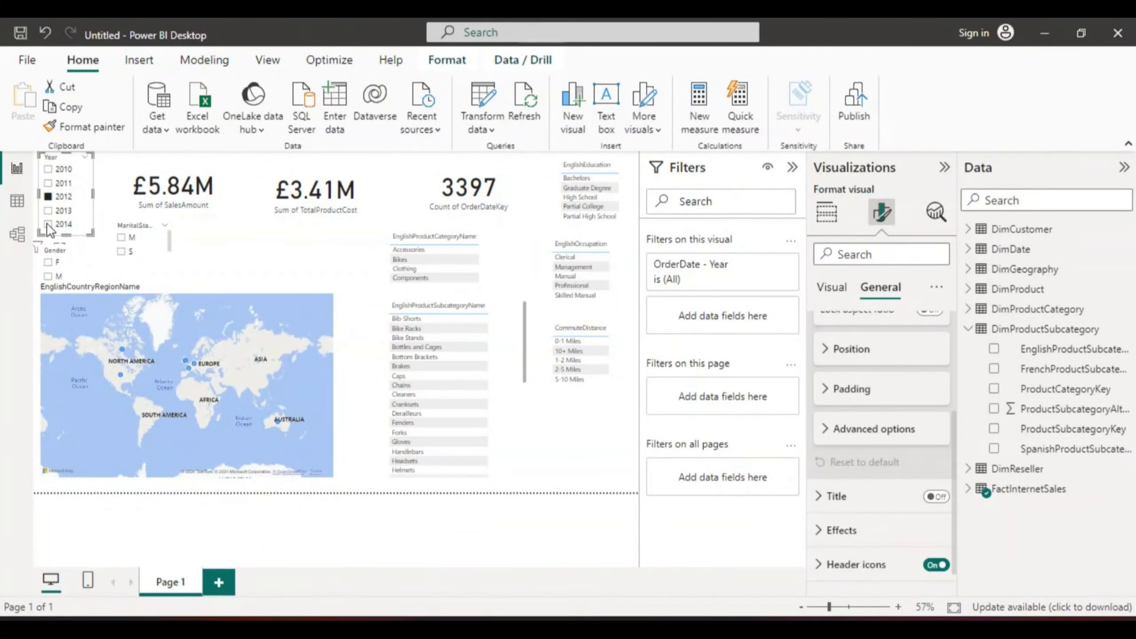
left_click(79, 198)
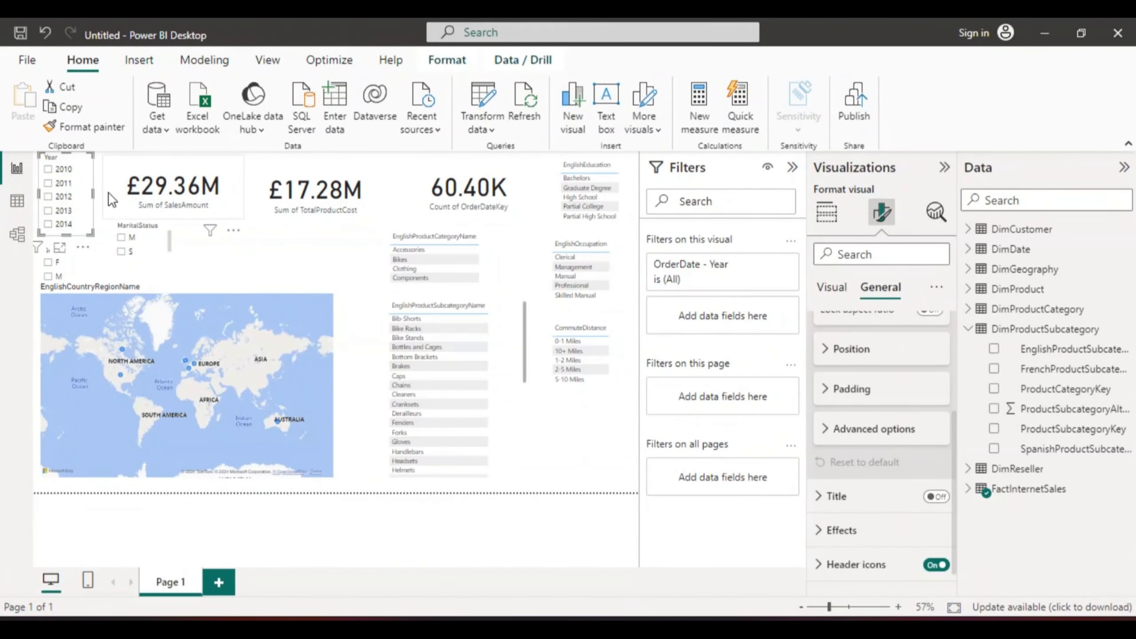
Step: Narrow the sales amount card and shift it and the total cost card to the left
left_click_drag(173, 171, 164, 168)
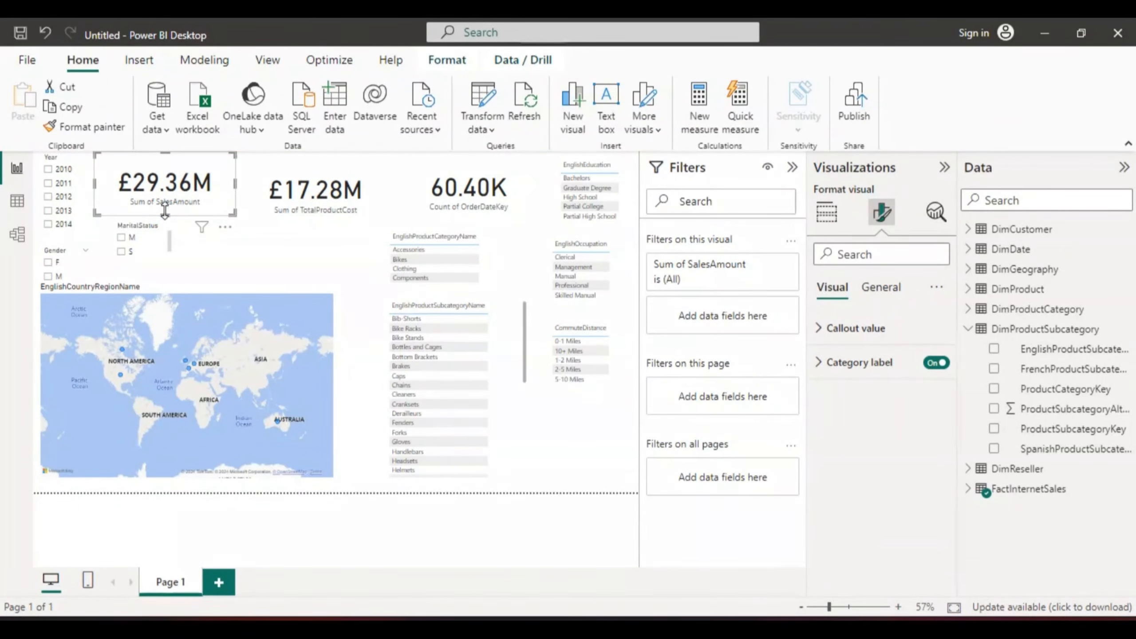
left_click_drag(95, 183, 107, 181)
left_click_drag(235, 184, 174, 176)
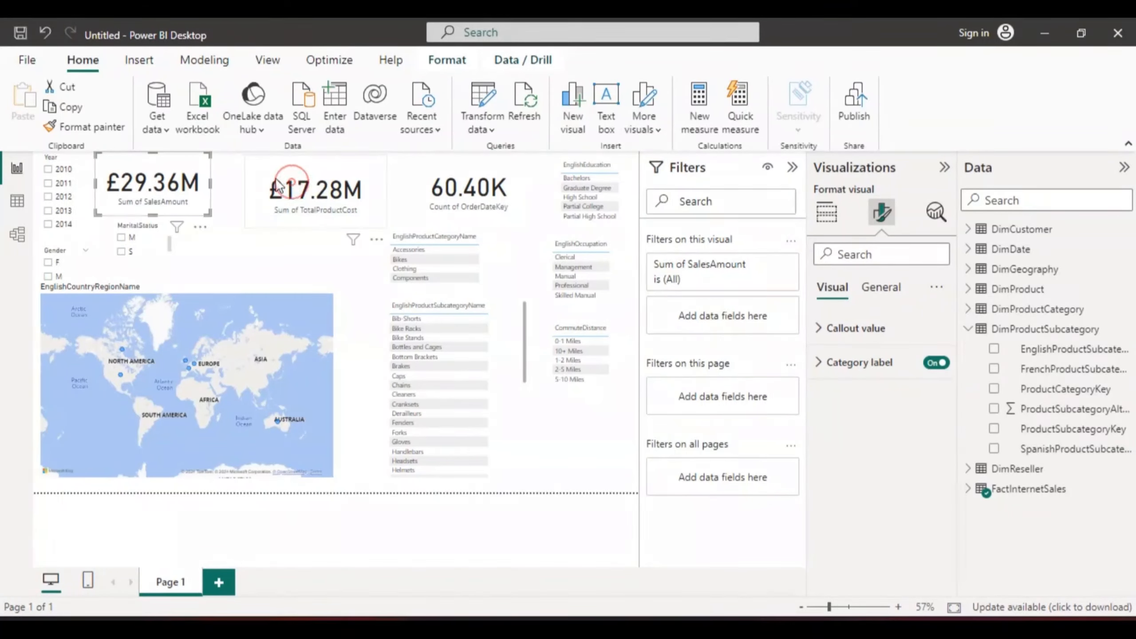
left_click_drag(297, 183, 262, 178)
left_click(284, 227)
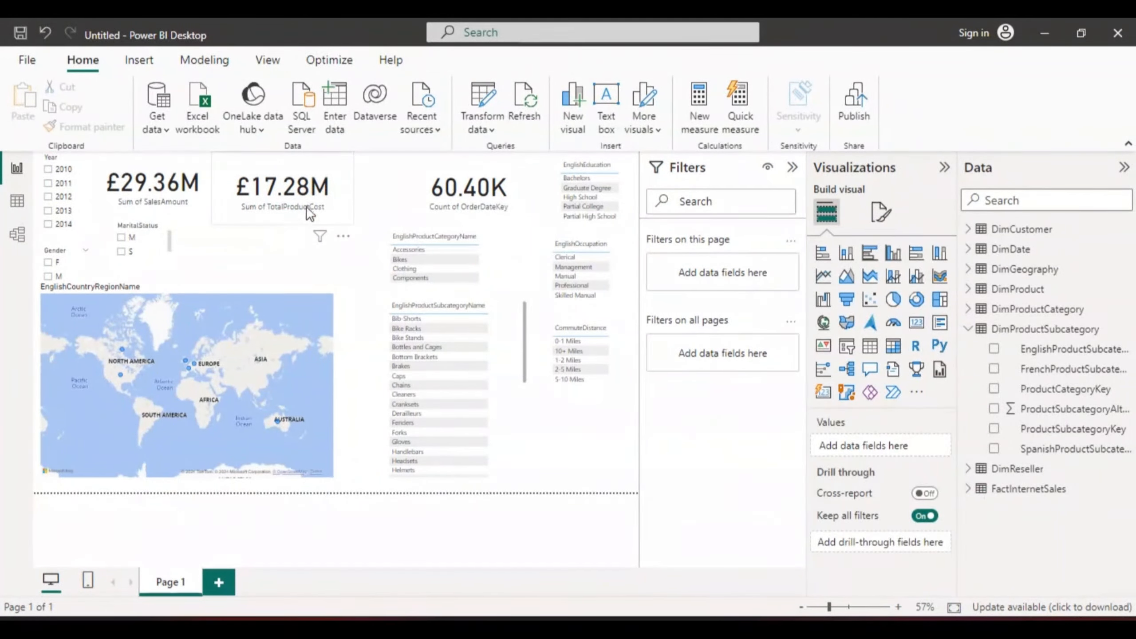
Step: Narrow the total product cost card and move it left next to the sales amount card
left_click(321, 194)
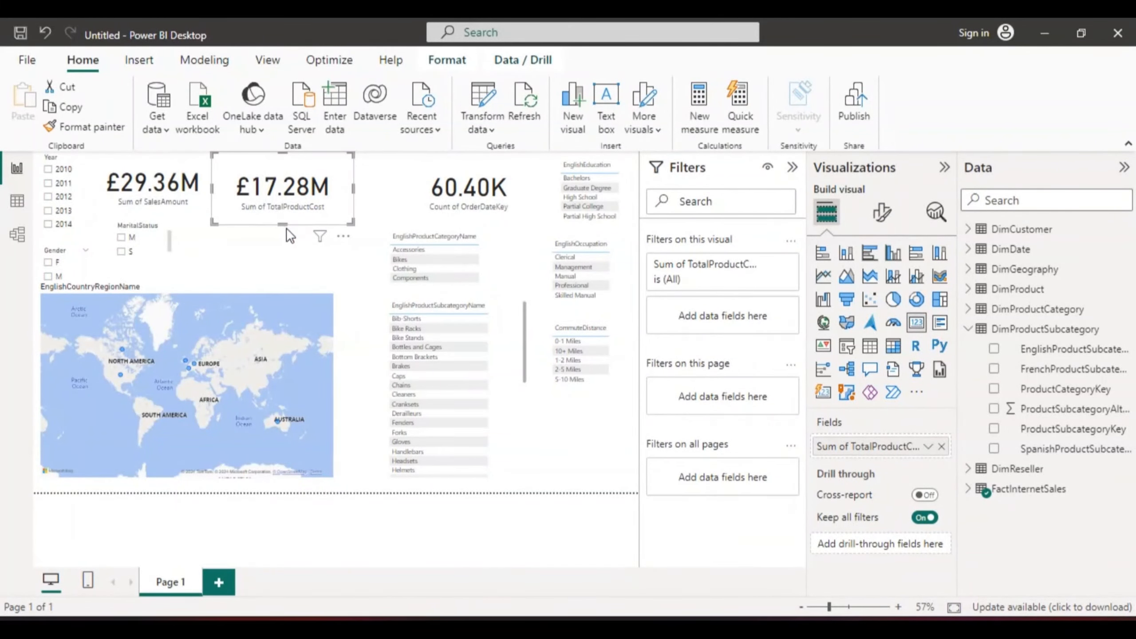
left_click_drag(282, 224, 279, 215)
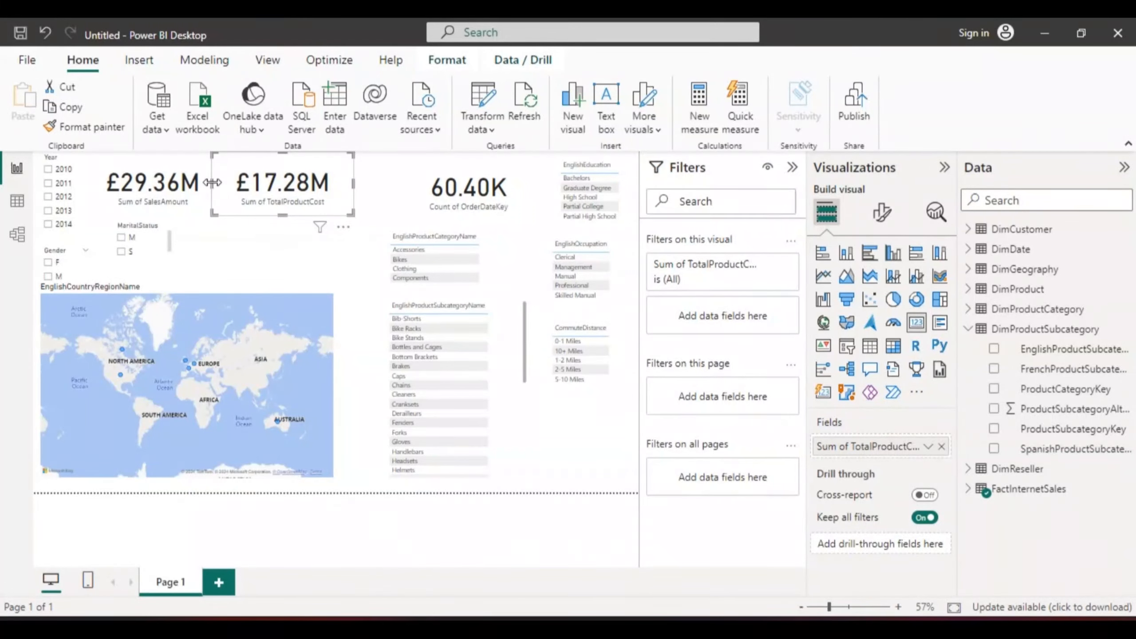
left_click_drag(212, 182, 247, 165)
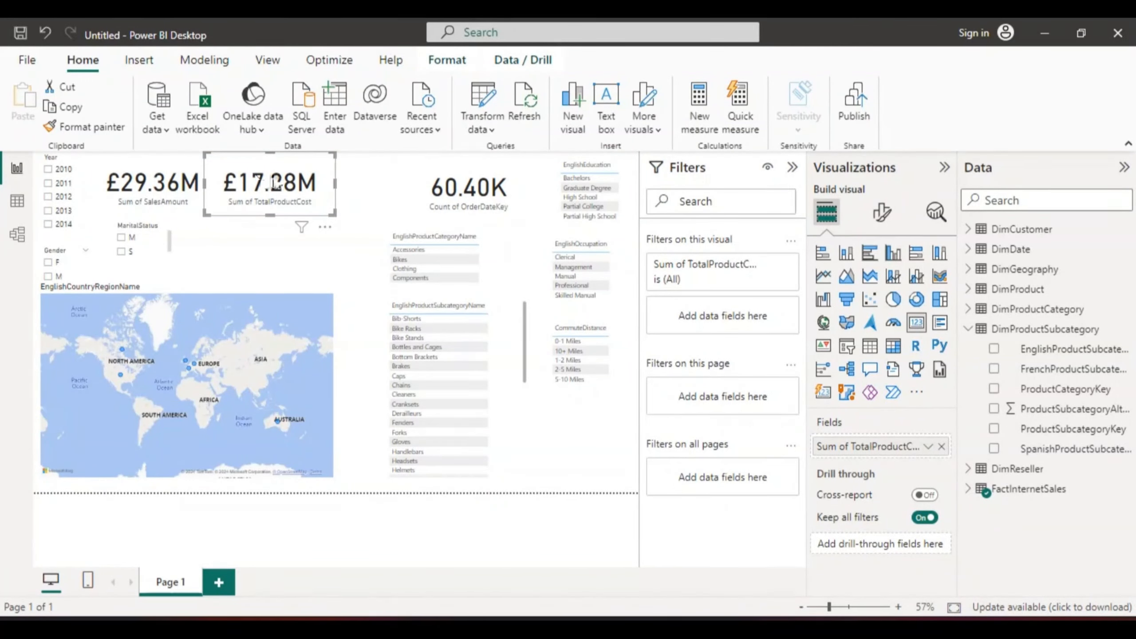
left_click_drag(335, 185, 325, 178)
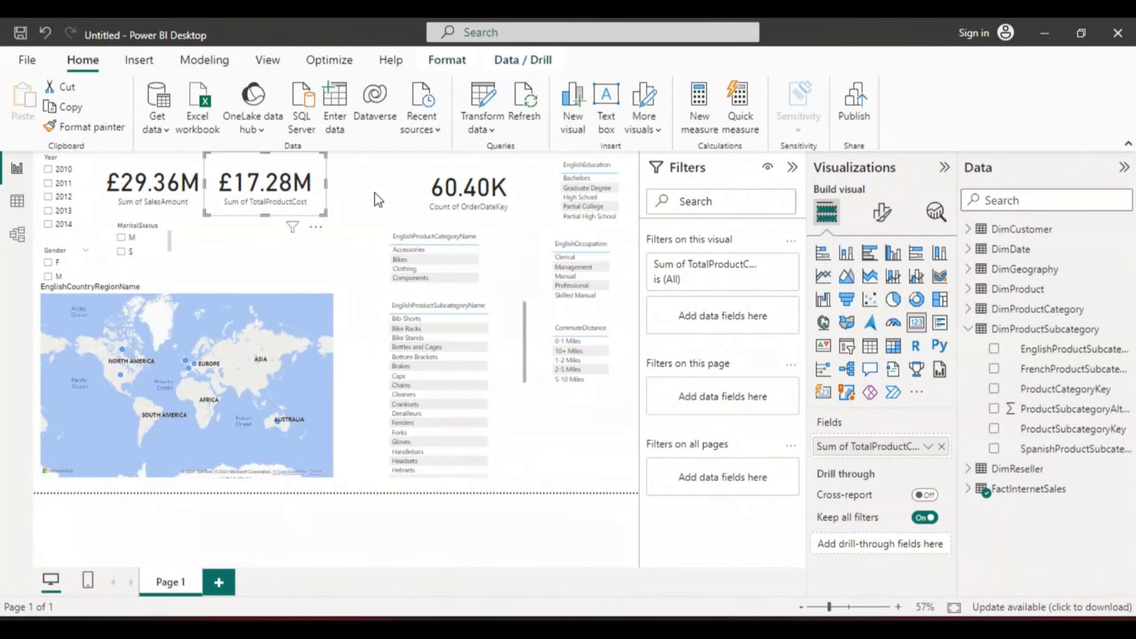
Step: Move the order count card left beside the total cost card and narrow it from both sides
left_click(442, 201)
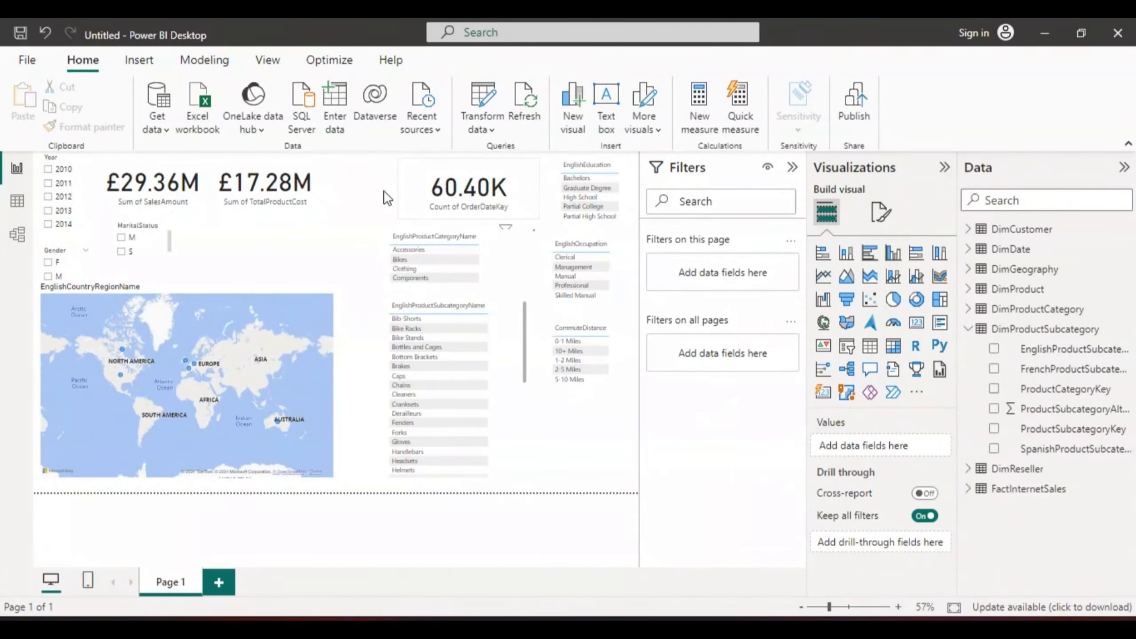
left_click_drag(442, 201, 388, 204)
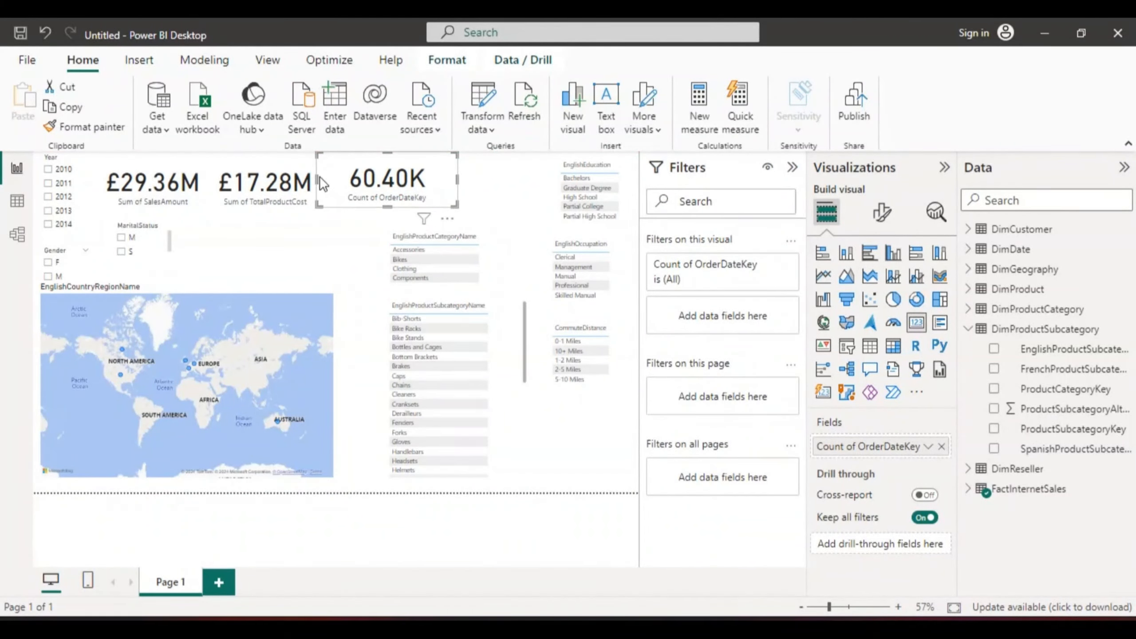
left_click_drag(316, 176, 351, 183)
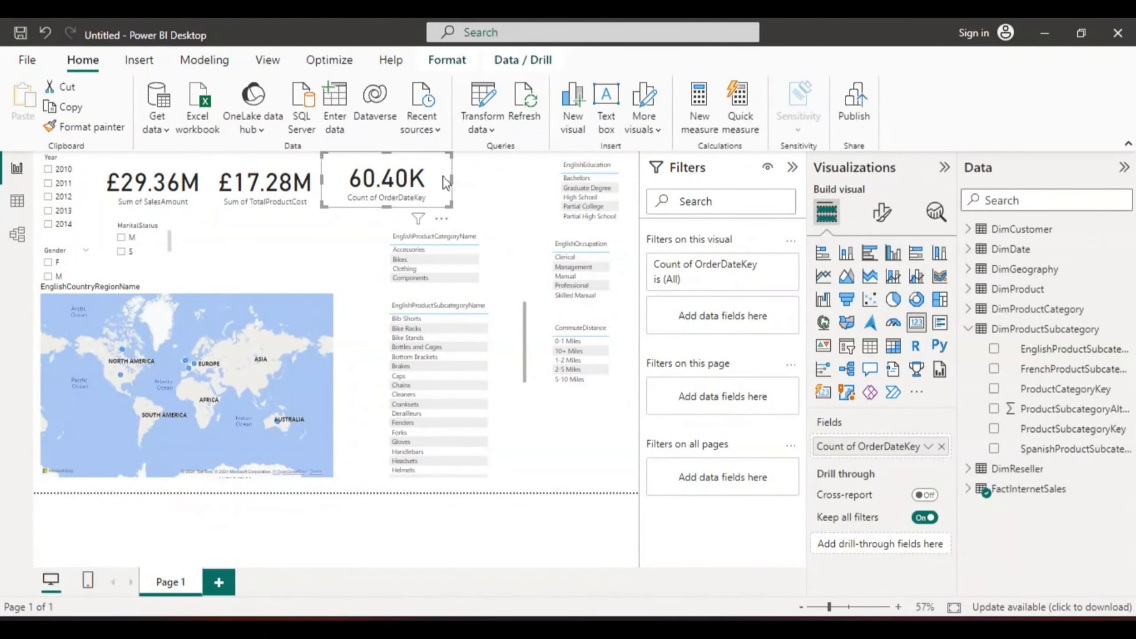
left_click_drag(445, 180, 431, 176)
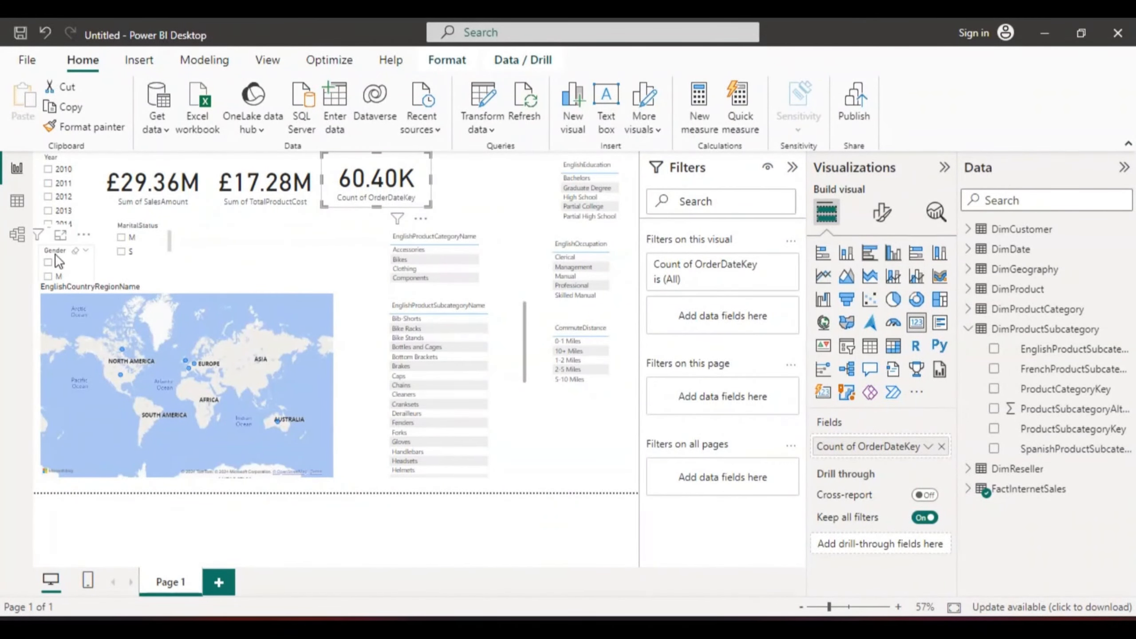
Step: Move the Gender slicer up beside the order count card and shift the CommuteDistance slicer lower
left_click_drag(56, 265, 442, 173)
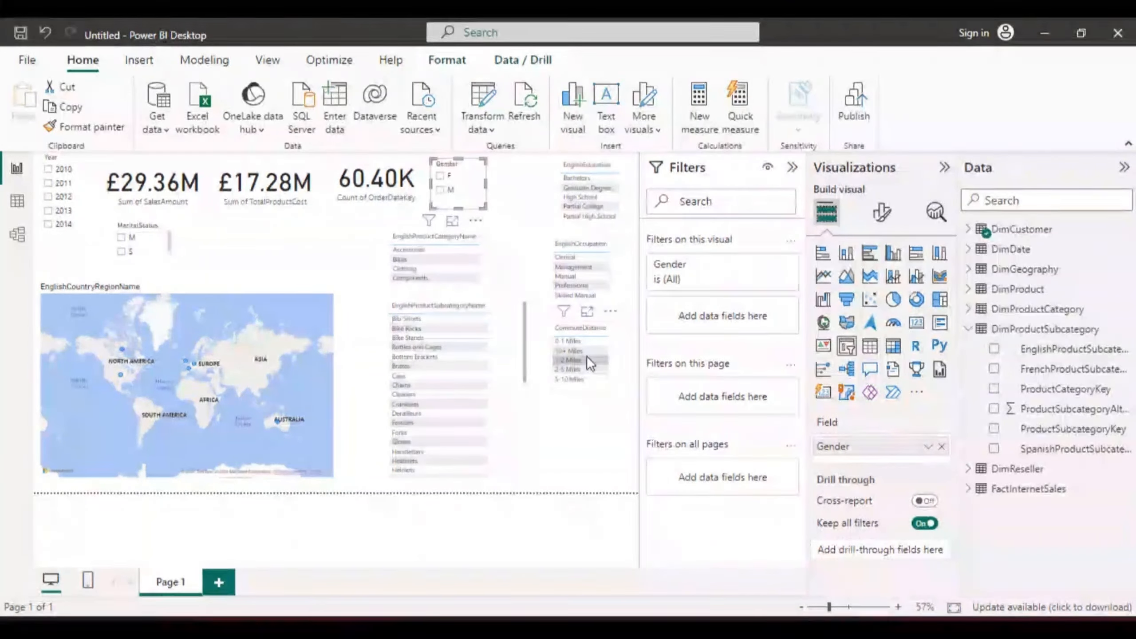
left_click(614, 382)
left_click_drag(617, 404, 628, 476)
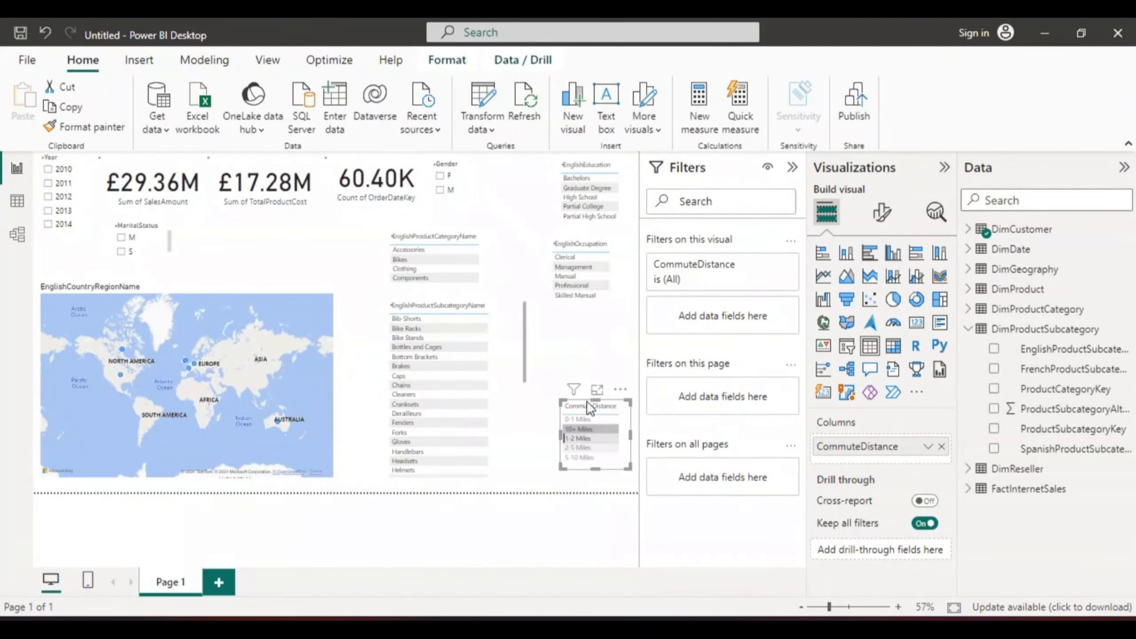
Step: Select 1-2 Miles in the CommuteDistance slicer and restack the occupation, education and MaritalStatus slicers on the right side
left_click(578, 438)
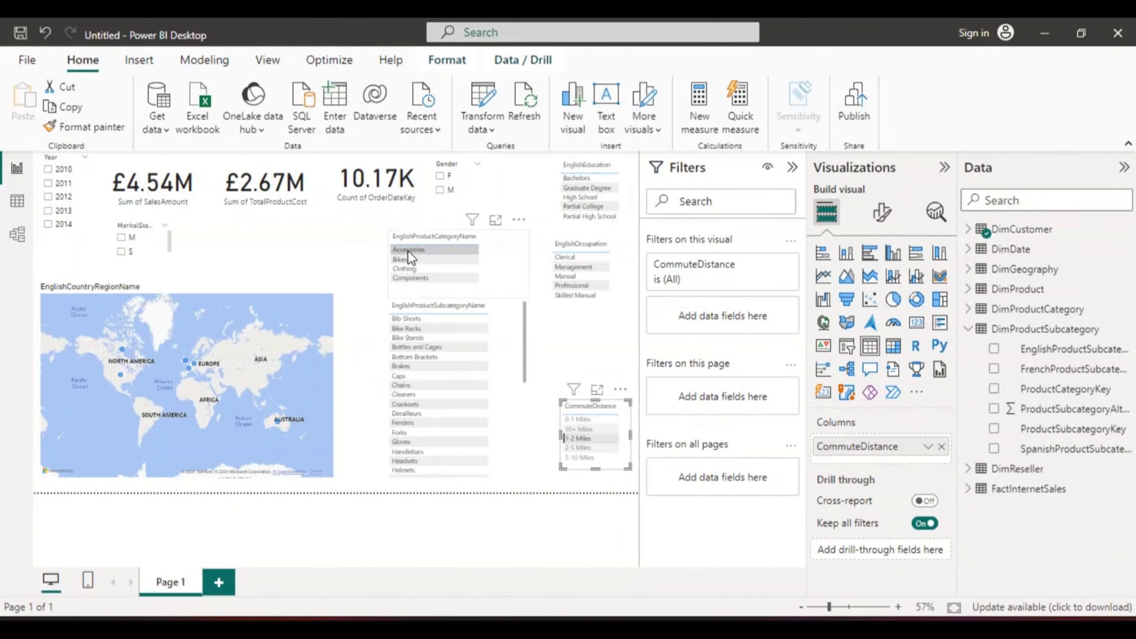
left_click_drag(626, 259, 627, 337)
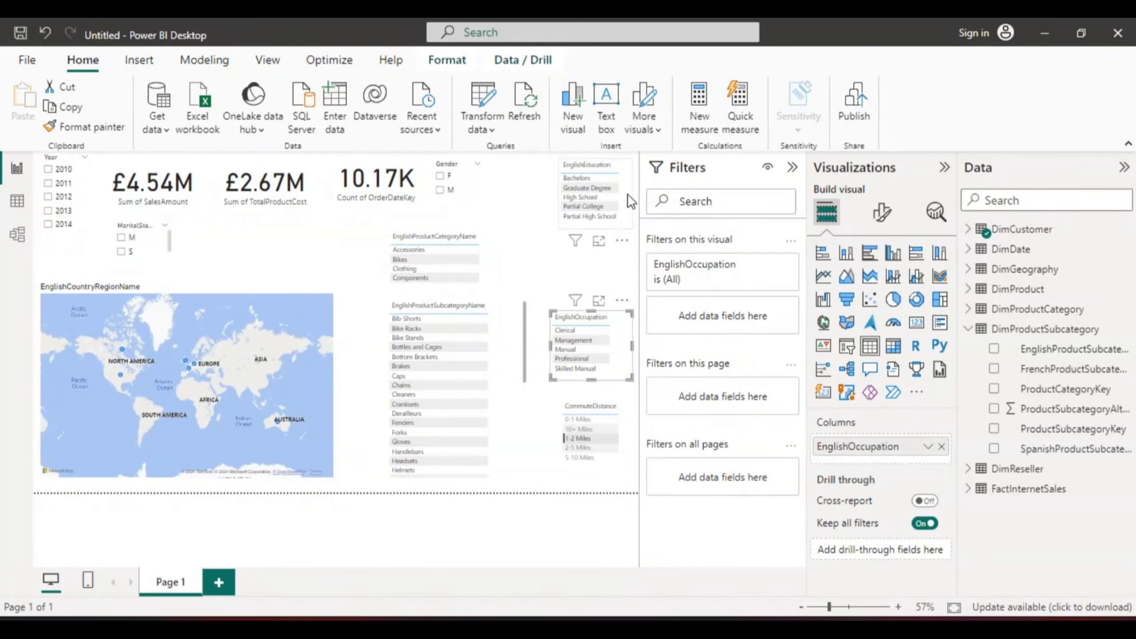
left_click_drag(630, 202, 623, 268)
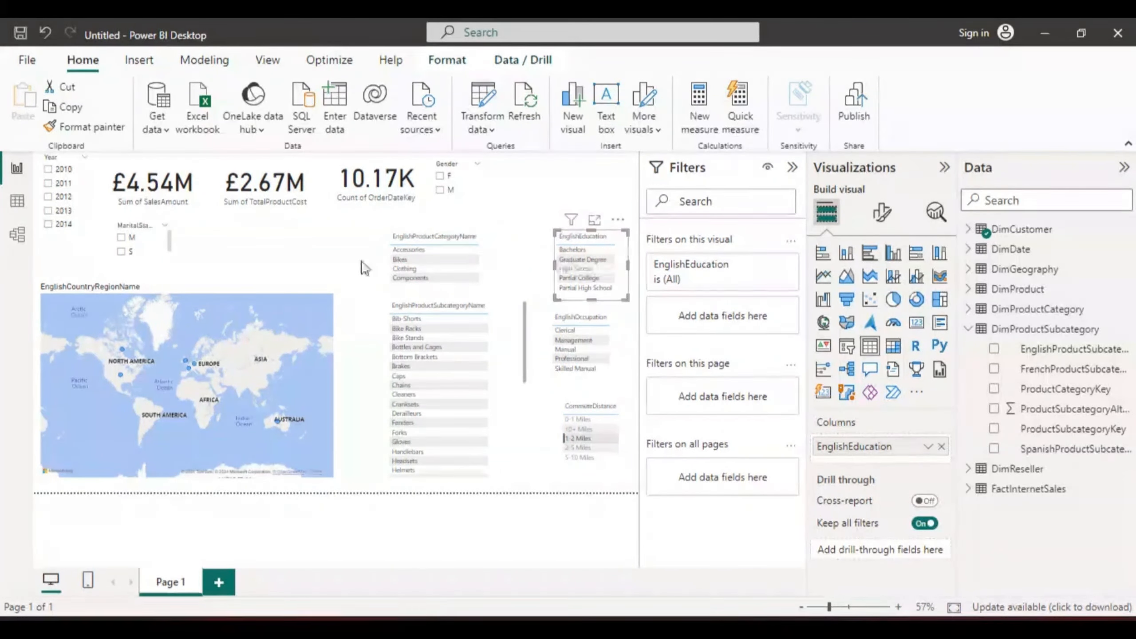
left_click_drag(171, 241, 626, 191)
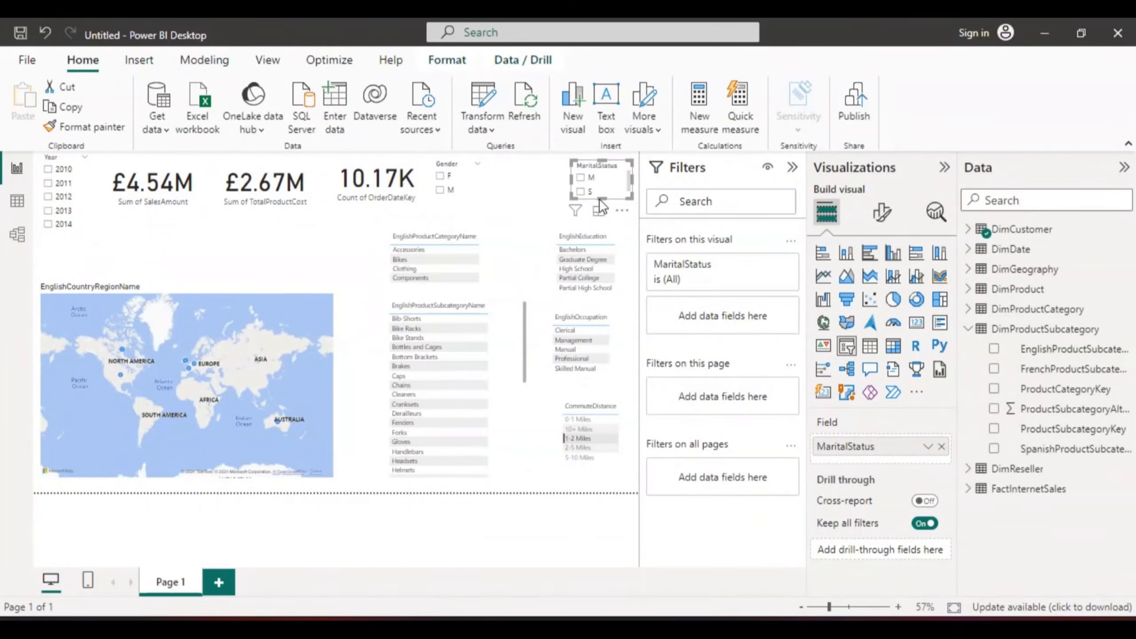
left_click(538, 189)
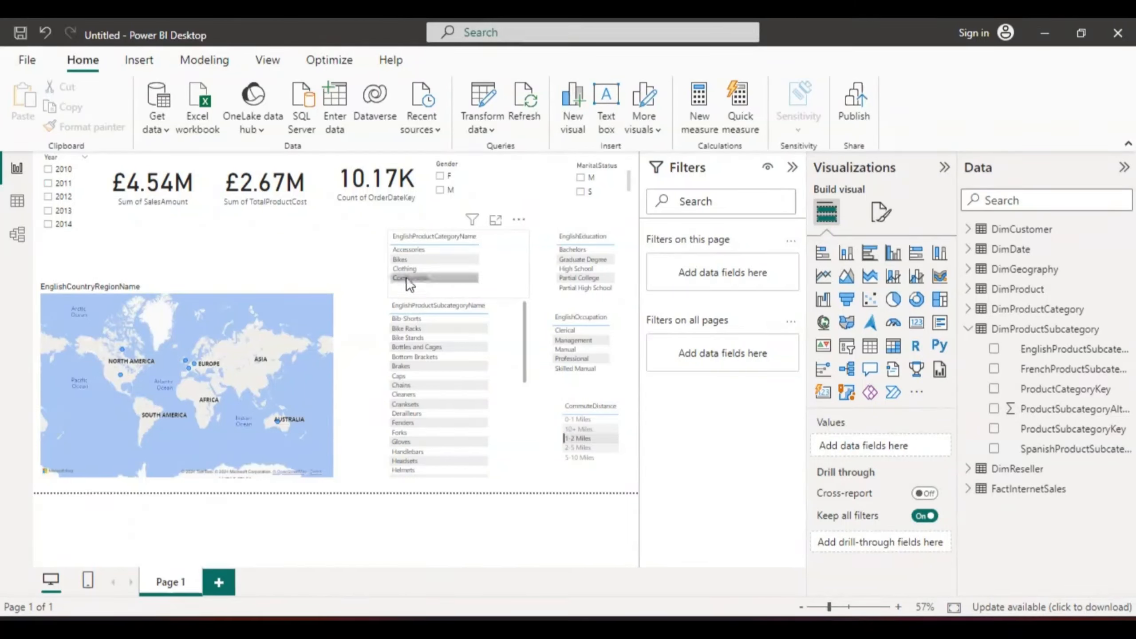
Step: Widen the product category table to the left and nudge it upward
left_click(514, 253)
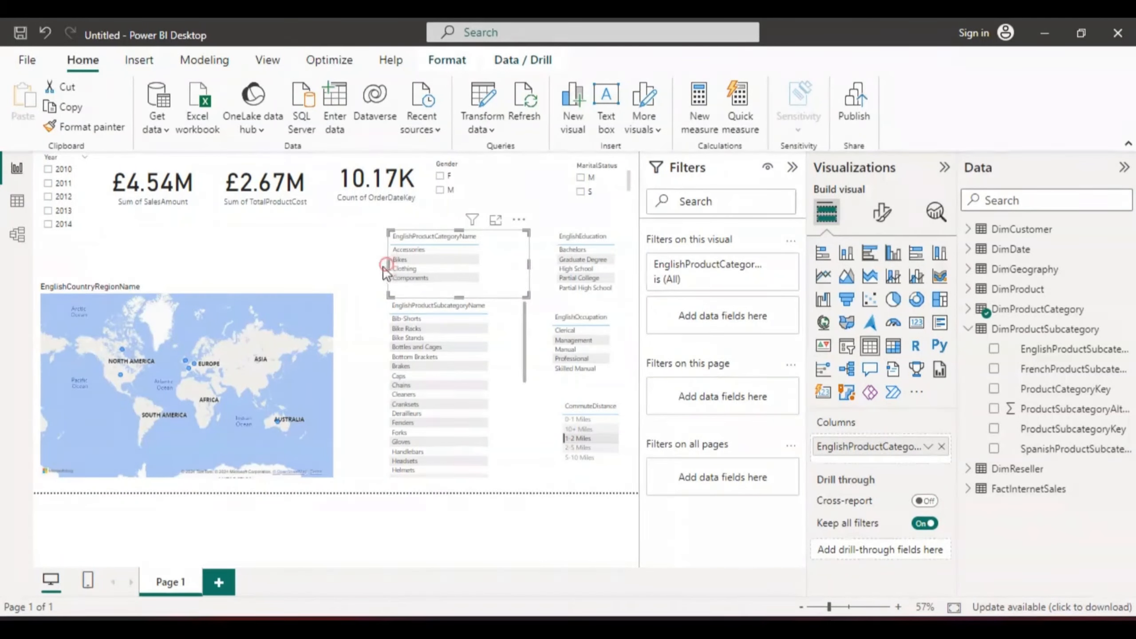
left_click_drag(387, 265, 355, 266)
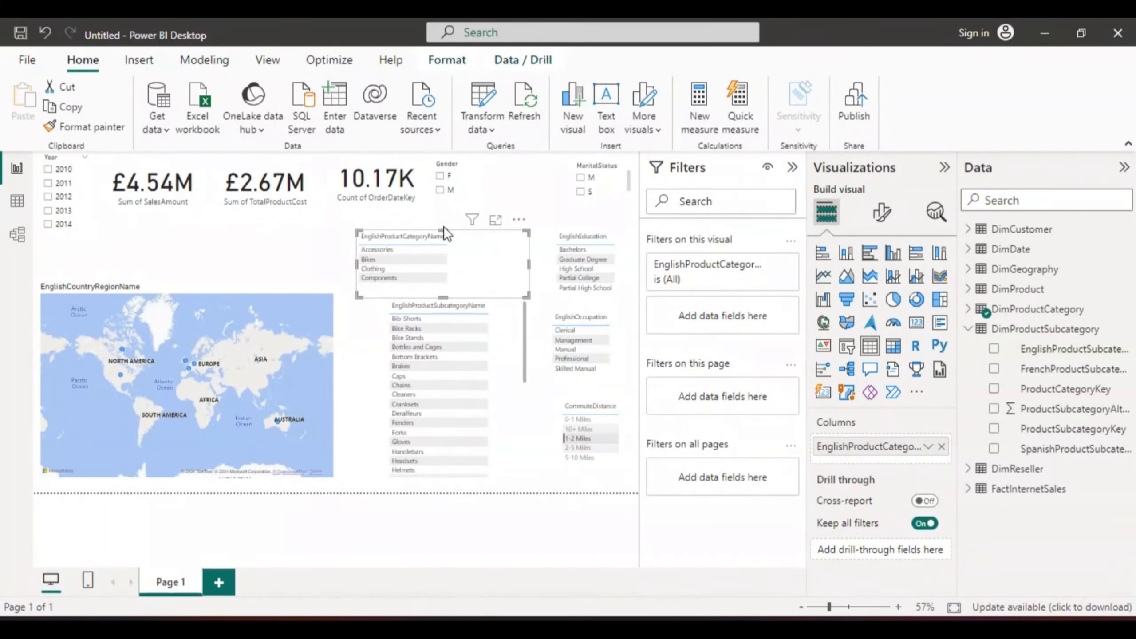
left_click_drag(443, 225, 437, 219)
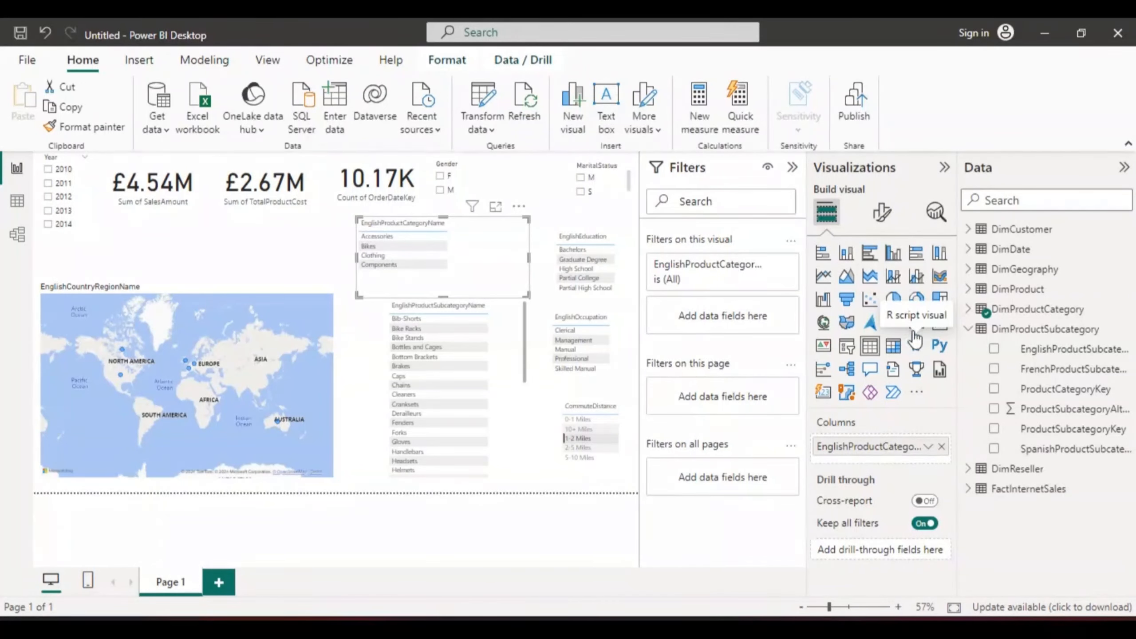
Step: Try switching the product category table to a donut chart, then undo the change
left_click(916, 300)
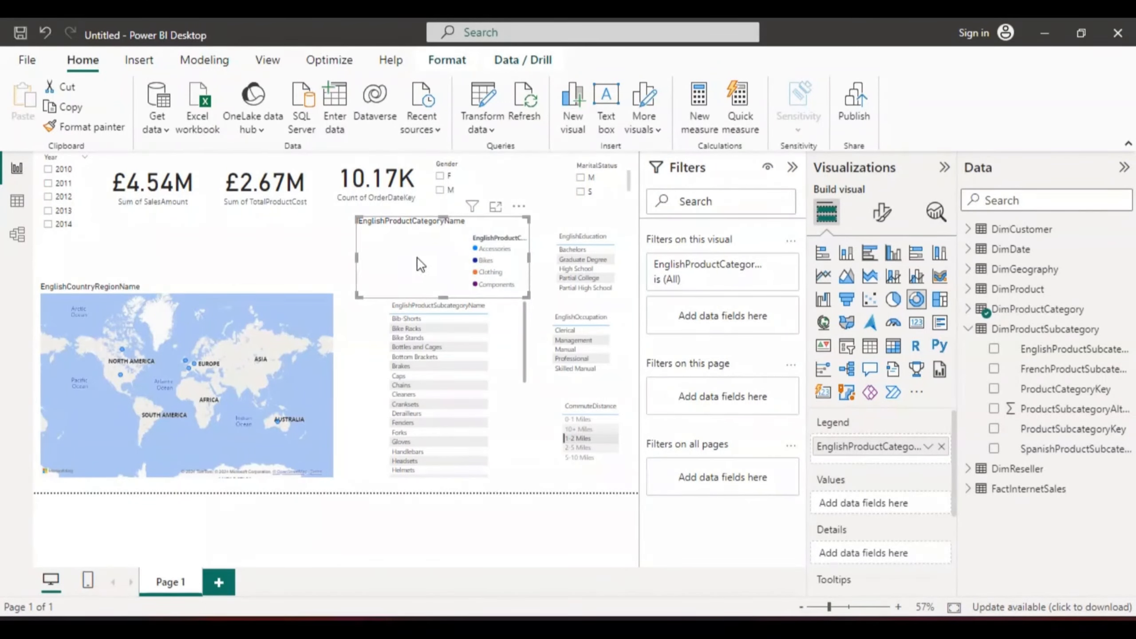
left_click(45, 27)
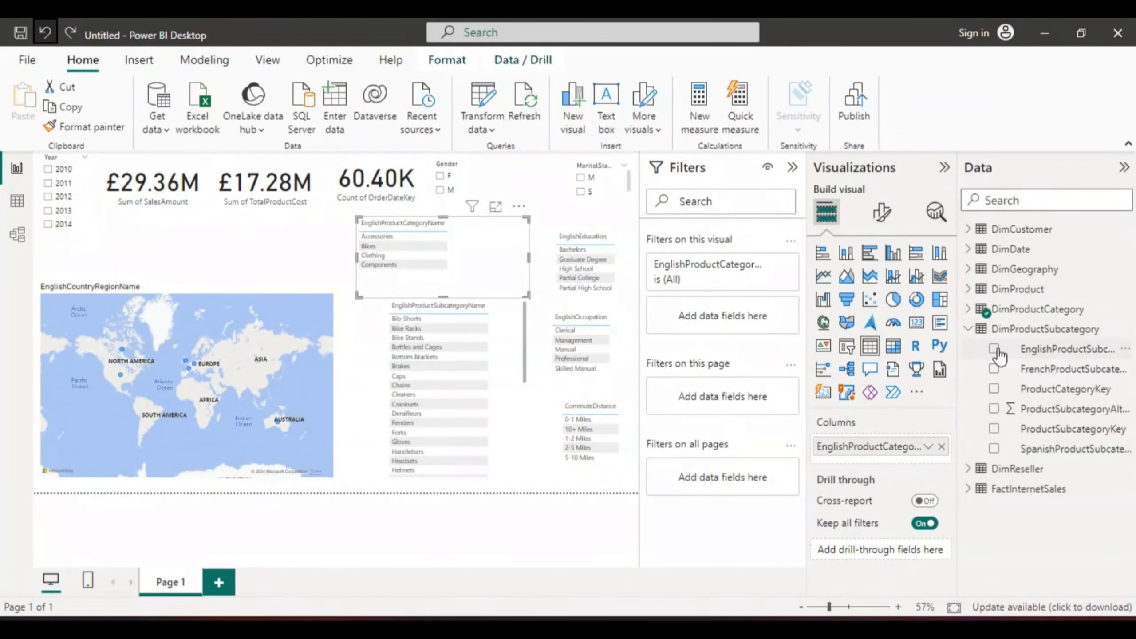
Step: Collapse DimProductSubcategory, expand FactInternetSales and browse its fields
left_click(968, 329)
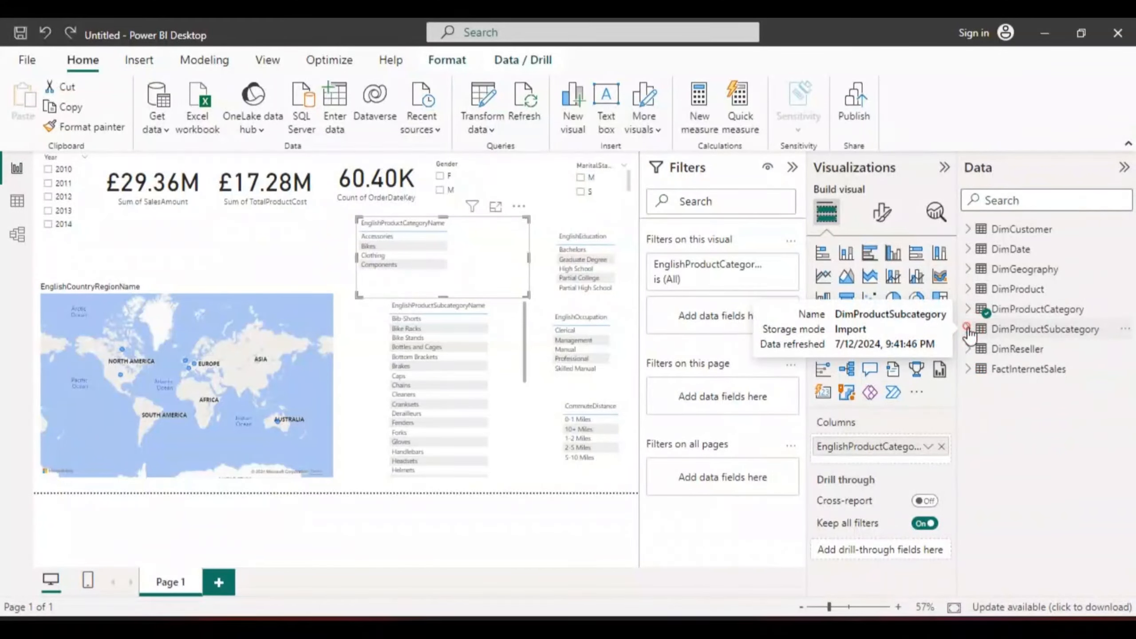
left_click(966, 370)
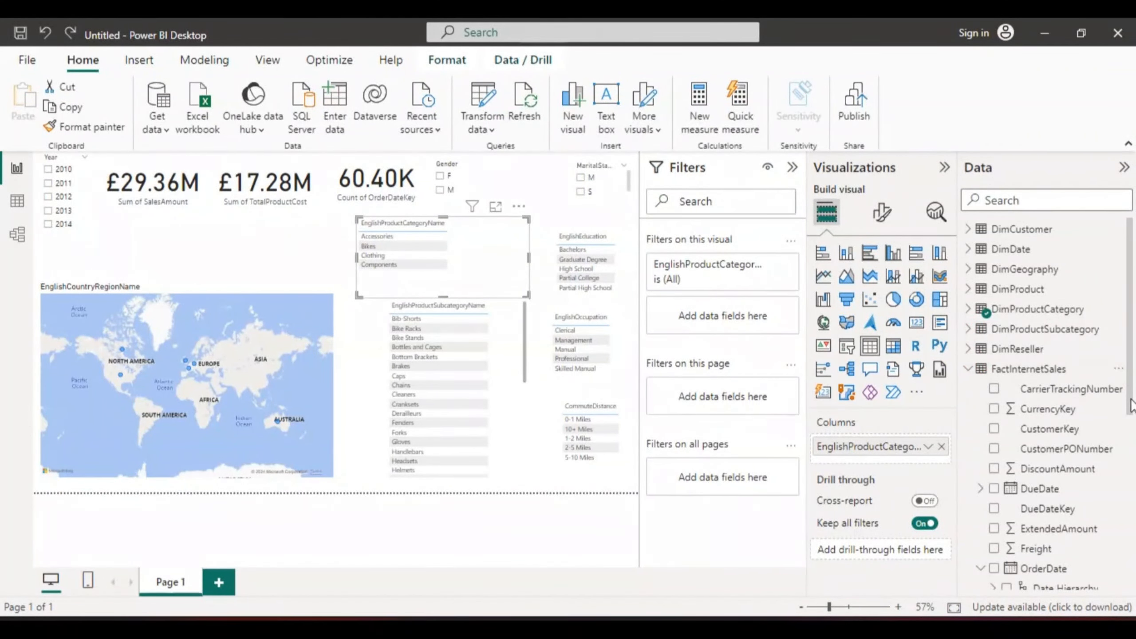
left_click_drag(1131, 405, 1134, 582)
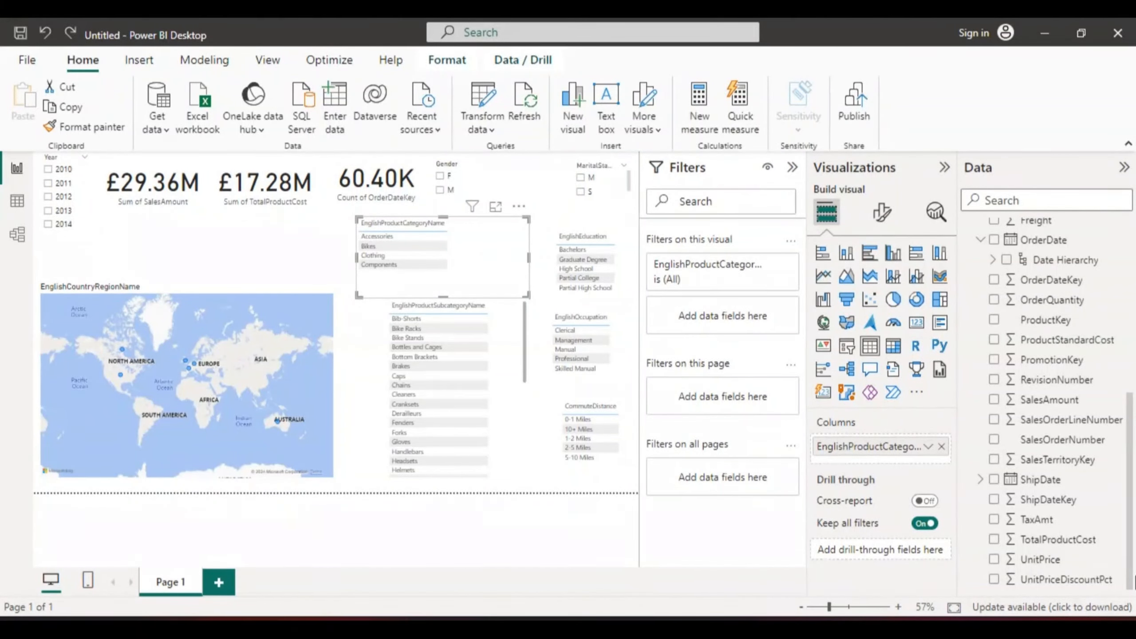
left_click_drag(1133, 578, 1132, 557)
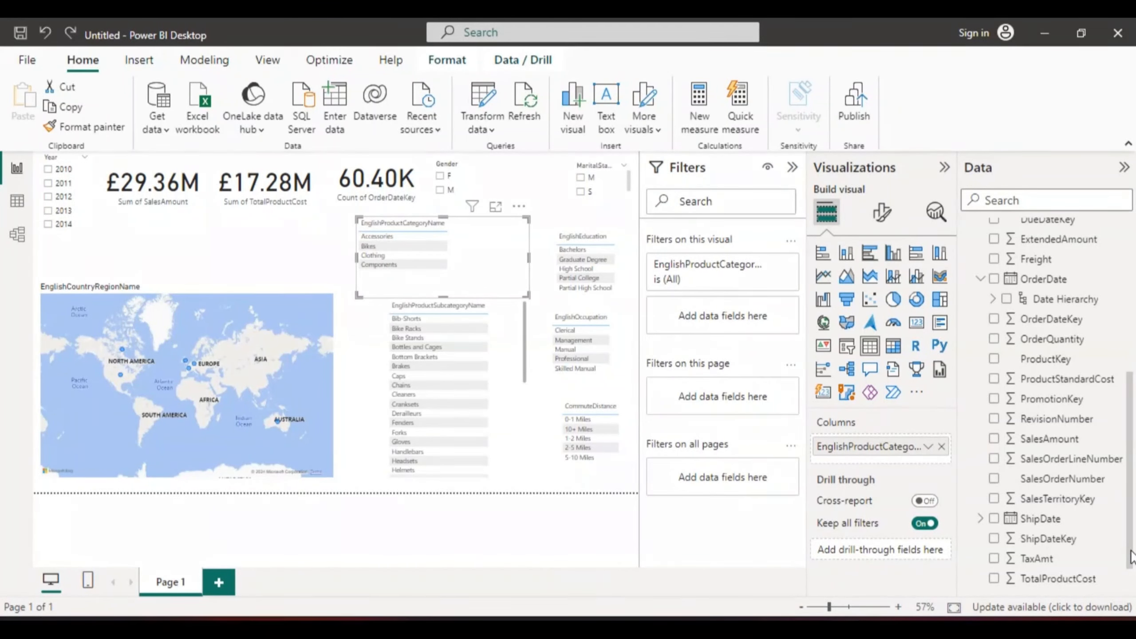
left_click_drag(1132, 551, 1131, 547)
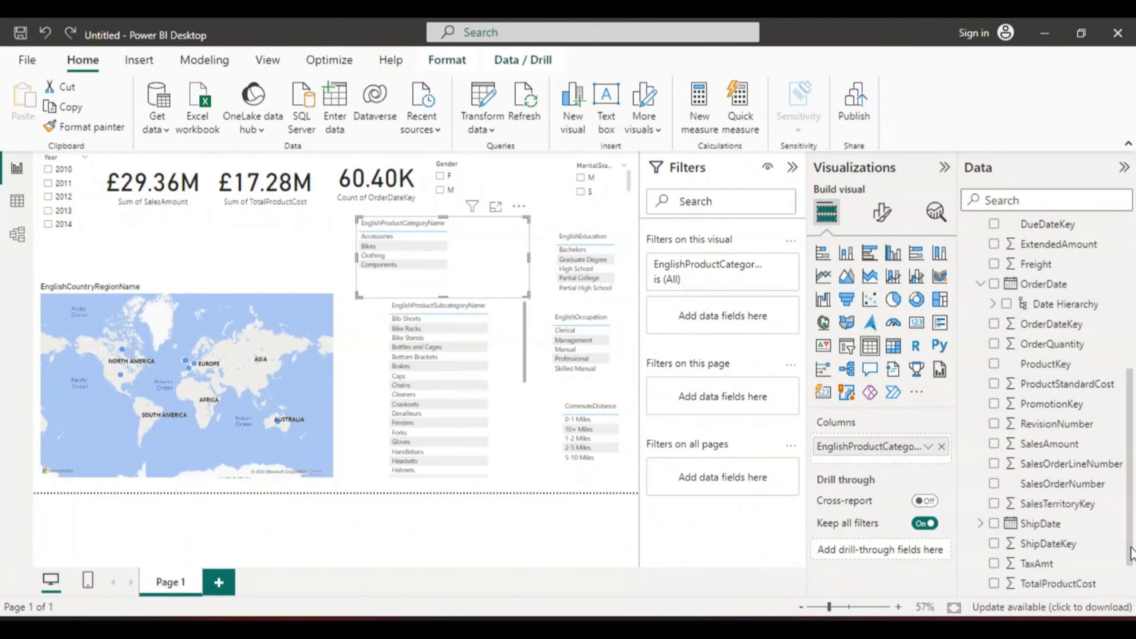
left_click_drag(1131, 551, 1134, 516)
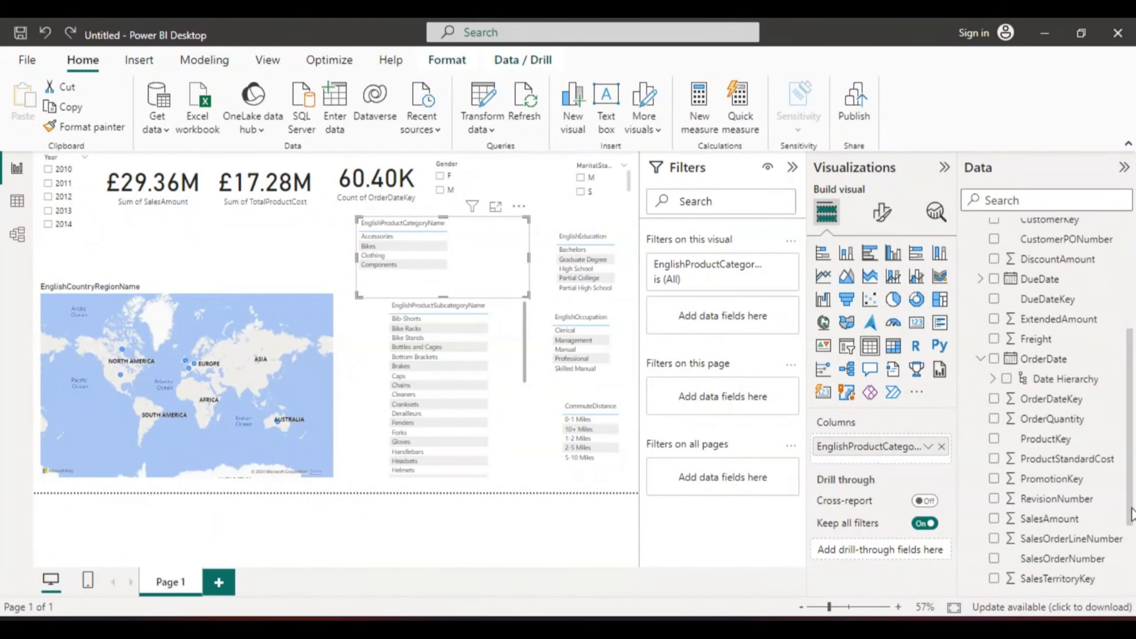
left_click_drag(1134, 514, 1135, 523)
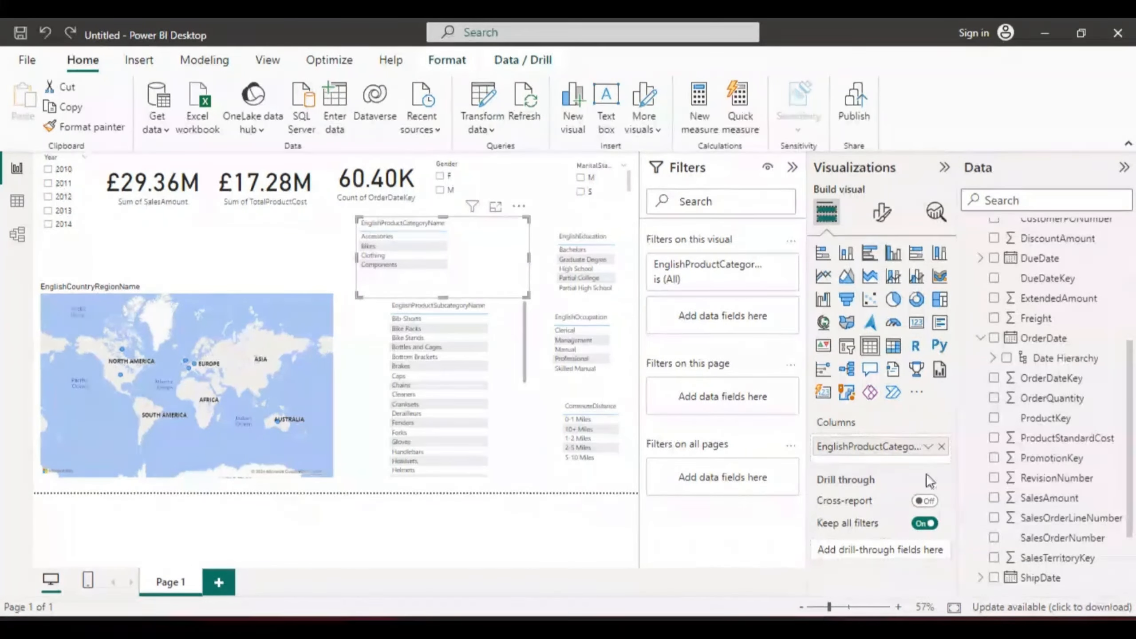
Step: Add SalesAmount to the product category visual and, after trying other chart types, turn it into a donut chart
left_click(993, 498)
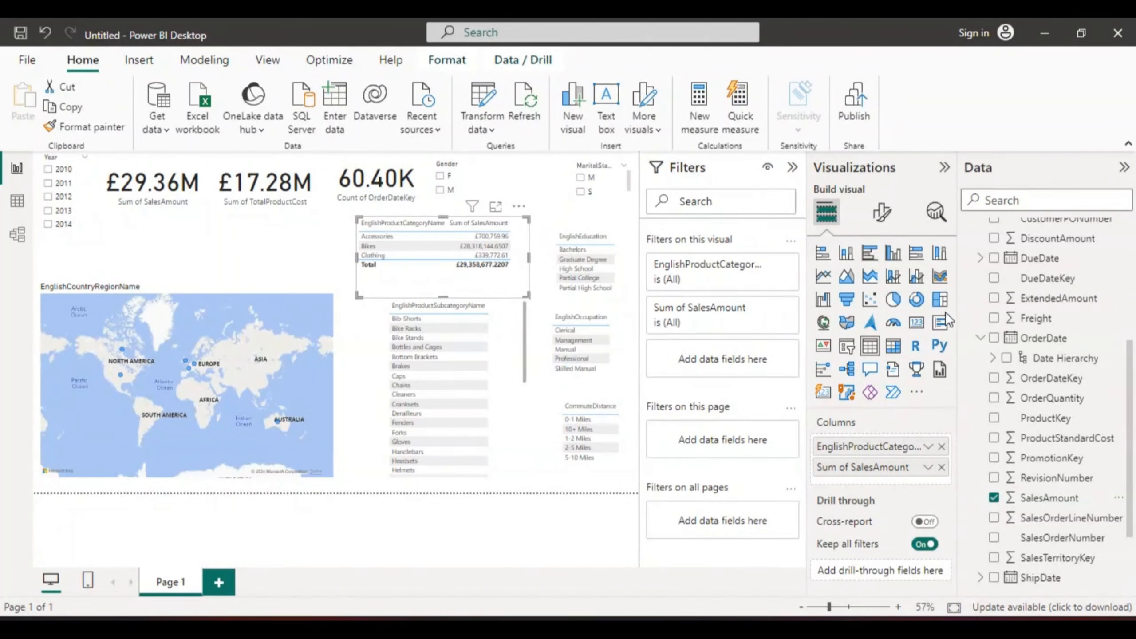
left_click(915, 299)
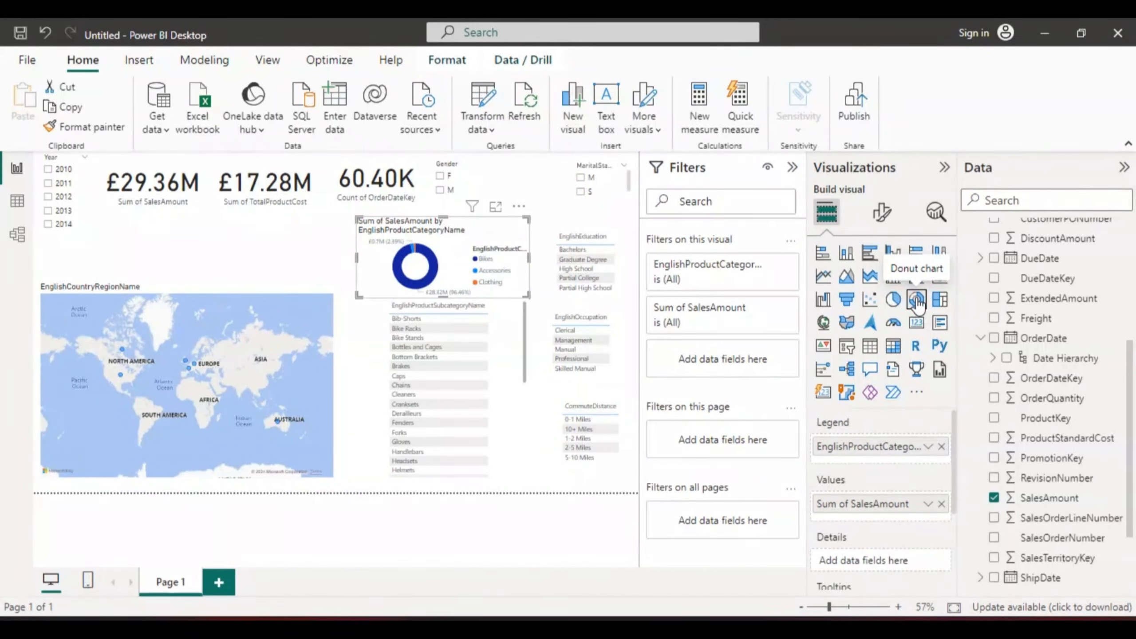
left_click(846, 305)
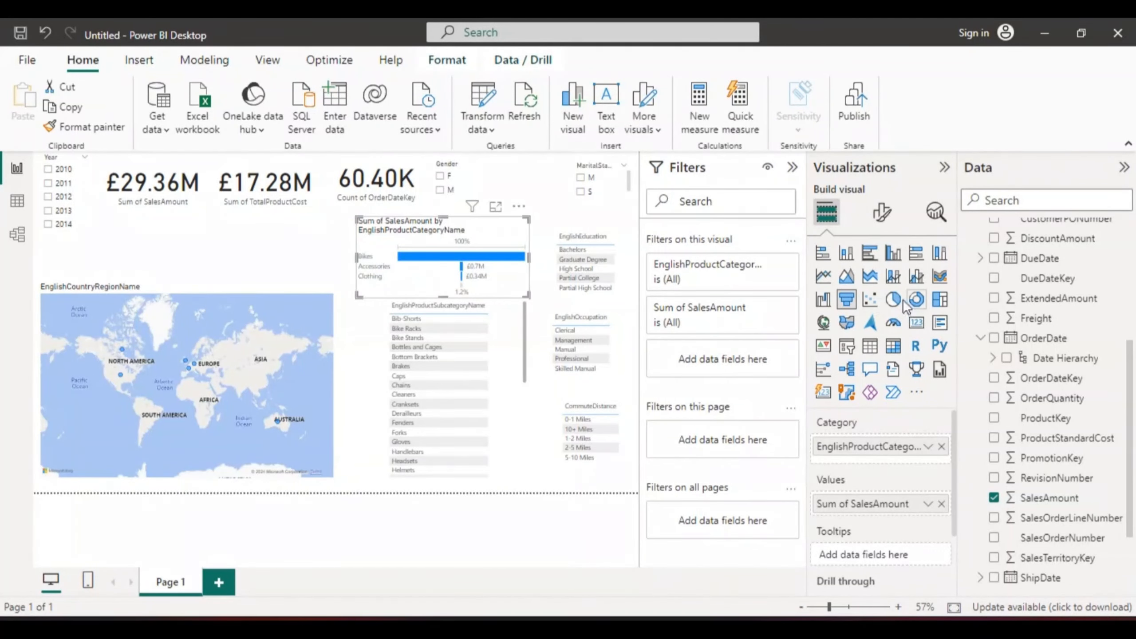
left_click(939, 300)
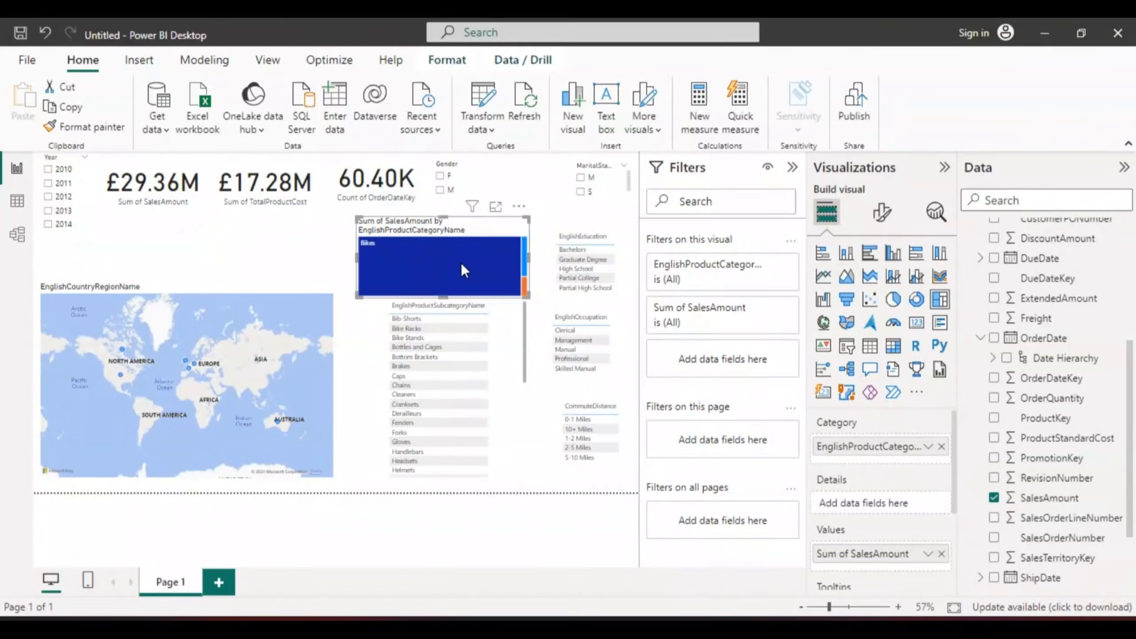
mouse_move(461, 263)
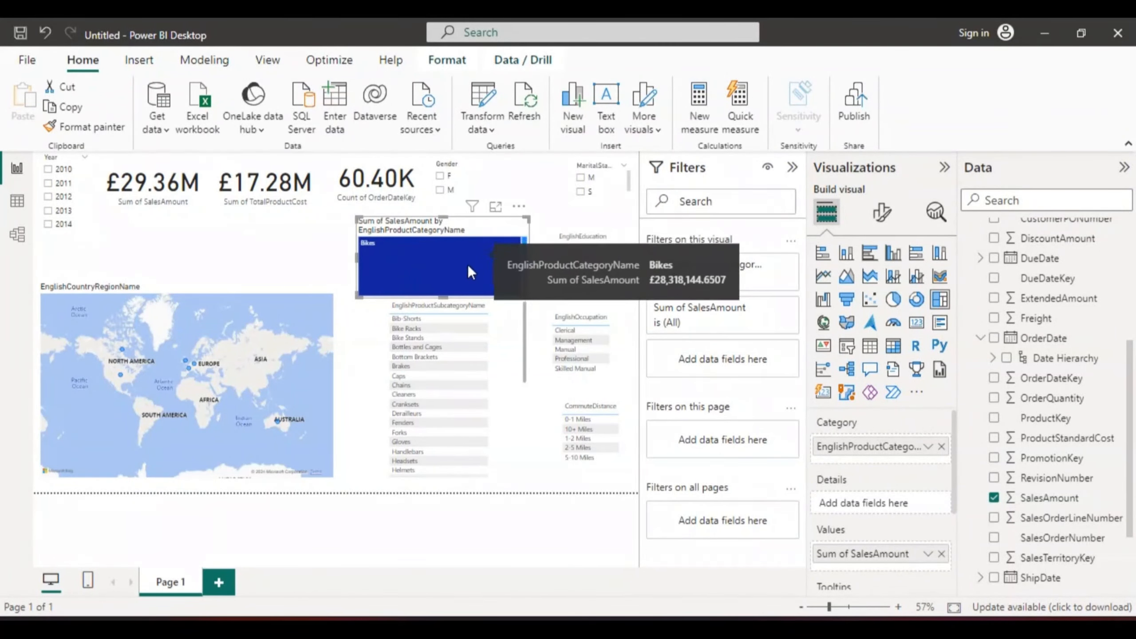
mouse_move(524, 277)
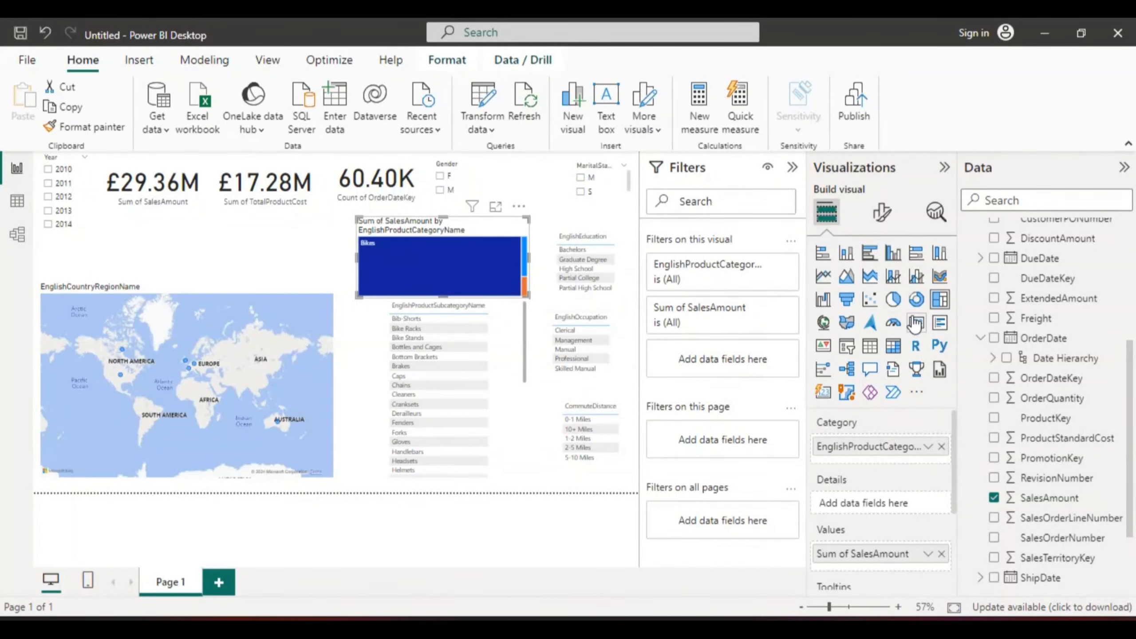
left_click(893, 300)
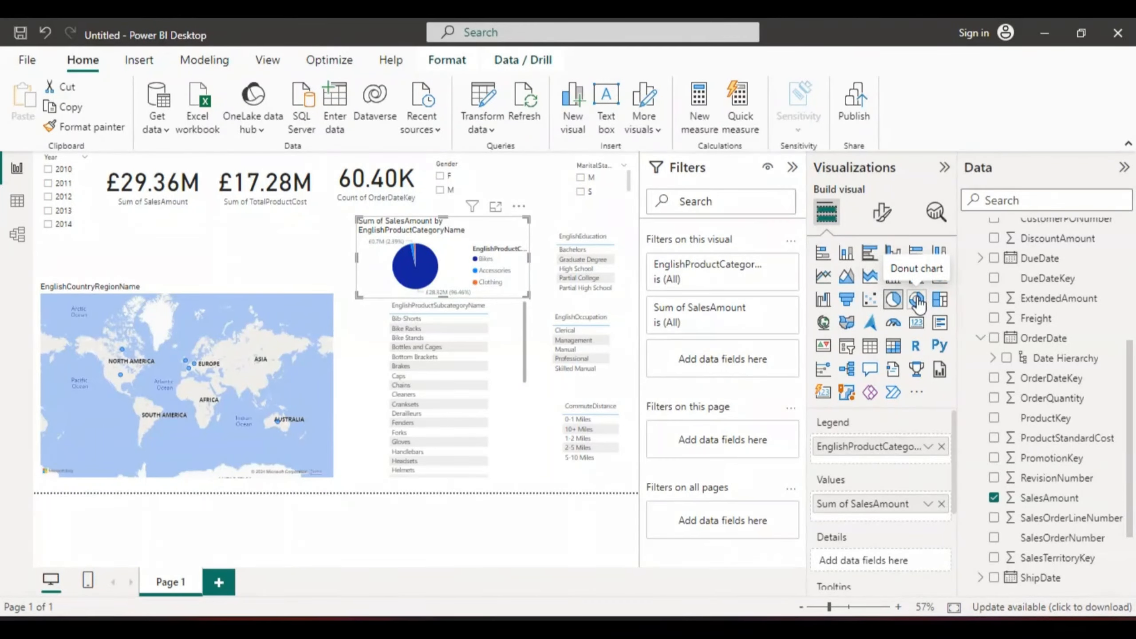
left_click(916, 300)
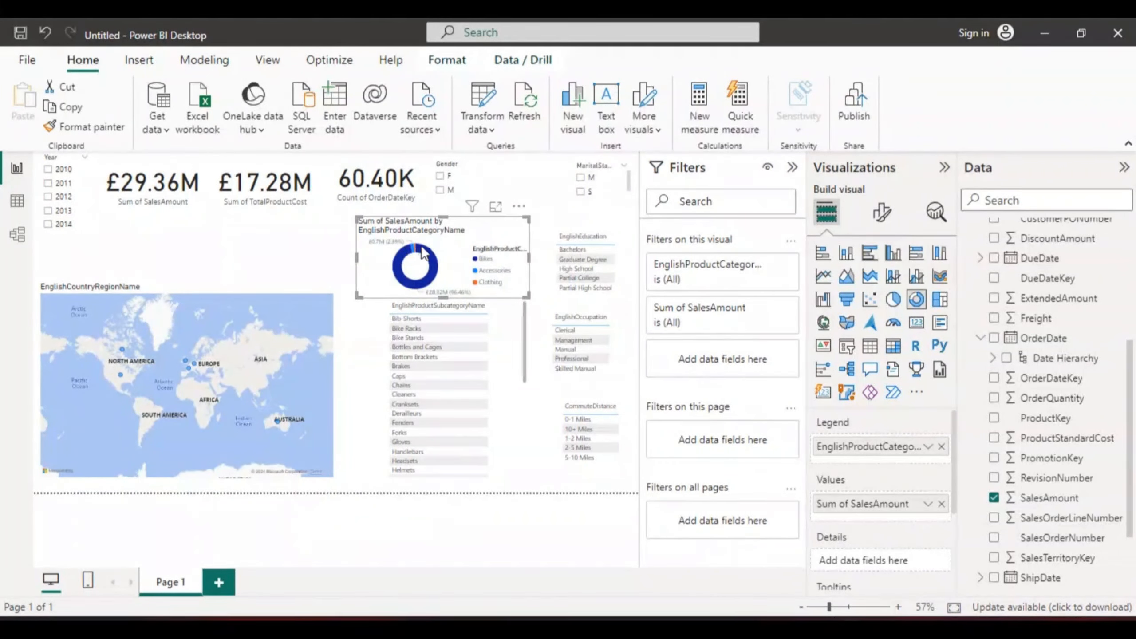
Step: Move the donut chart to the upper left under the cards and the Year slicer to the top of the report
mouse_move(380, 240)
left_click_drag(370, 258, 92, 249)
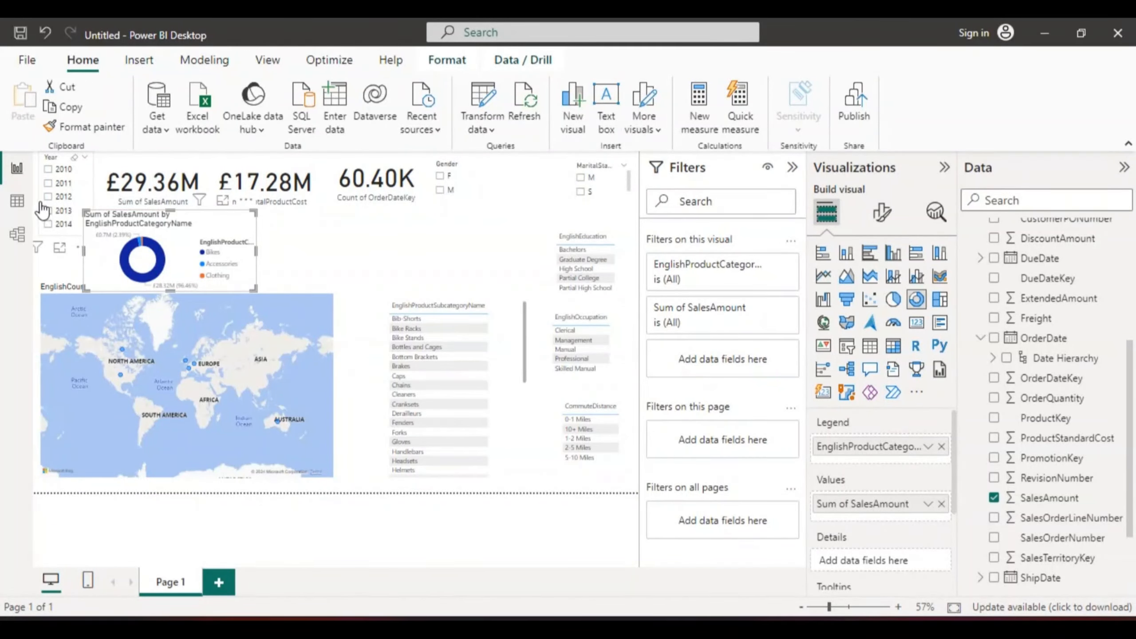
left_click_drag(42, 210, 494, 208)
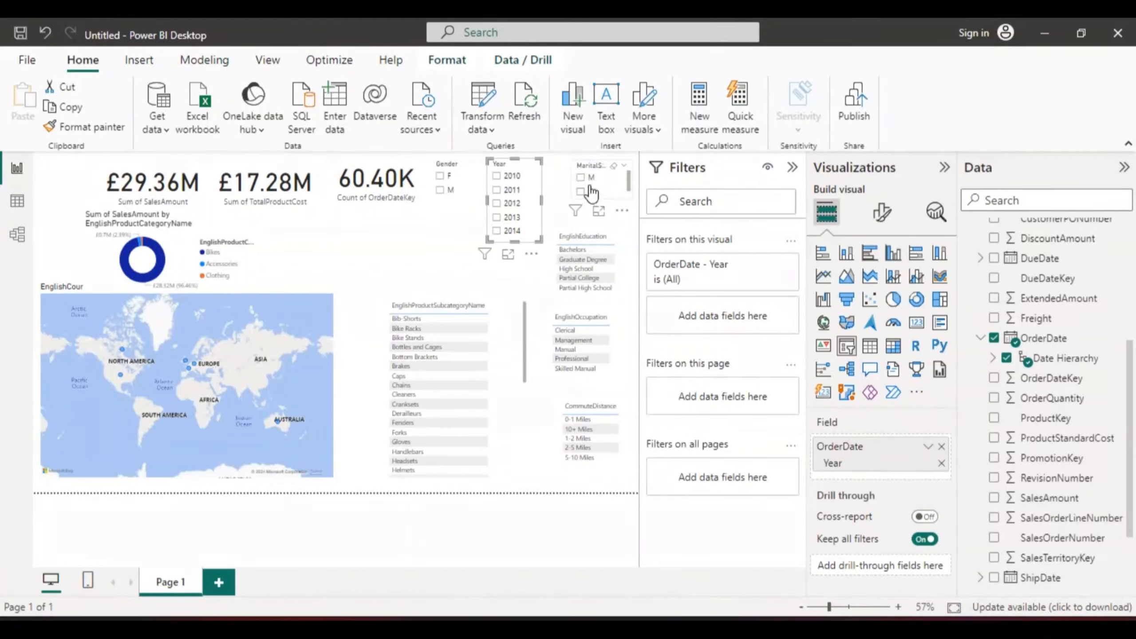
Step: Rearrange the slicers, moving MaritalStatus beside the donut and nudging the CommuteDistance, occupation, education and Year slicers
left_click_drag(589, 188, 418, 255)
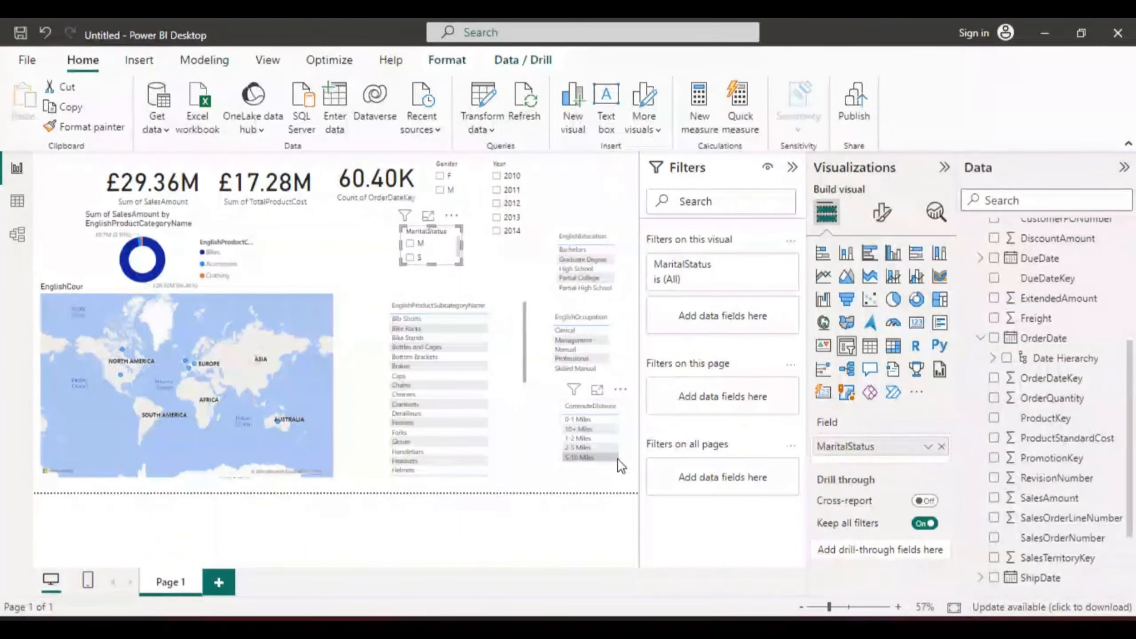
mouse_move(617, 458)
left_mouse_down()
mouse_move(628, 479)
mouse_move(615, 470)
mouse_move(624, 464)
left_mouse_up()
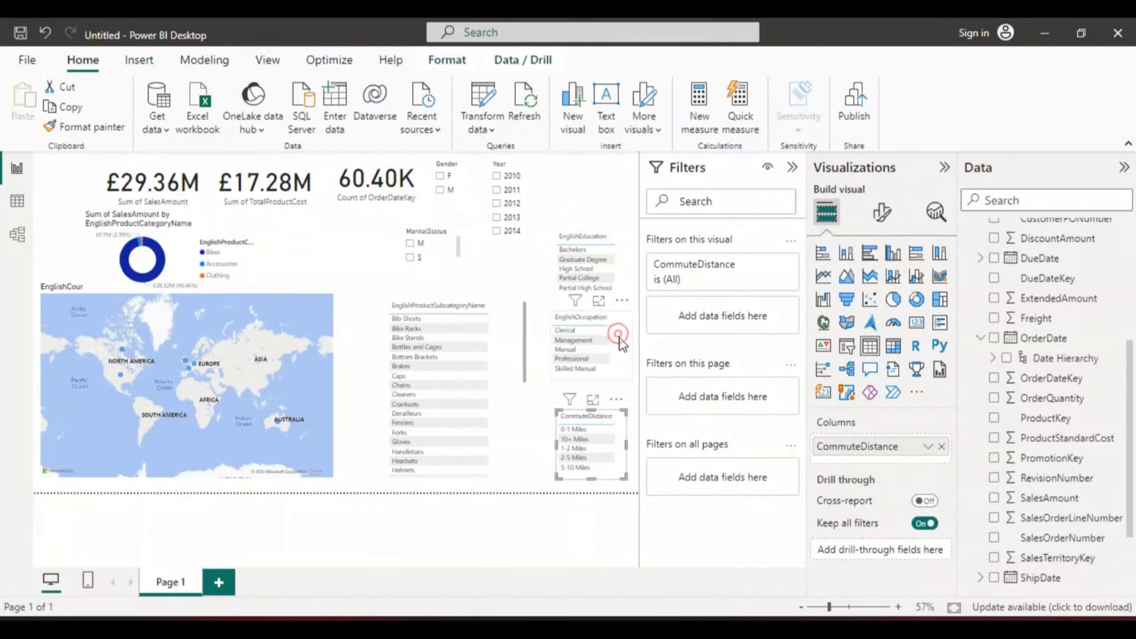
left_click_drag(619, 338, 620, 345)
left_click_drag(617, 275, 617, 284)
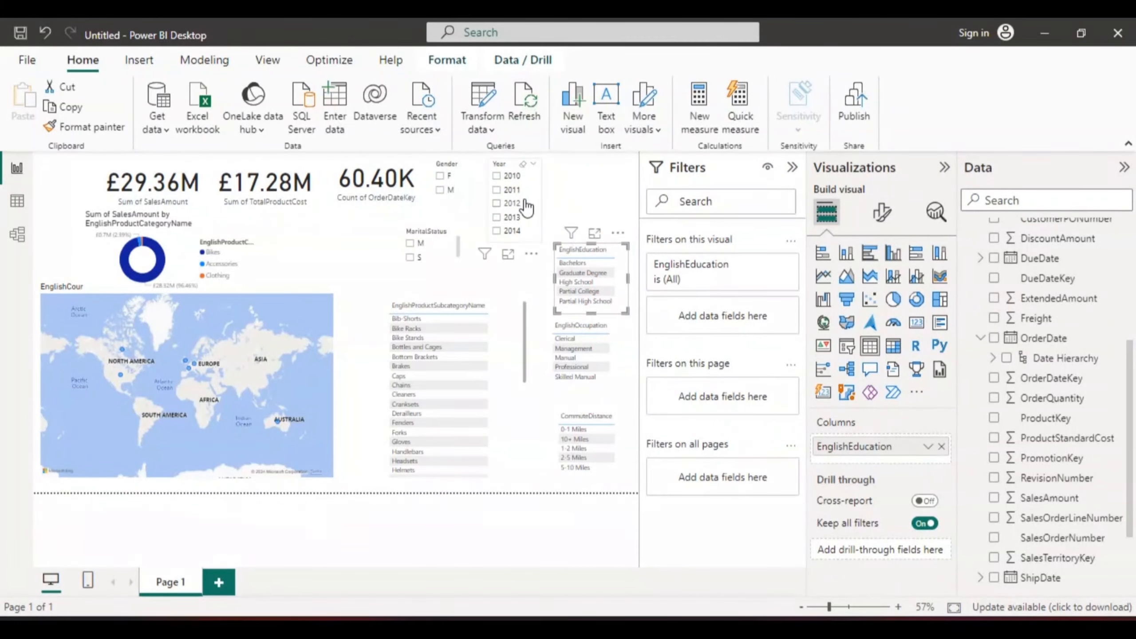
left_click_drag(534, 199, 614, 197)
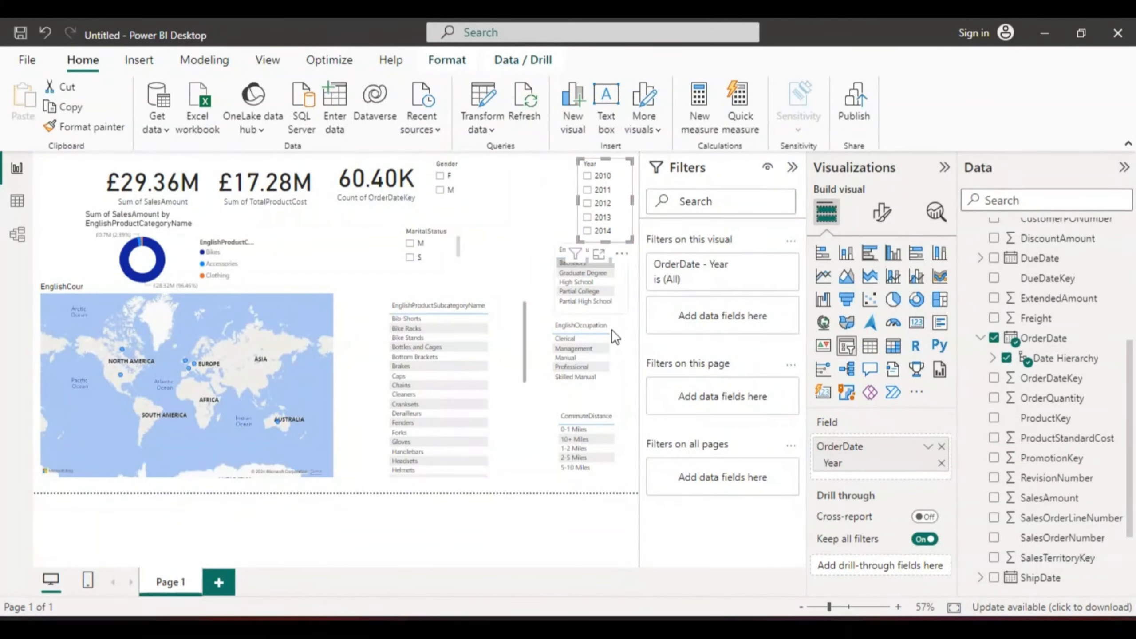
left_click(605, 389)
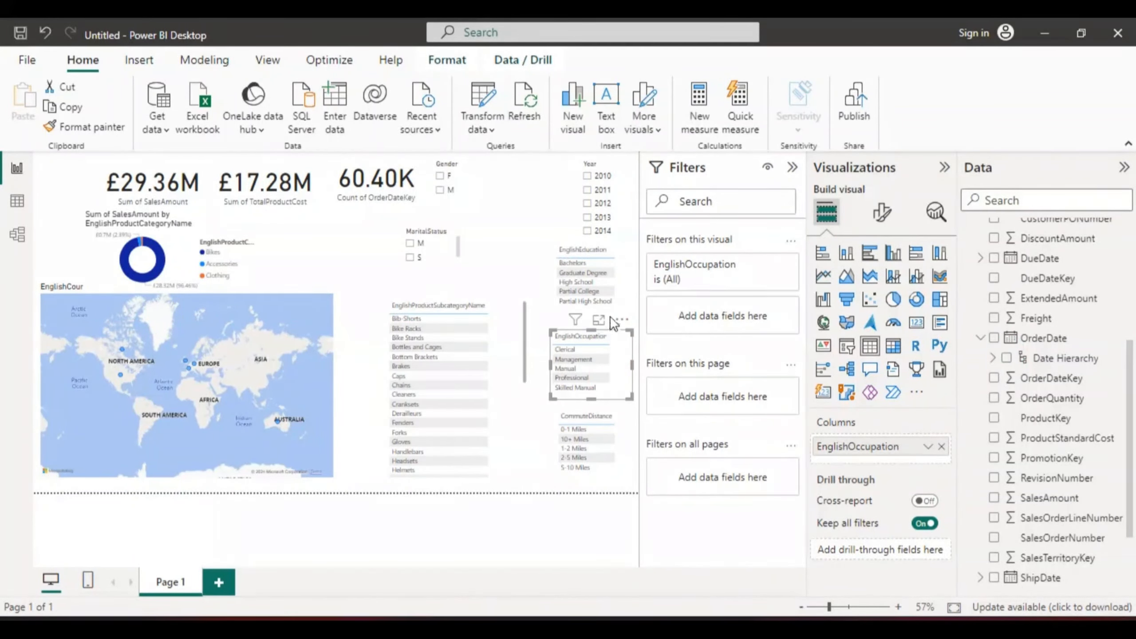
mouse_move(608, 308)
left_mouse_down()
mouse_move(605, 293)
mouse_move(607, 302)
left_mouse_up()
Step: Move the MaritalStatus slicer to the top row beside Gender and clear the stray education slicer selection
left_click(607, 300)
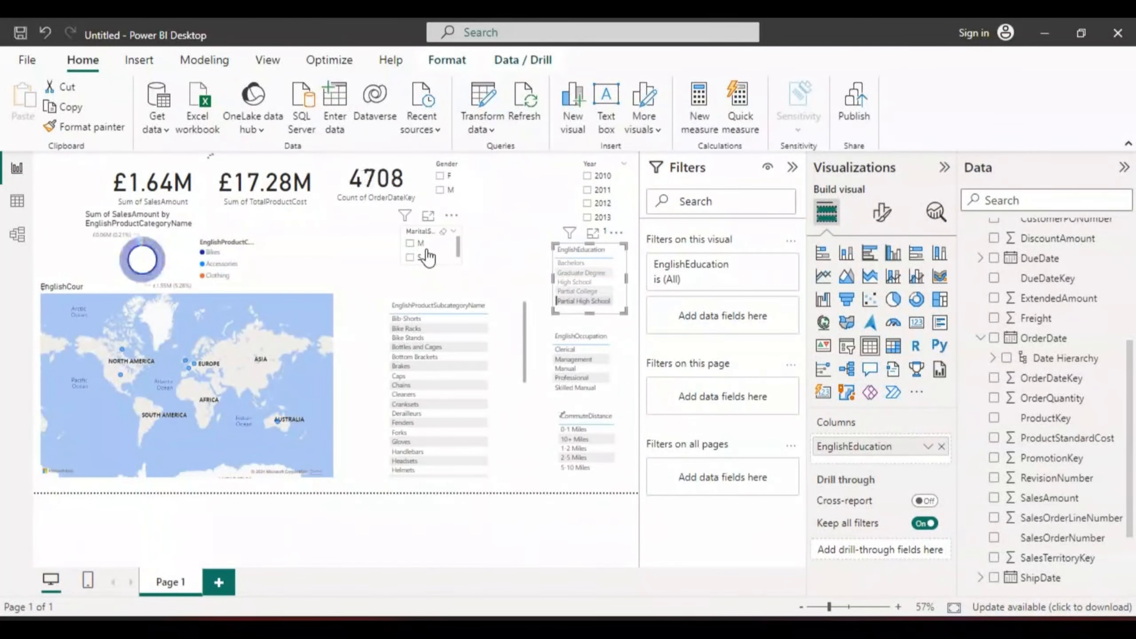
left_click_drag(436, 267, 543, 183)
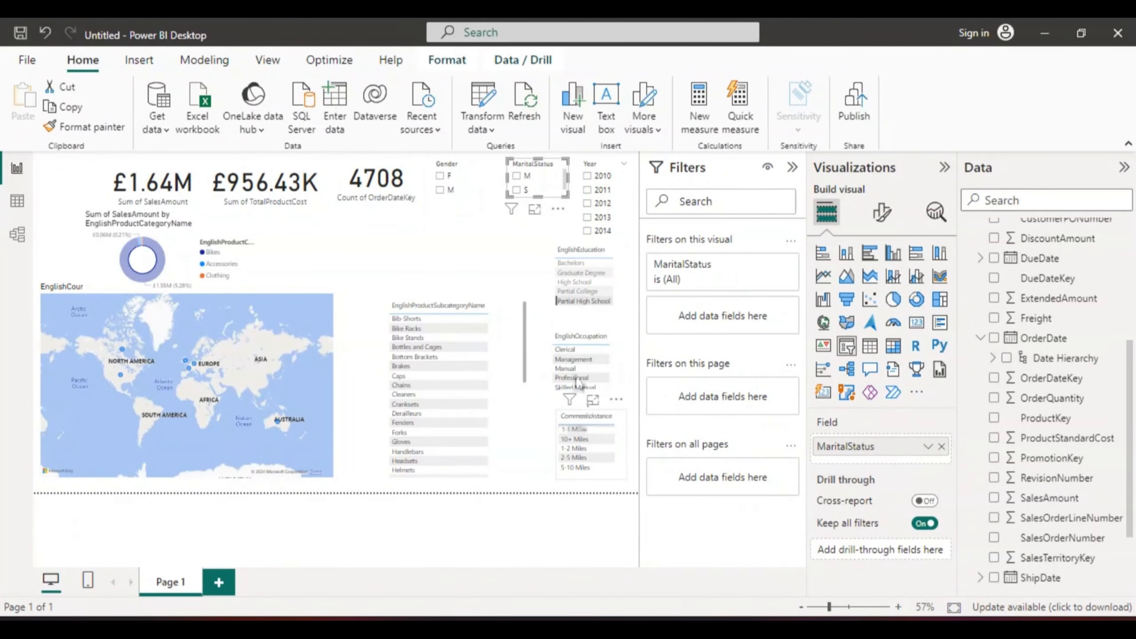
left_click(619, 249)
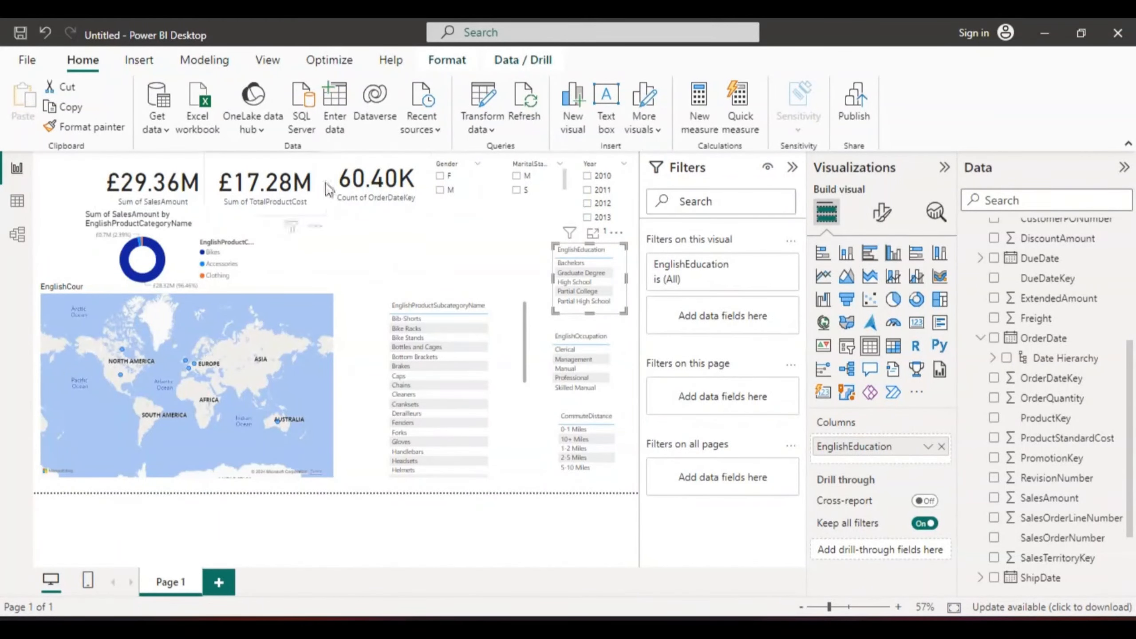
Step: Rearrange the top row: donut chart into the top-left corner, SalesAmount and TotalProductCost cards beside the order count card
left_click(155, 173)
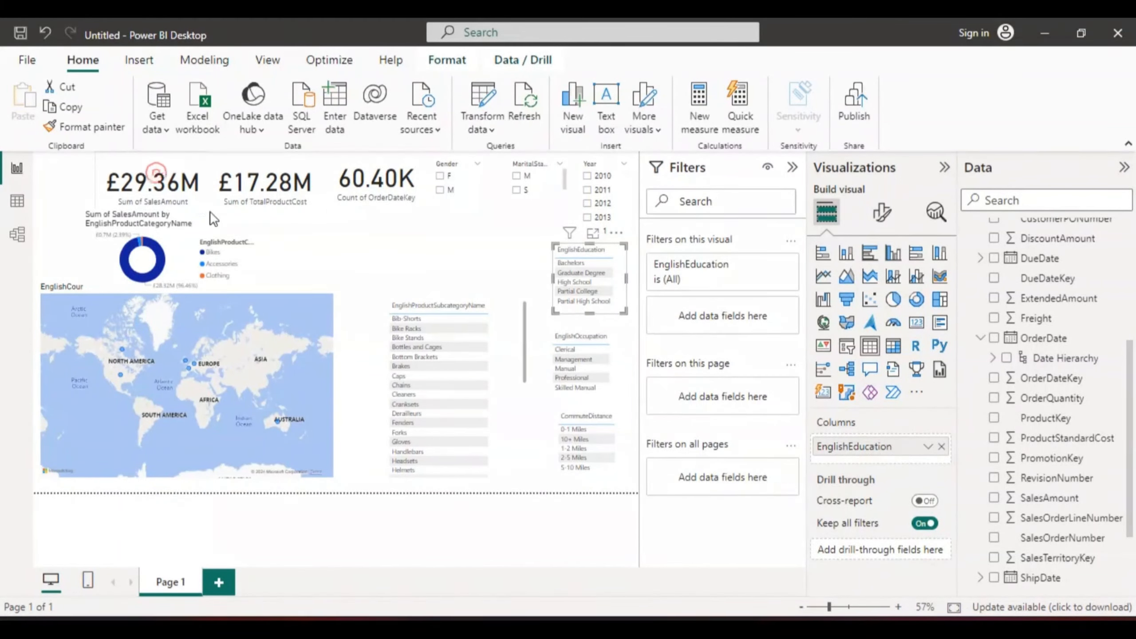
left_click_drag(157, 173, 503, 223)
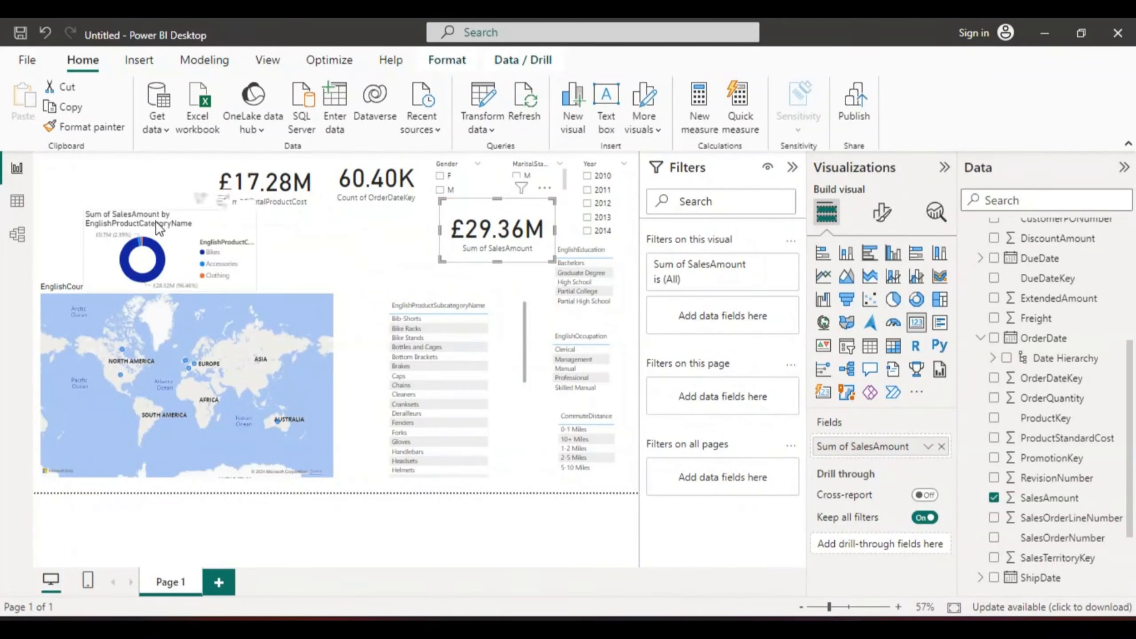
left_click_drag(157, 224, 115, 177)
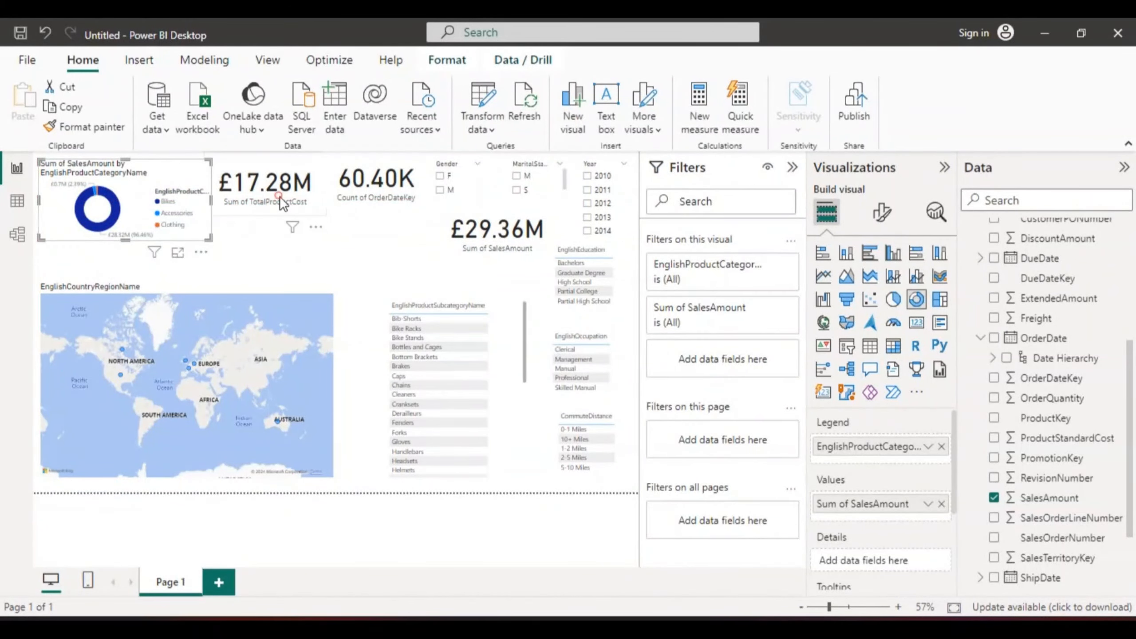
left_click_drag(279, 197, 397, 258)
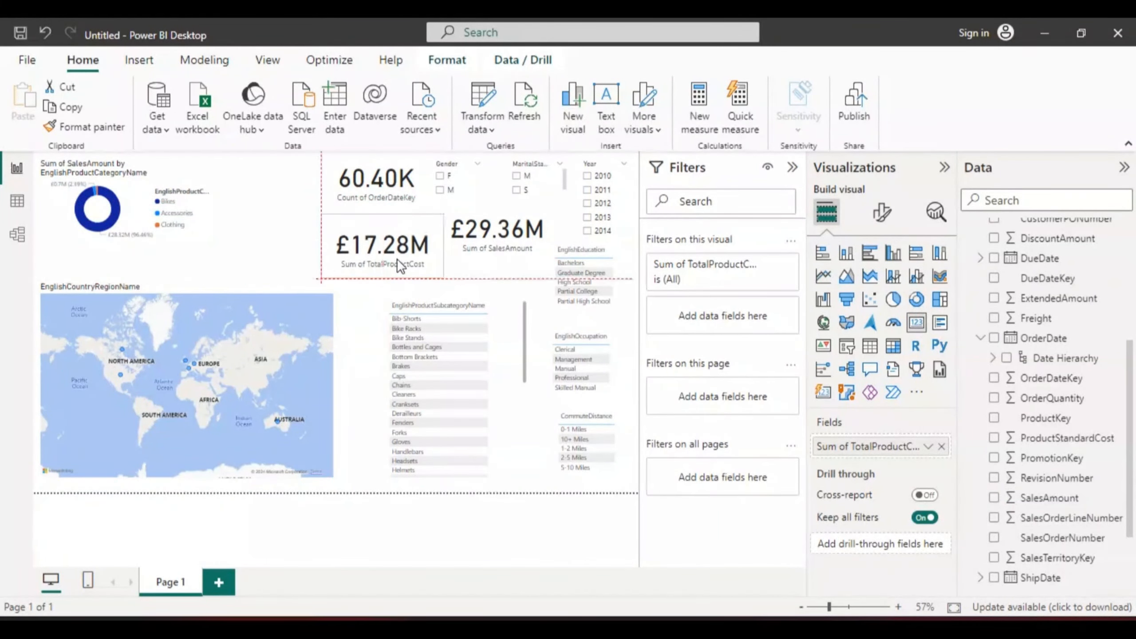
Step: Widen the donut chart to the right and extend its bottom edge downward
left_click(197, 192)
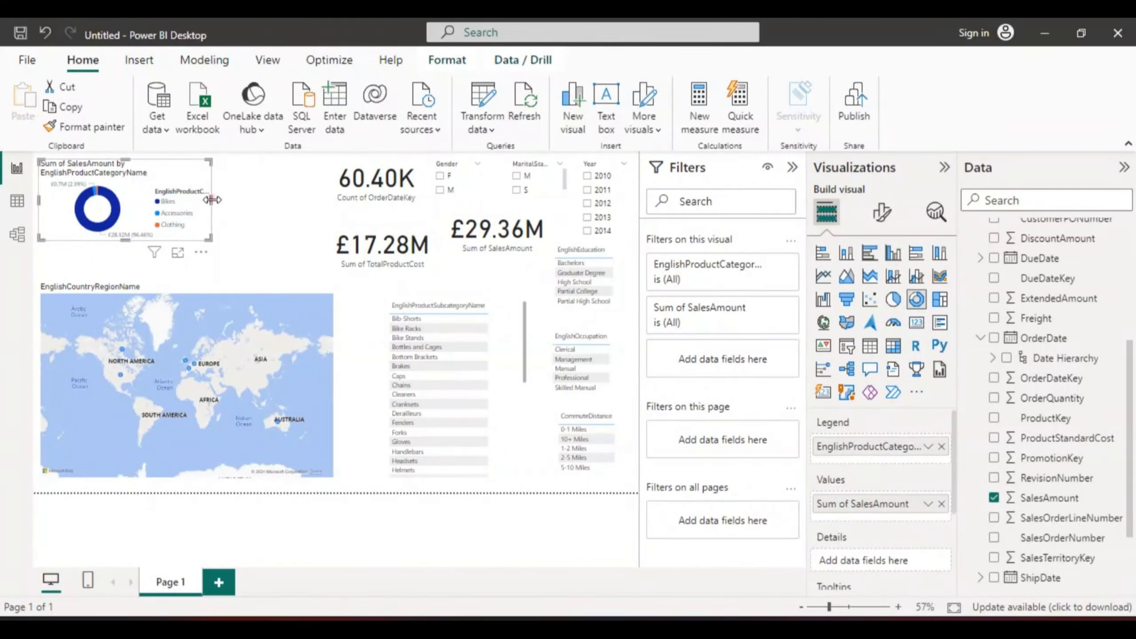
left_click_drag(212, 200, 320, 197)
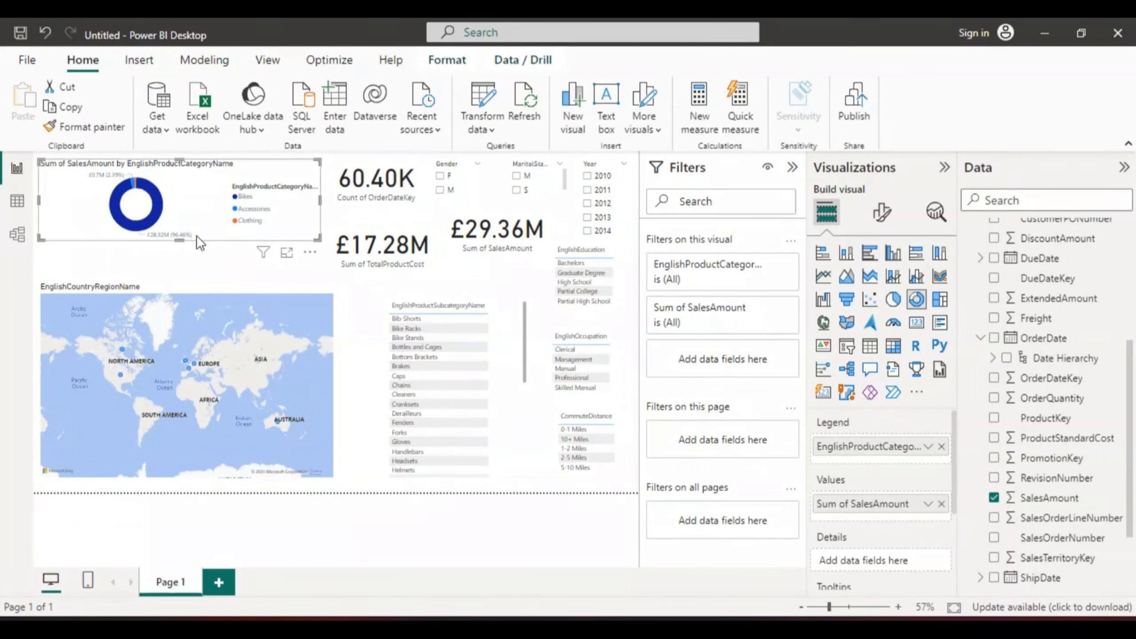
left_click_drag(179, 241, 186, 259)
Step: Resize the country map, raising its top edge and widening it slightly to the right
left_click(200, 306)
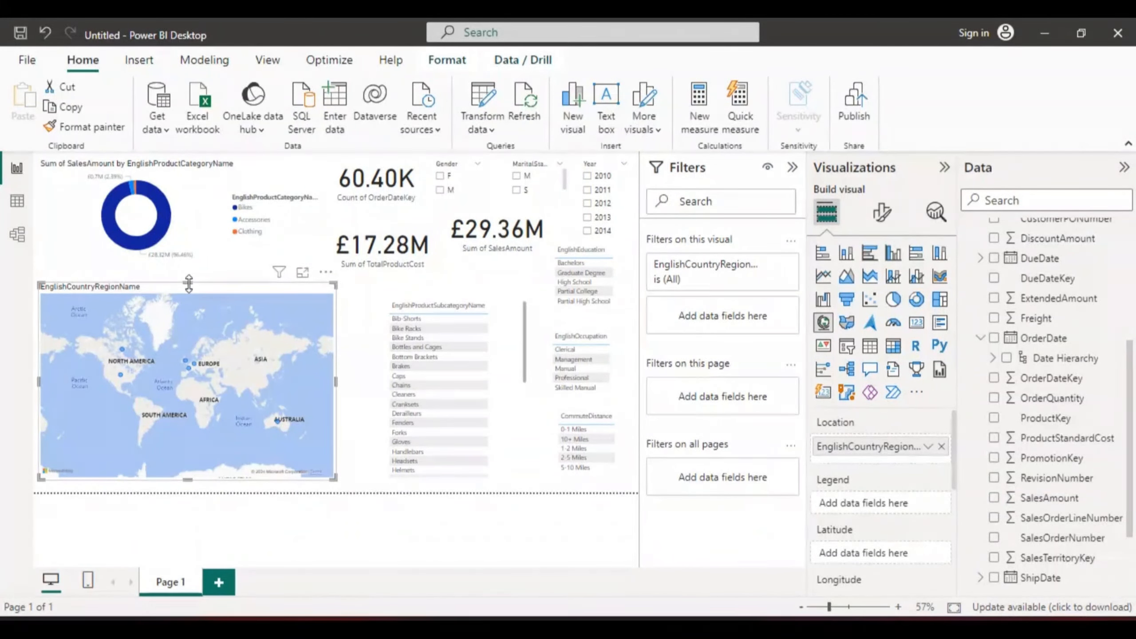
left_click_drag(187, 282, 189, 266)
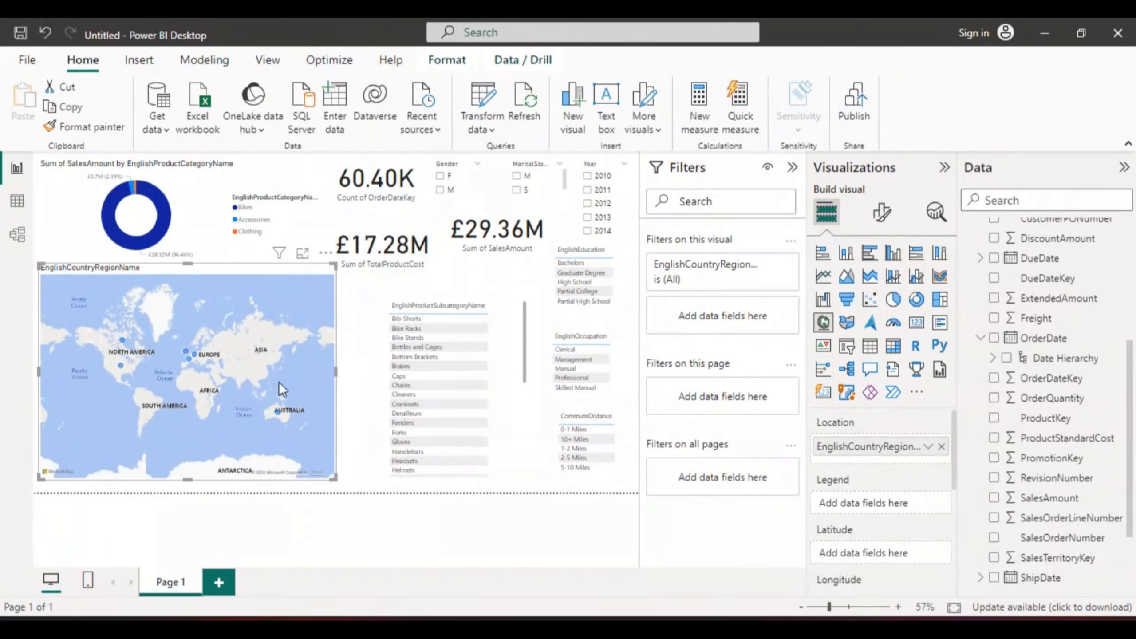
left_click_drag(335, 370, 347, 370)
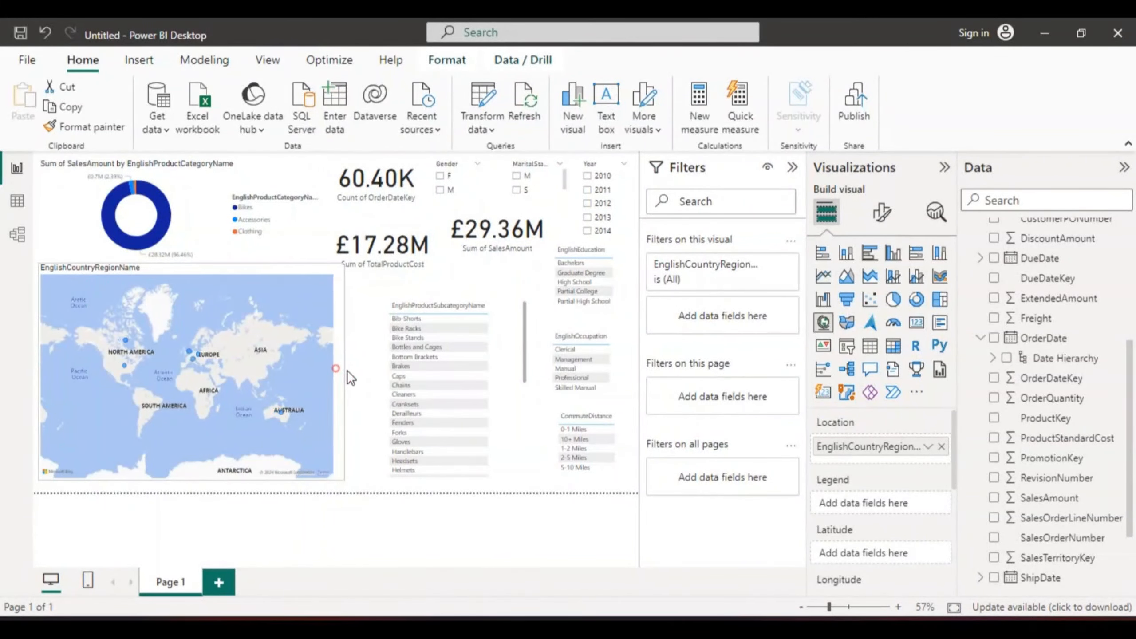
left_click(375, 297)
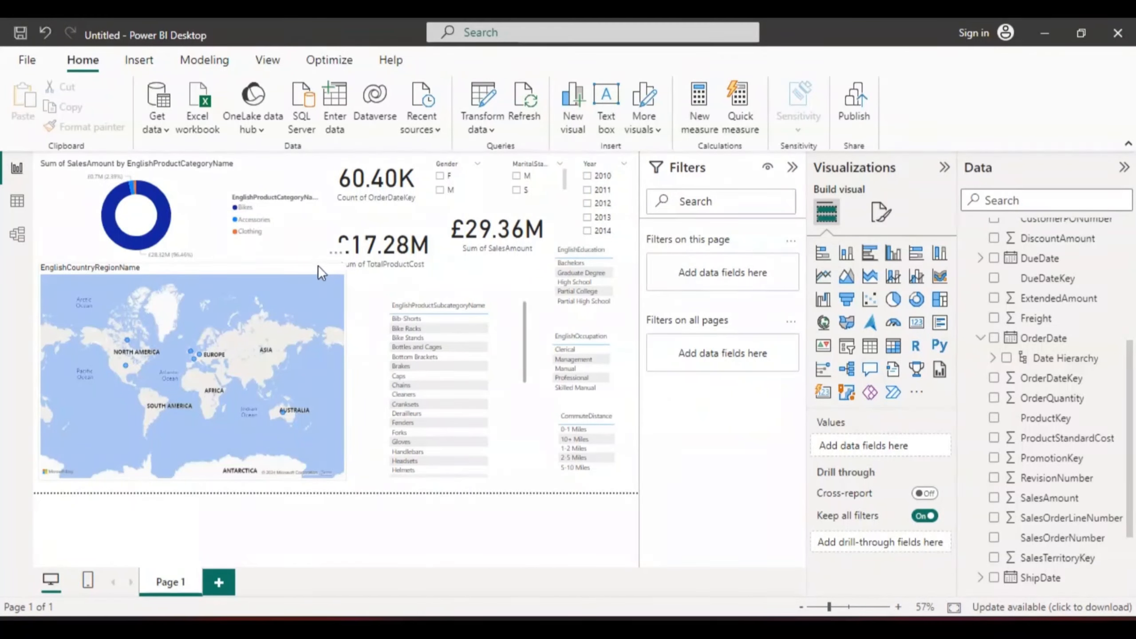
left_click(205, 279)
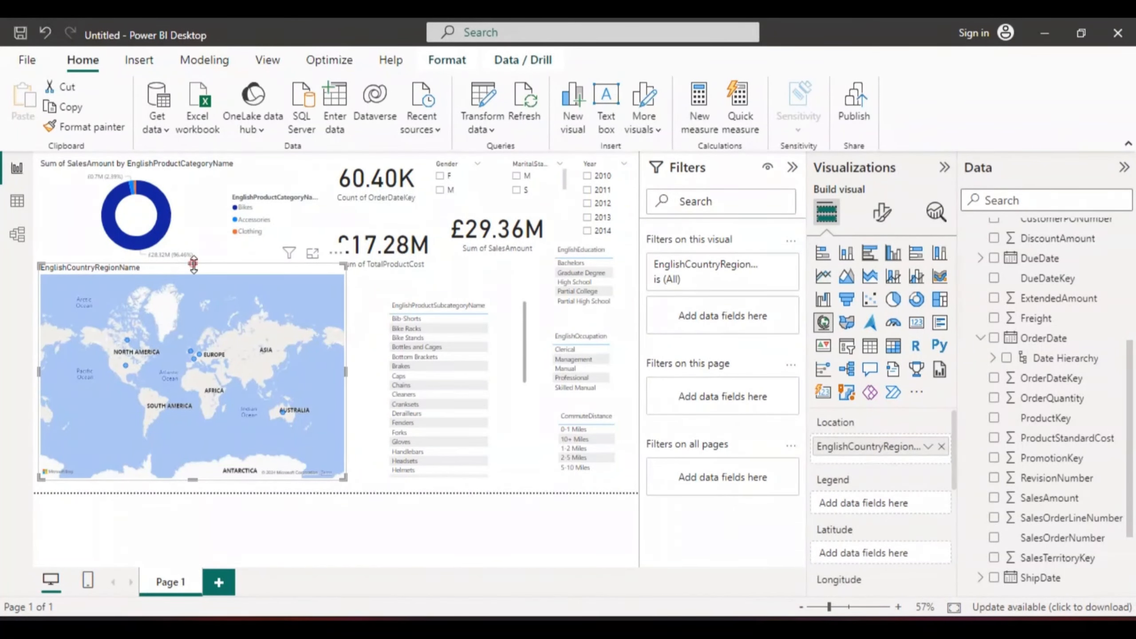
left_click_drag(193, 264, 193, 270)
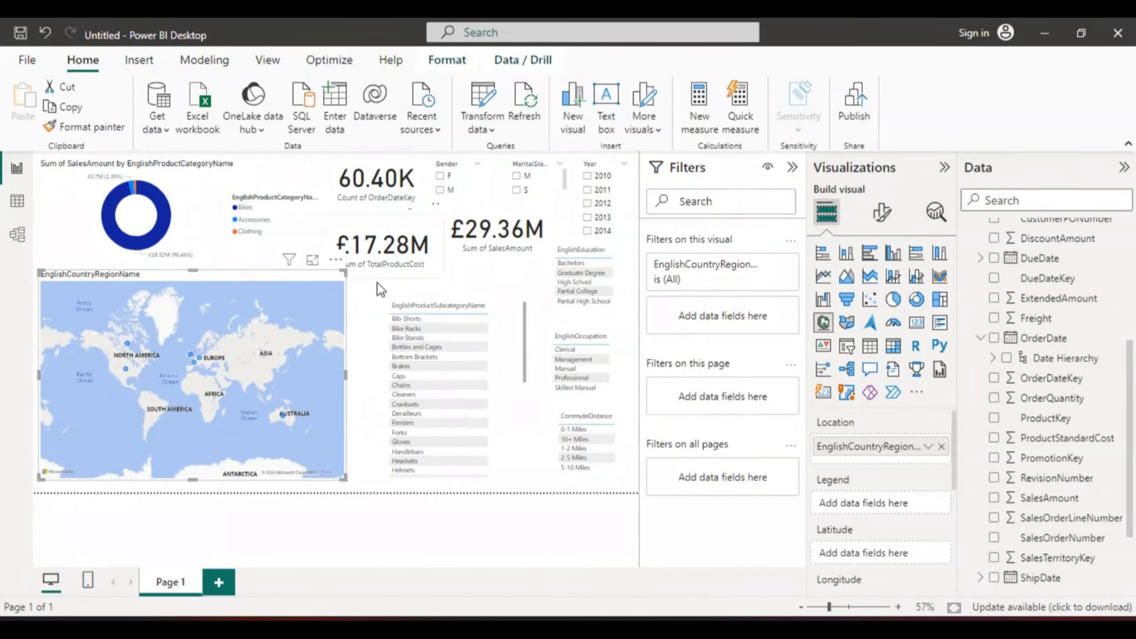
left_click(462, 269)
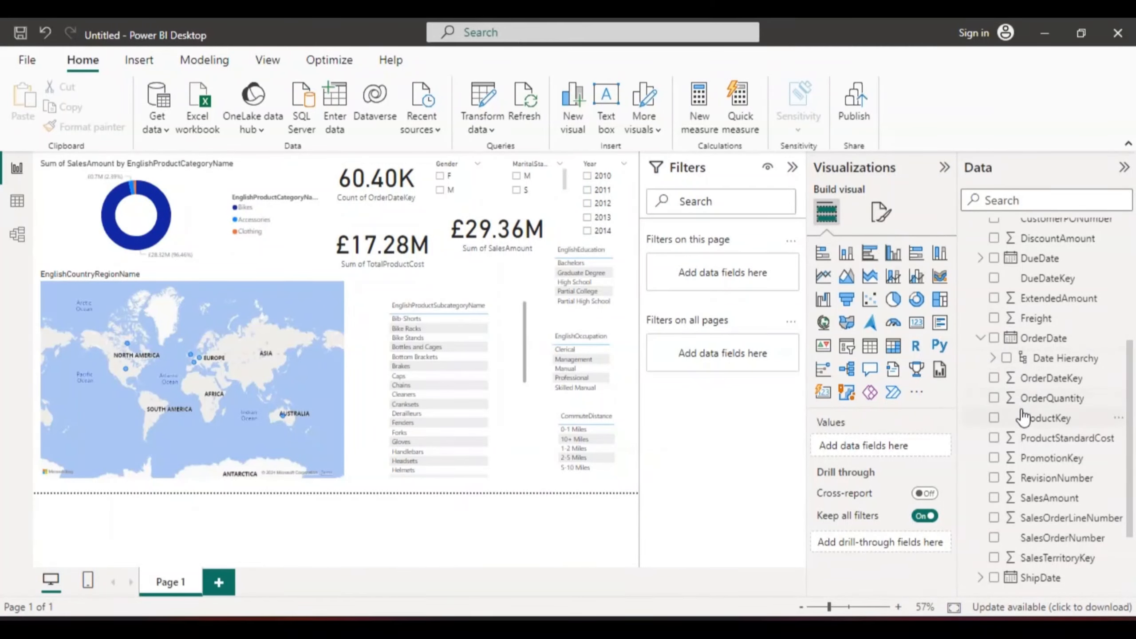
Step: Try adding OrderQuantity to the report, then undo the new chart
left_click(993, 397)
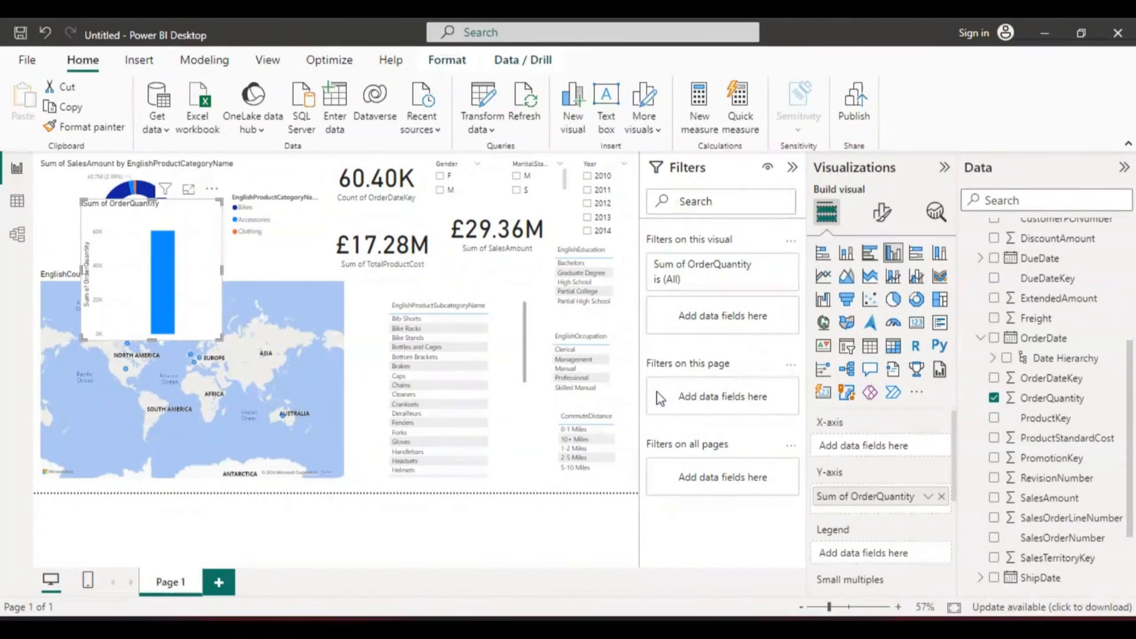
left_click(45, 32)
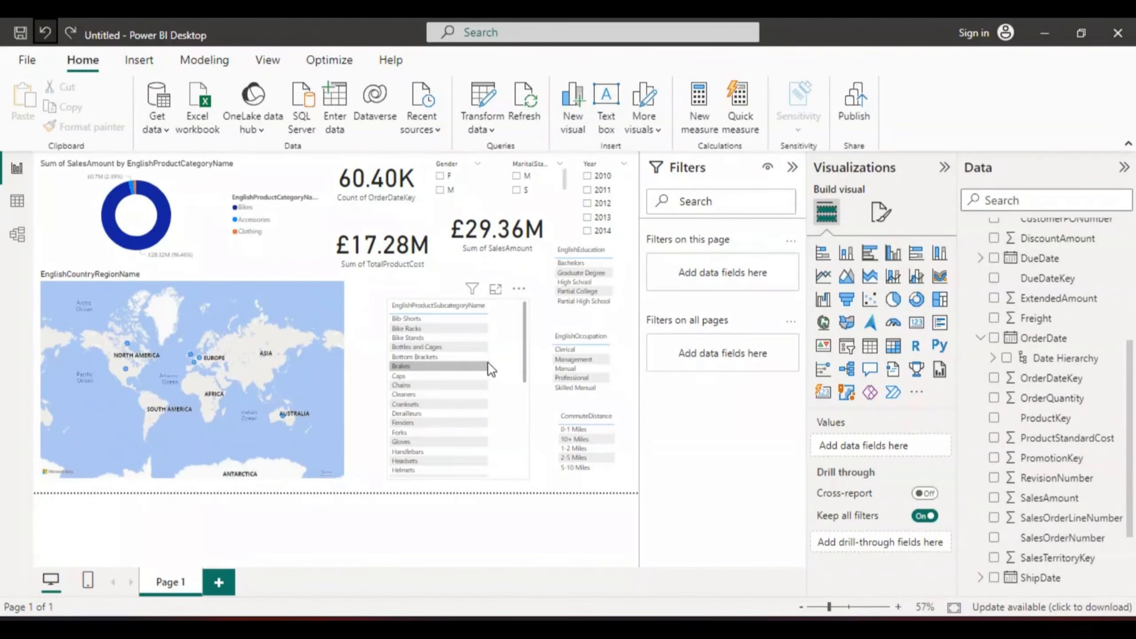
Step: Convert the product subcategory table into a pie chart
left_click(507, 351)
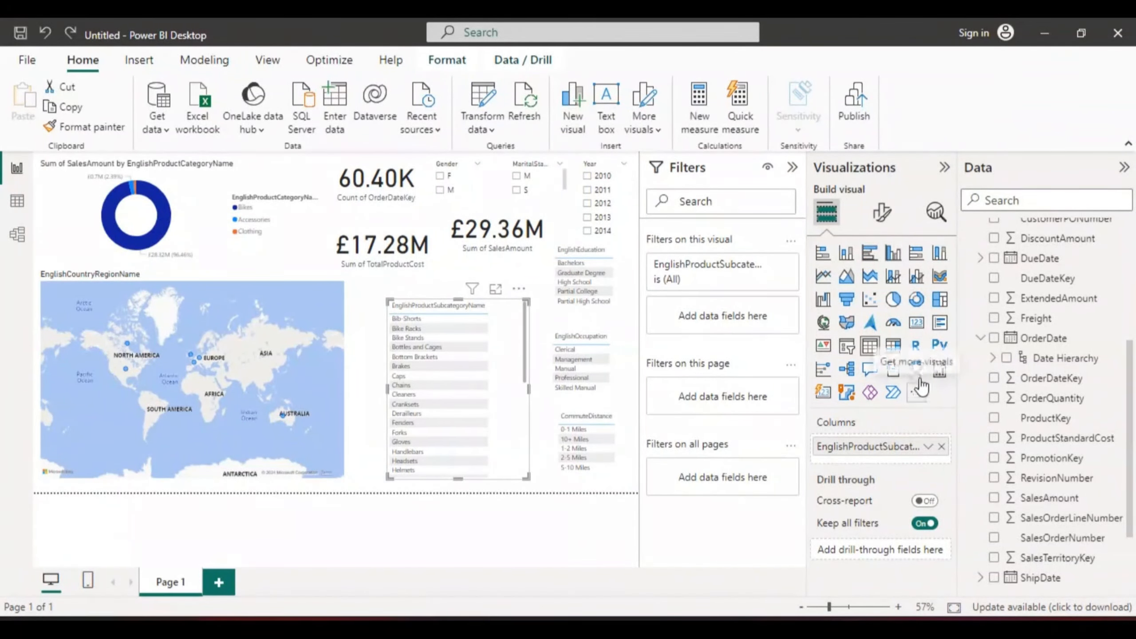
left_click(893, 300)
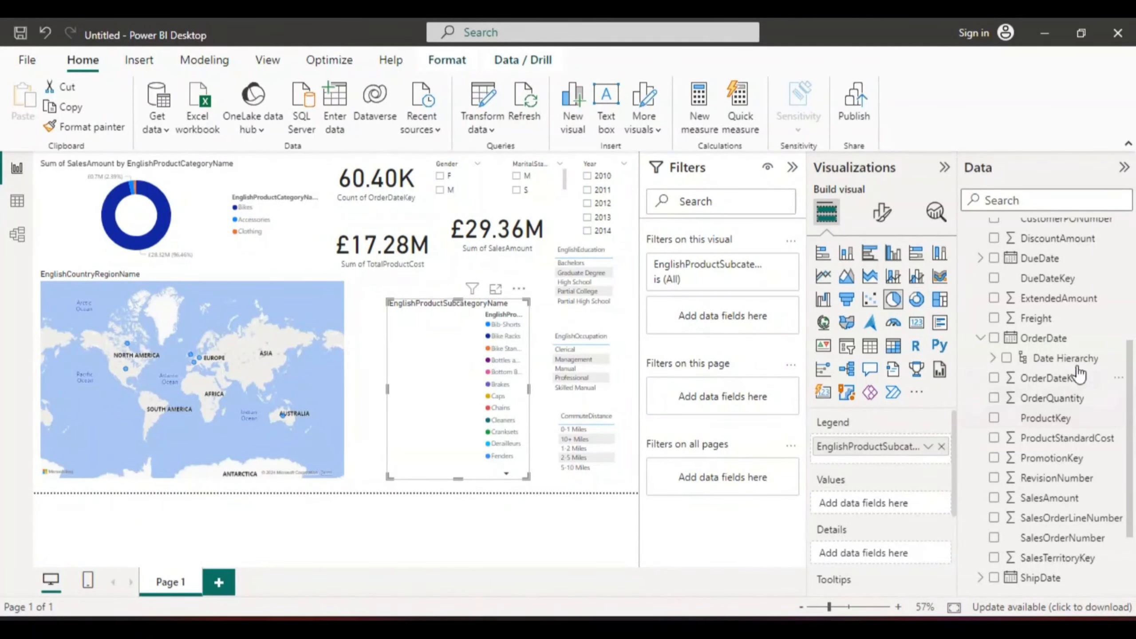
Step: Add OrderDateKey to the pie chart's values, then undo twice to restore the product subcategory table
left_click(992, 378)
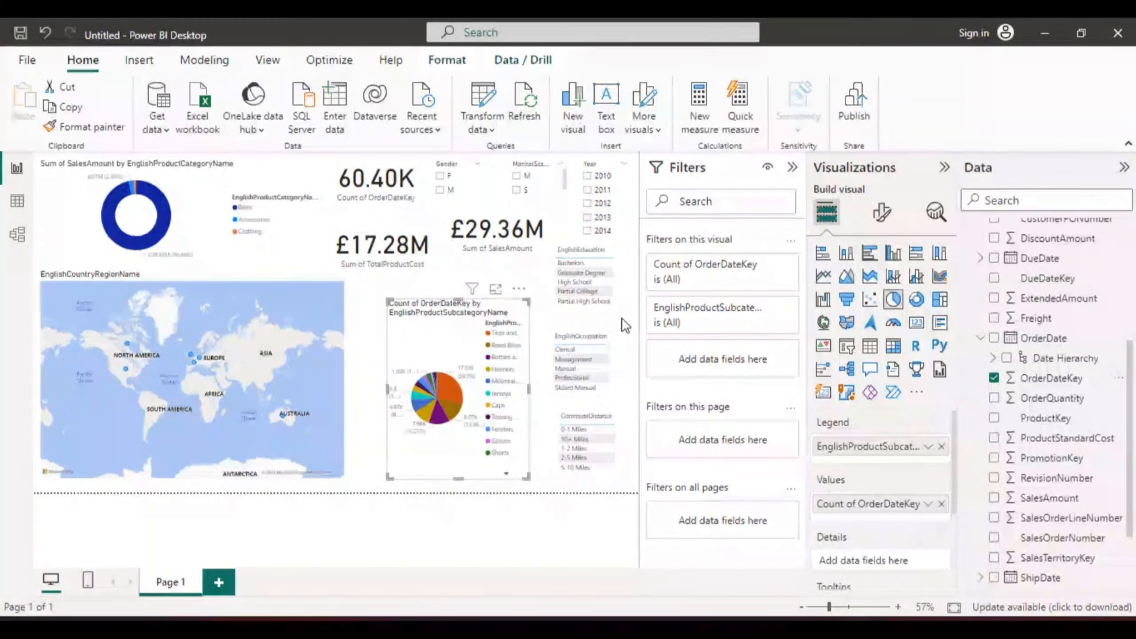
left_click(43, 30)
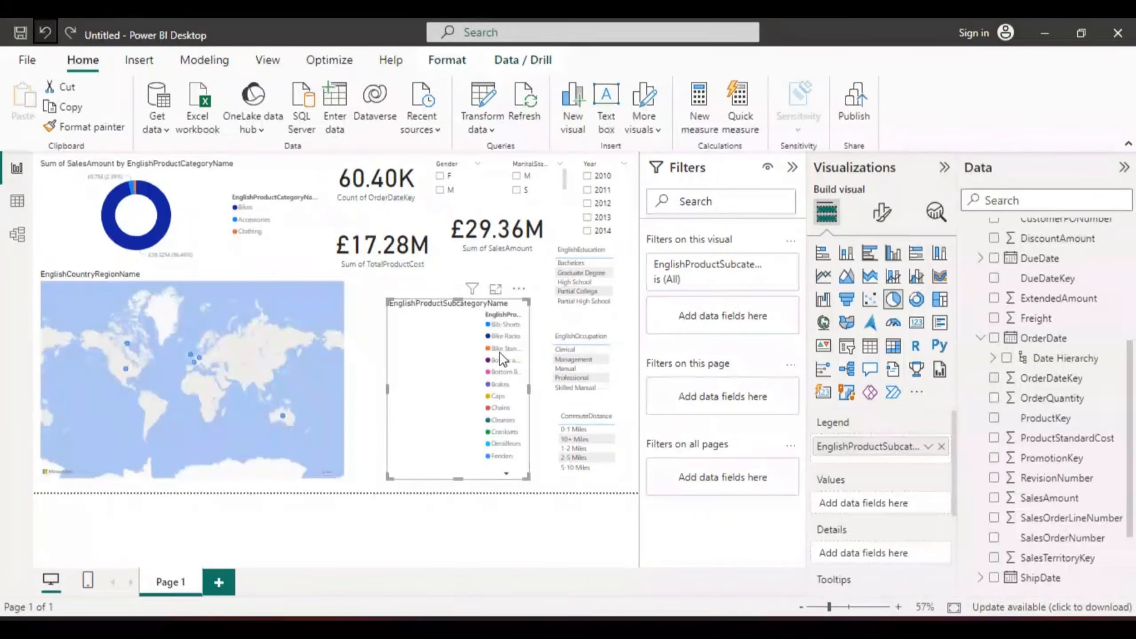
left_click(42, 30)
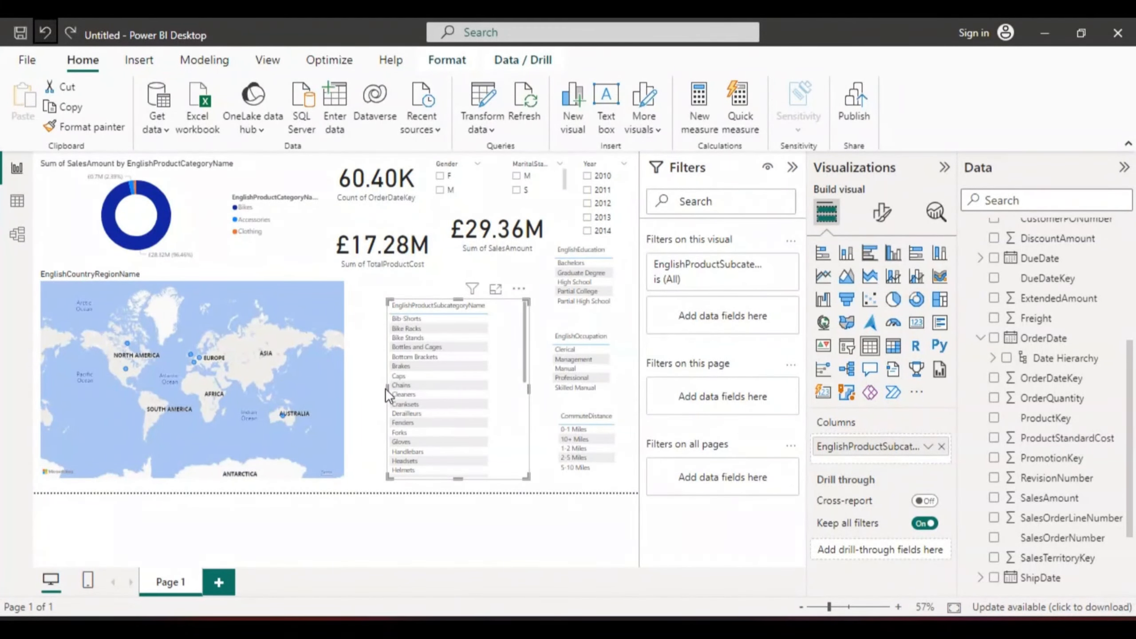
Step: Widen the subcategory table to the left and move it up beneath the cost card
left_click_drag(389, 388, 357, 389)
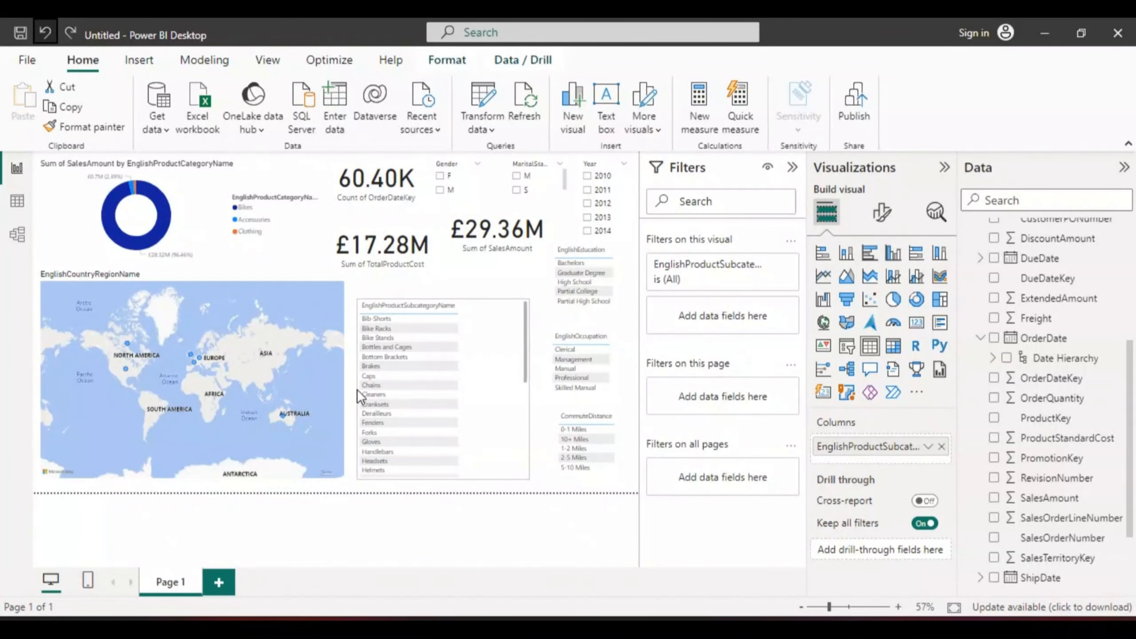
left_click(442, 294)
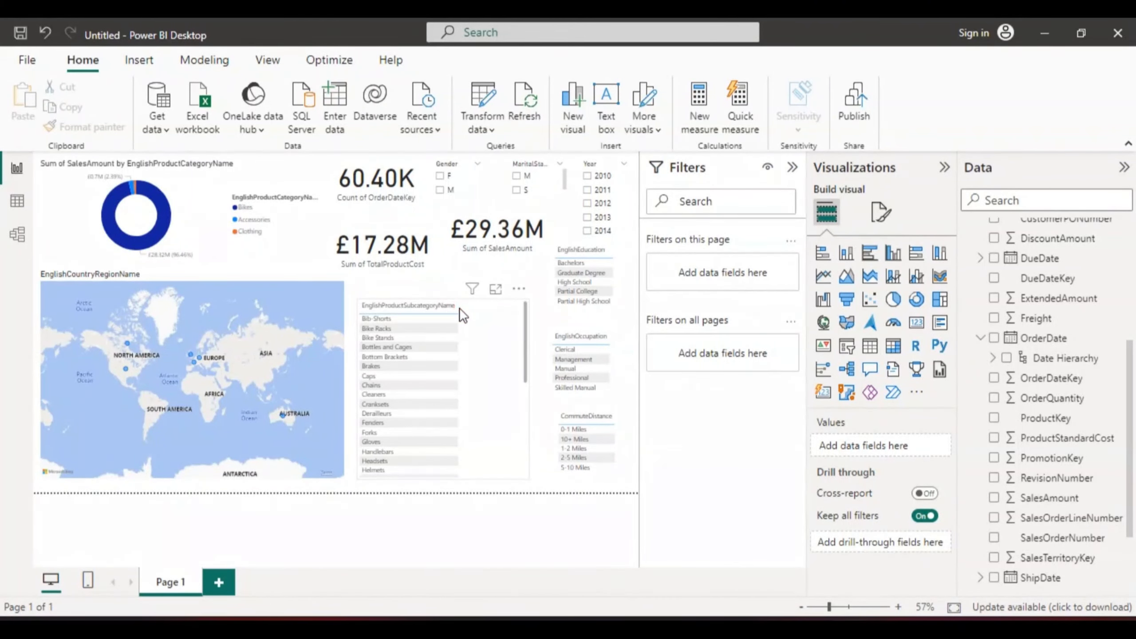
left_click(445, 307)
left_click_drag(443, 299, 438, 277)
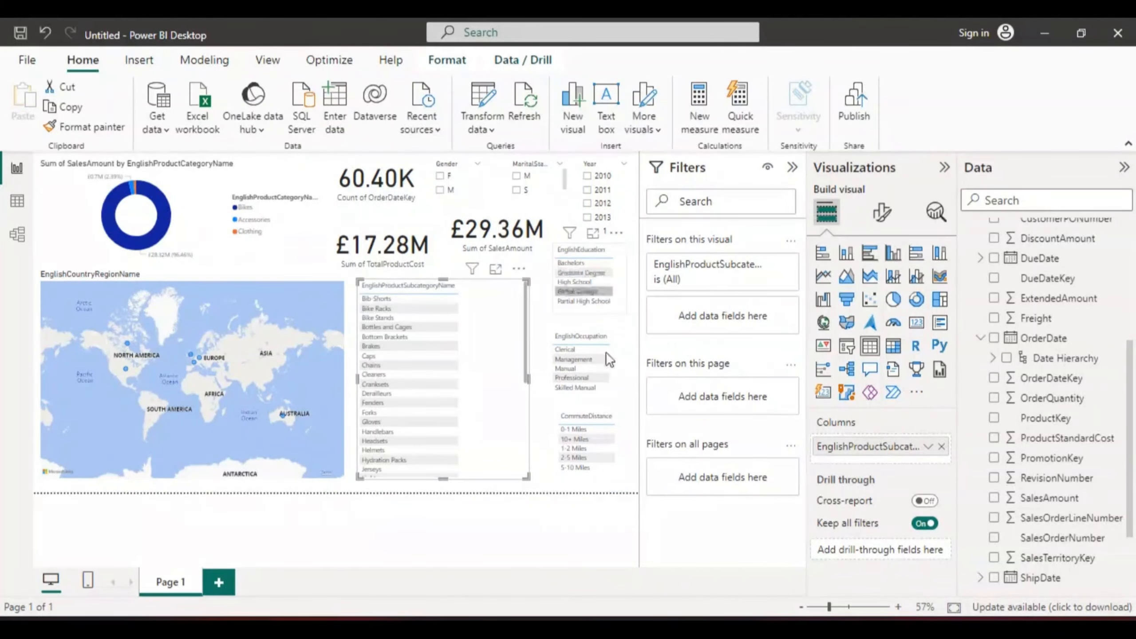
left_click(580, 515)
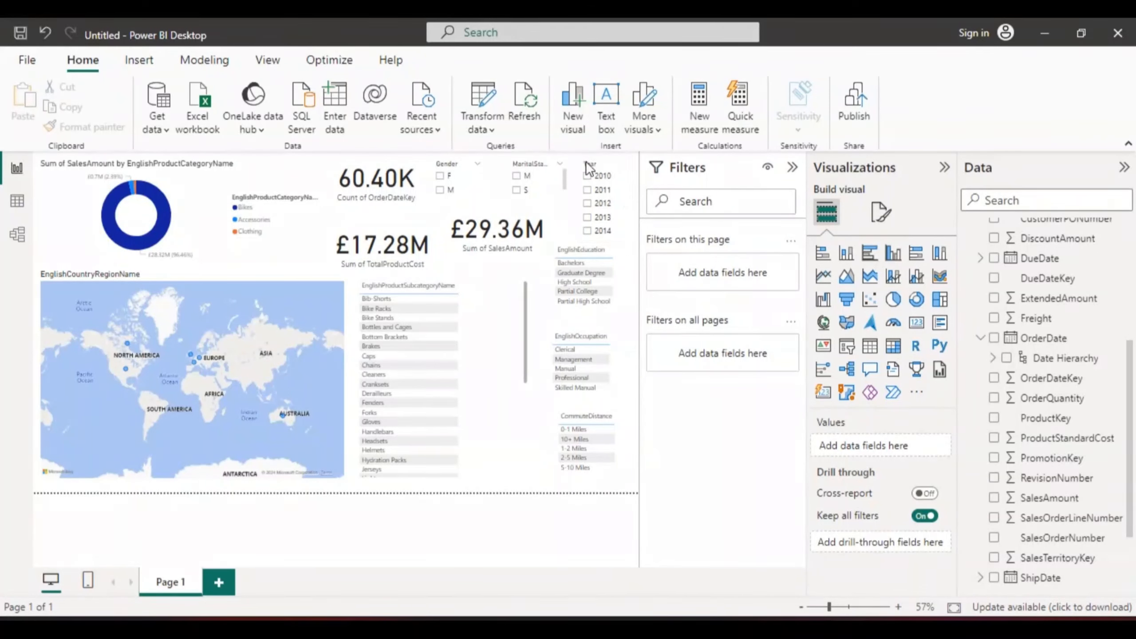
Step: Filter the report by selecting F in the Gender slicer
left_click(441, 177)
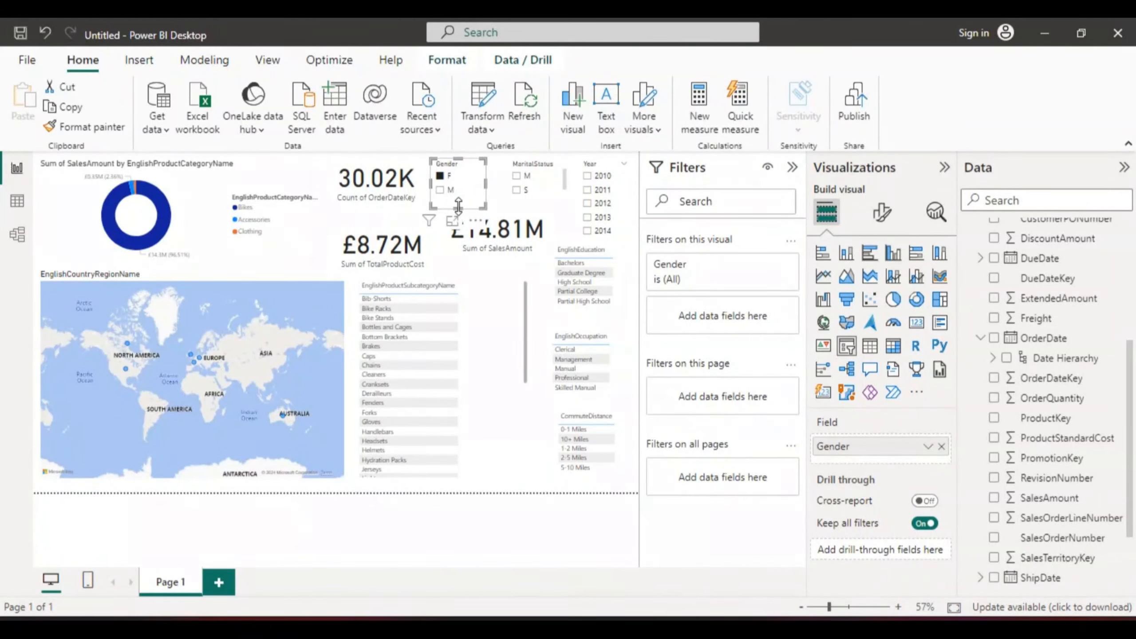
left_click_drag(458, 205, 459, 200)
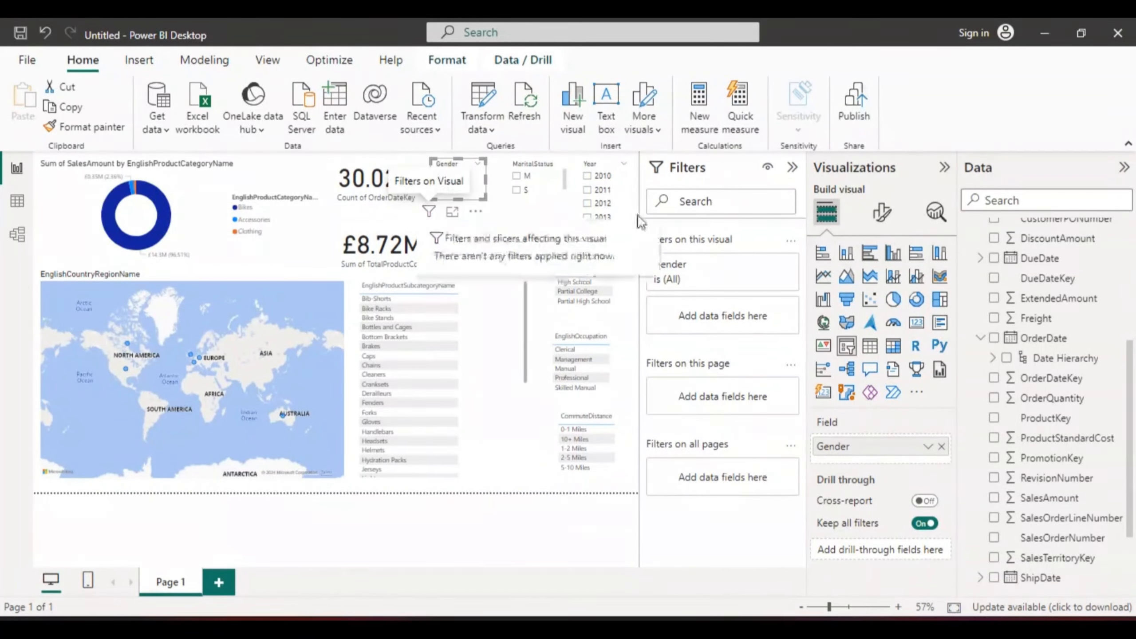
Step: Replace the orders card's OrderDateKey field with OrderQuantity from FactInternetSales
left_click(375, 174)
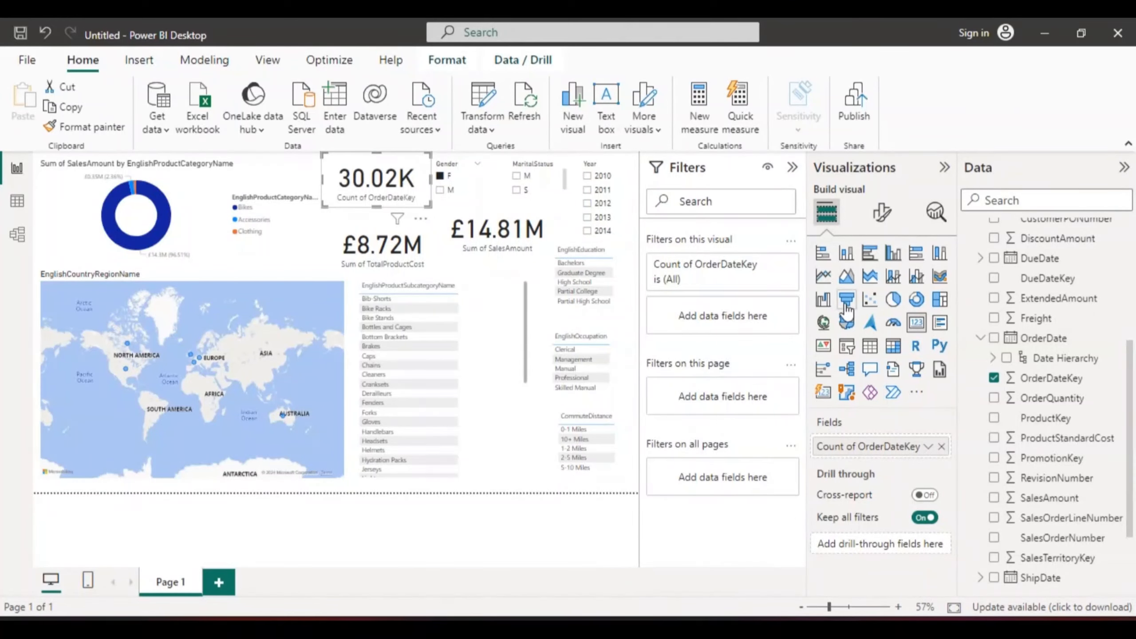
left_click_drag(1129, 381, 1124, 303)
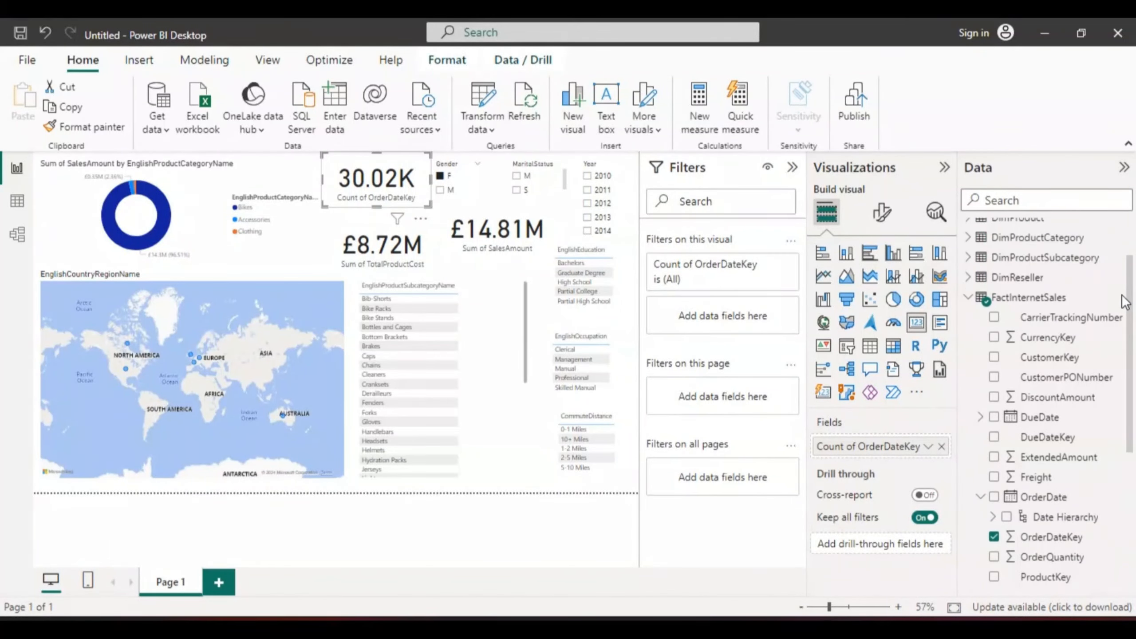
left_click(969, 298)
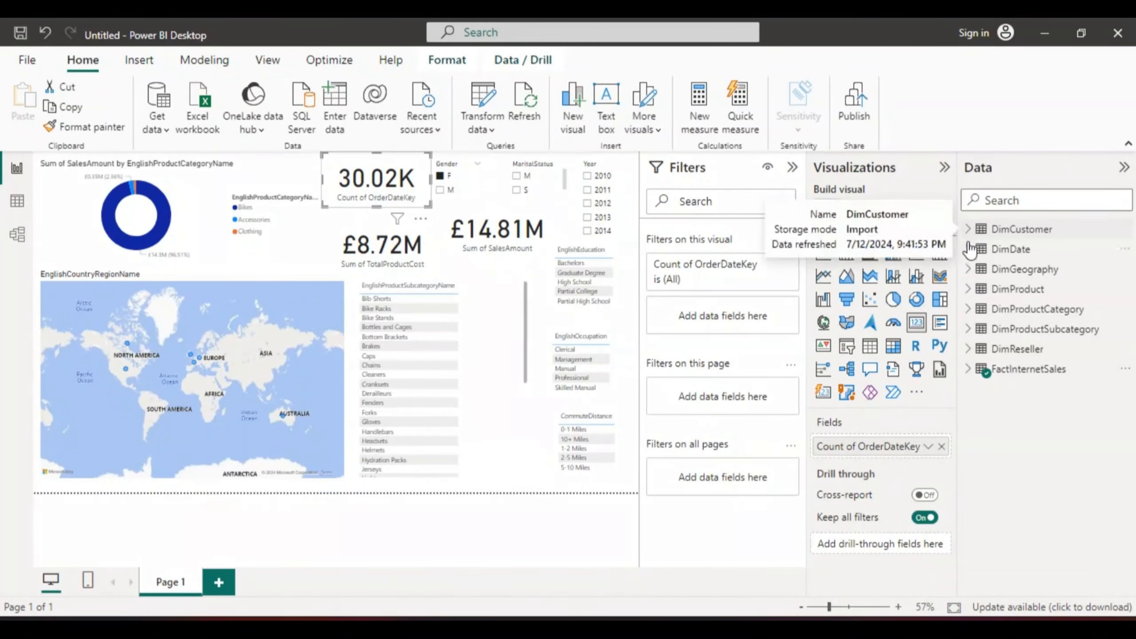
left_click(968, 369)
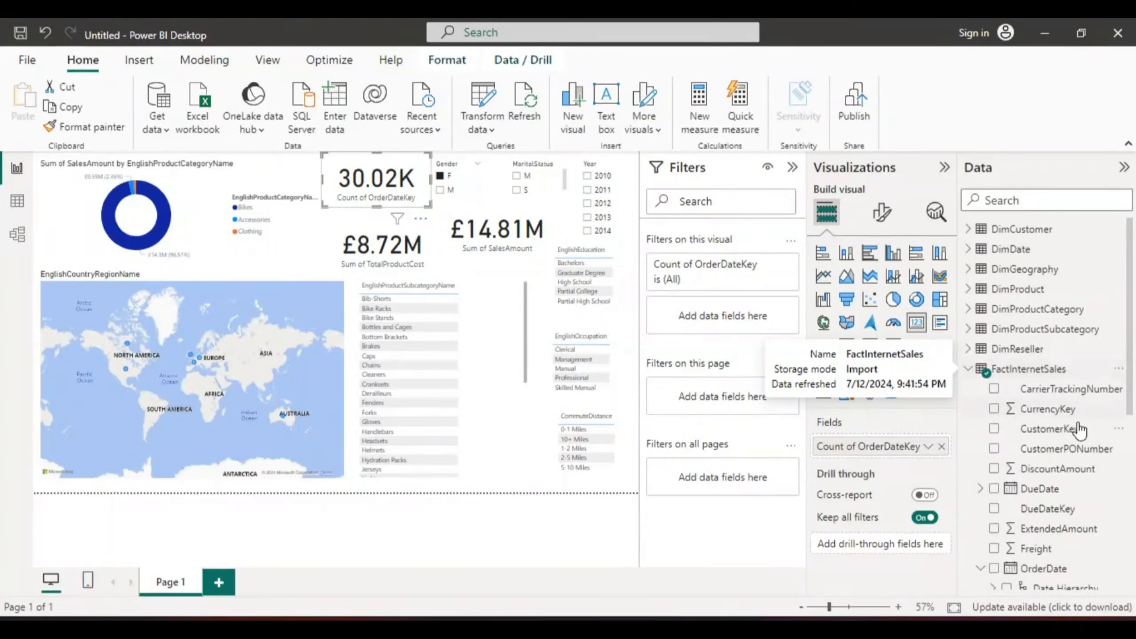
left_click_drag(1130, 387, 1133, 503)
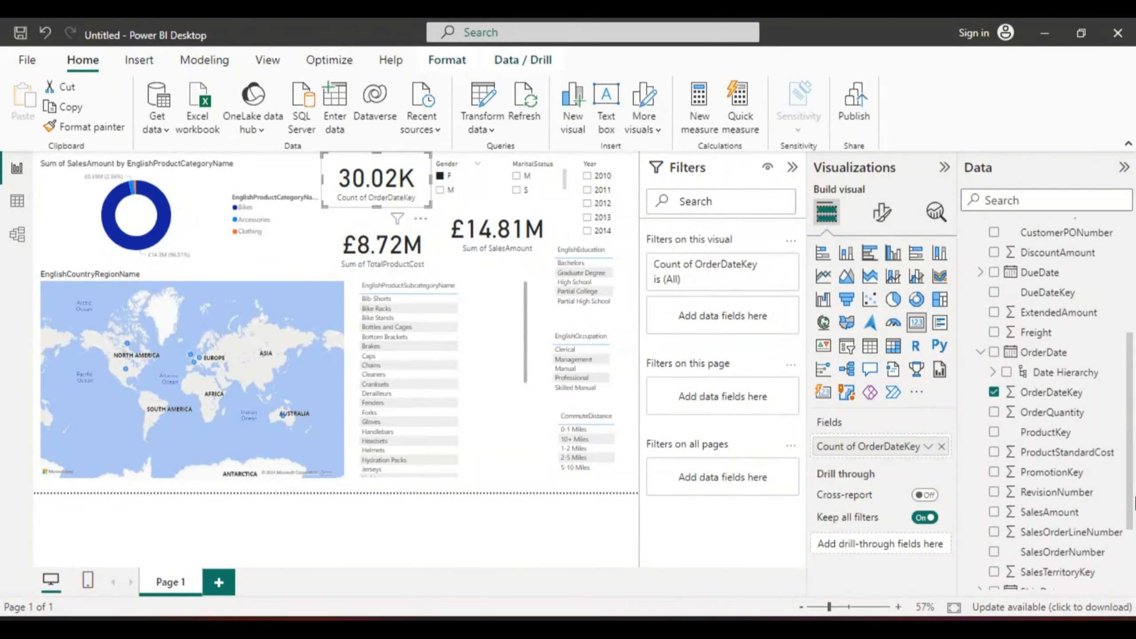
left_click(993, 386)
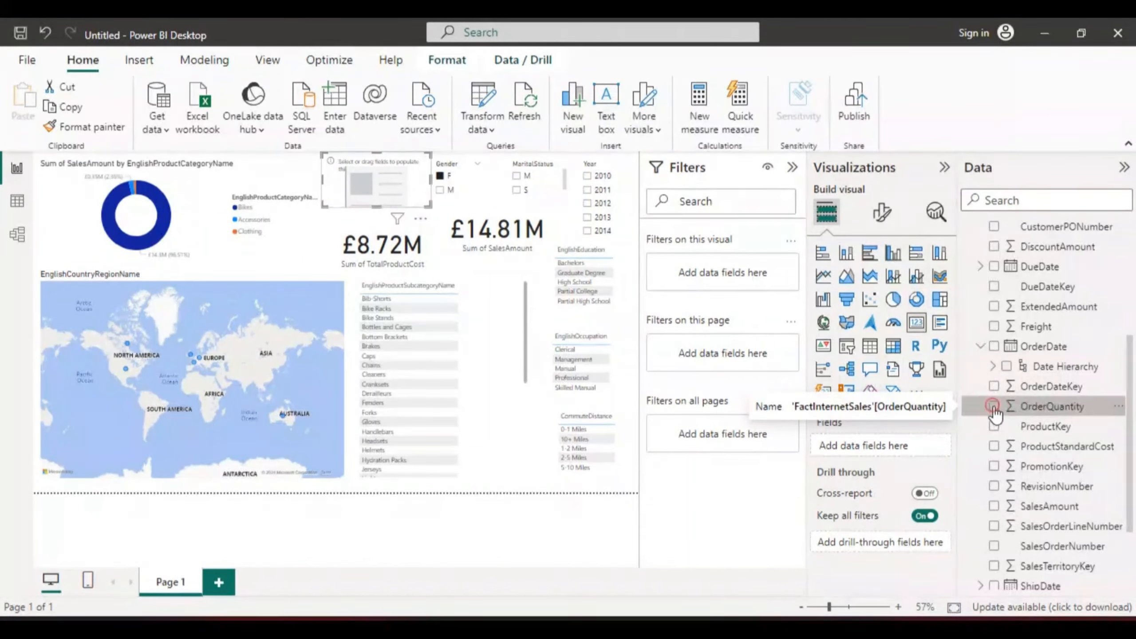
left_click(994, 407)
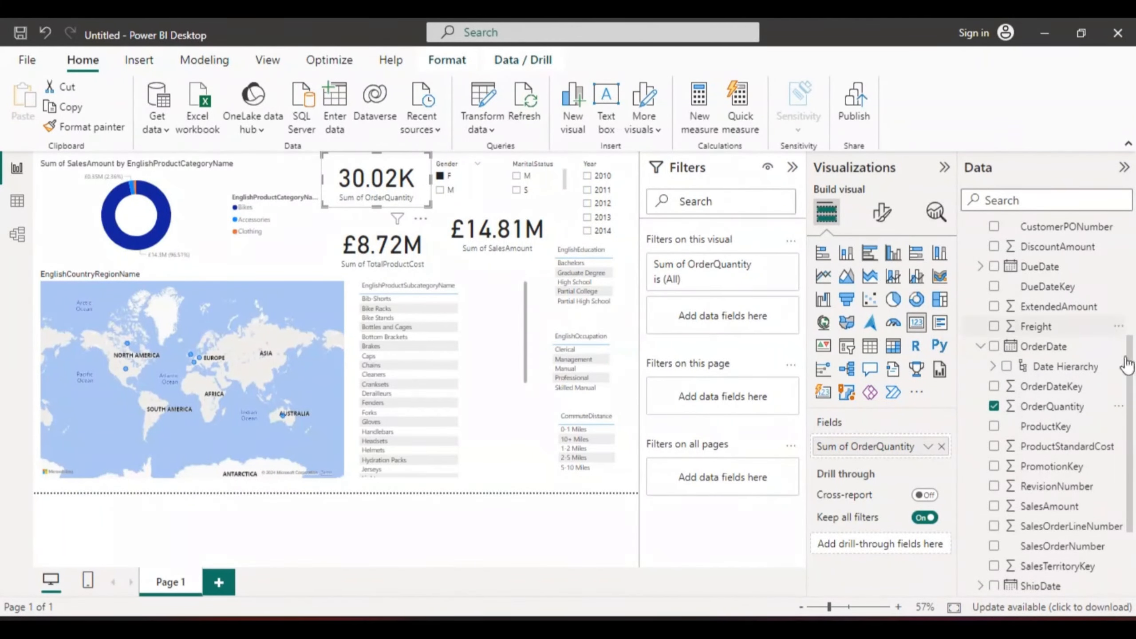
left_click_drag(1129, 398, 1123, 324)
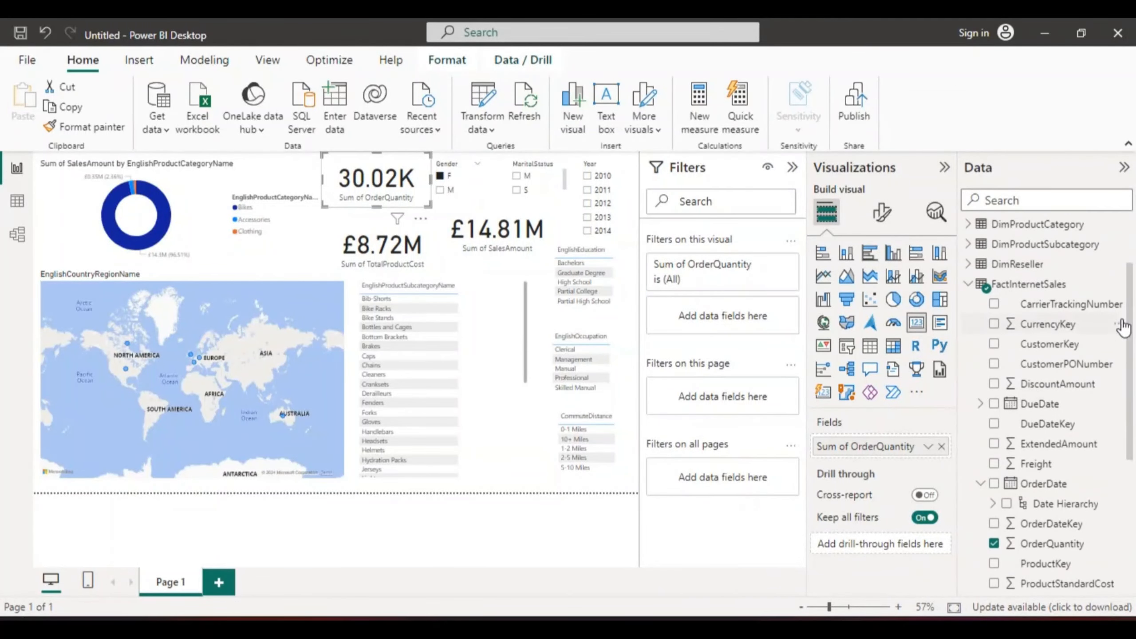
left_click(970, 287)
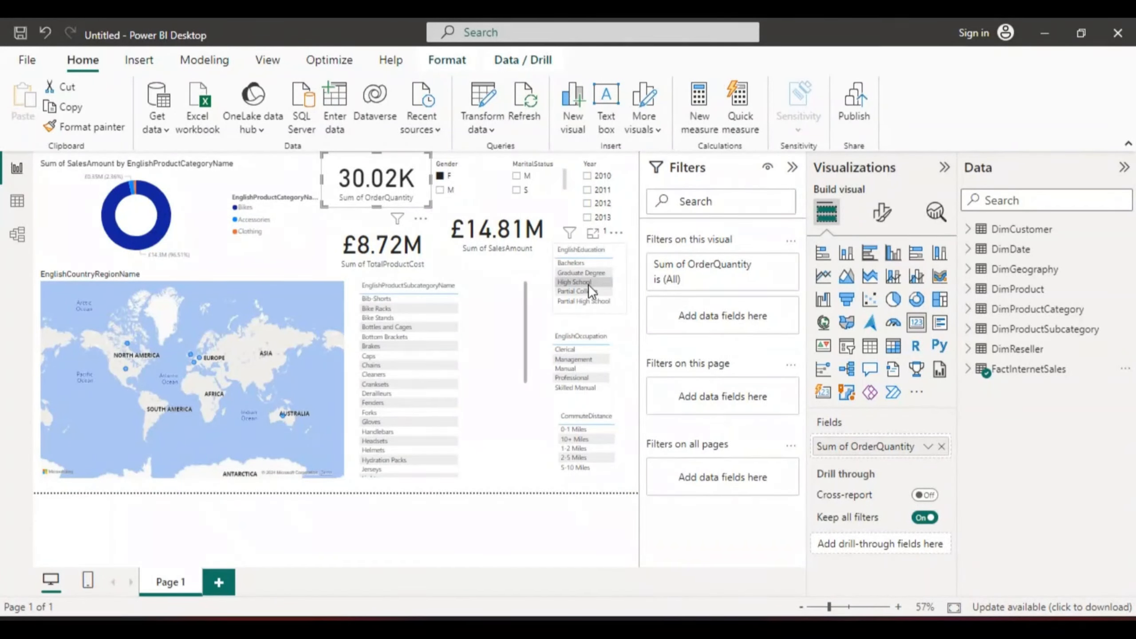
Step: Test the slicers by selecting Bachelors, Manual, 0-1 Miles, 2012 and M
left_click(574, 261)
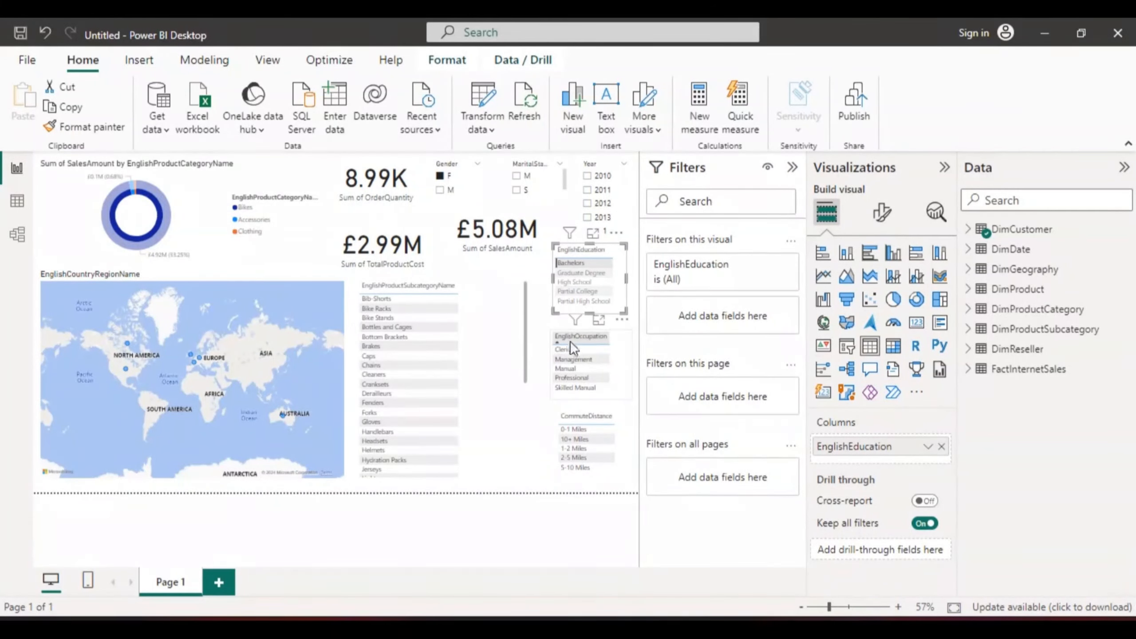
left_click(566, 368)
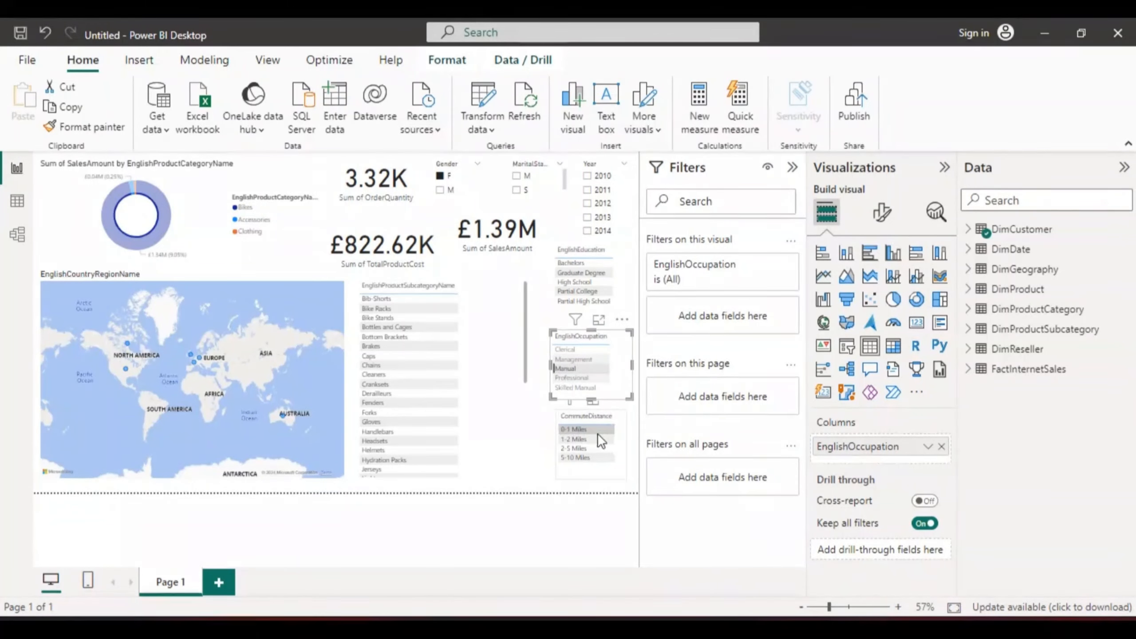
left_click(572, 428)
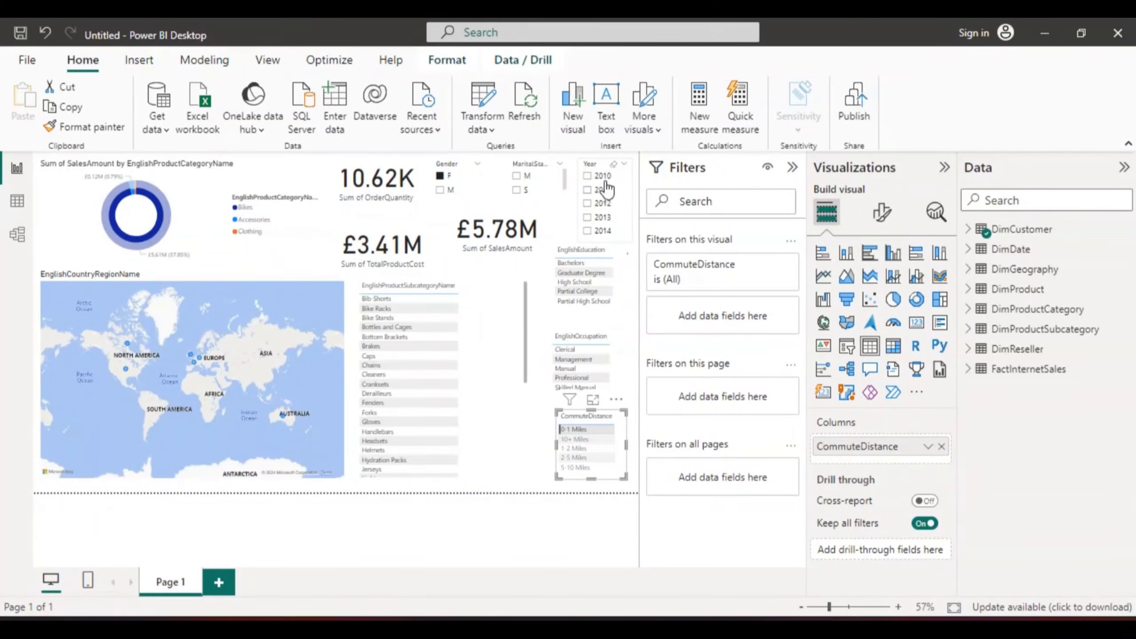
left_click(588, 204)
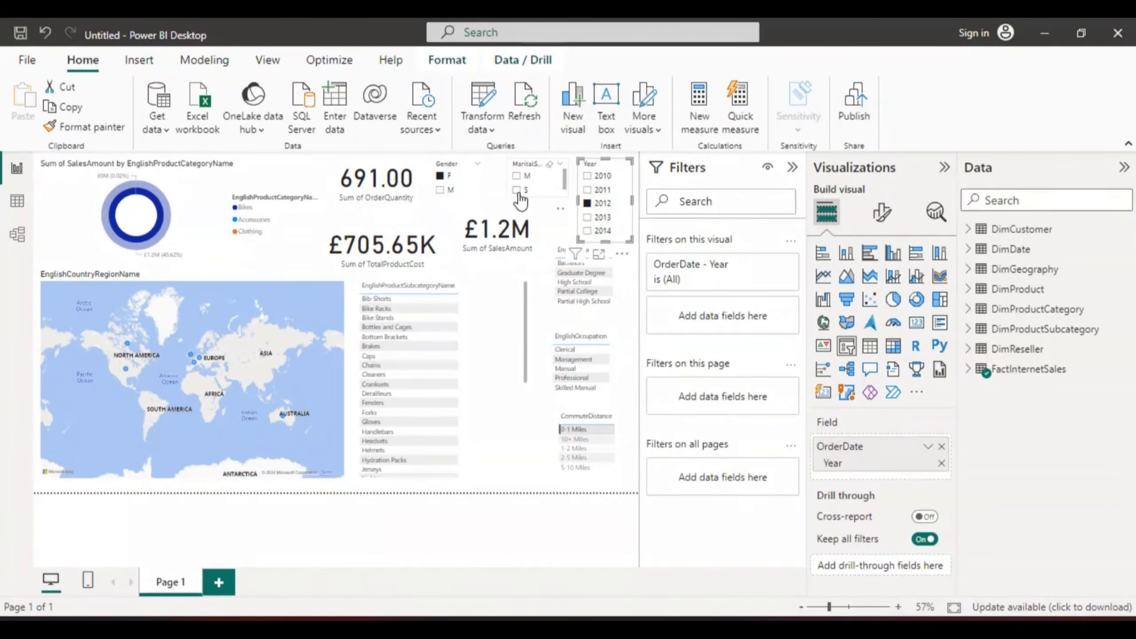
left_click(514, 175)
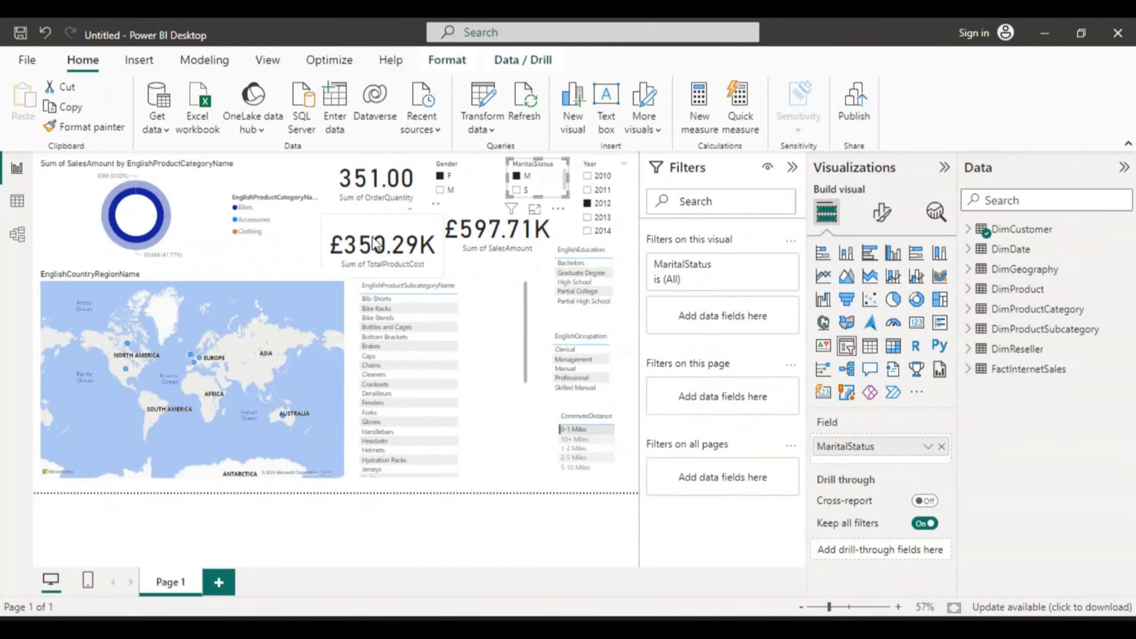
Step: Select Brakes in the subcategory table, then undo the selection
left_click(375, 347)
left_click(375, 347)
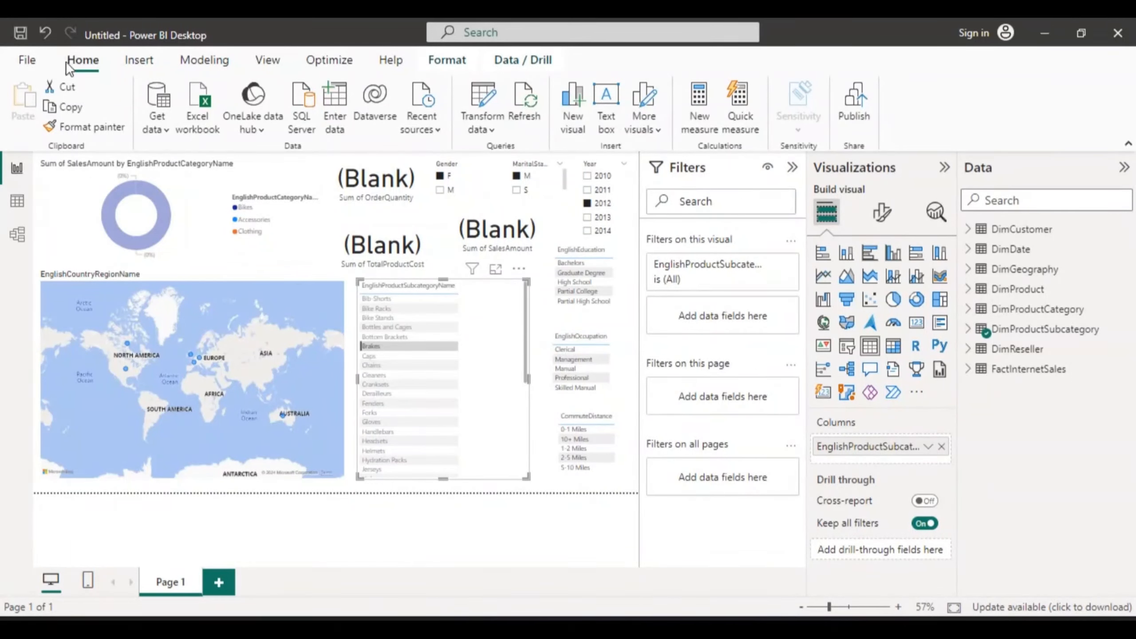
left_click(45, 32)
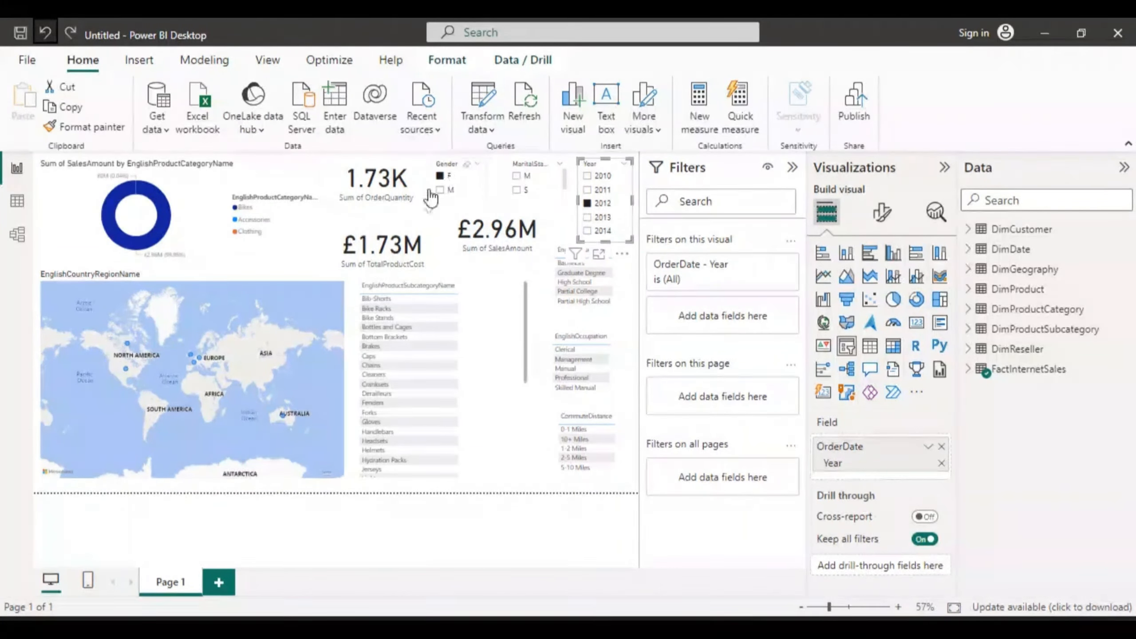
Step: Clear the slicer selections, briefly trying the 2011 year before resetting all filters
left_click(475, 179)
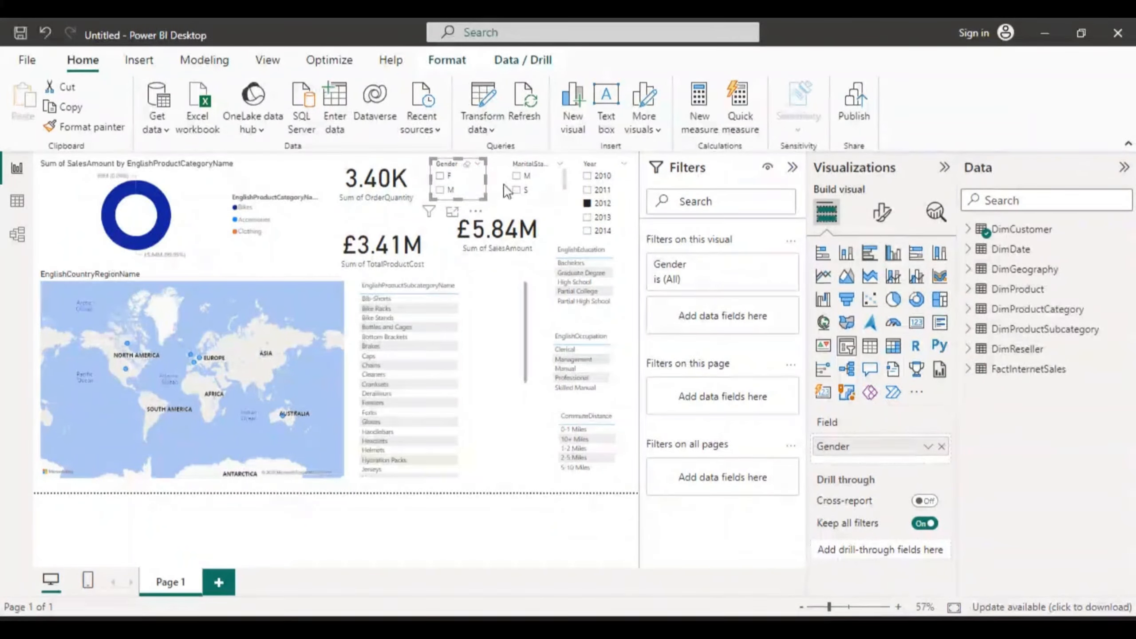
left_click(610, 190)
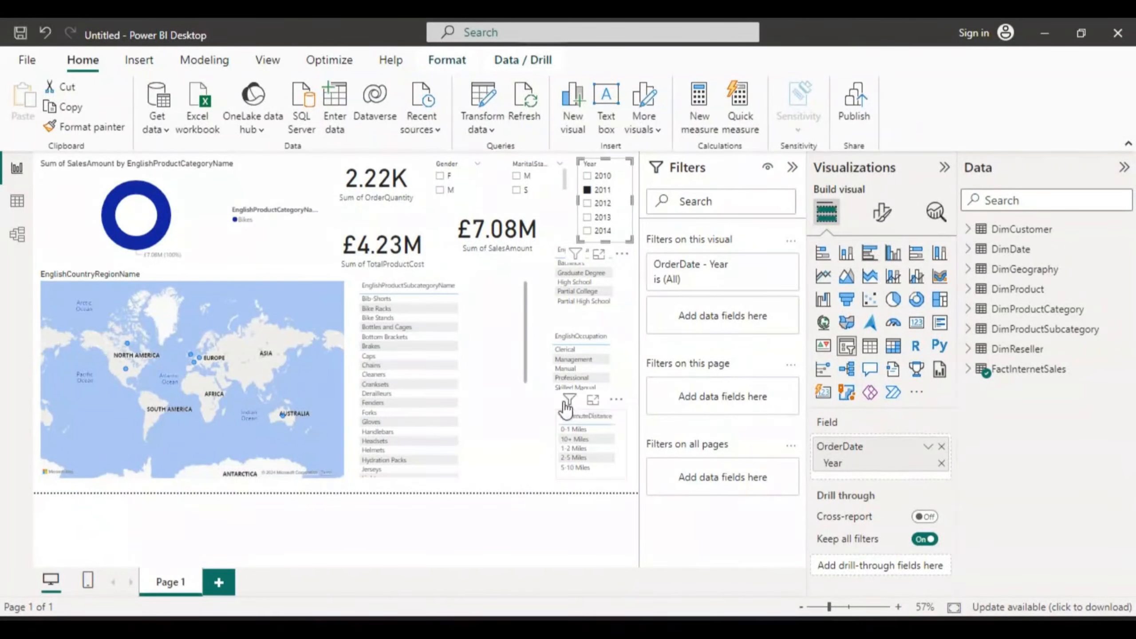
left_click(632, 268)
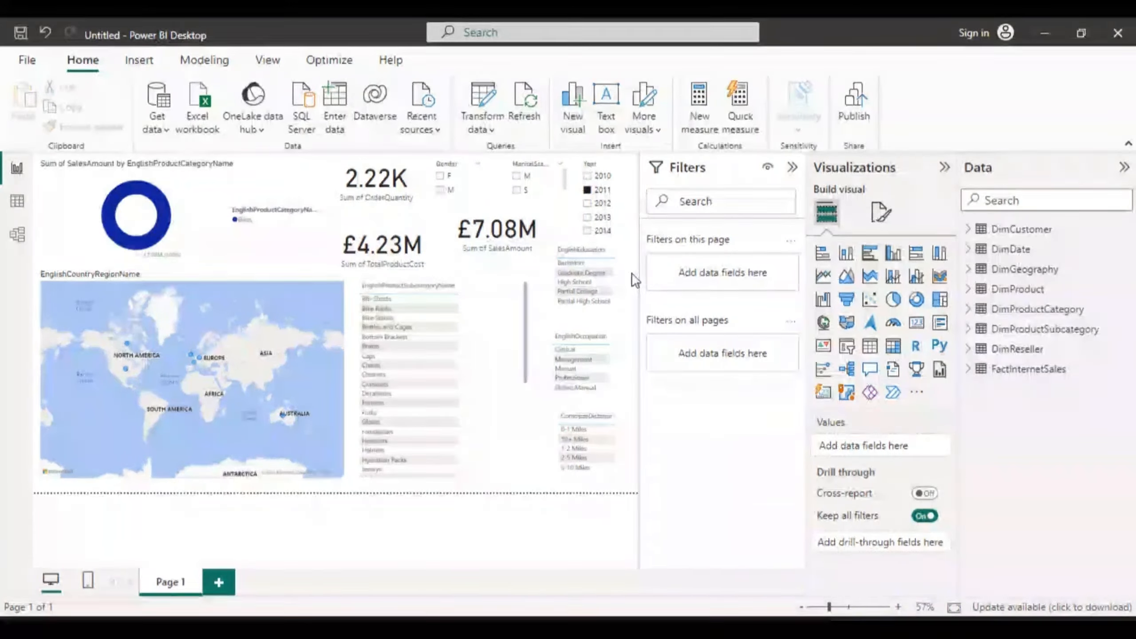
left_click(627, 365)
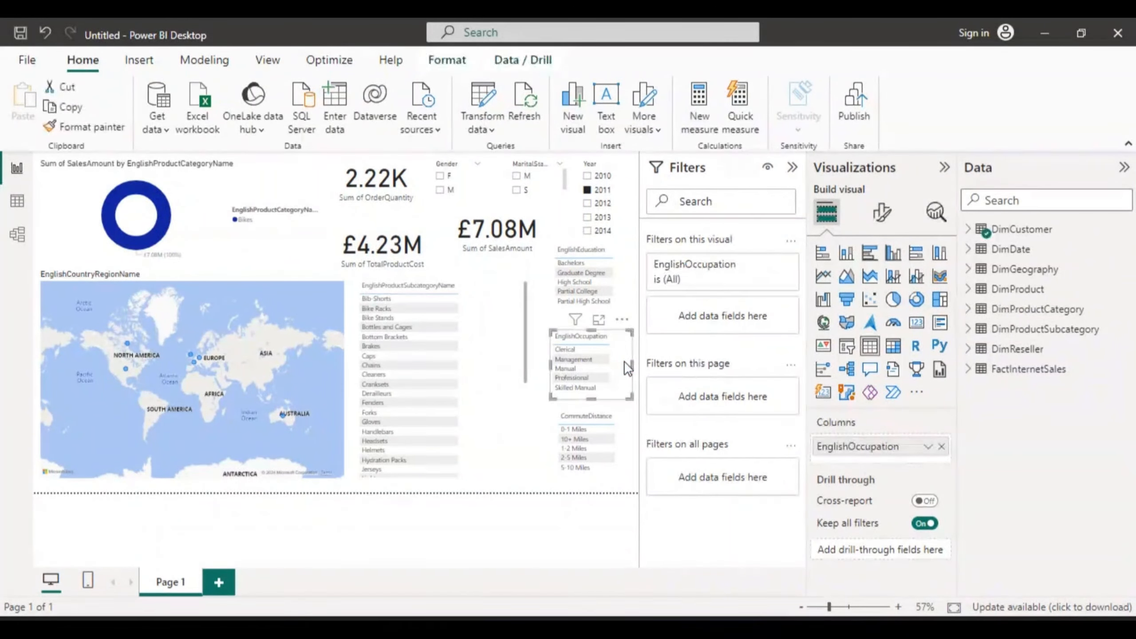
left_click(627, 433)
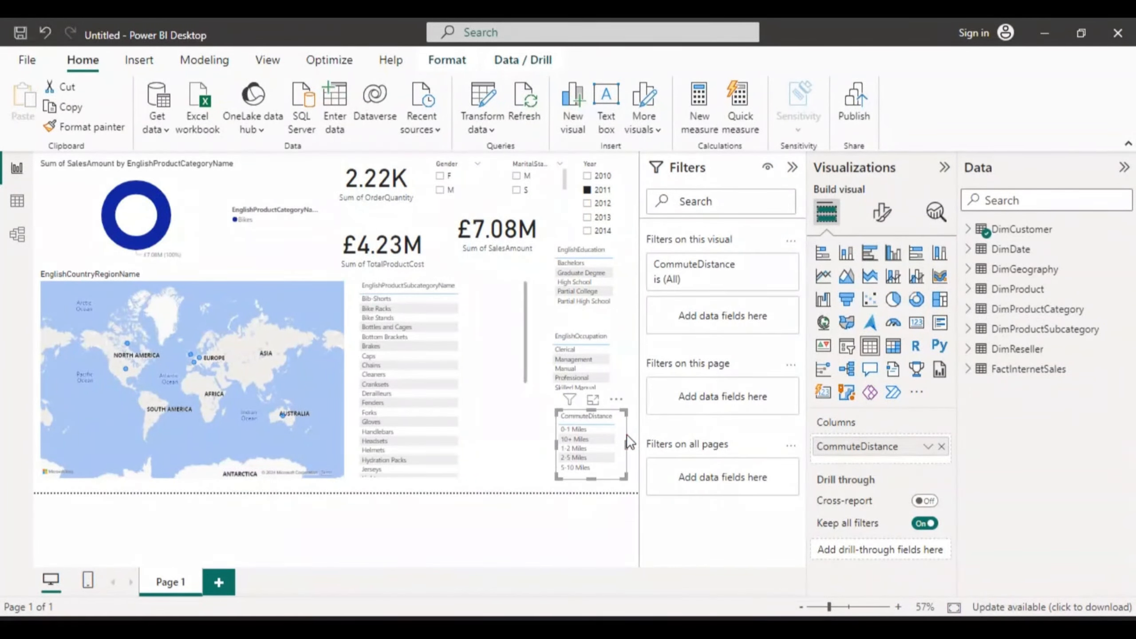
left_click(634, 432)
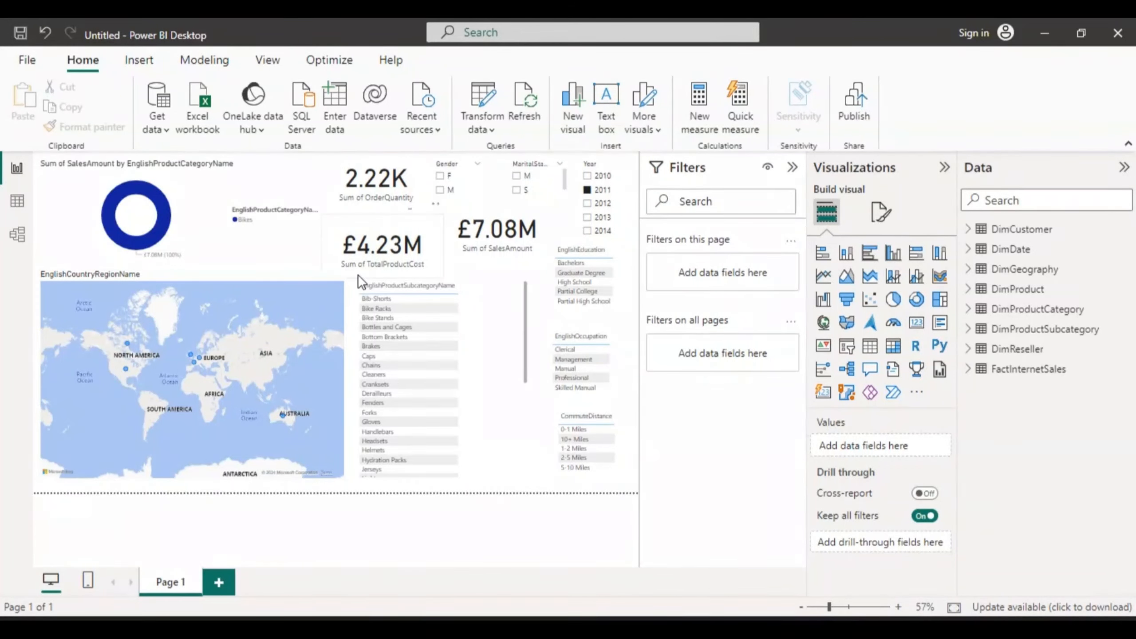
left_click(626, 190)
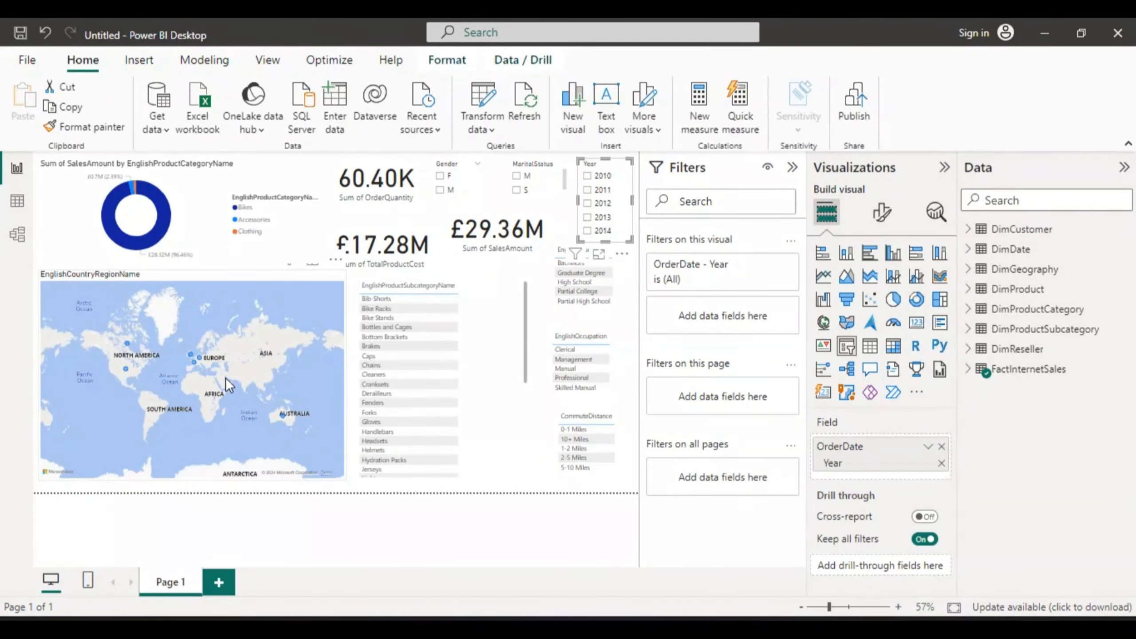
Step: Shorten the subcategory table by raising its bottom edge to about mid-height of the map
left_click(410, 402)
left_click(497, 362)
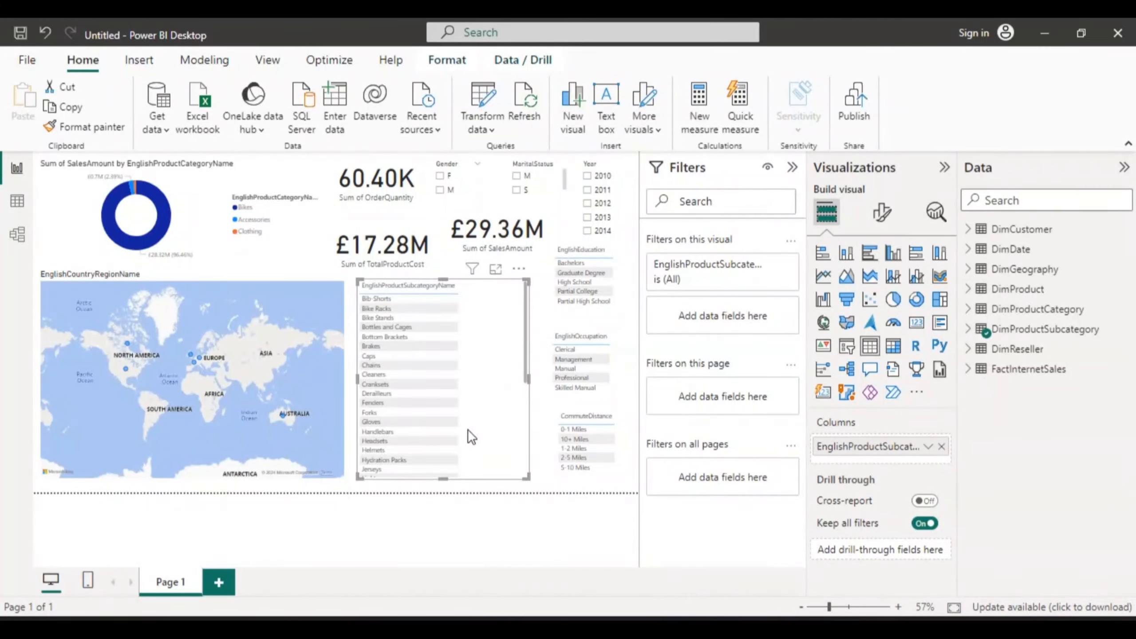
left_click_drag(445, 478, 440, 388)
left_click(421, 421)
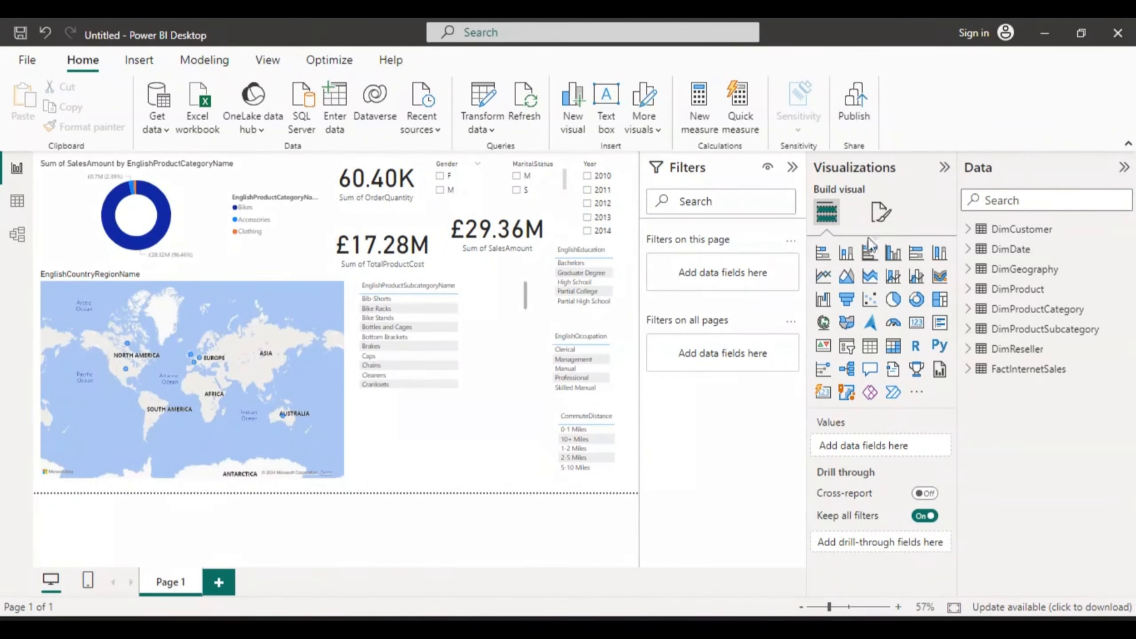
Step: Add a slicer for EnglishProductCategoryName, narrow it and place it below the subcategory table
left_click(846, 346)
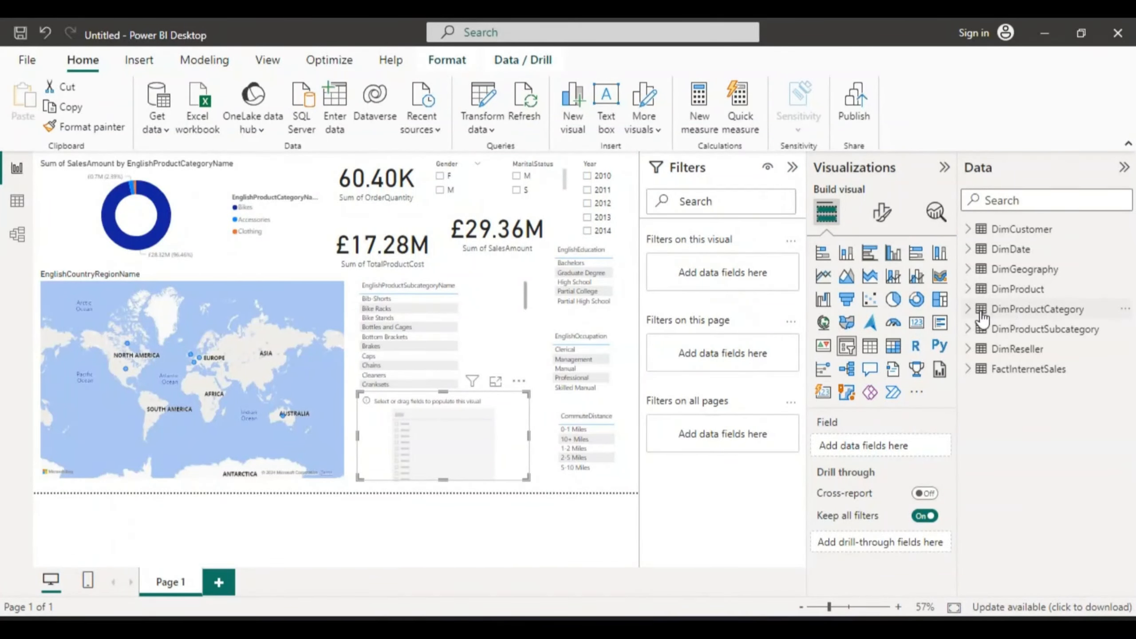
left_click(967, 309)
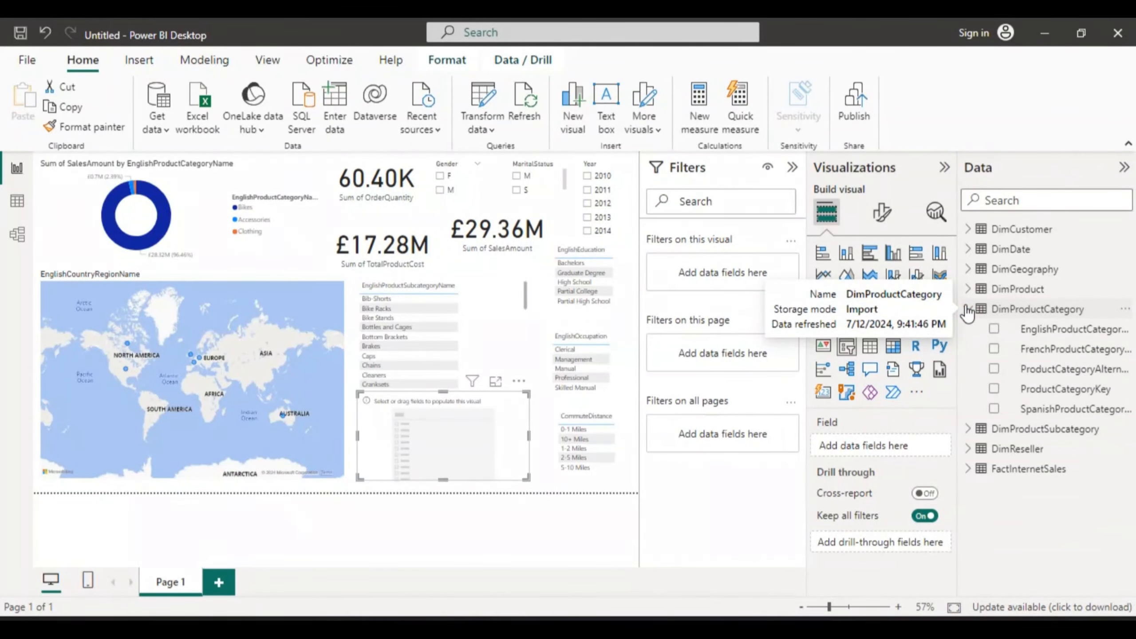
left_click(993, 330)
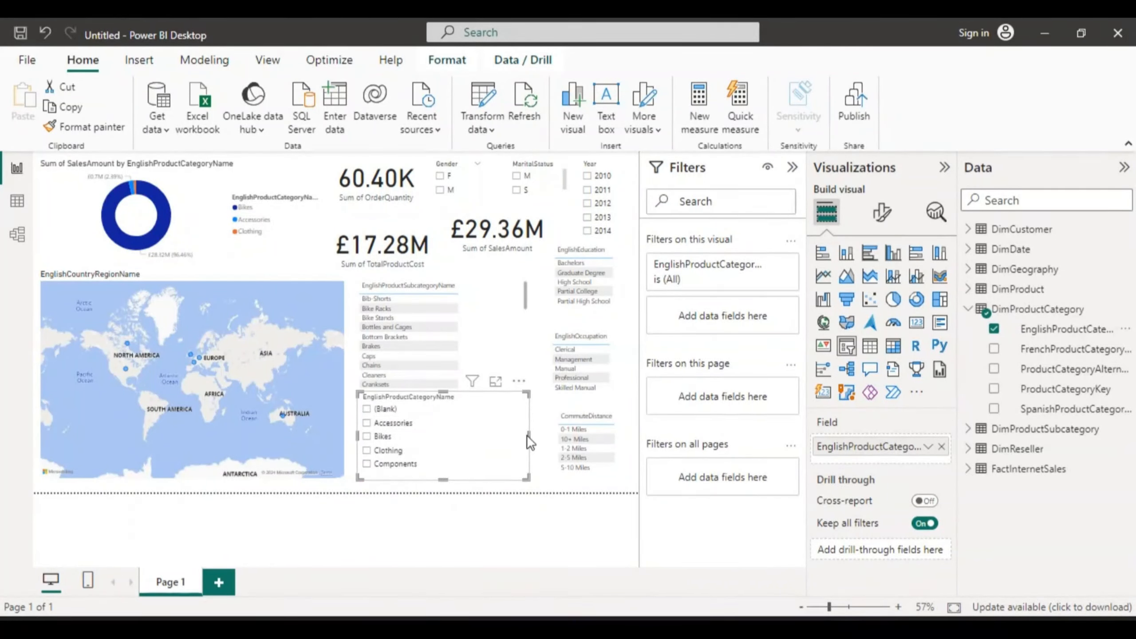
left_click_drag(528, 435, 458, 434)
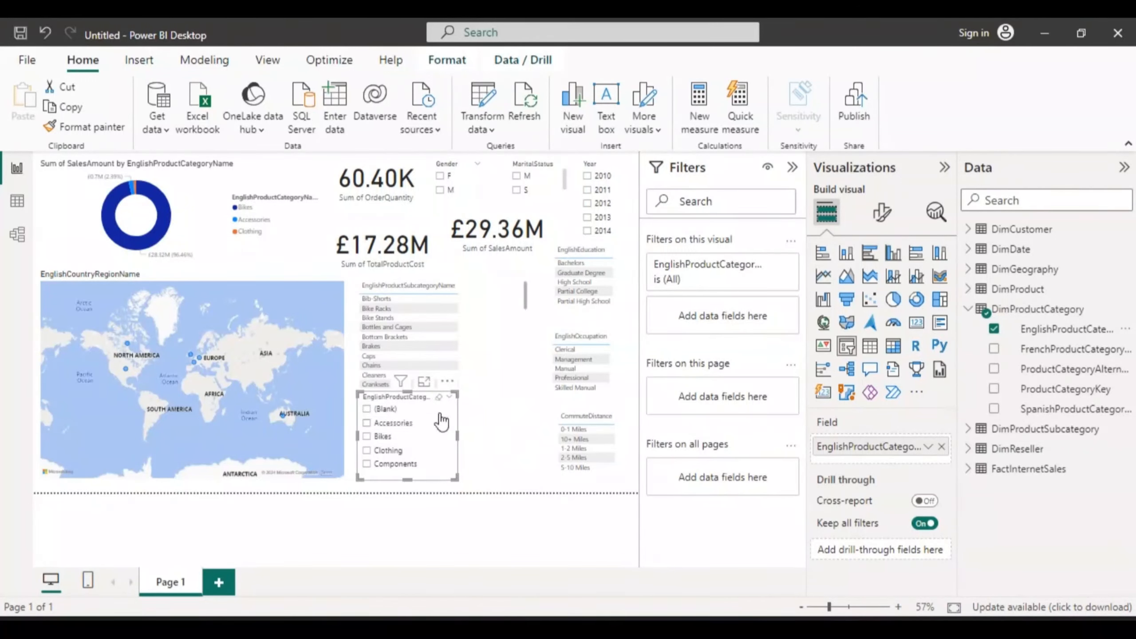
left_click_drag(409, 393, 409, 418)
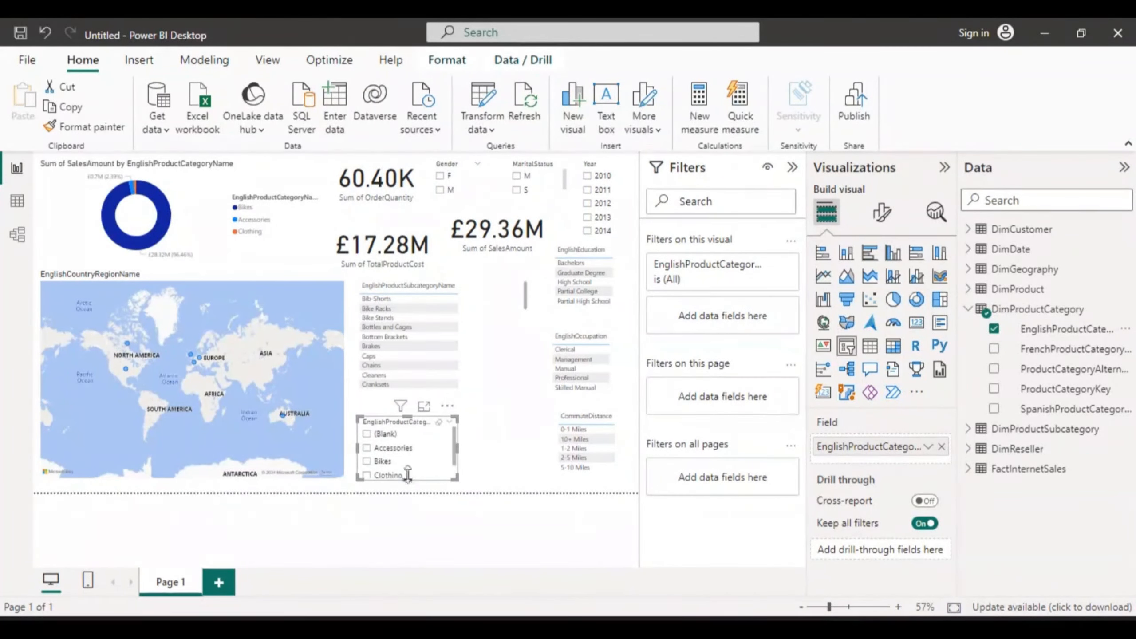
Step: Filter the report to Bikes in the category slicer and try the years 2014, 2013 and 2012
left_click(366, 461)
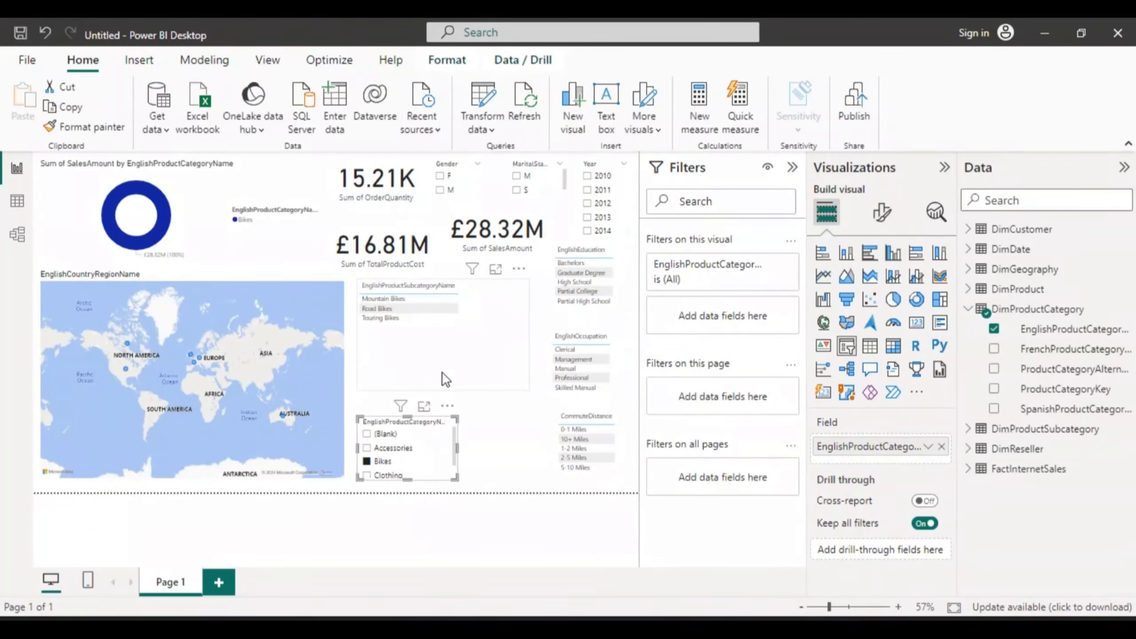
left_click(587, 230)
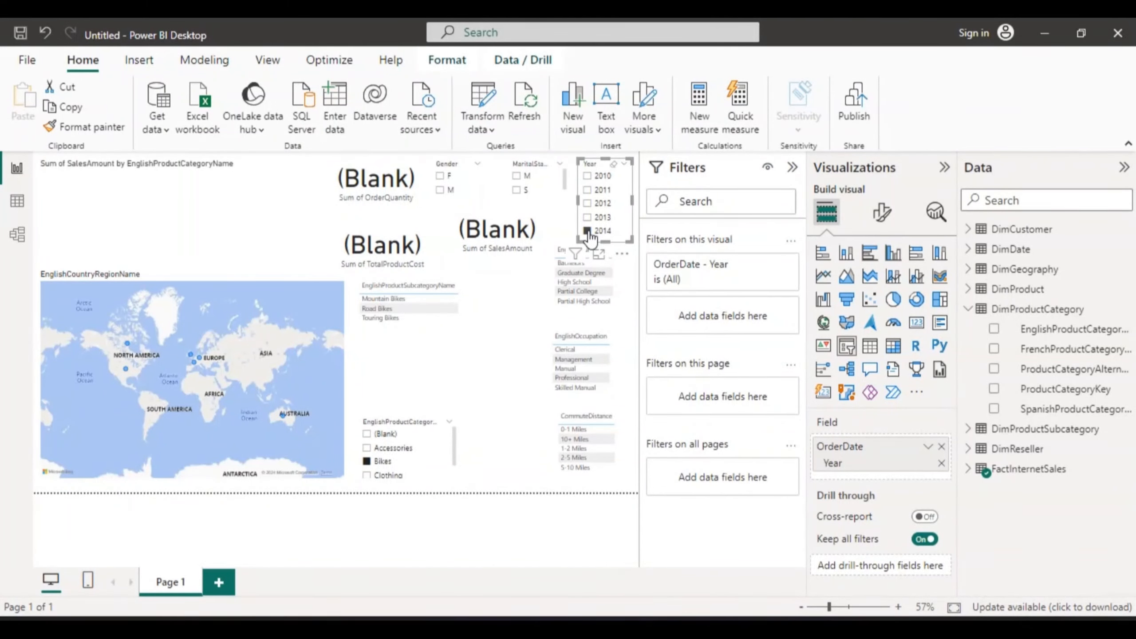
left_click(587, 217)
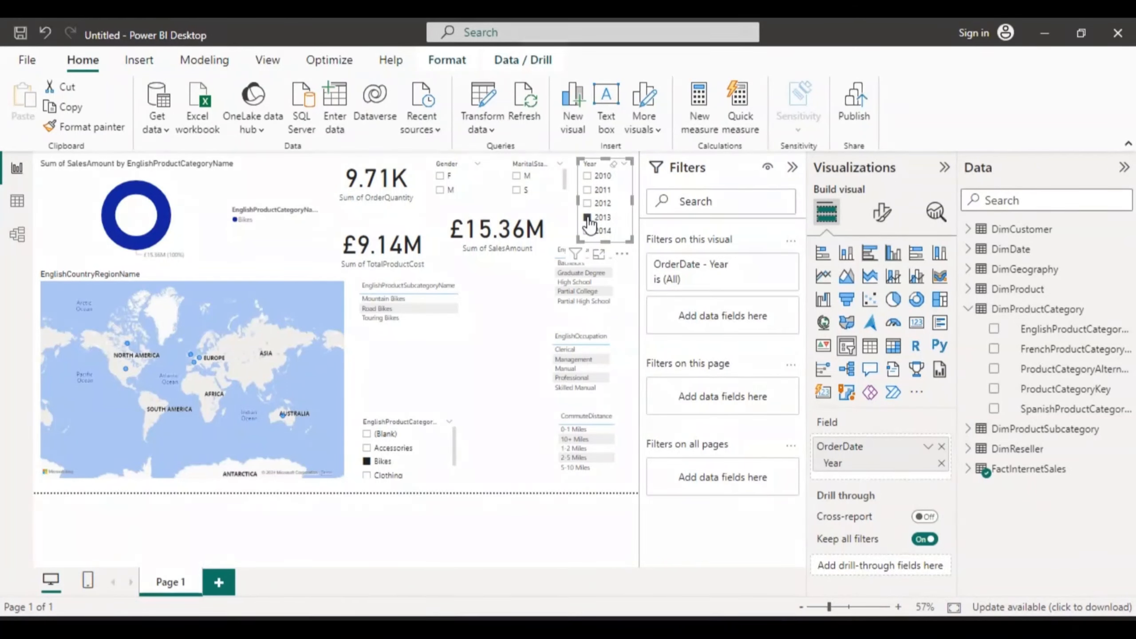
left_click(587, 203)
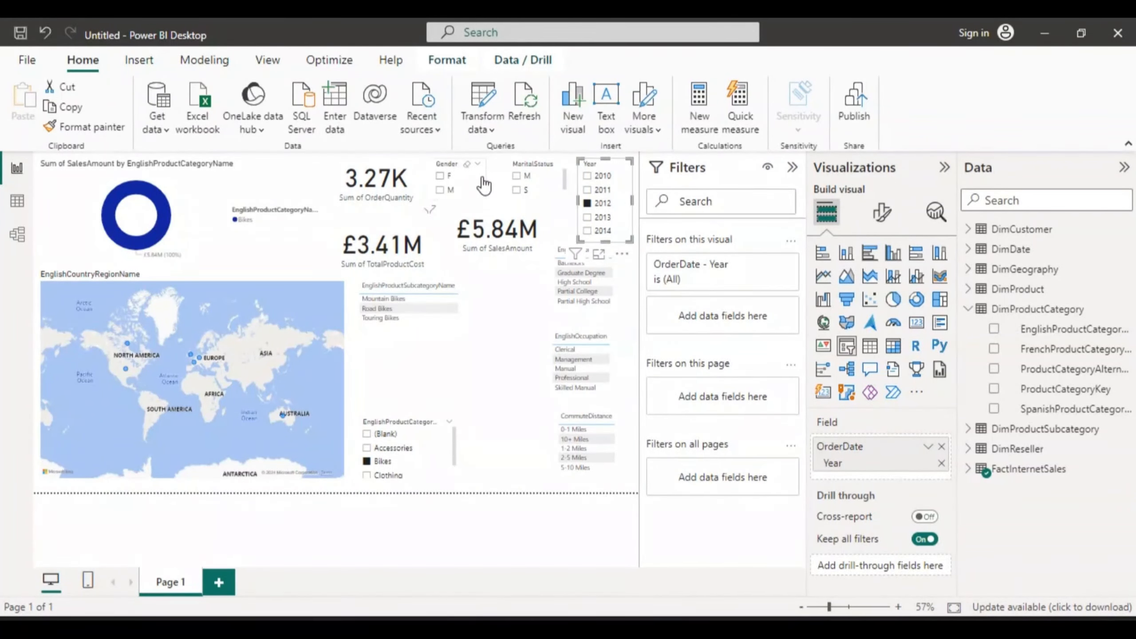
Step: Select F and then M in the Gender slicer to test the gender filter
left_click(481, 180)
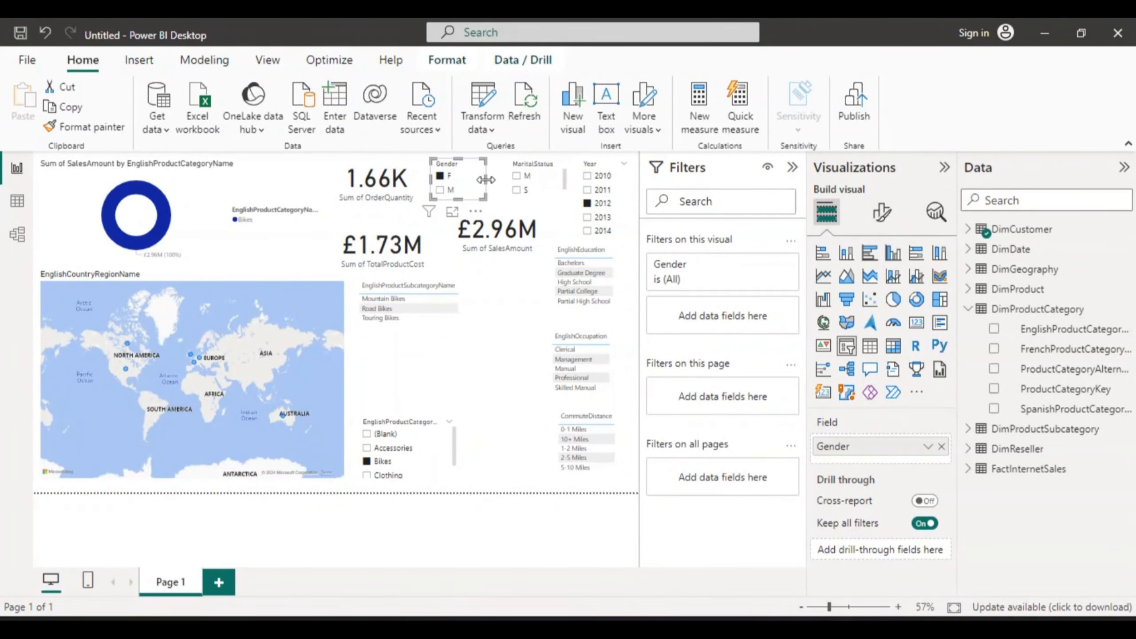
left_click(499, 308)
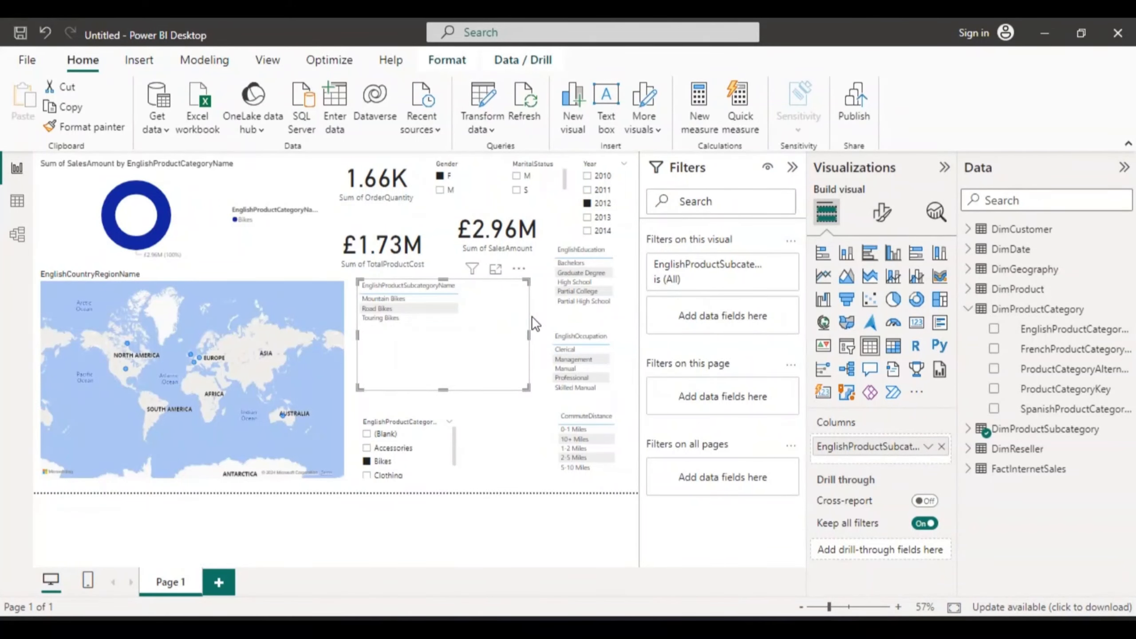
left_click(539, 318)
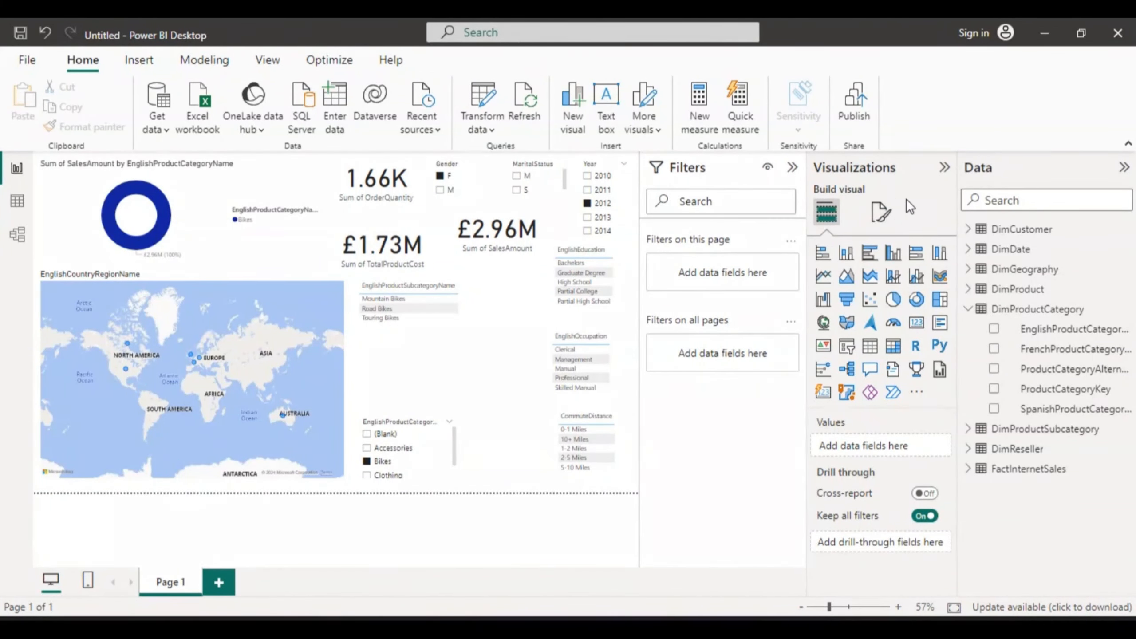
left_click(475, 180)
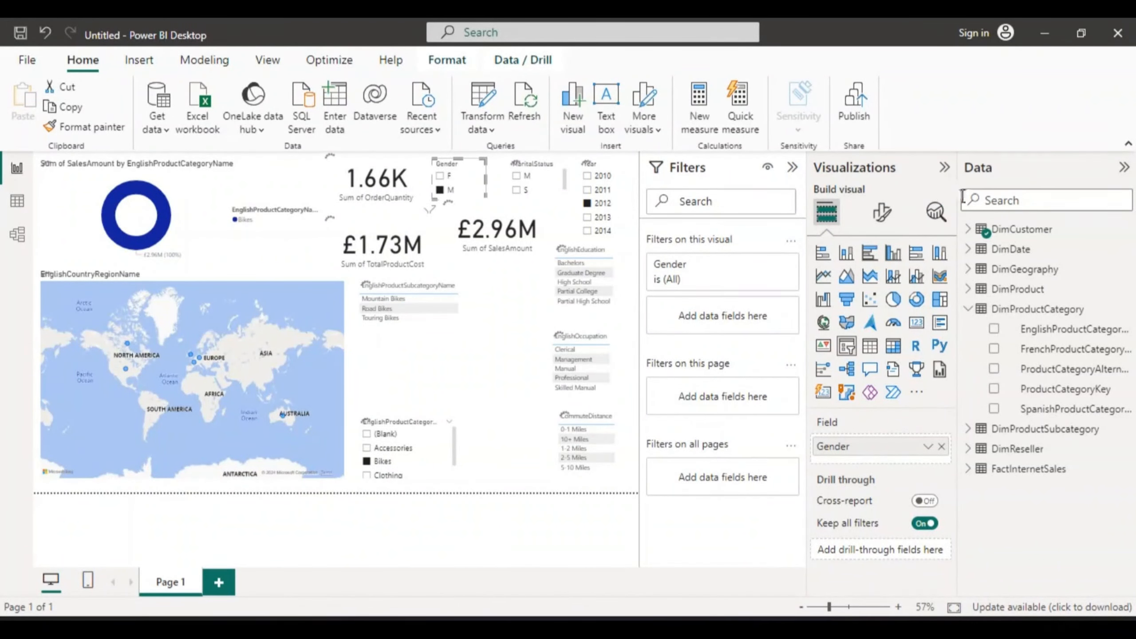
Step: Try switching the Gender slicer's style to Dropdown, then set it back to Vertical list
left_click(934, 214)
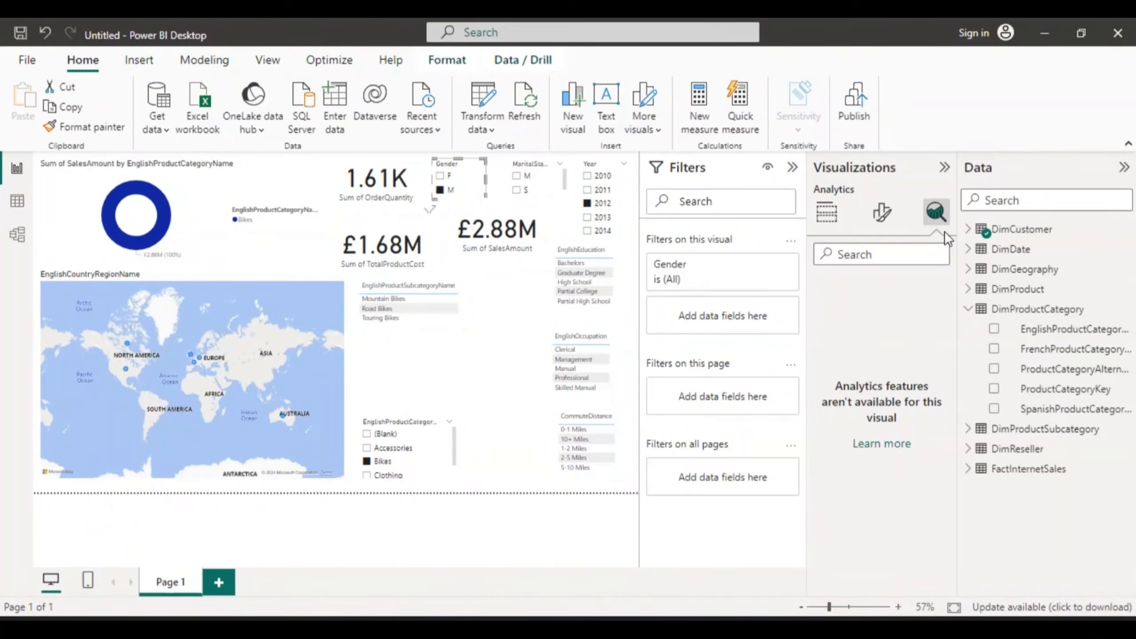
left_click(881, 216)
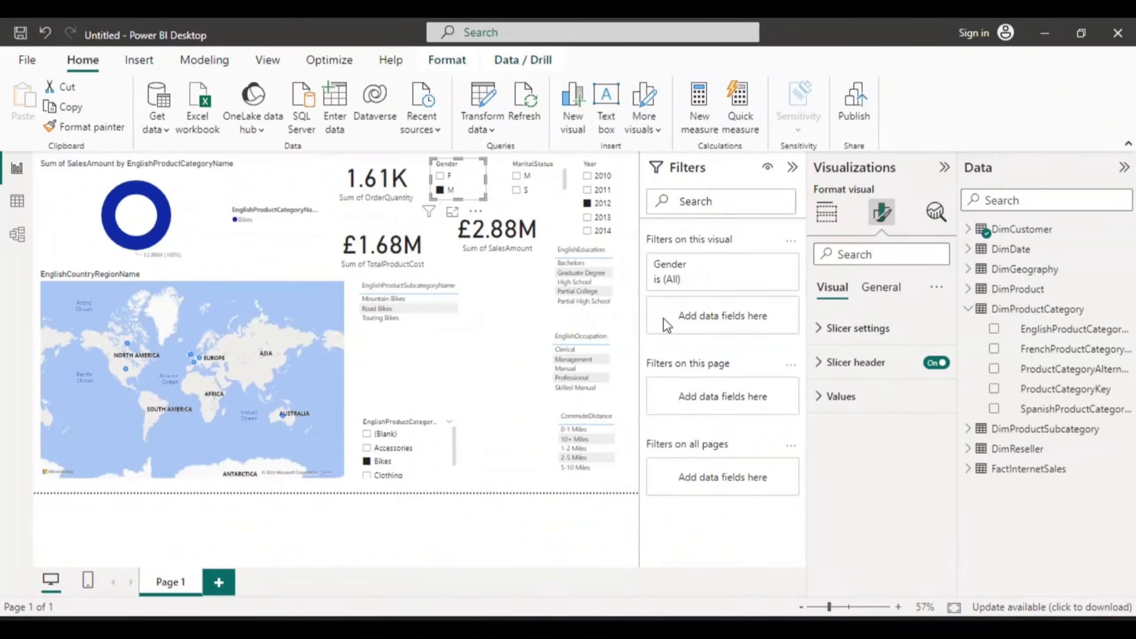
left_click(822, 330)
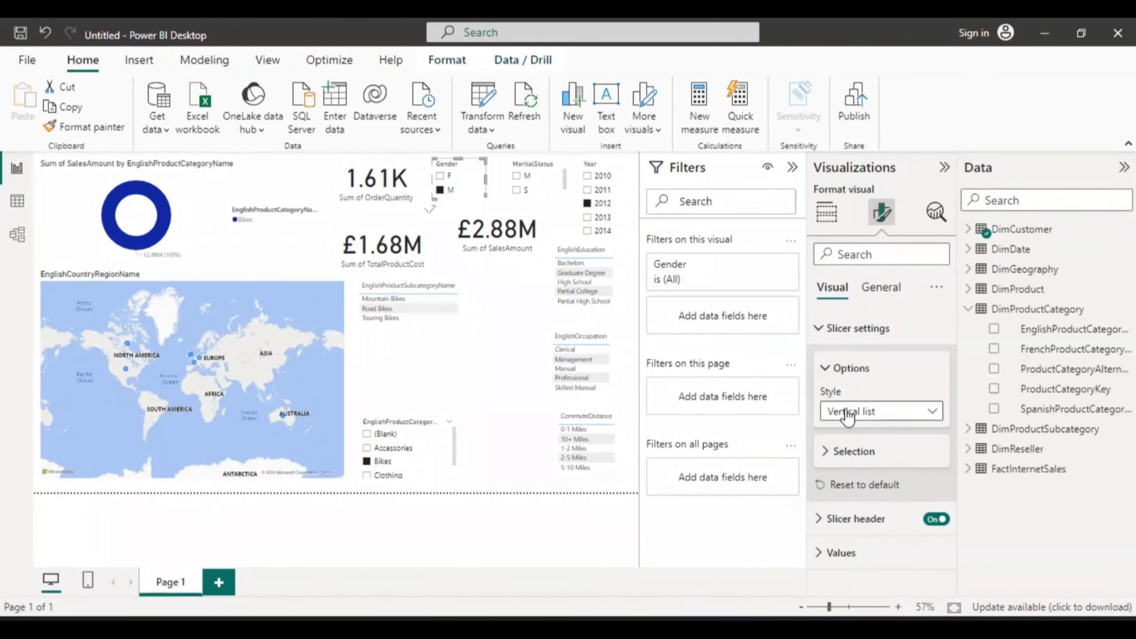
left_click(933, 411)
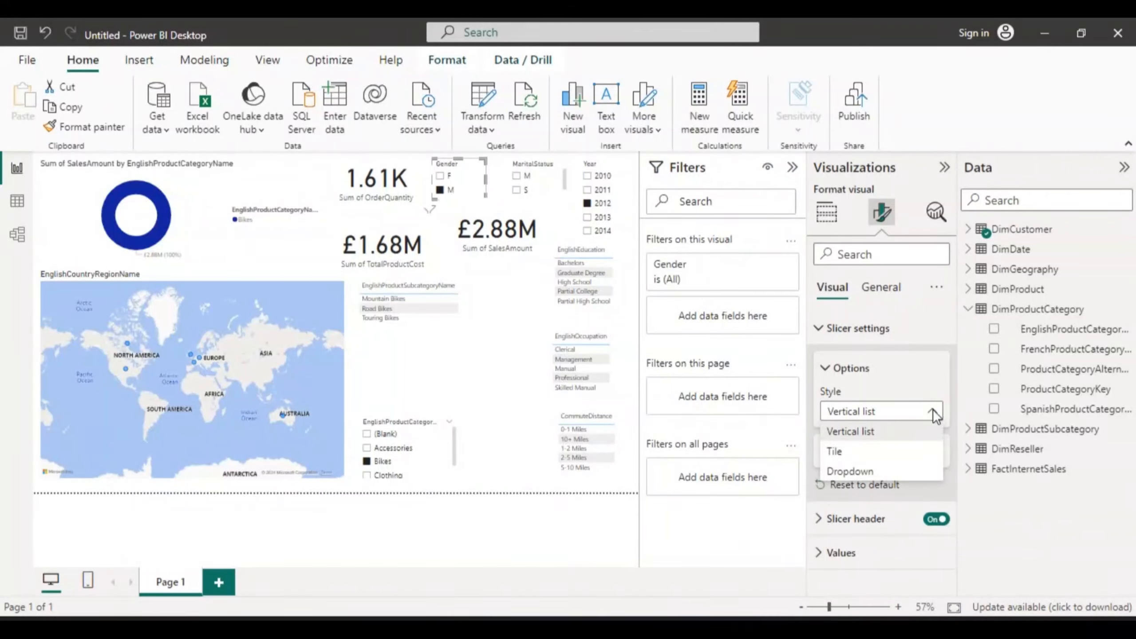
left_click(876, 474)
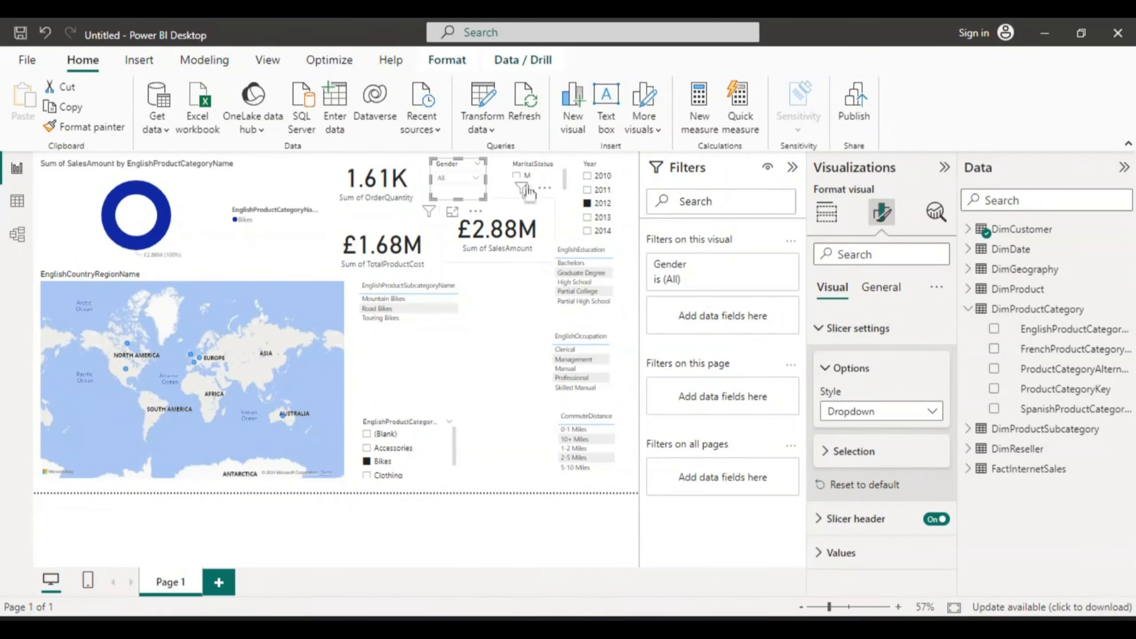
left_click(477, 163)
left_click(476, 177)
left_click(476, 176)
left_click(932, 412)
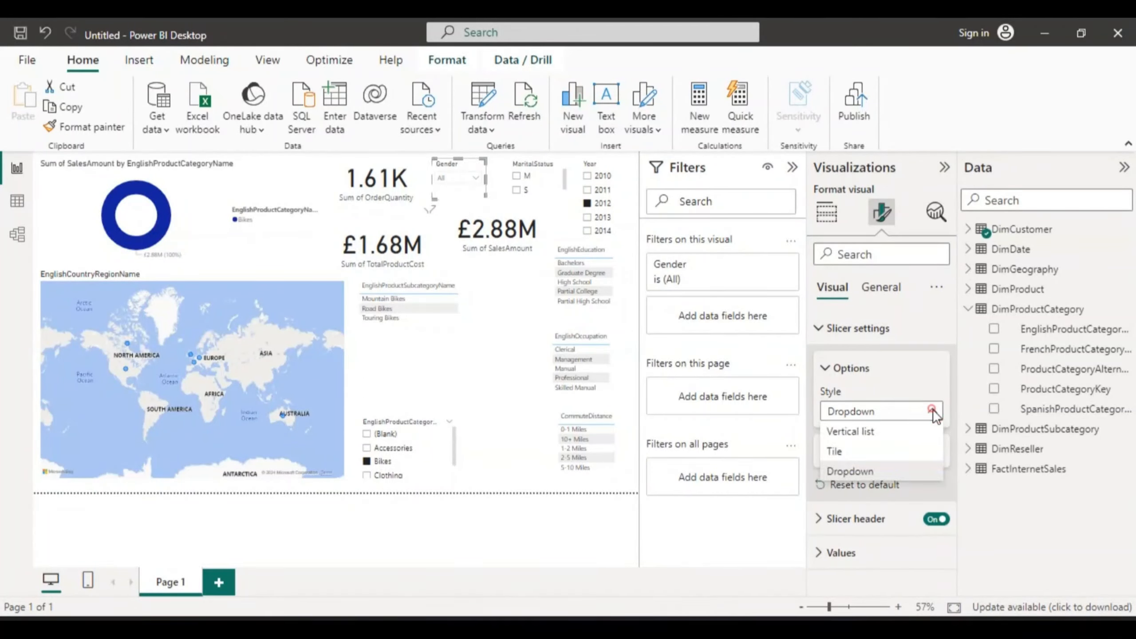
left_click(884, 427)
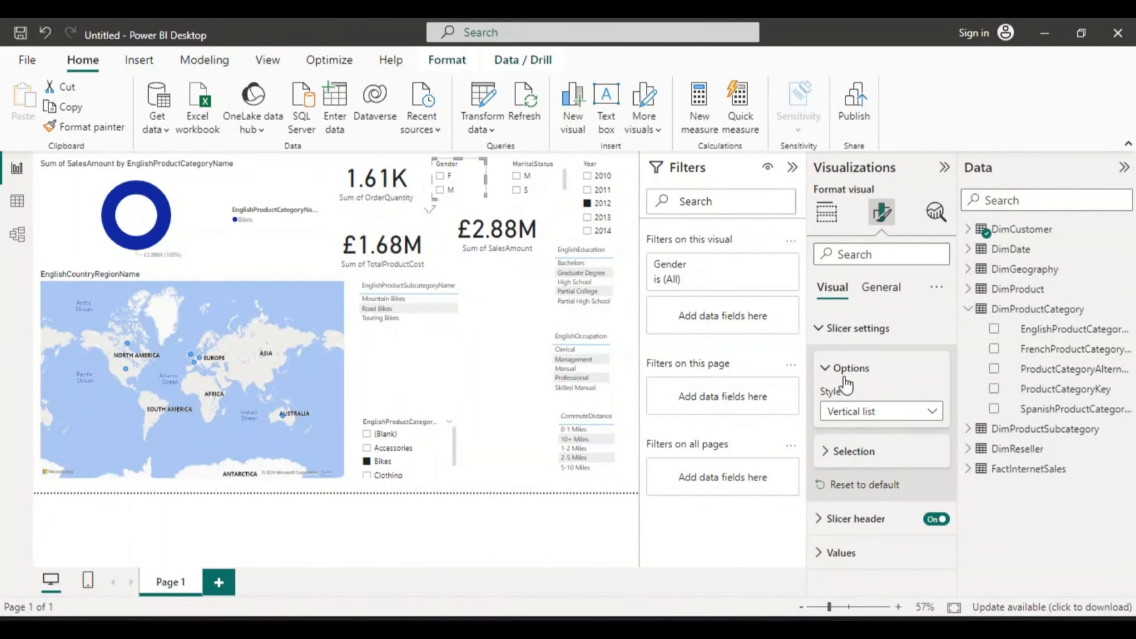
Step: Open the Gender slicer's header text settings and make the header text bold
left_click(823, 449)
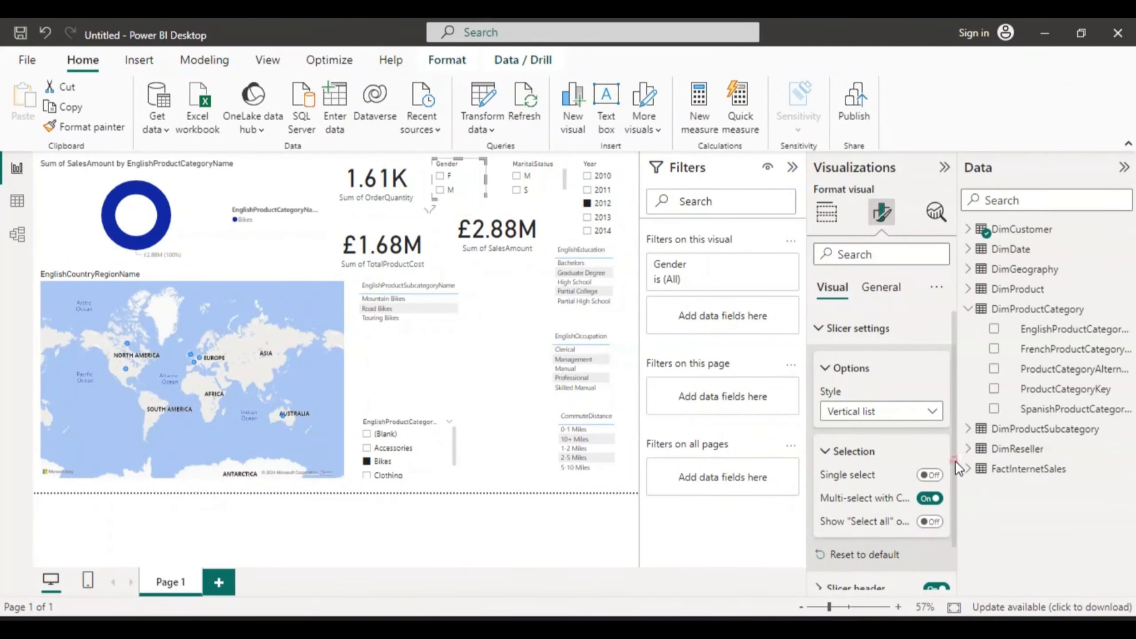
left_click_drag(955, 461, 955, 524)
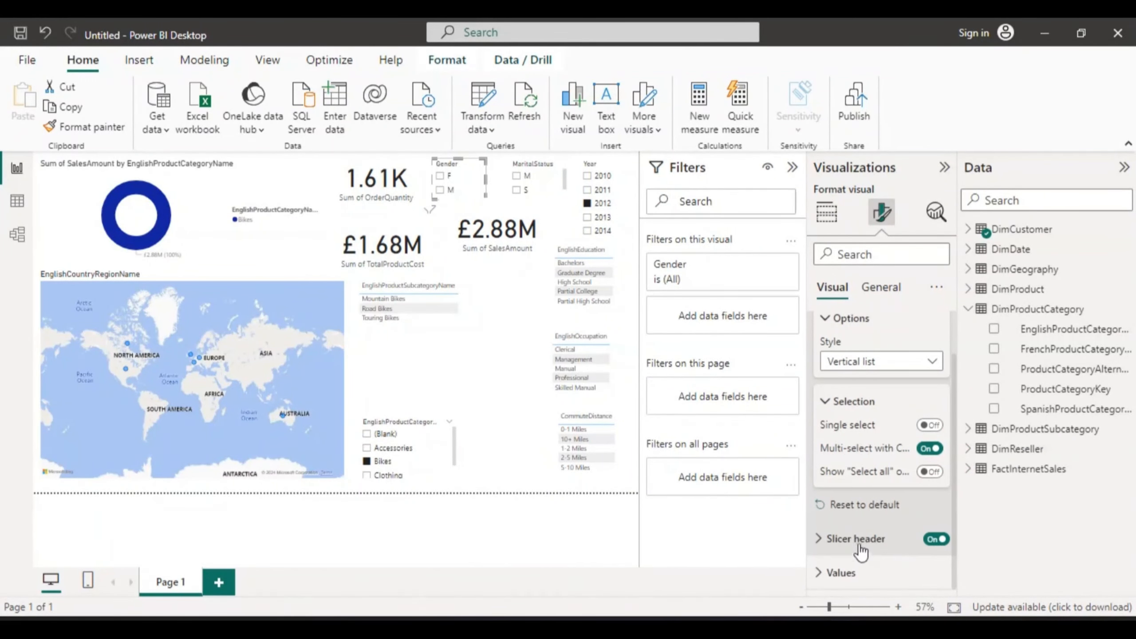
left_click(822, 539)
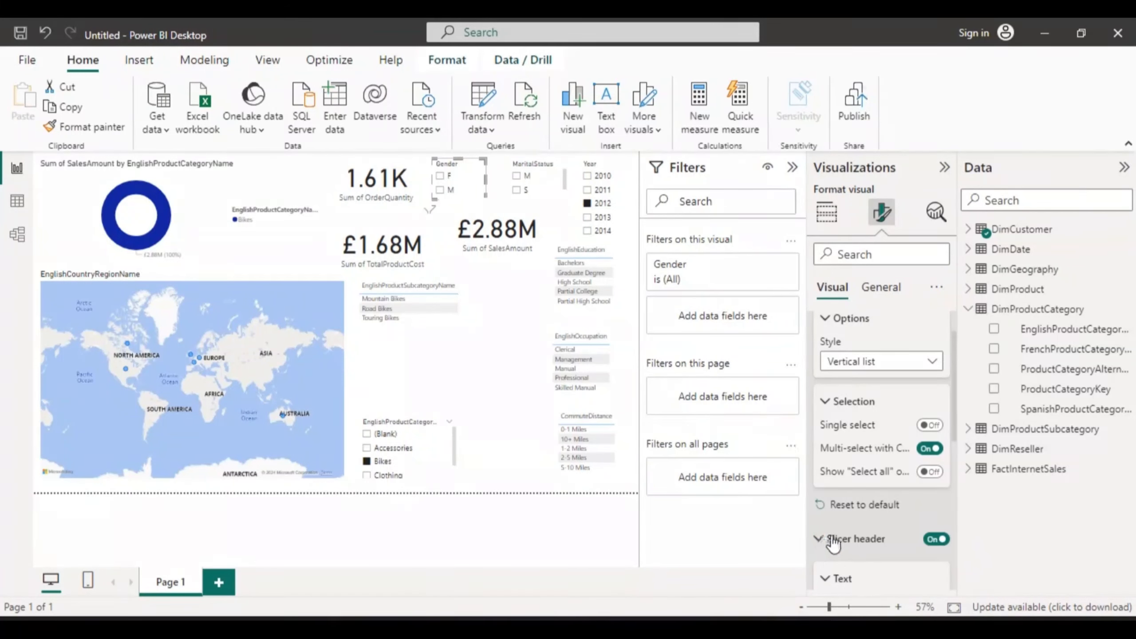
left_click_drag(951, 428, 954, 489)
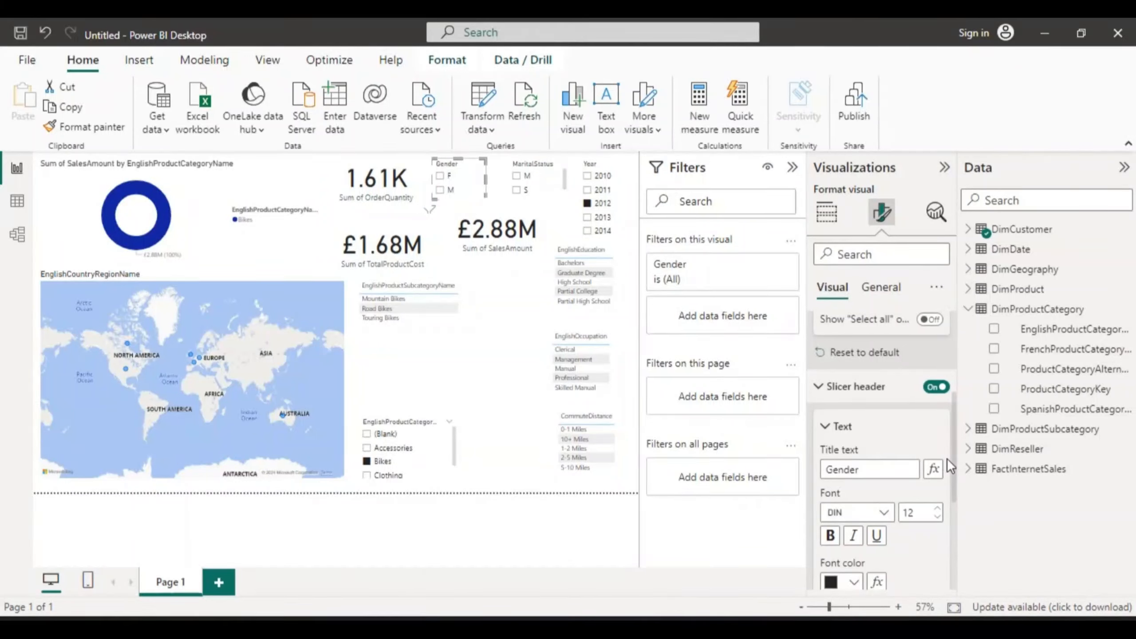
left_click_drag(954, 457, 954, 482)
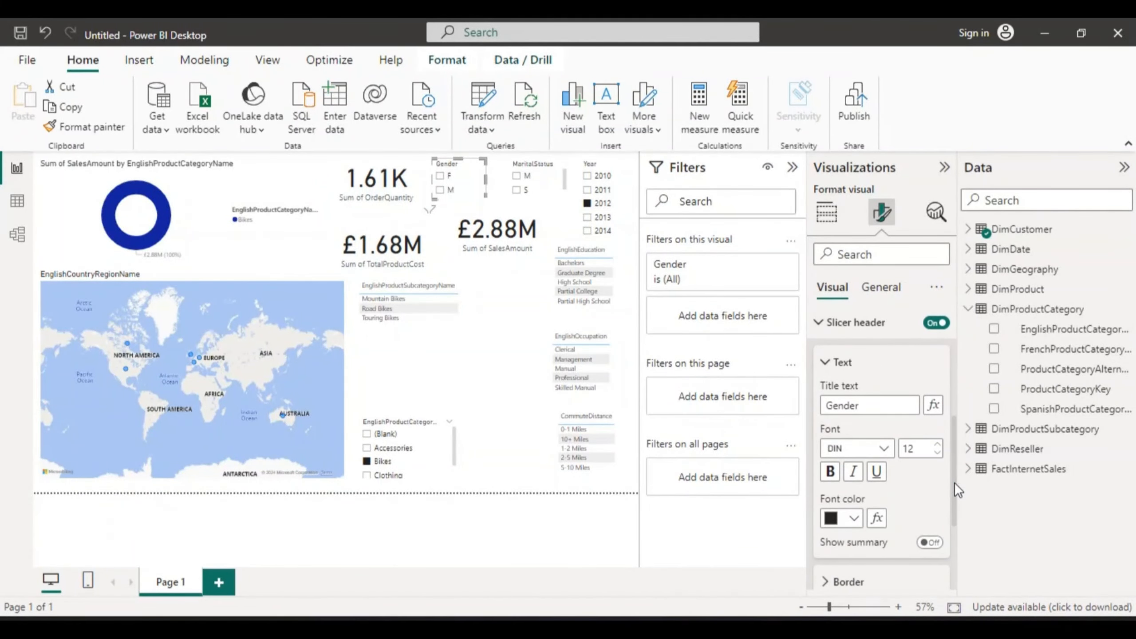
left_click(831, 472)
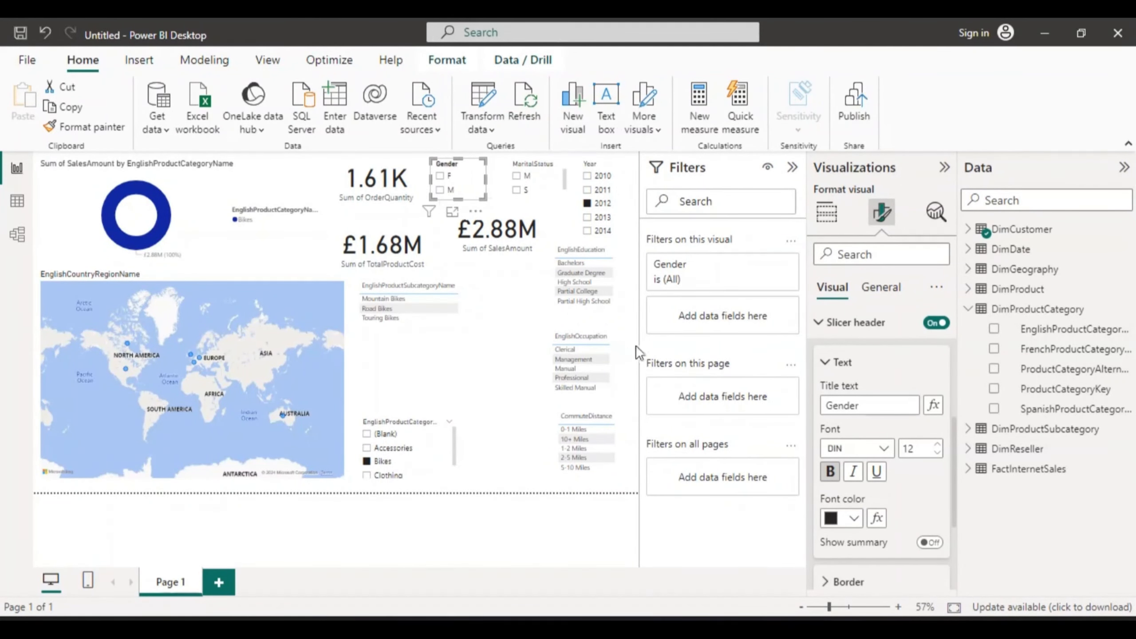
left_click(854, 474)
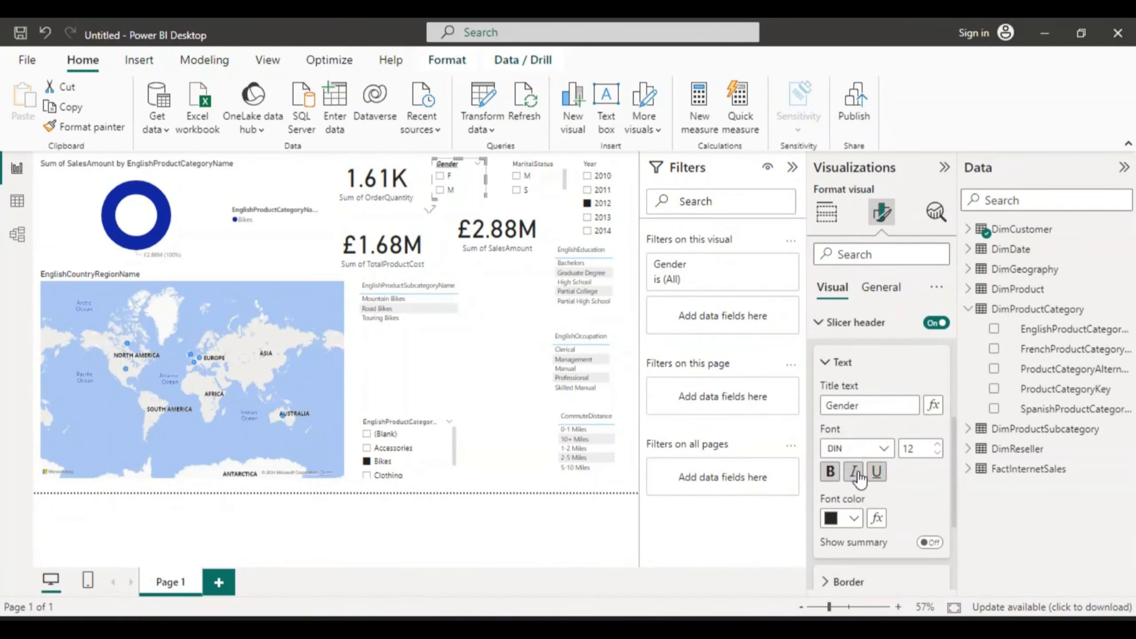
left_click(876, 472)
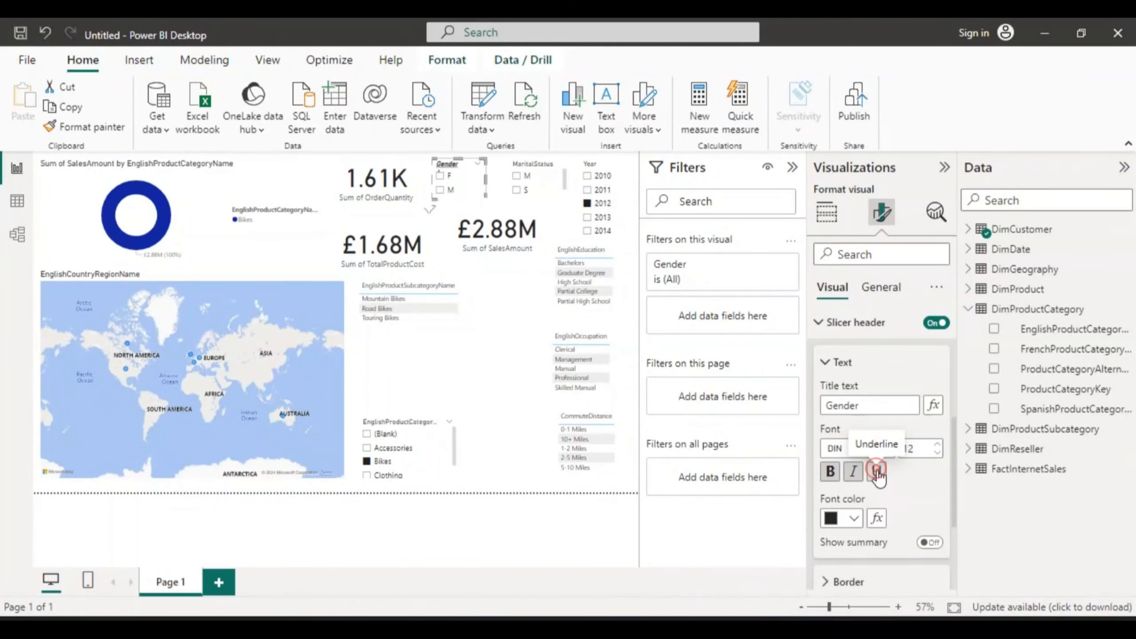
left_click(854, 474)
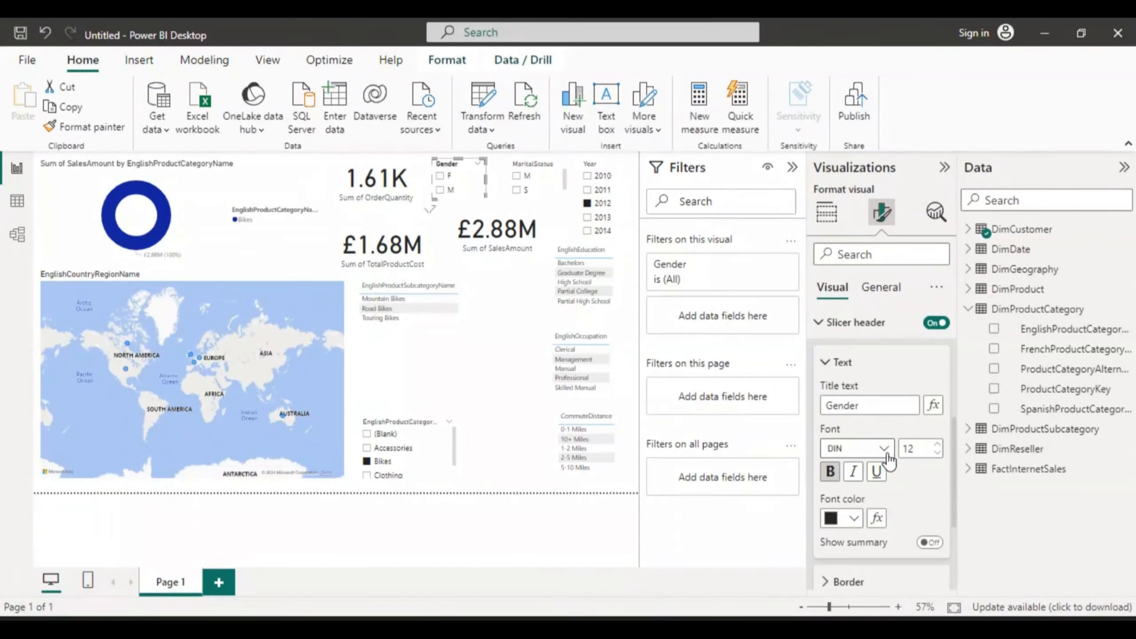
Step: Set the Gender header's font size to 11 and its font colour to #D9B300
left_click(937, 454)
left_click(937, 454)
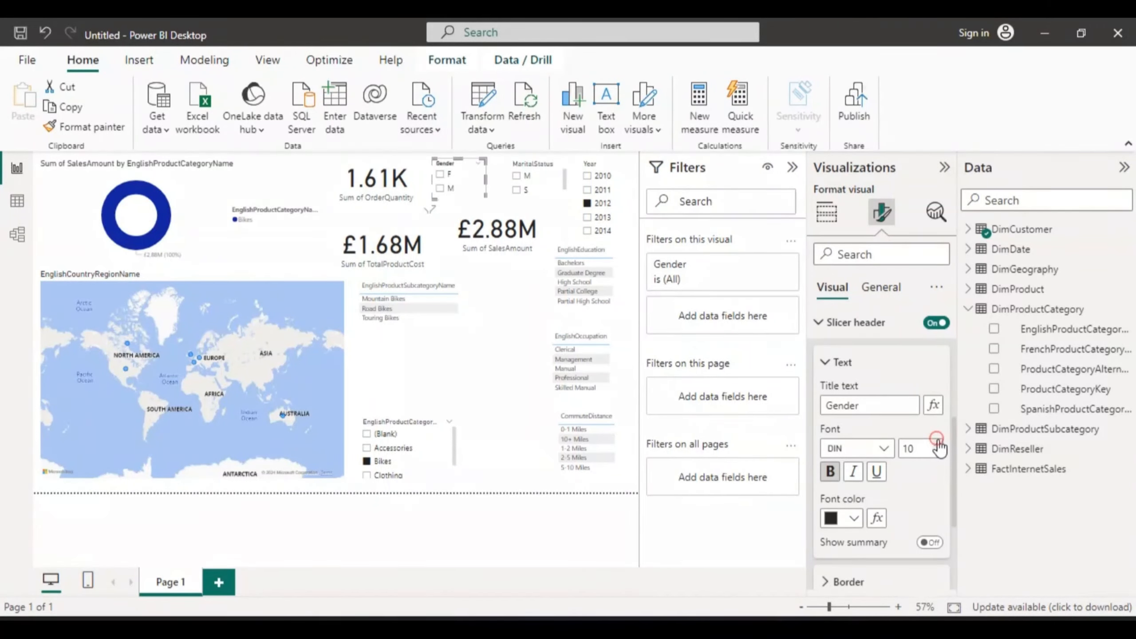
left_click(939, 443)
left_click(832, 521)
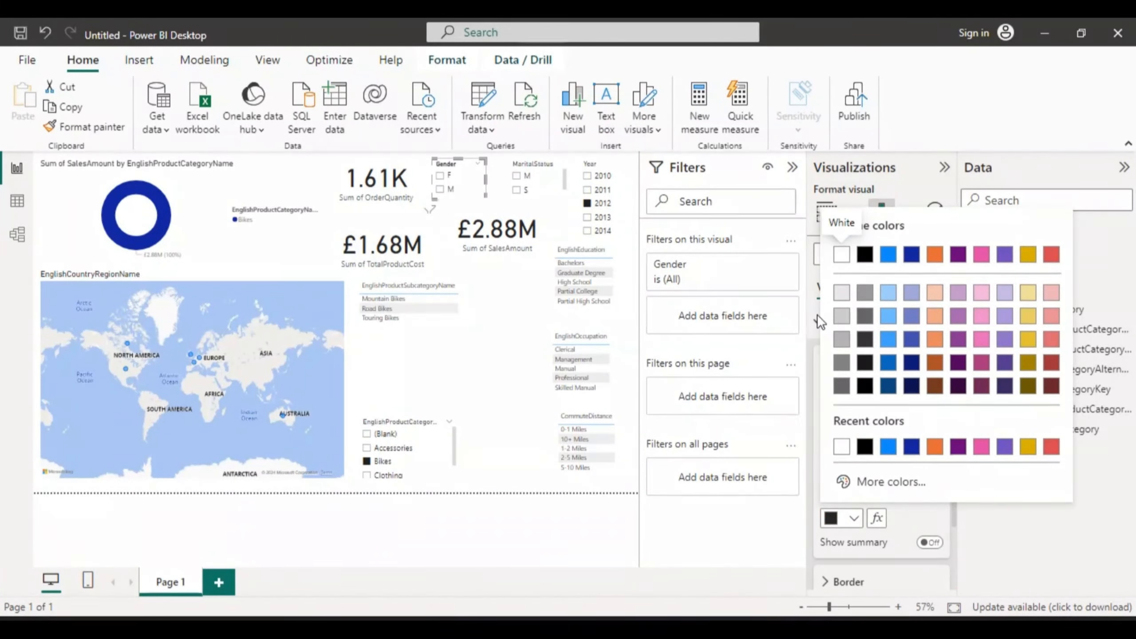
left_click(1028, 257)
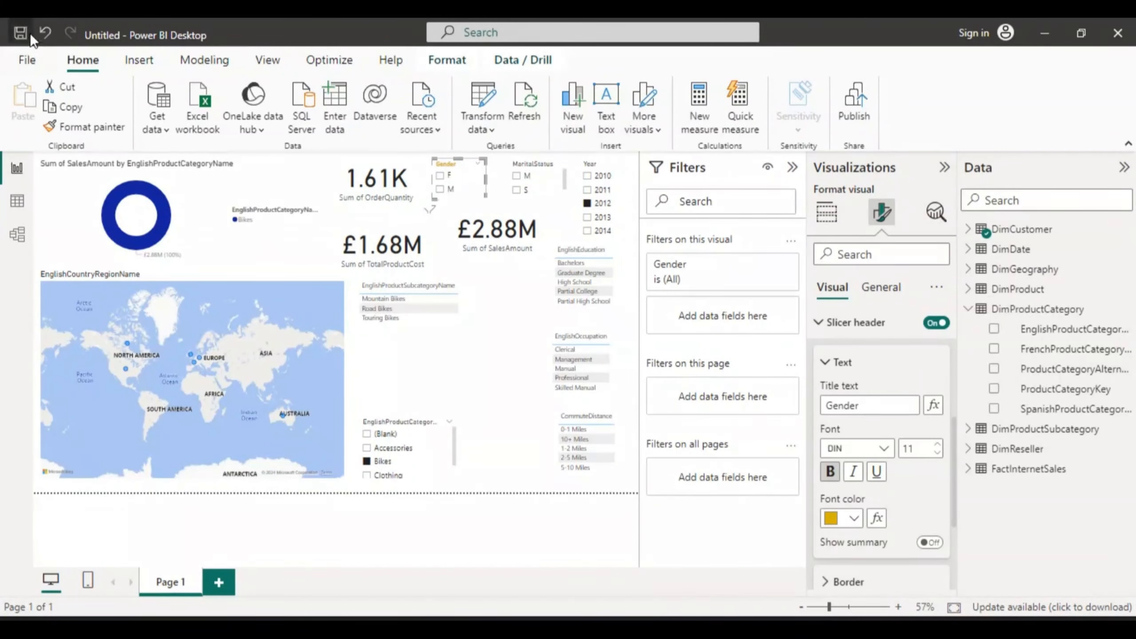
Step: Undo the last gender selection and collapse the slicer header text settings
left_click(44, 23)
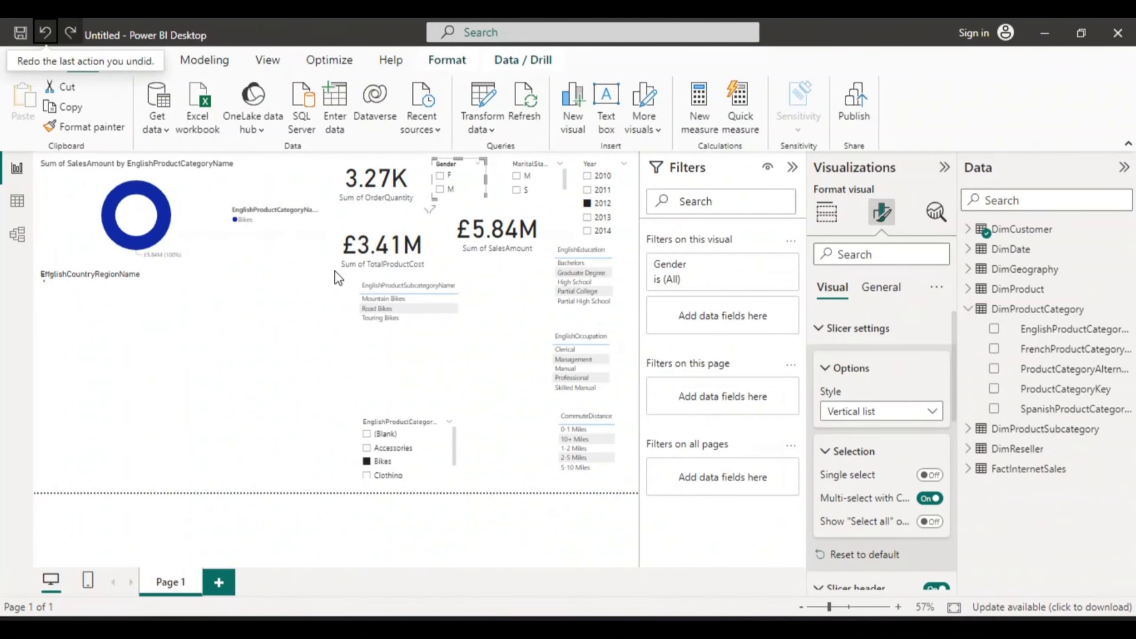
left_click_drag(954, 377, 953, 457)
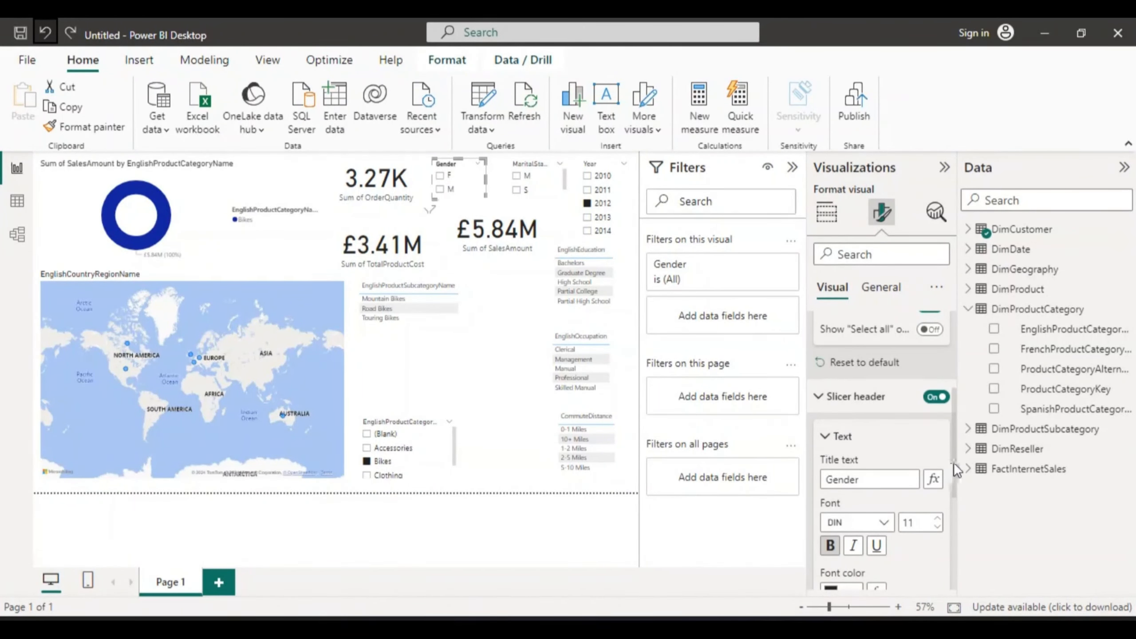
left_click(827, 439)
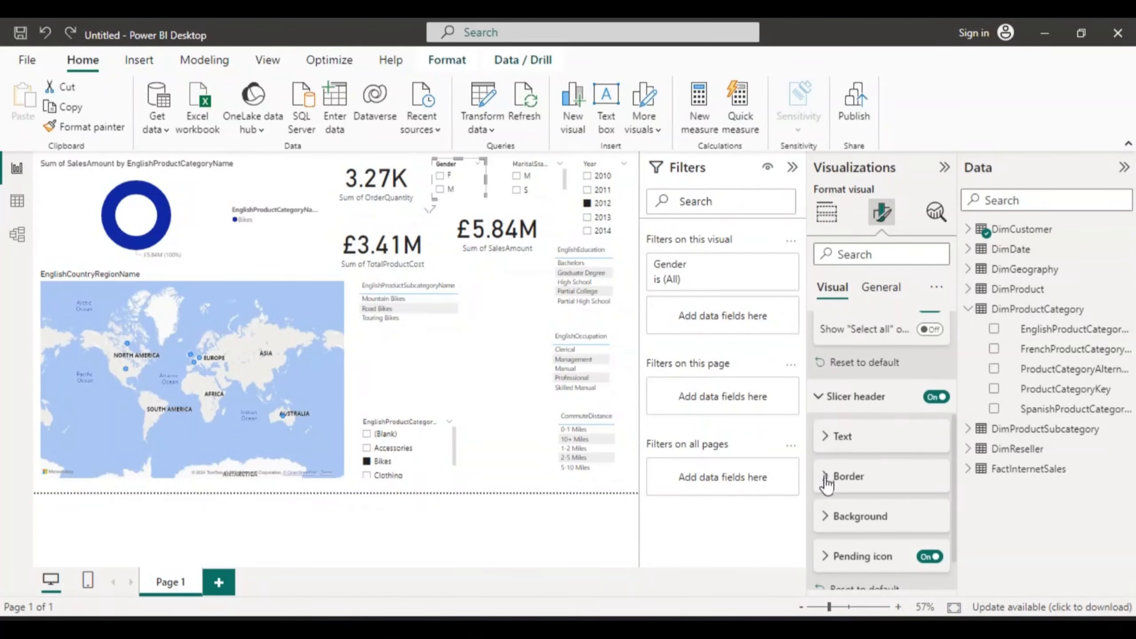
Step: Try setting the Gender slicer header's background colour to #118DFF, then undo the colour change
left_click(825, 477)
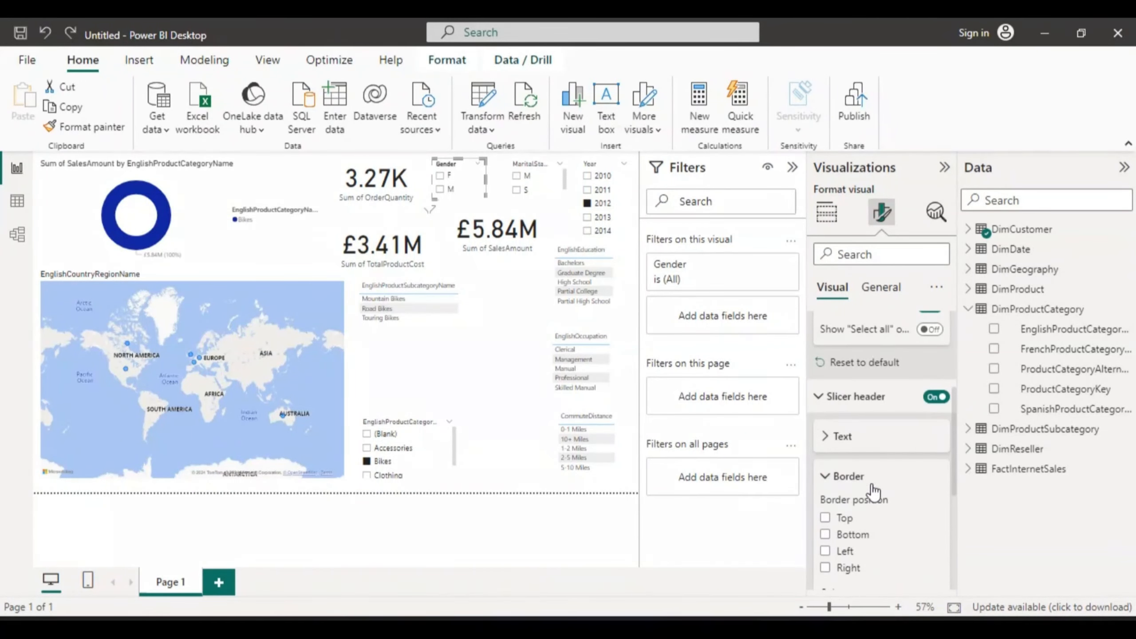
left_click_drag(953, 450, 954, 482)
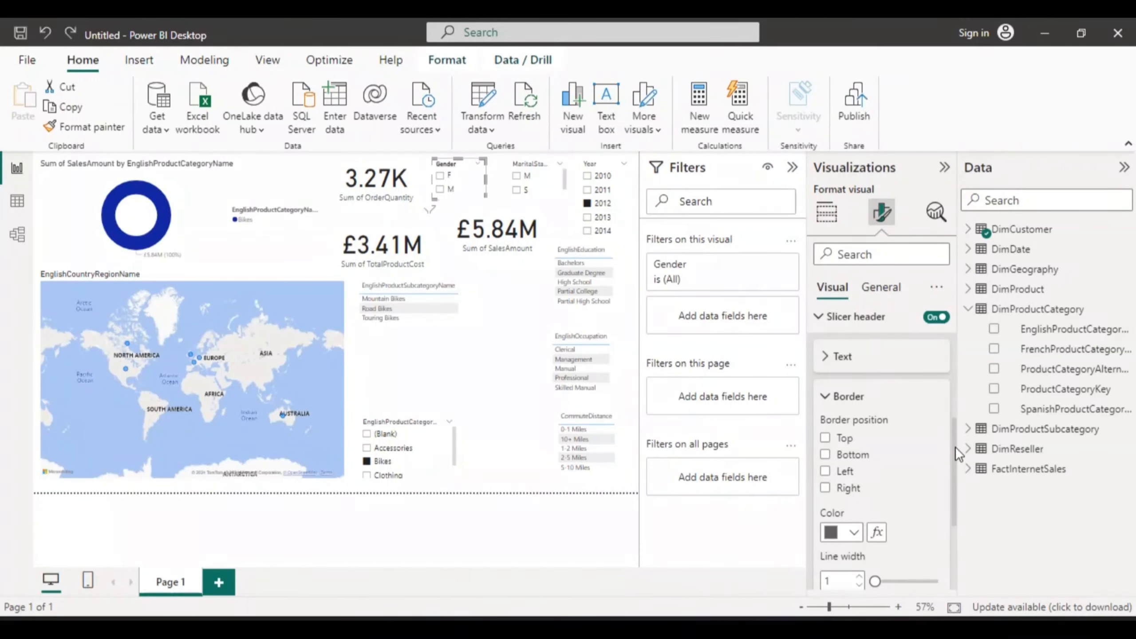
left_click_drag(955, 446, 955, 479)
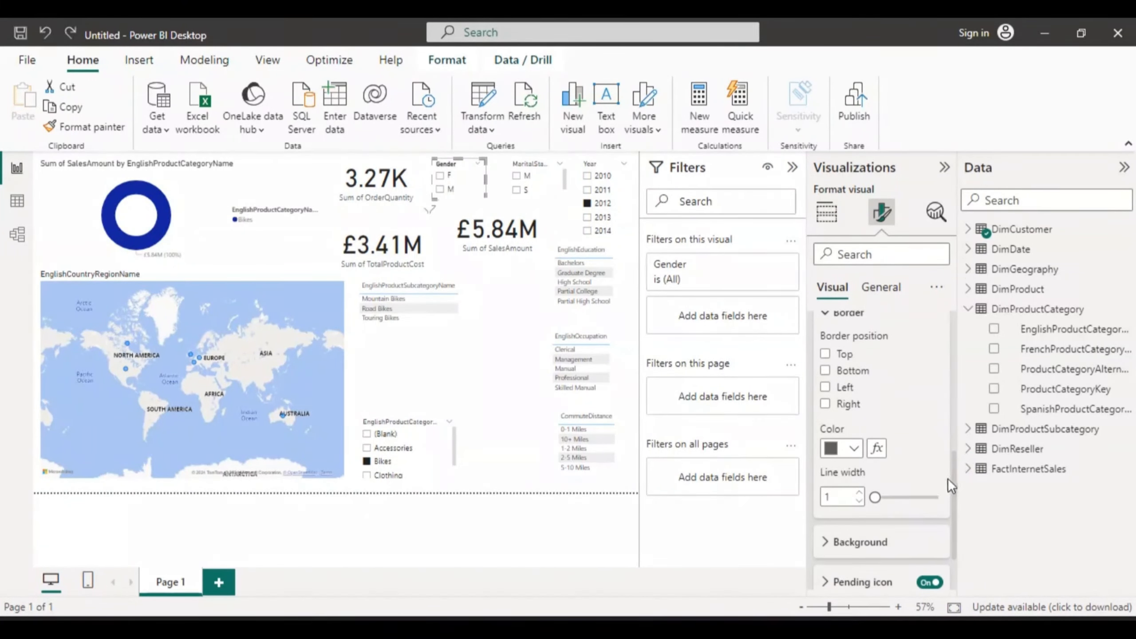
scroll(956, 476, "down", 2)
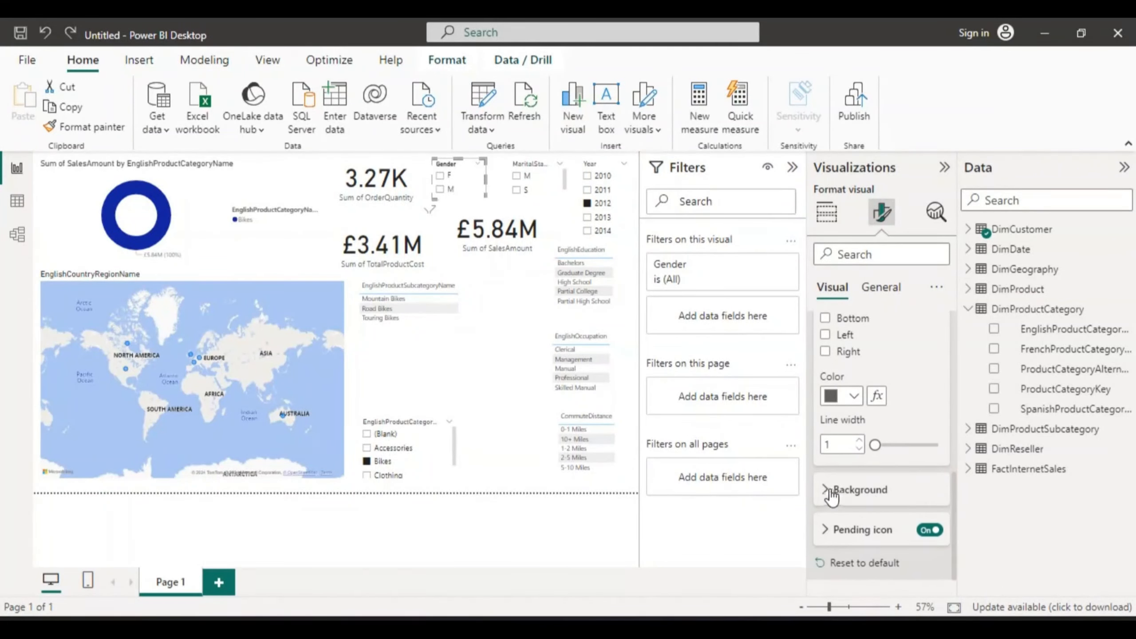
left_click(825, 487)
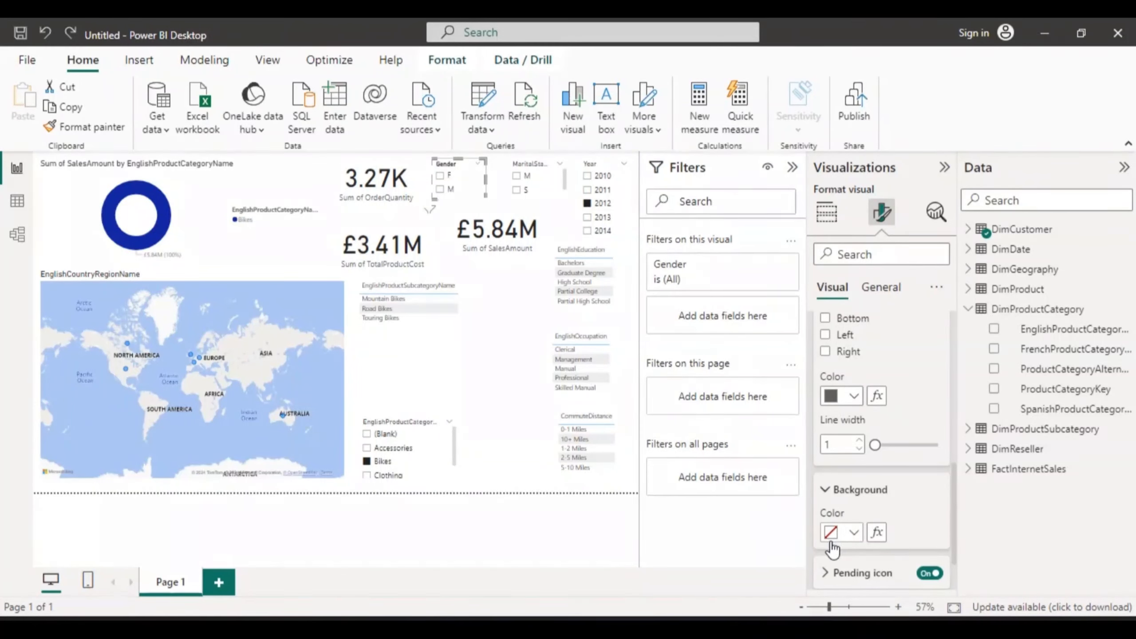
left_click_drag(953, 499, 954, 531)
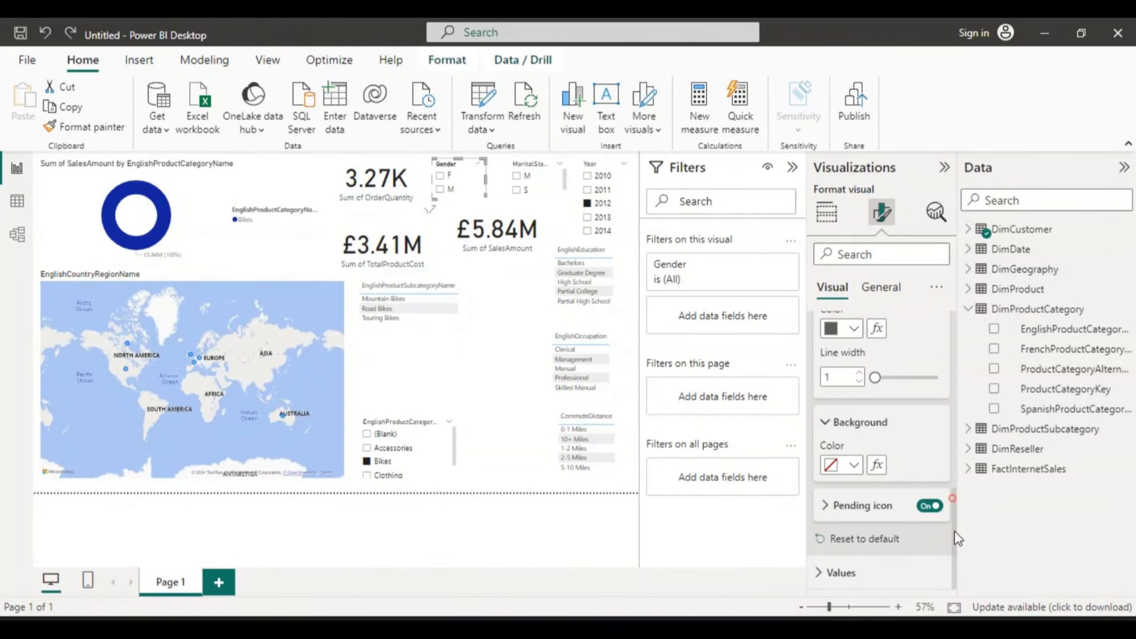
left_click(851, 465)
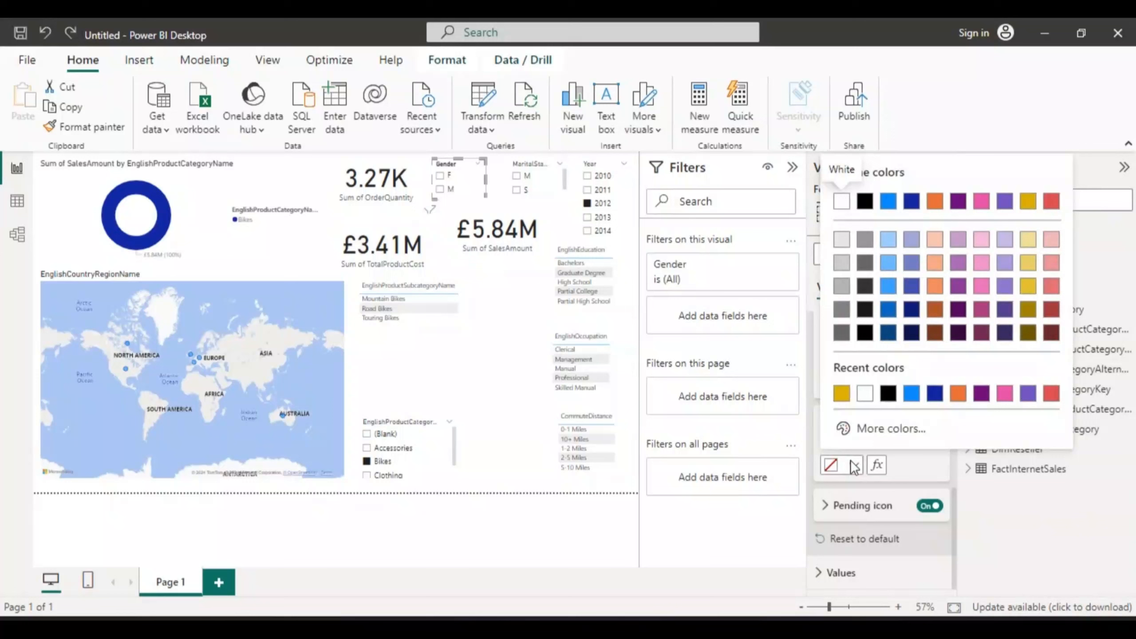
left_click(911, 393)
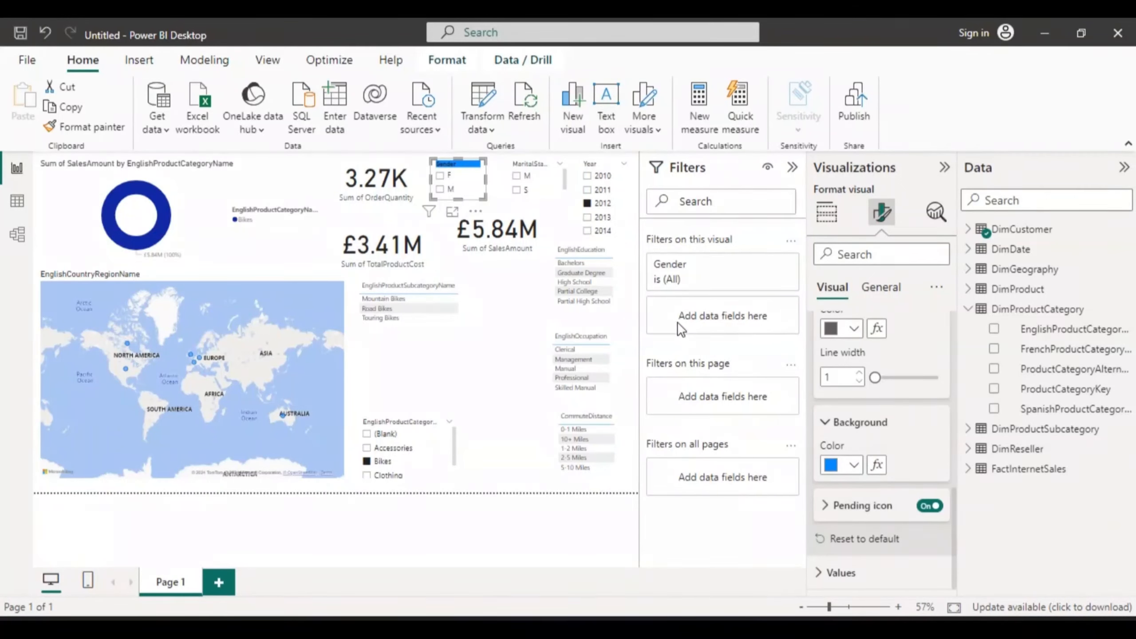
left_click(45, 27)
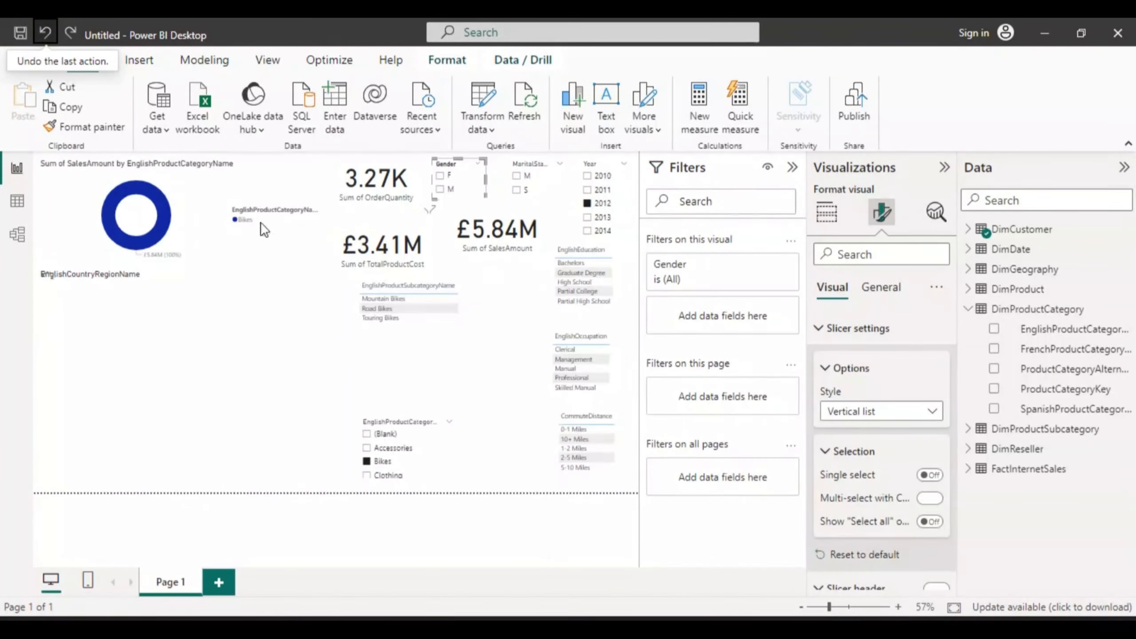
Step: Review the Gender slicer's header text, border and background formatting settings
left_click_drag(955, 388, 955, 502)
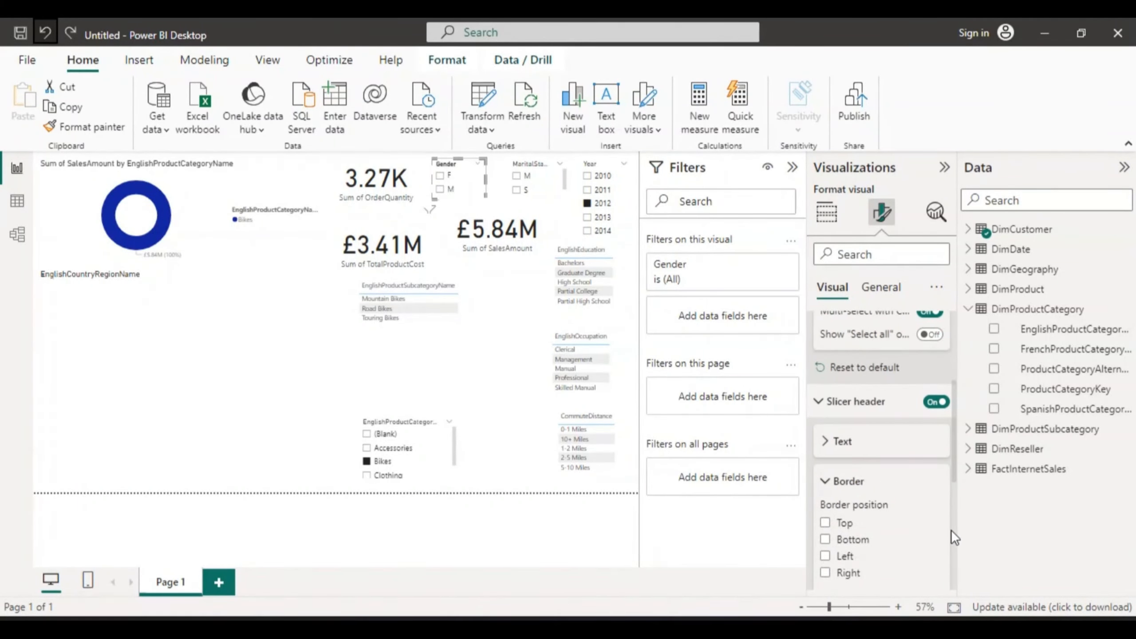
left_click(954, 359)
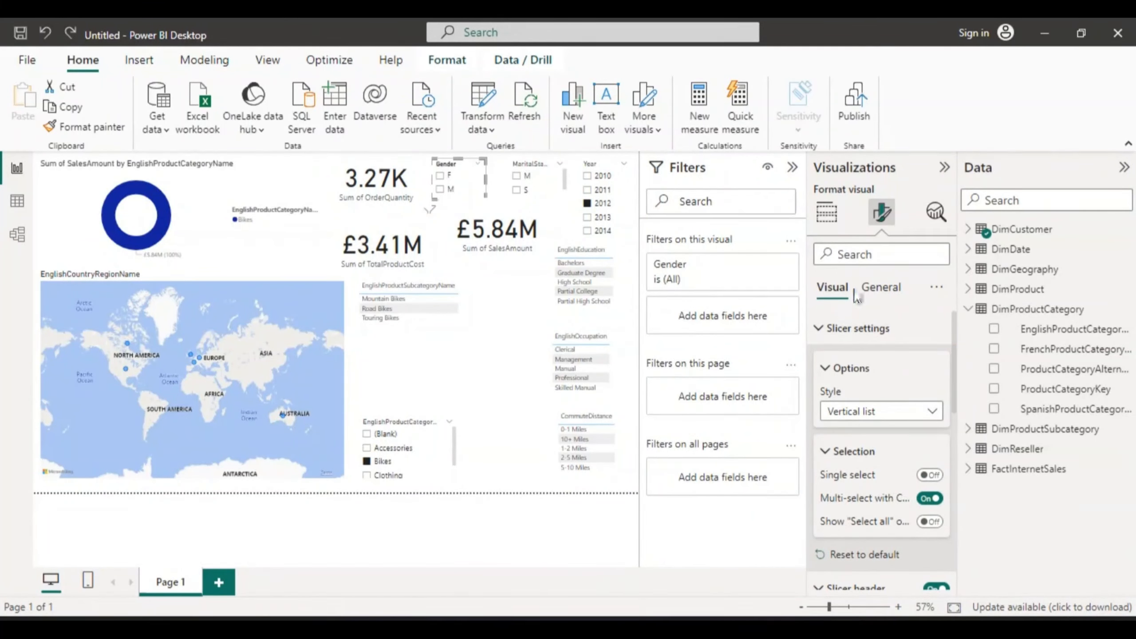
left_click(817, 328)
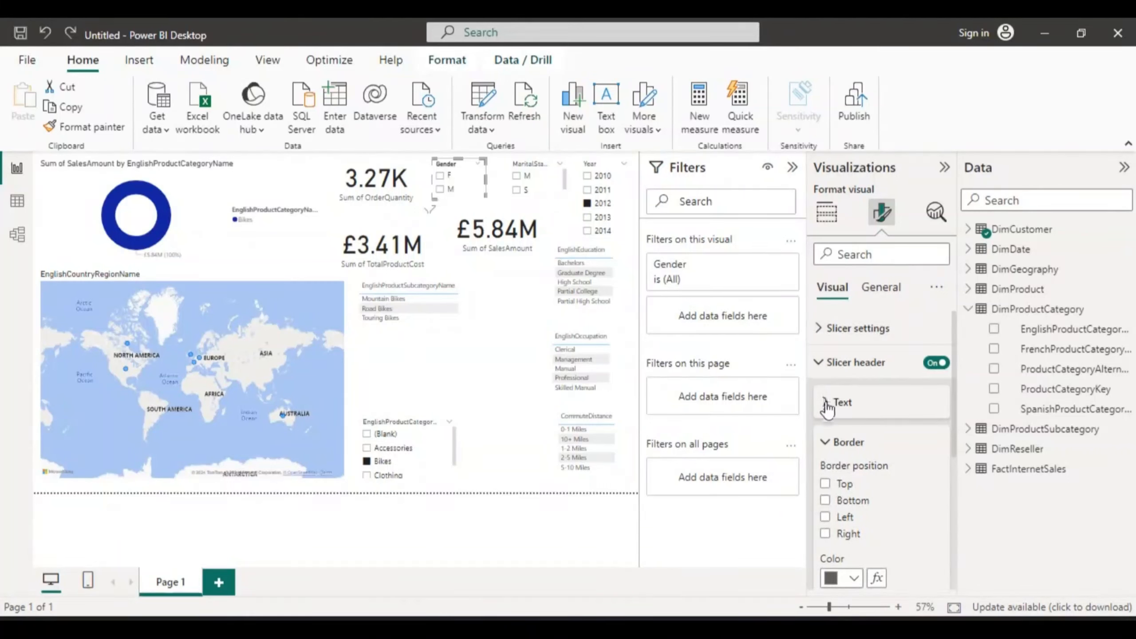
left_click(827, 404)
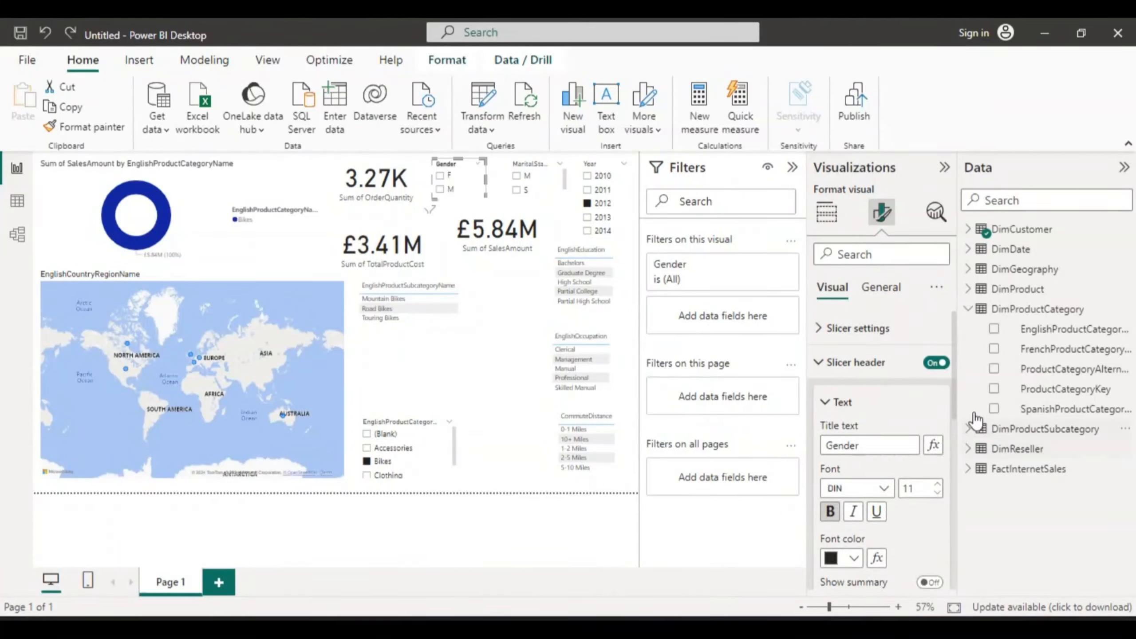
left_click_drag(953, 407, 955, 489)
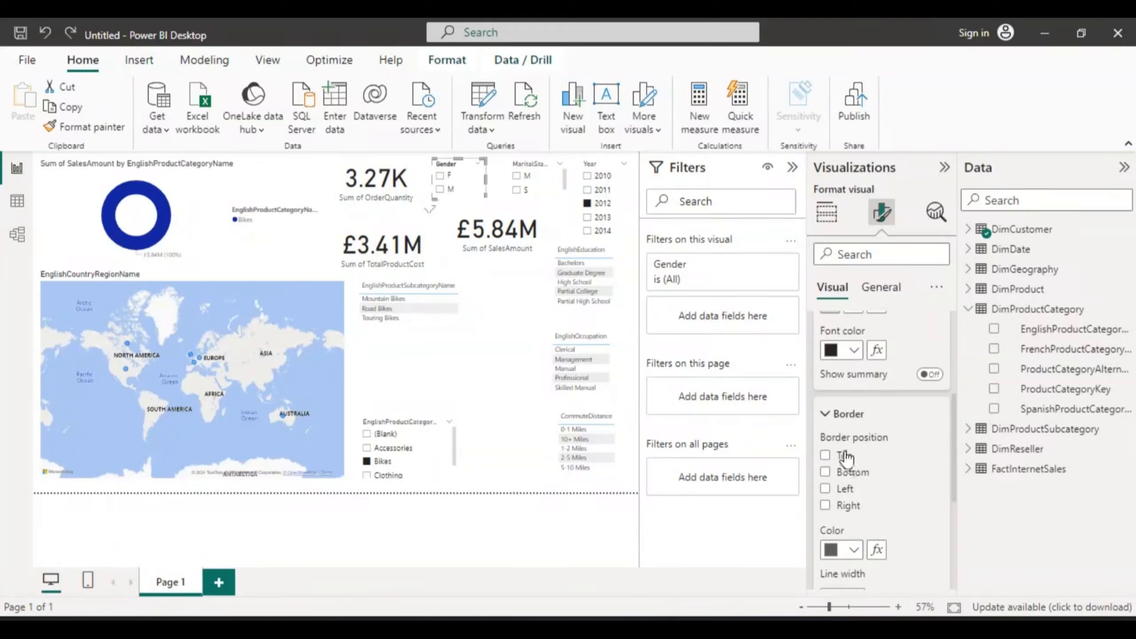
left_click(826, 415)
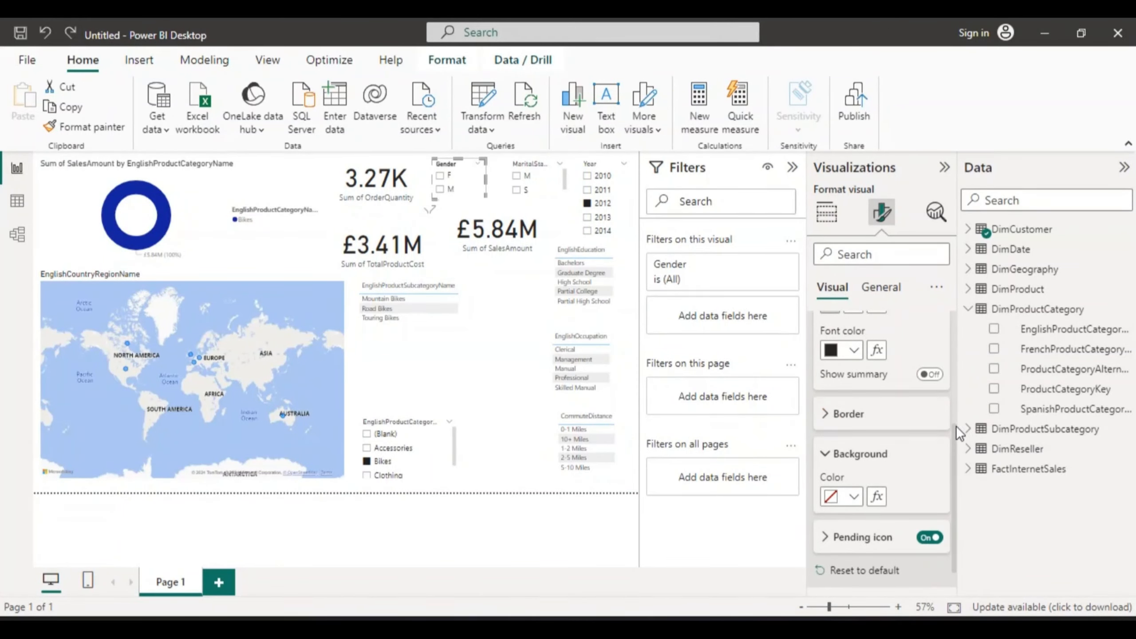
left_click_drag(956, 426, 953, 491)
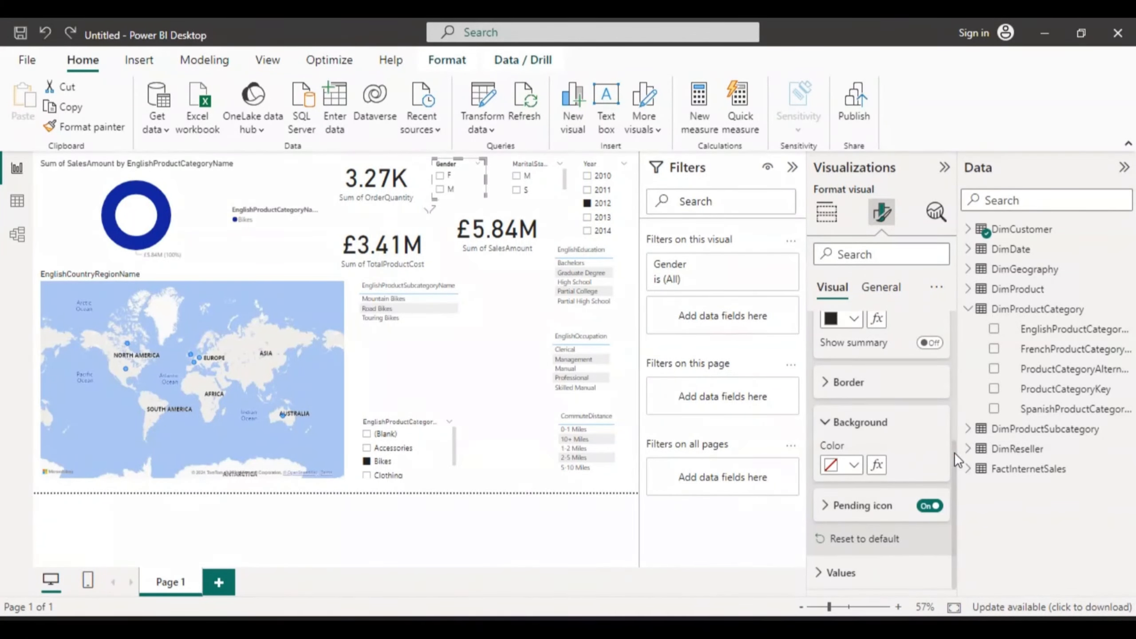
left_click_drag(954, 452, 945, 303)
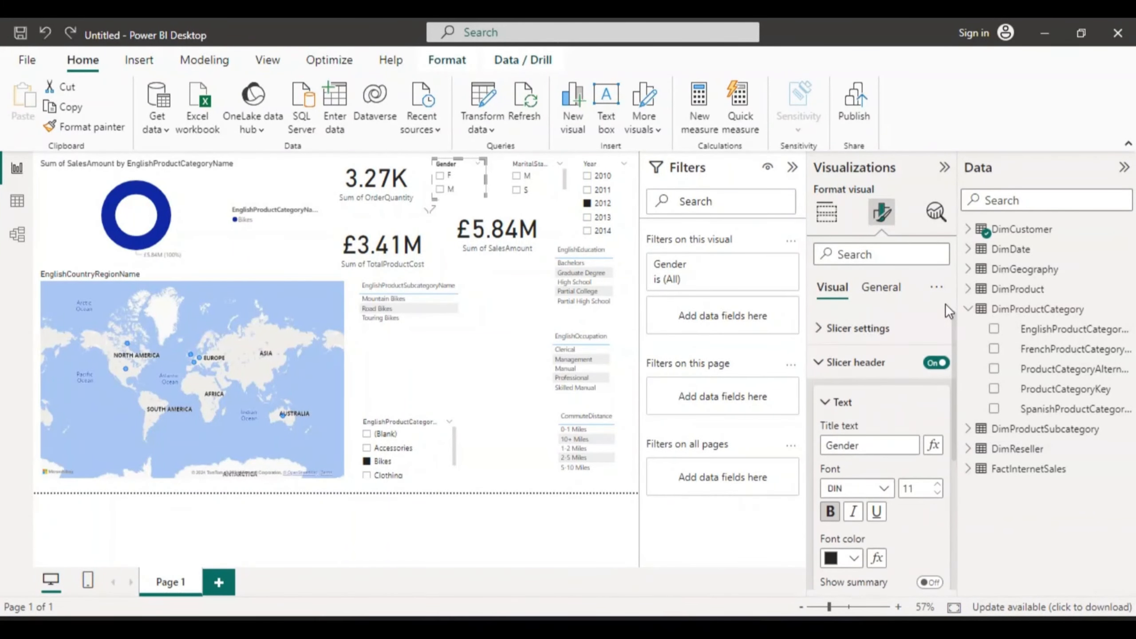
Step: Review the Gender slicer's general size properties and collapse them again
left_click(882, 290)
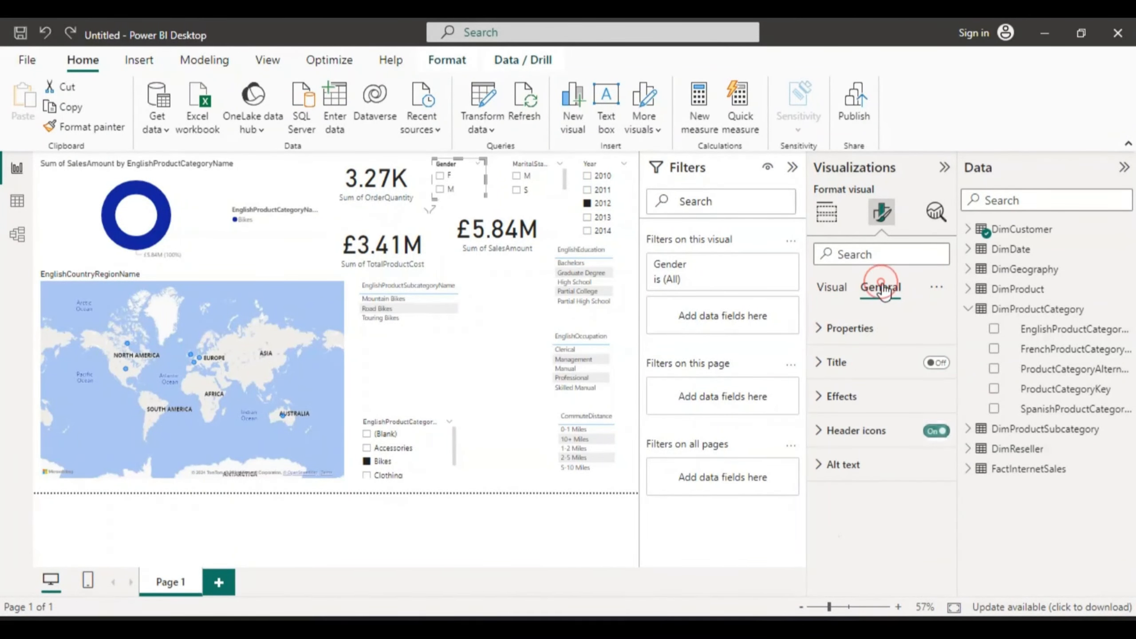
left_click(820, 329)
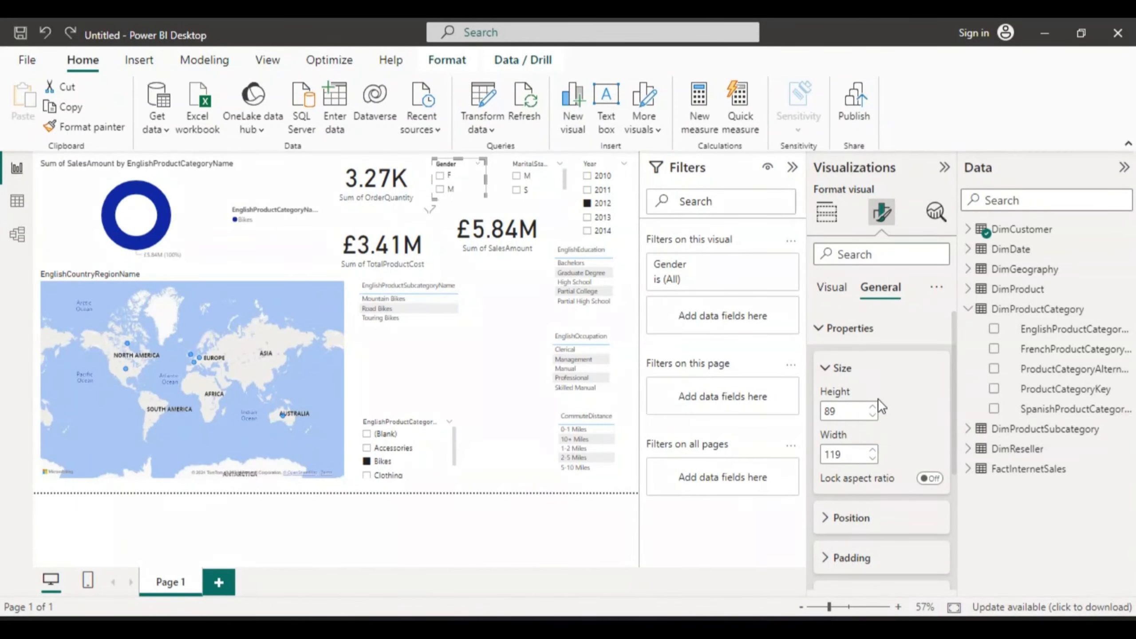
left_click_drag(954, 412, 962, 479)
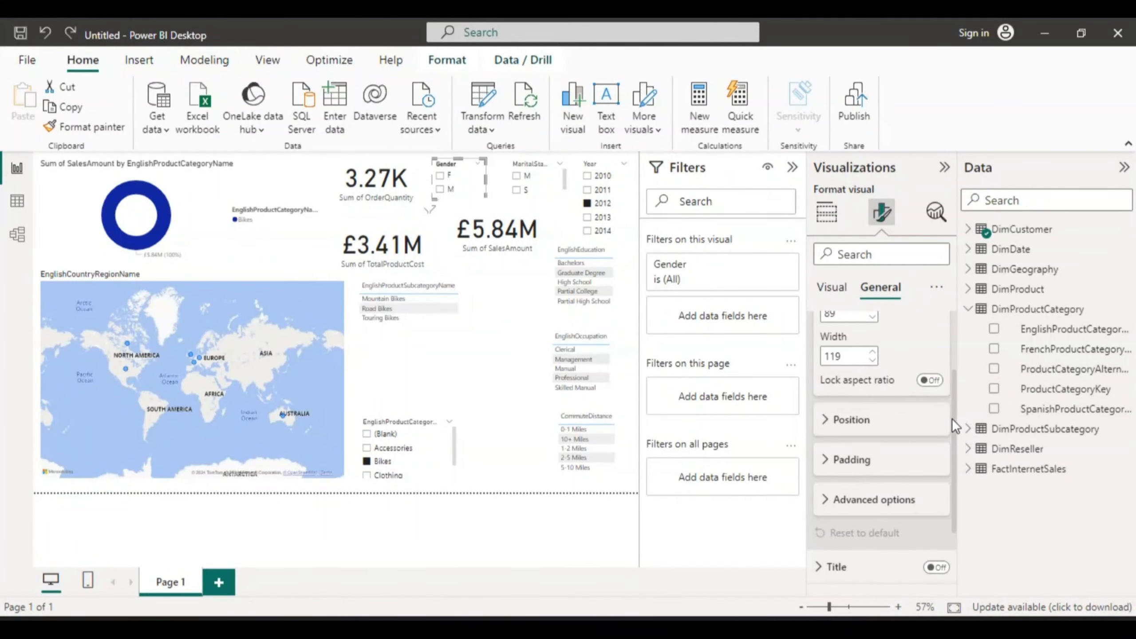
scroll(951, 419, "up", 3)
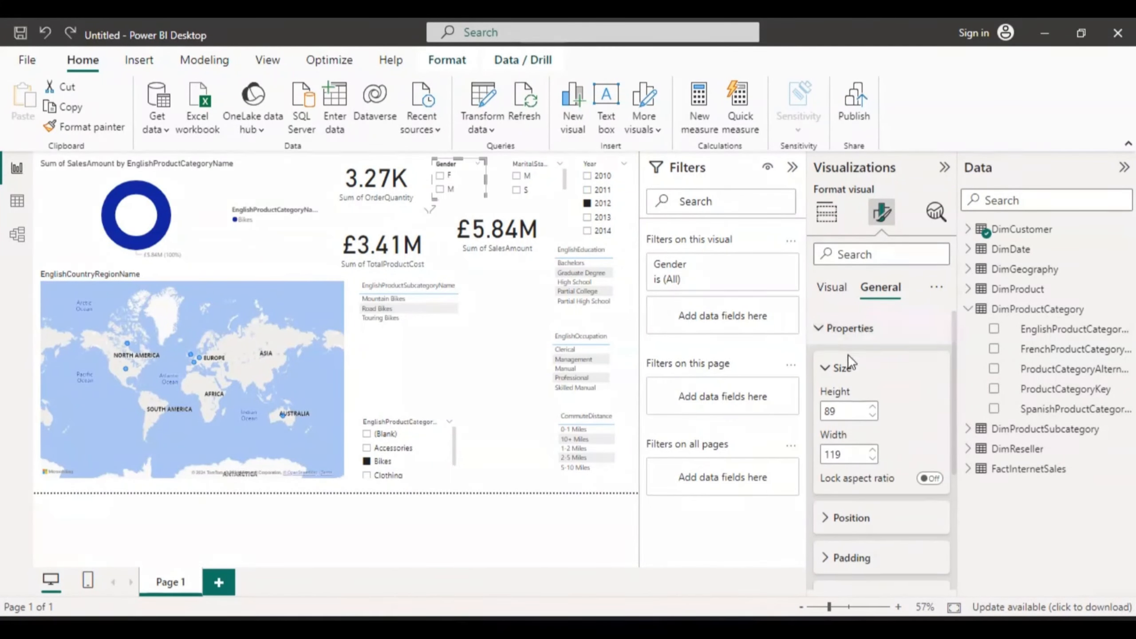
left_click(819, 327)
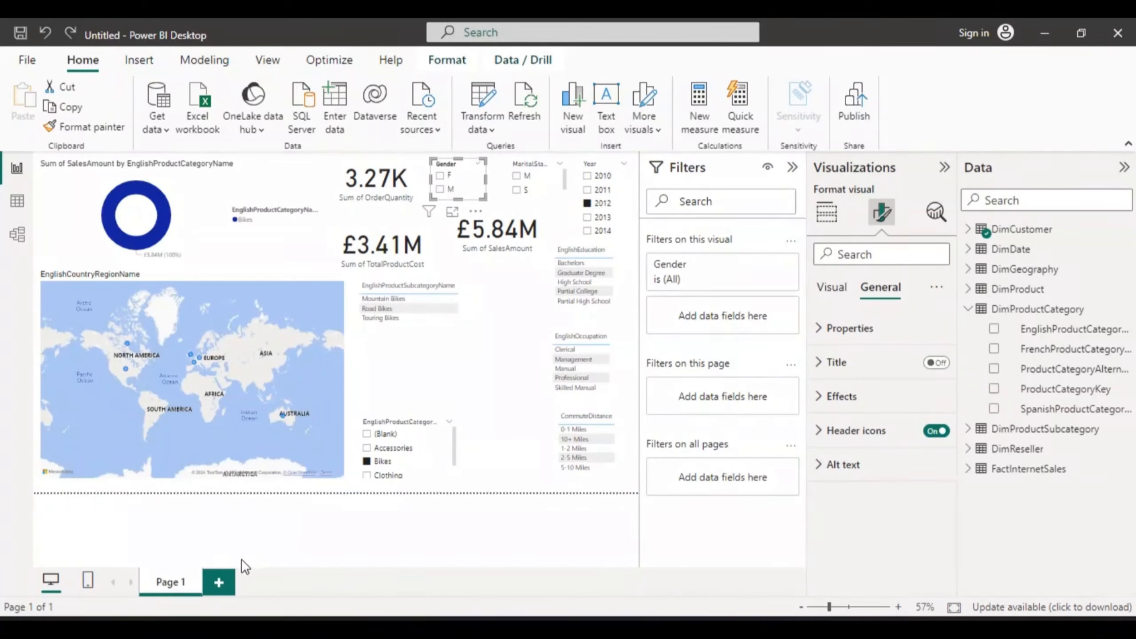
Step: Add a new report page, and rename Page 1 as dashboard
left_click(219, 582)
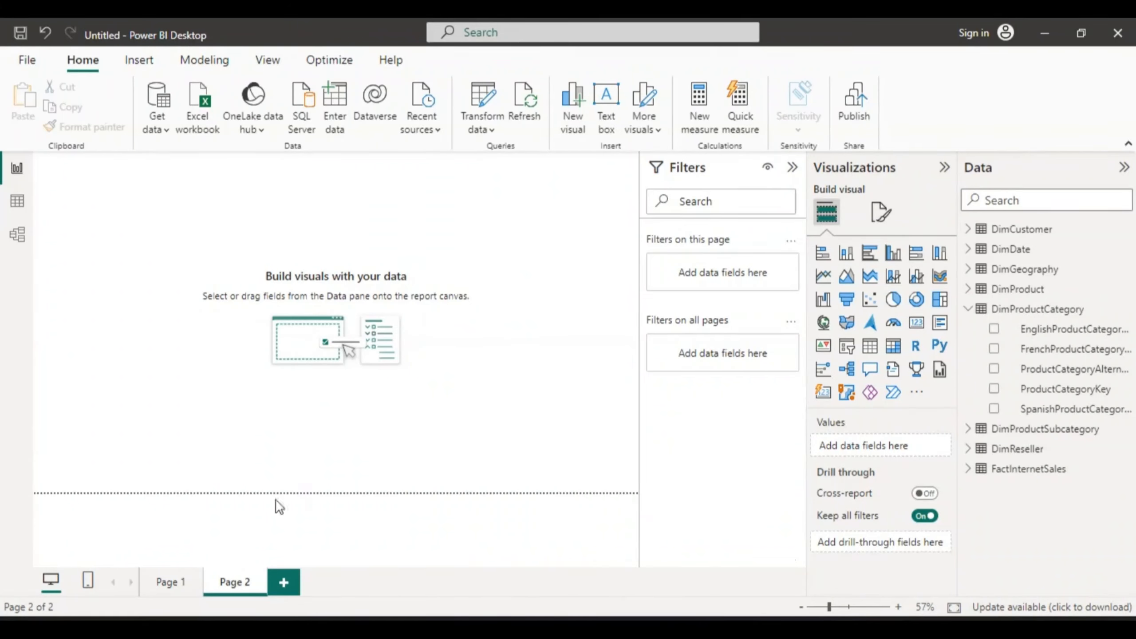
left_click(169, 584)
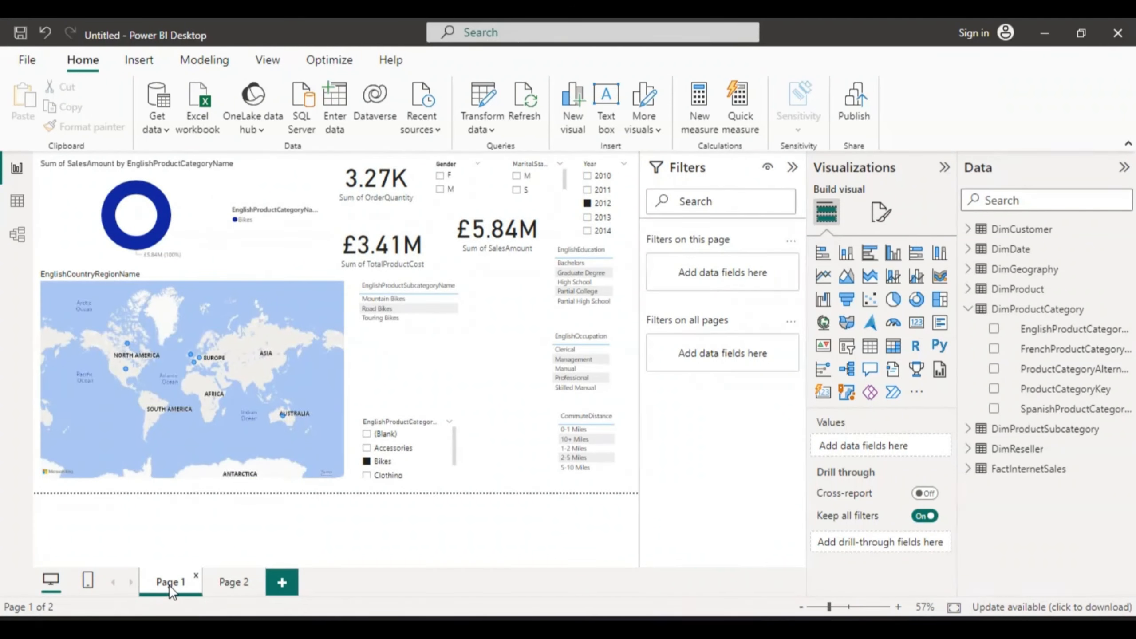
double_click(174, 580)
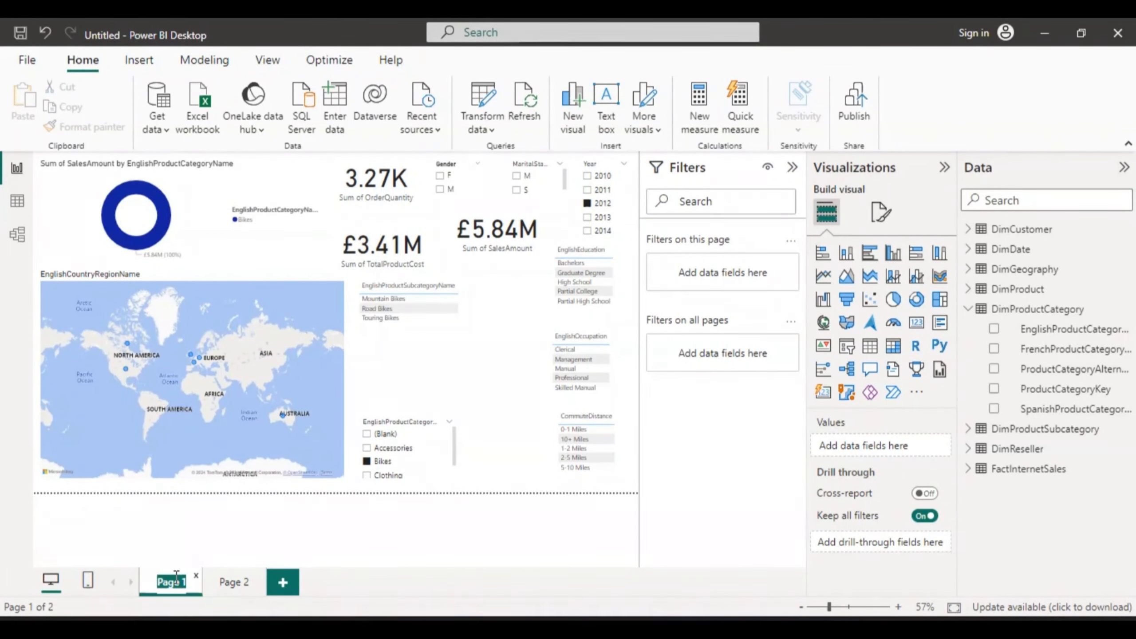
type("d")
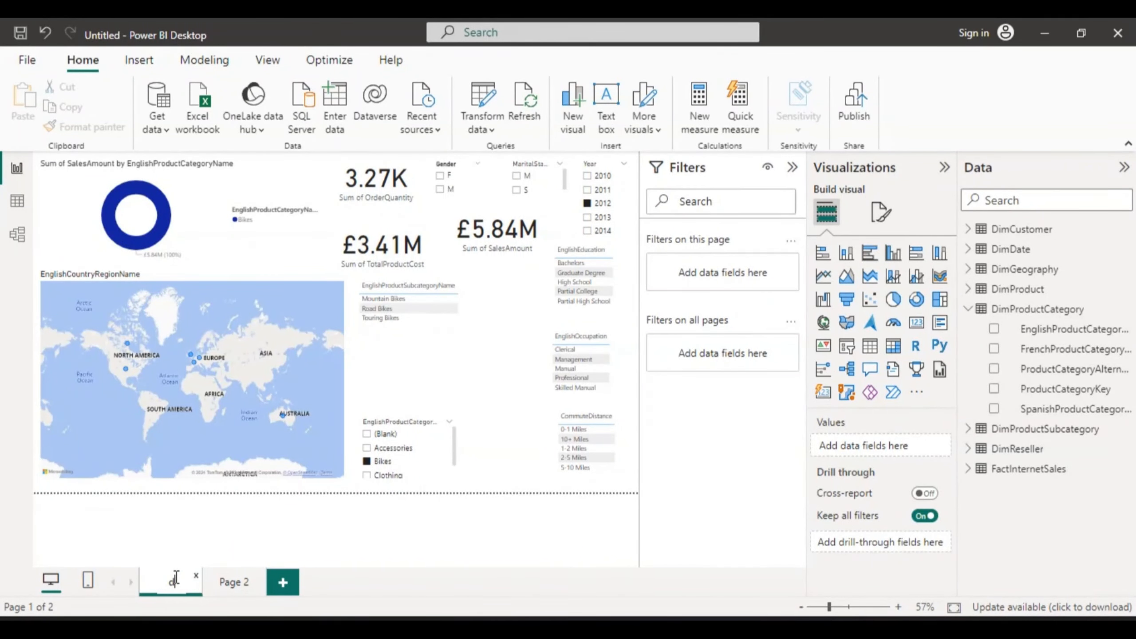
type("as")
type("hboar")
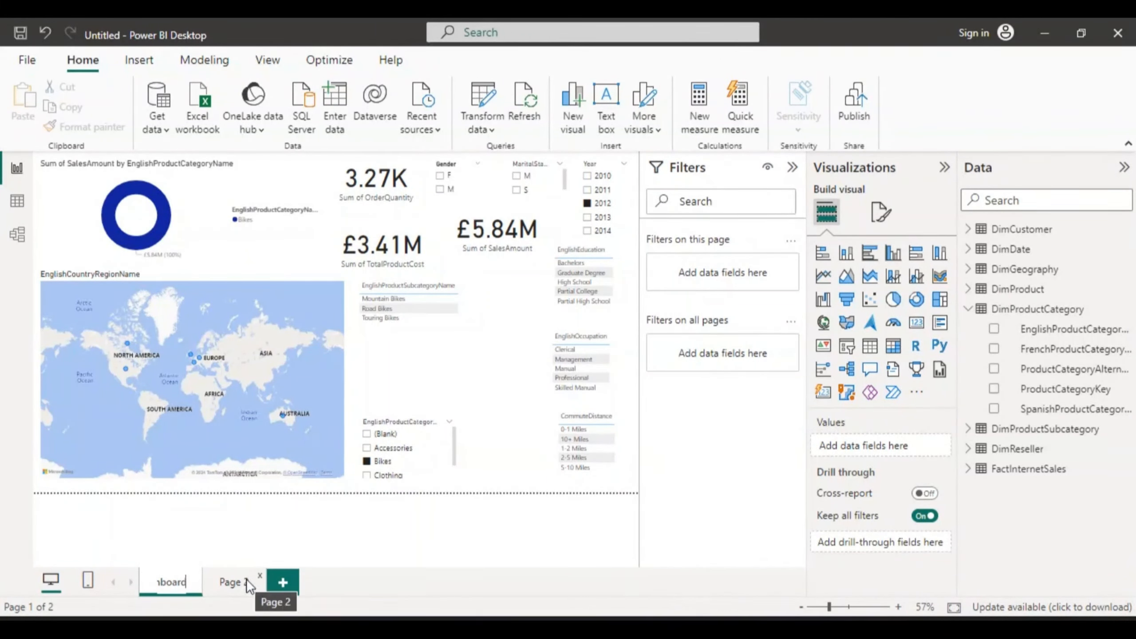
Step: Insert a Key influencers visual on Page 2
left_click(231, 578)
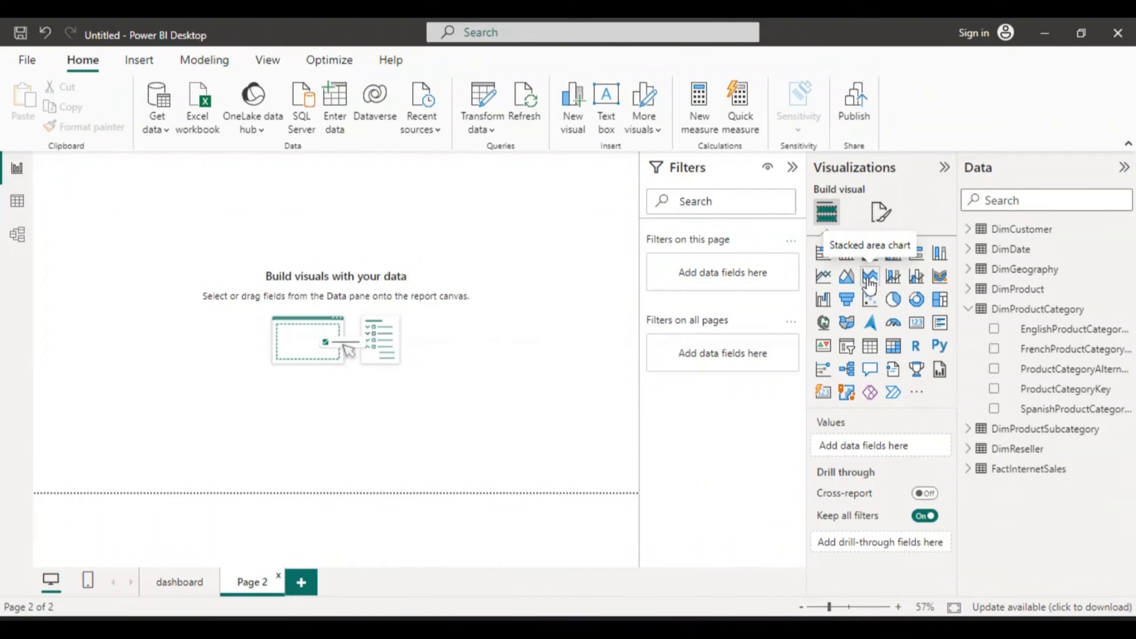
left_click(847, 374)
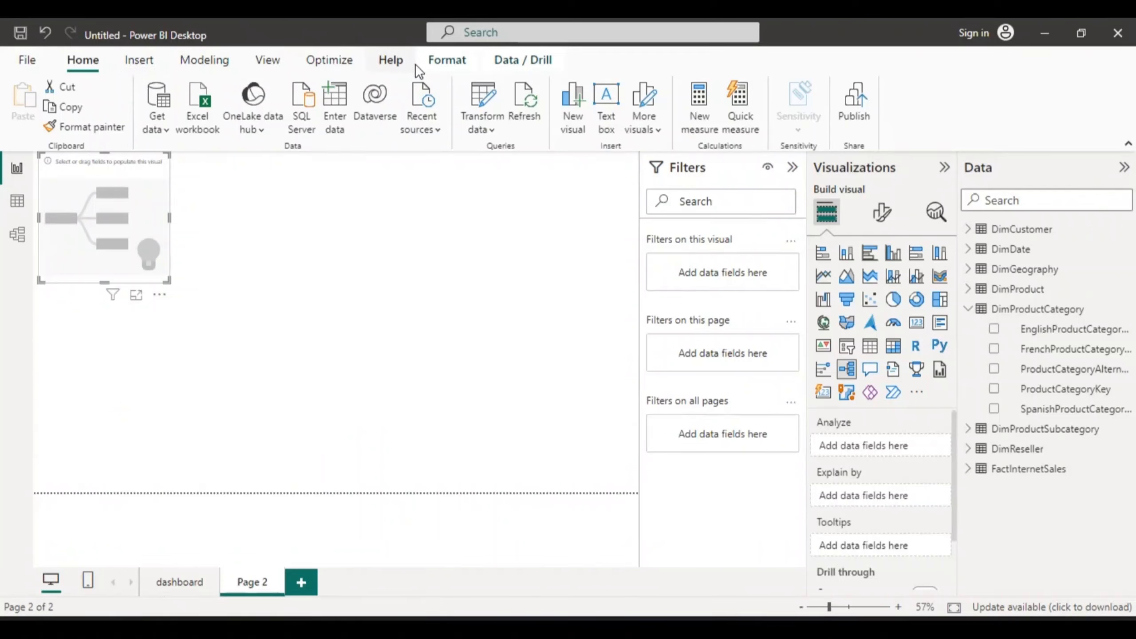
left_click(139, 61)
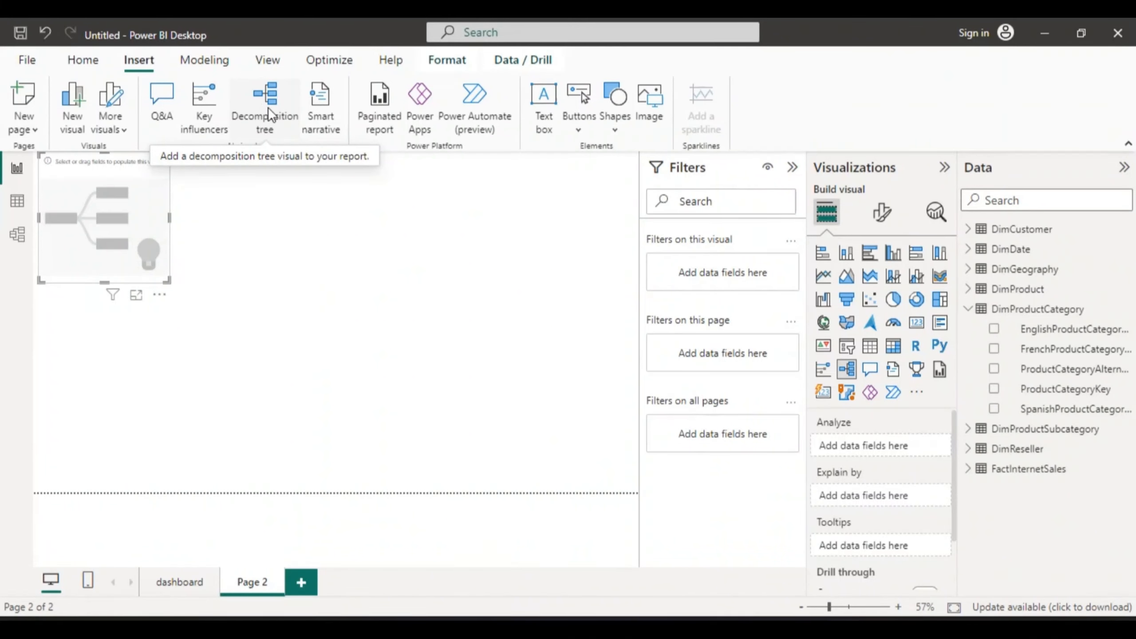
left_click(80, 61)
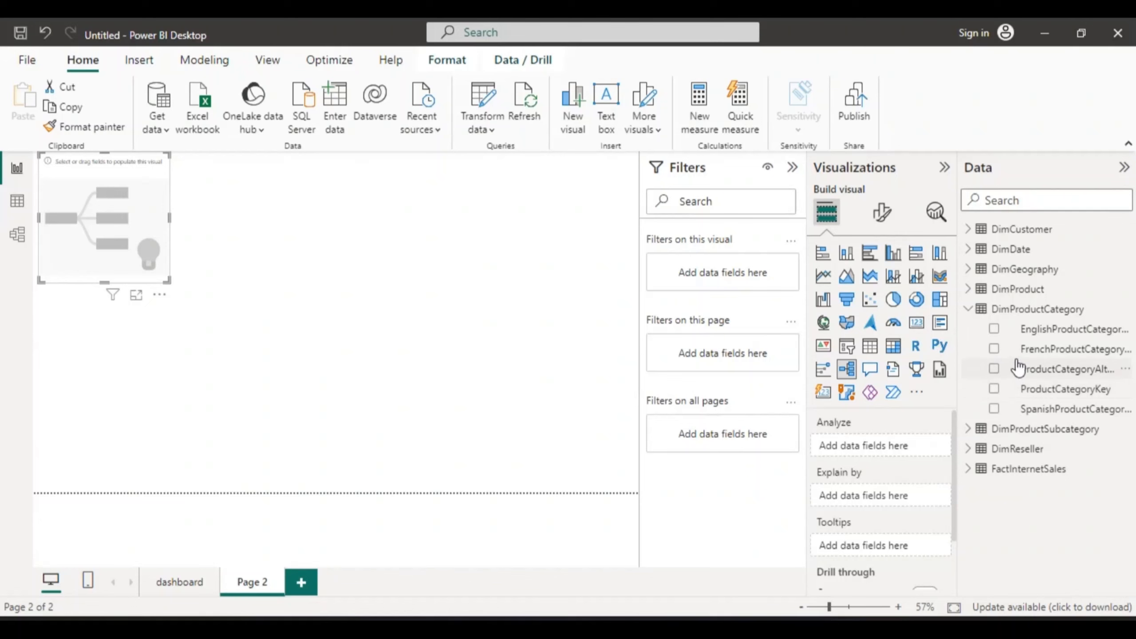
Step: Rename the SalesAmount column of FactInternetSales to Sales
left_click(968, 310)
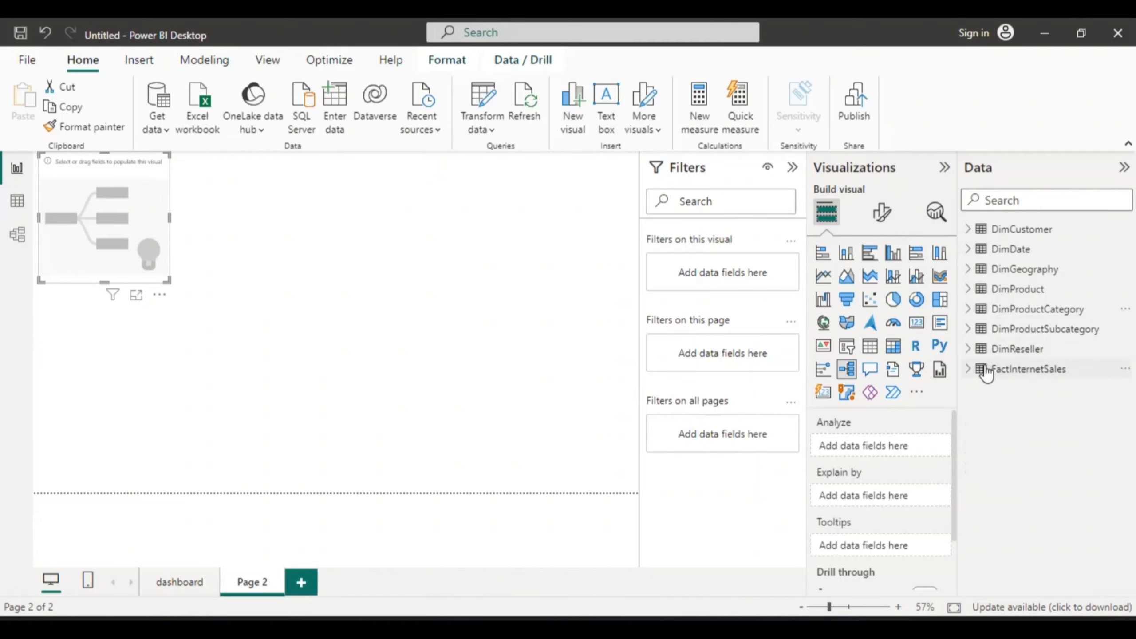
left_click(968, 369)
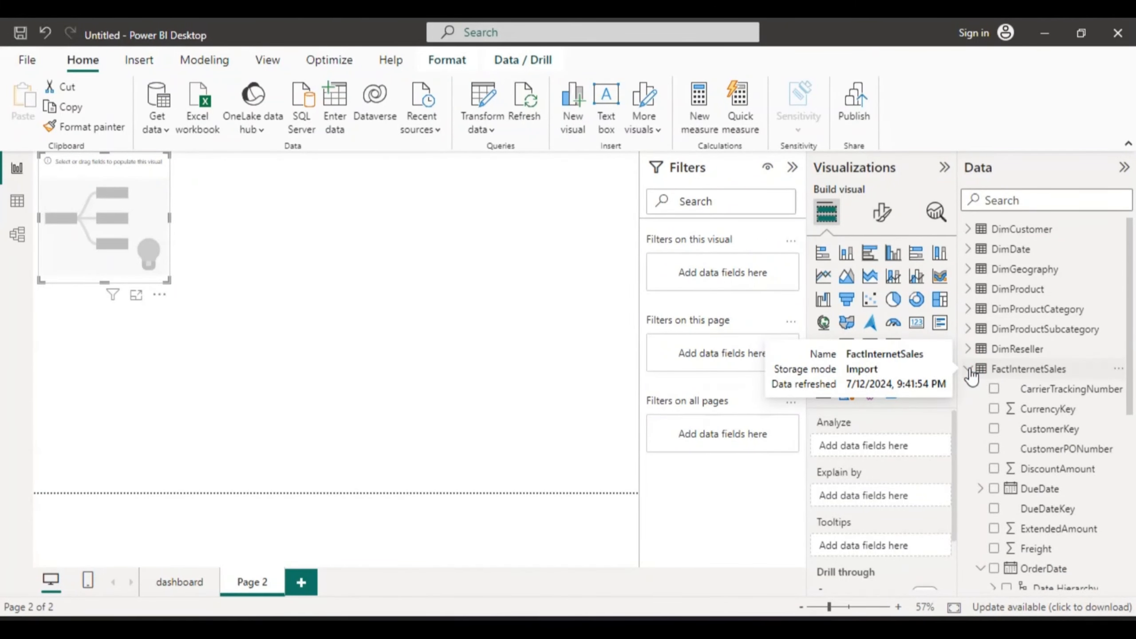
left_click_drag(1128, 359, 1134, 501)
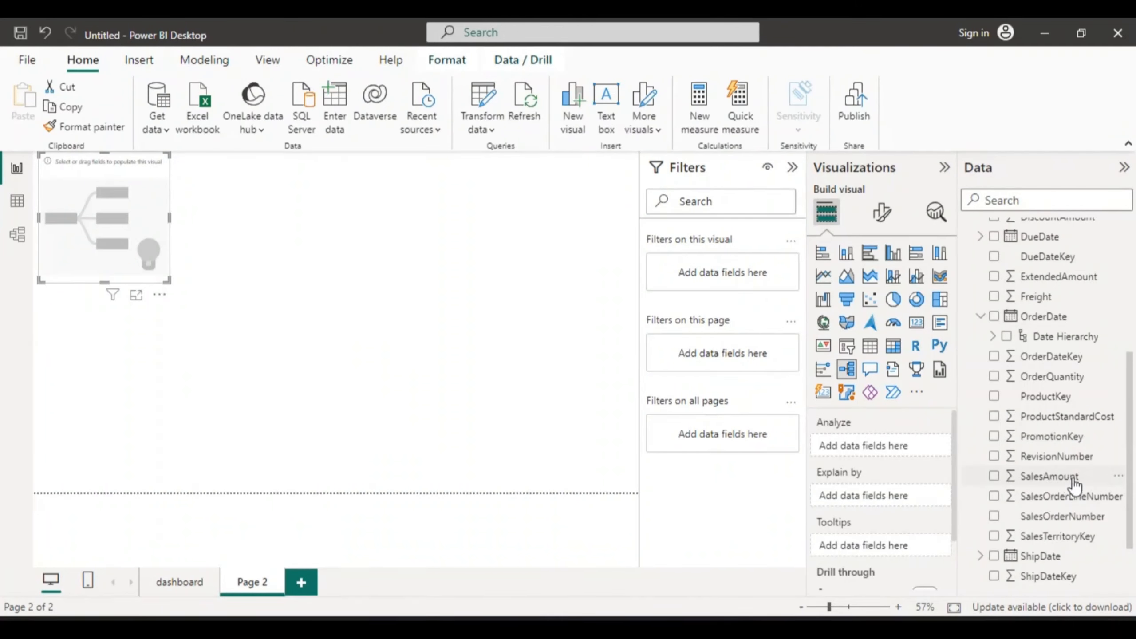
left_click(1118, 477)
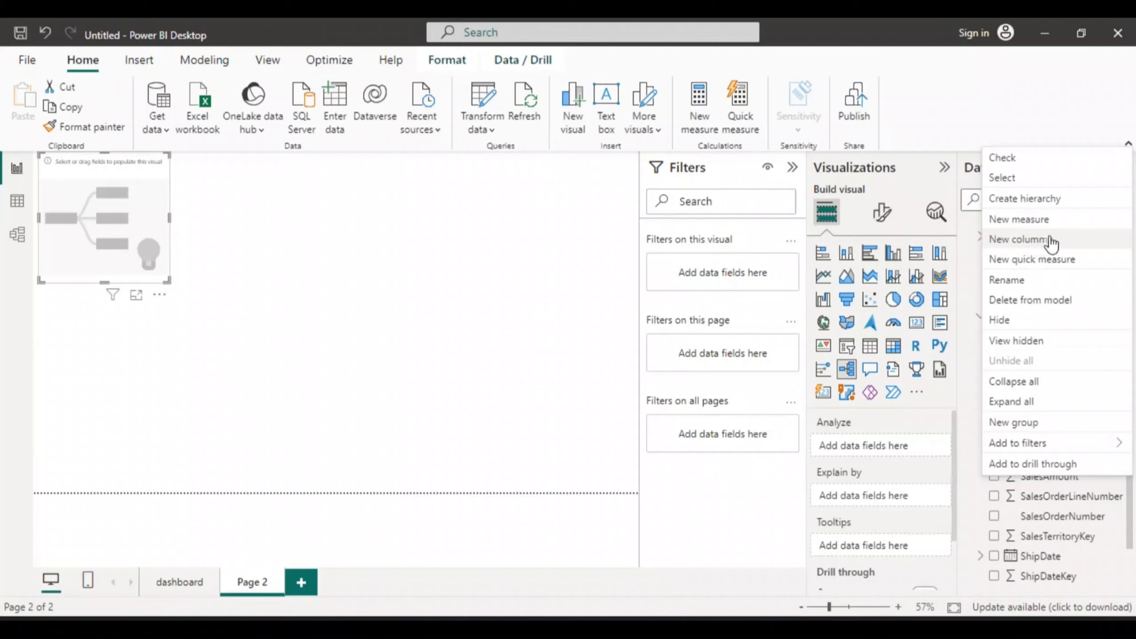
left_click(1005, 281)
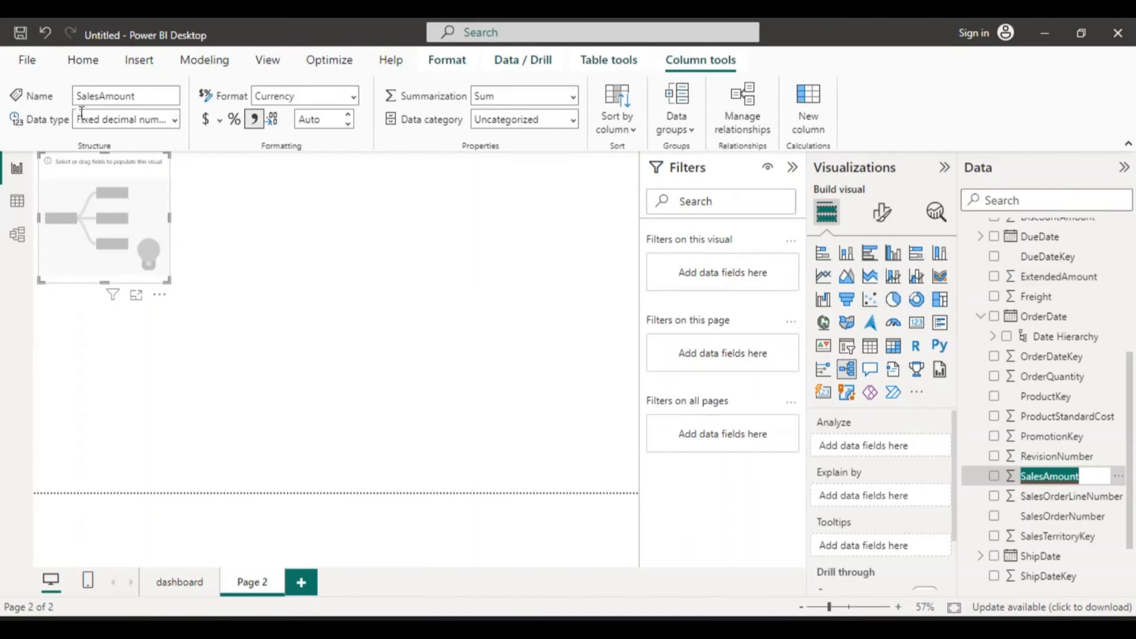
double_click(144, 95)
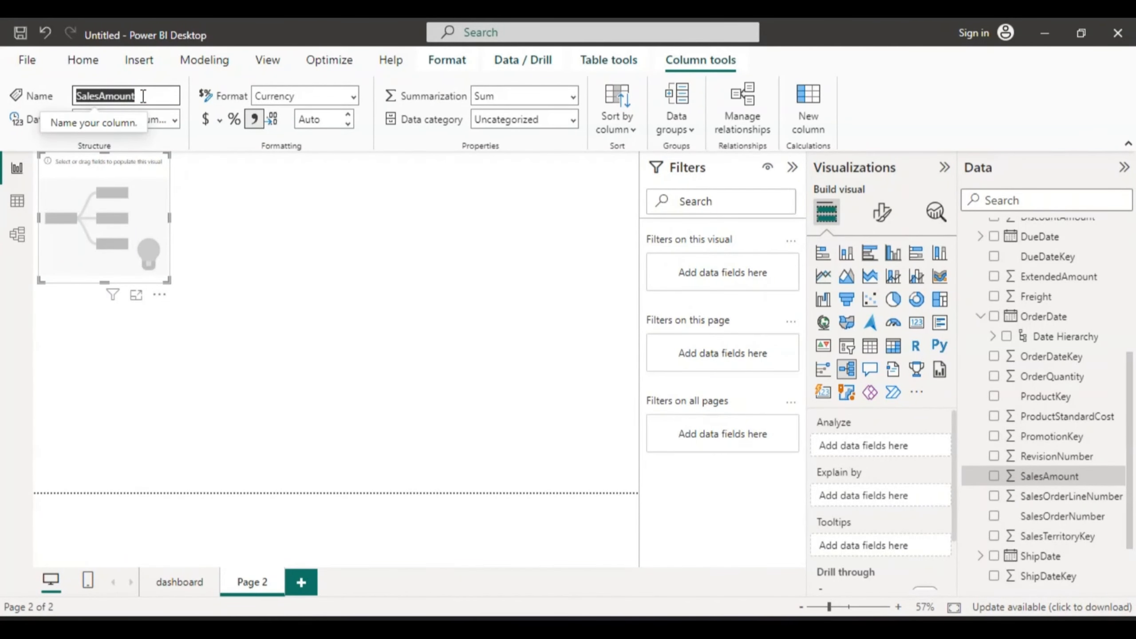
type("Sa")
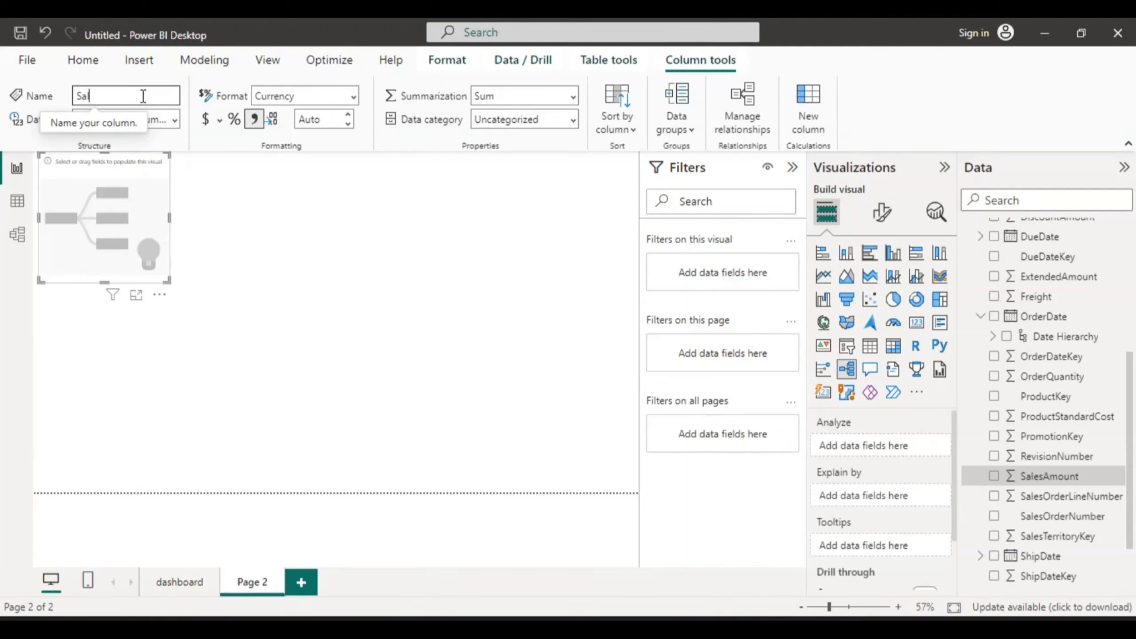
type("les")
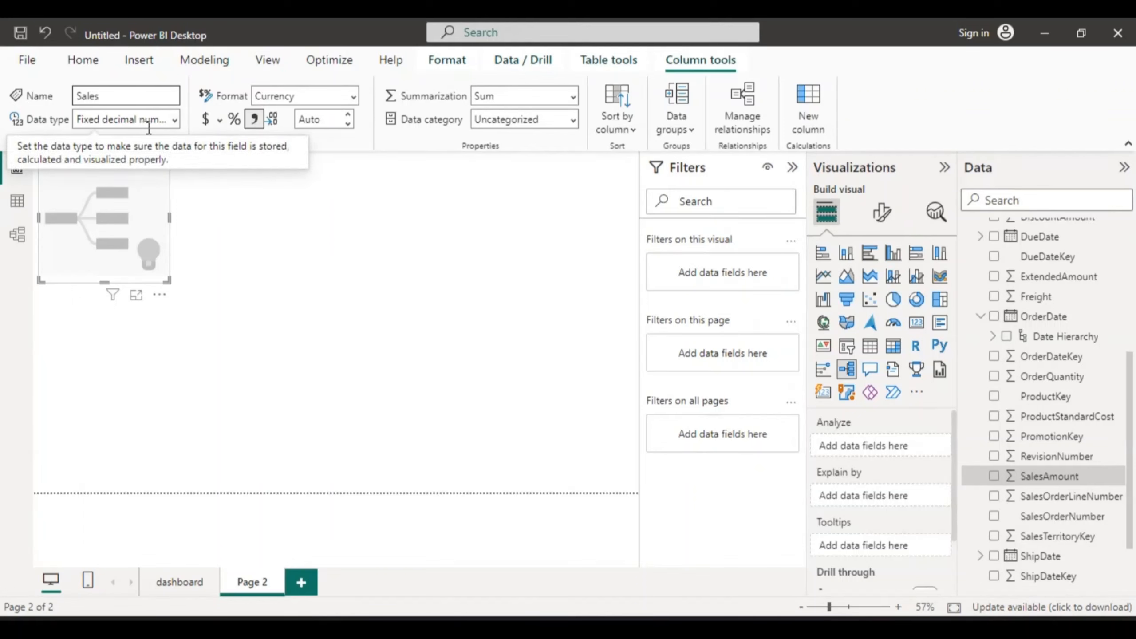
left_click(254, 112)
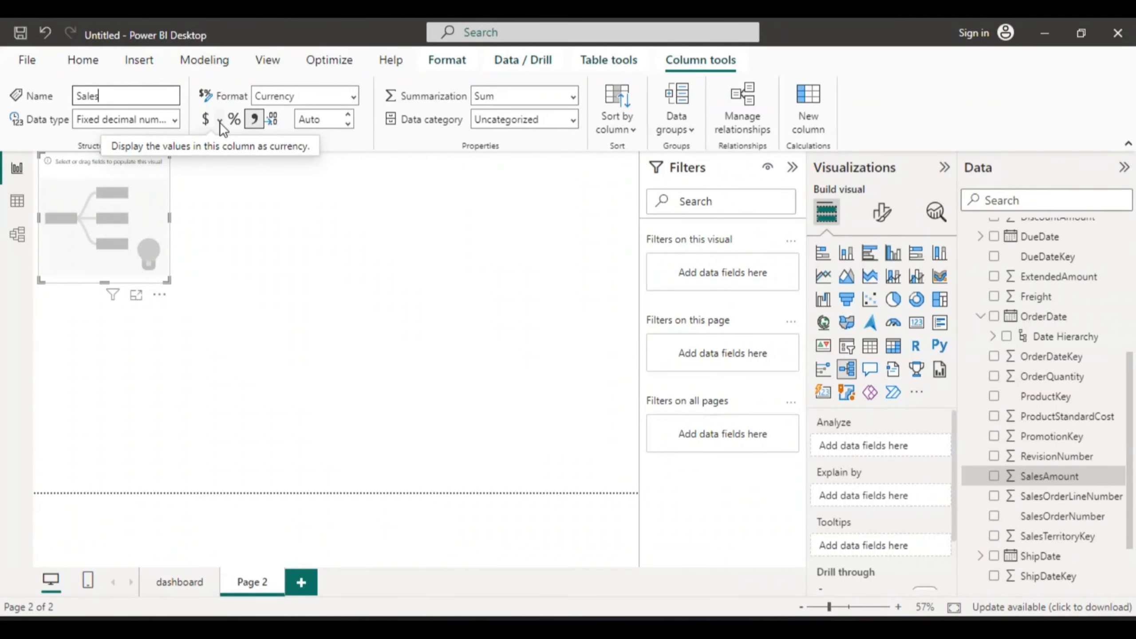
left_click(219, 121)
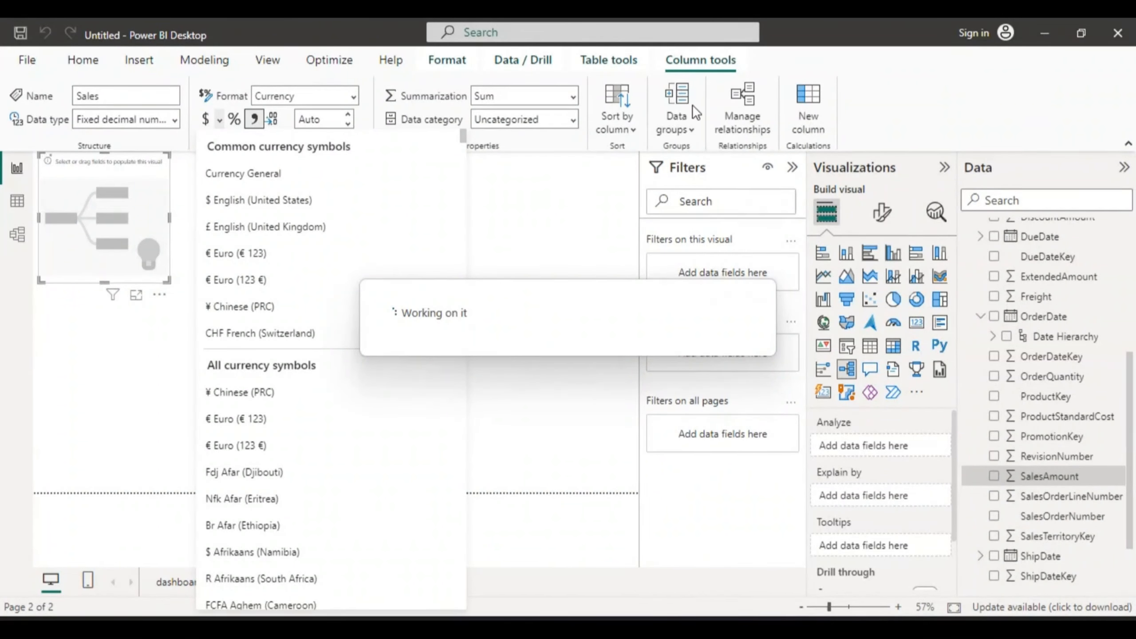
left_click(861, 101)
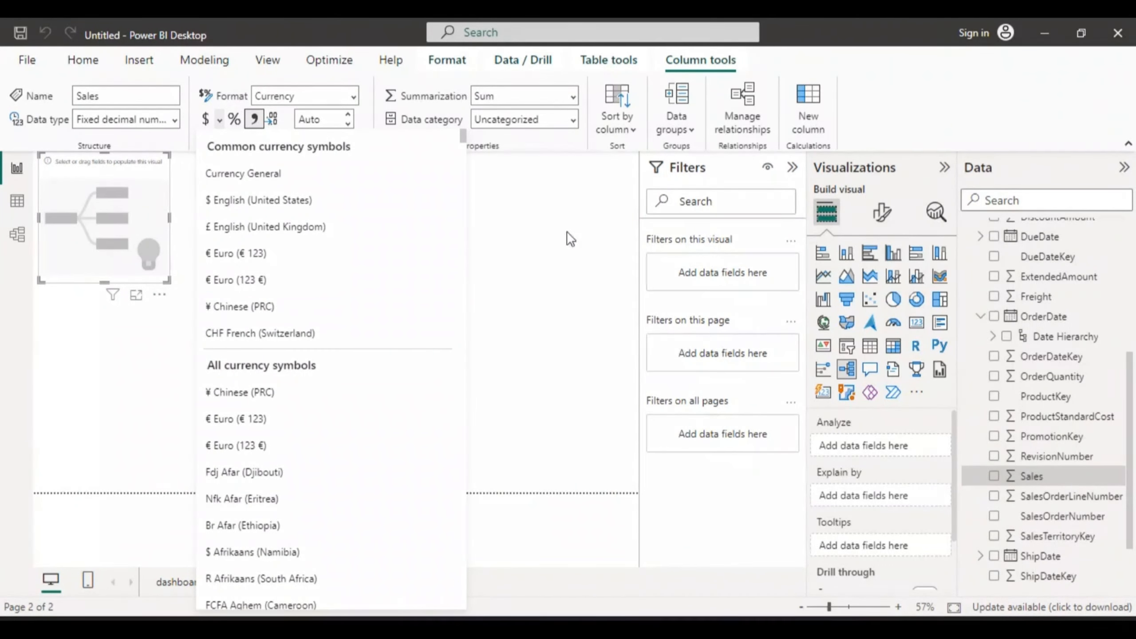
left_click(220, 120)
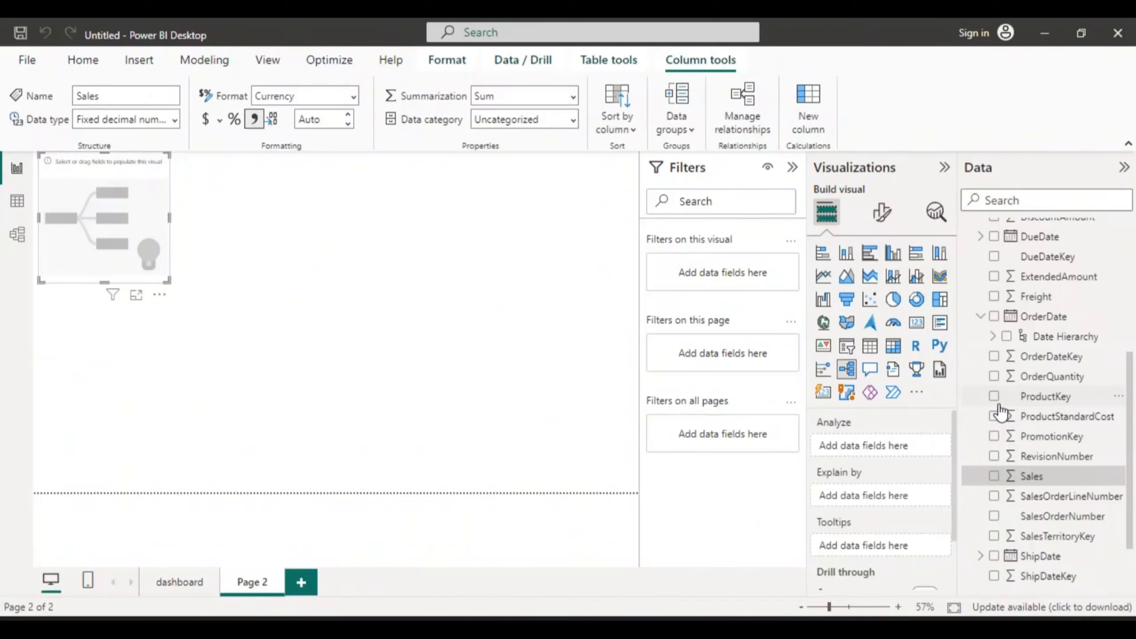
Step: Analyze Sales in the decomposition tree and enlarge the visual to fill most of the canvas
left_click(991, 475)
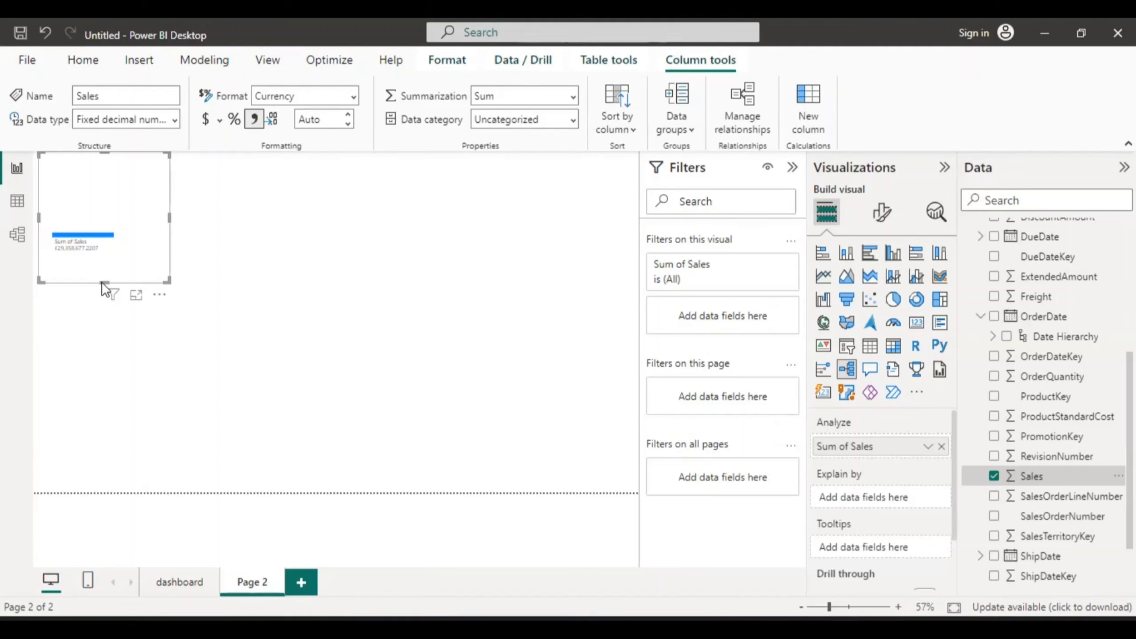
left_click_drag(105, 283, 123, 419)
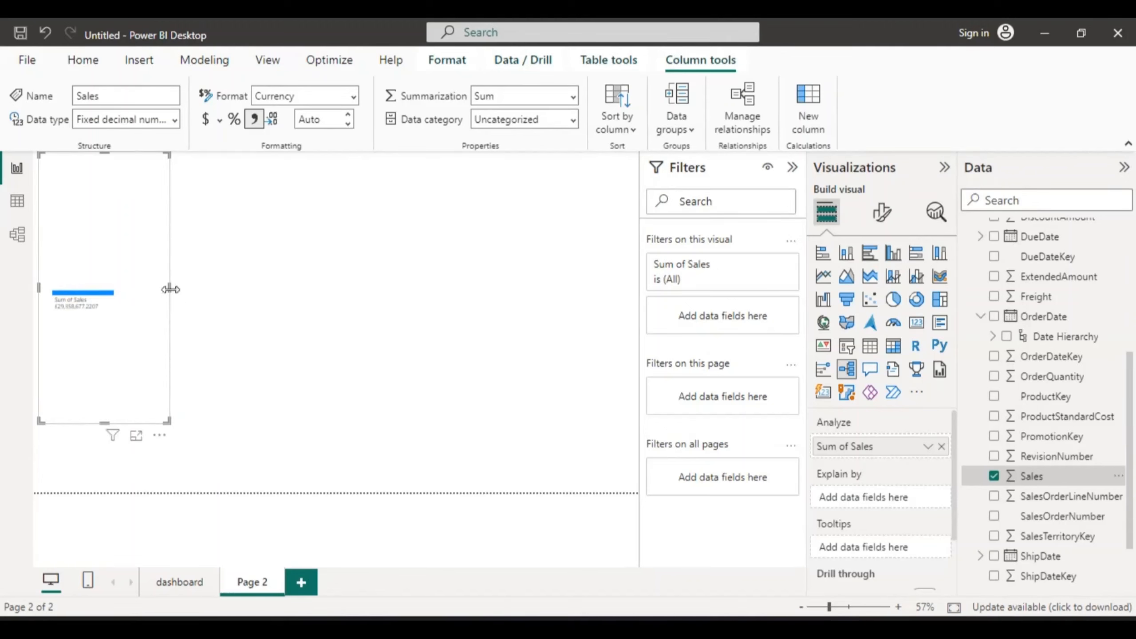
left_click_drag(170, 289, 443, 299)
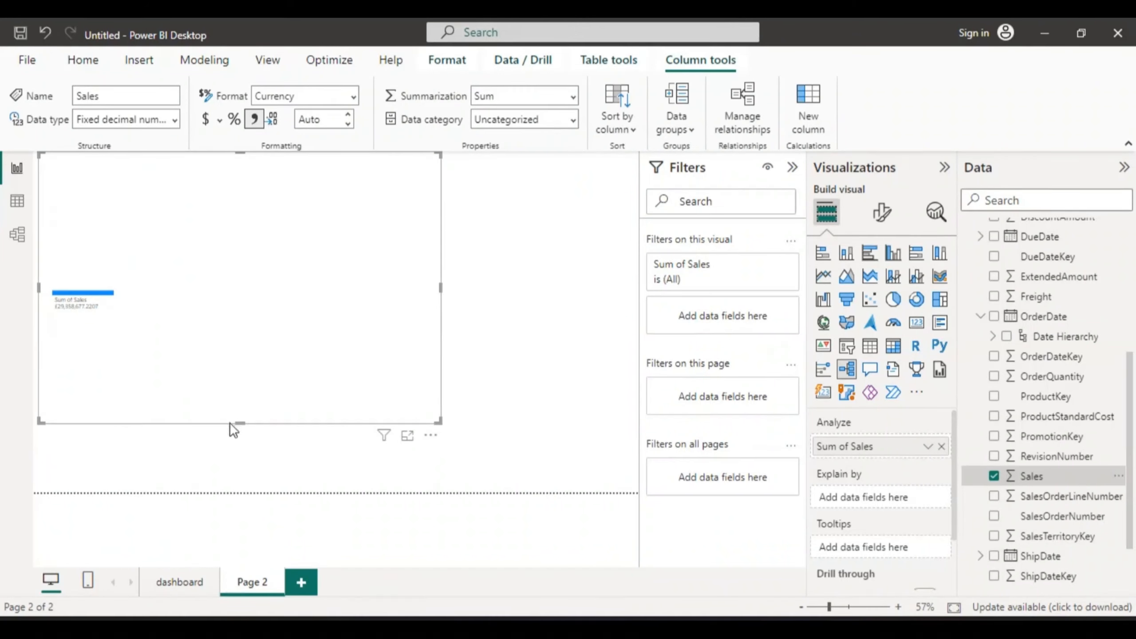
left_click_drag(241, 424, 244, 467)
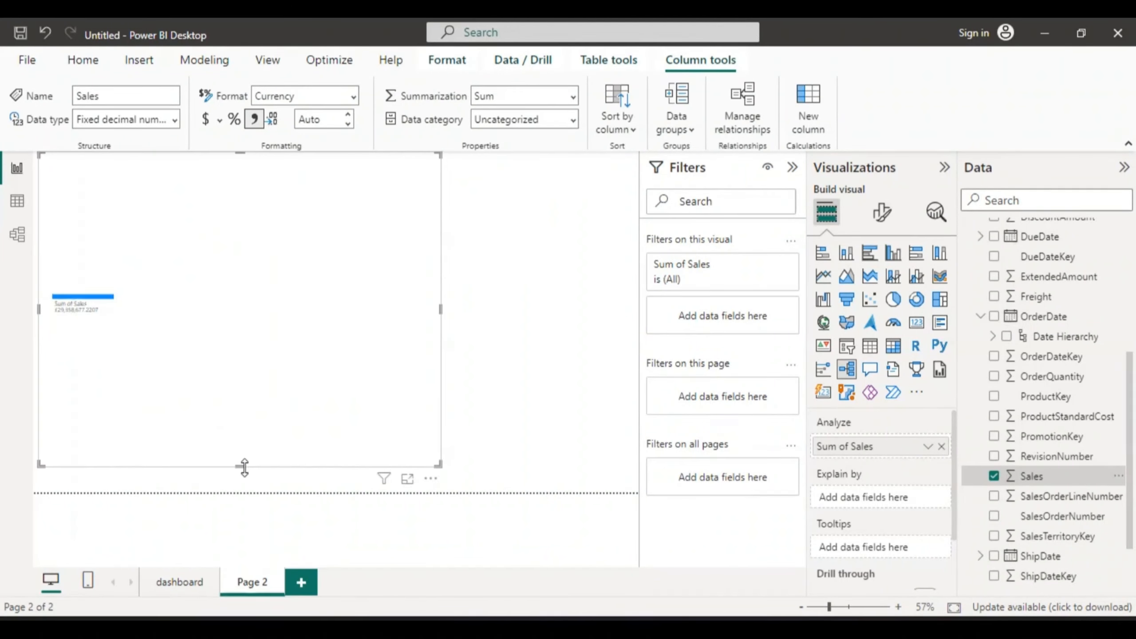
left_click_drag(440, 309, 538, 318)
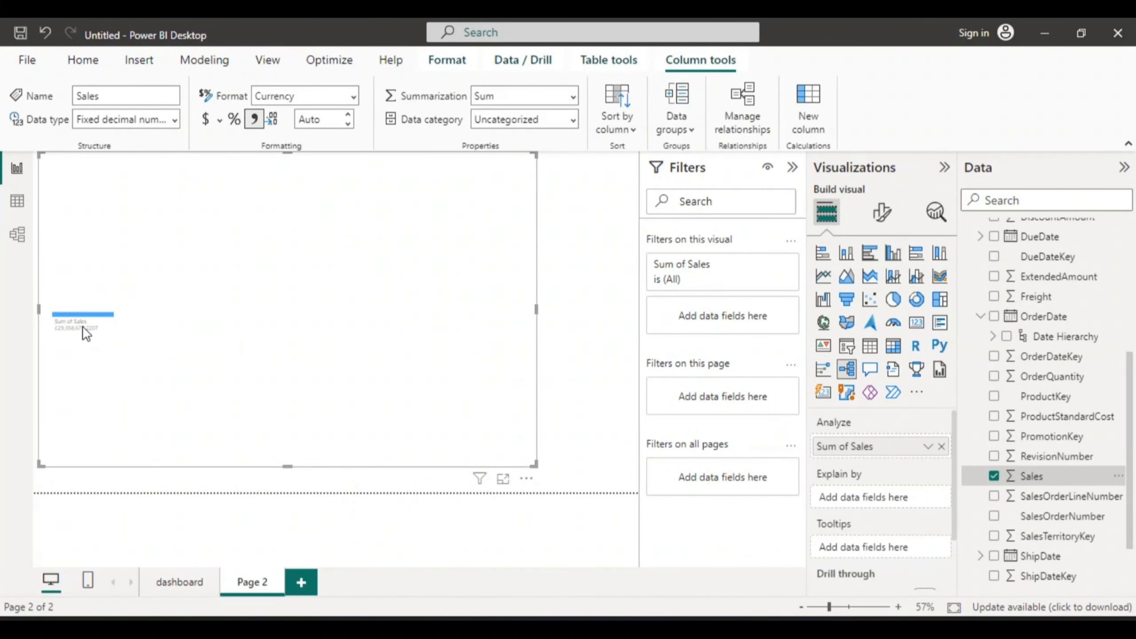
Step: Add DimGeography's CountryRegionCode to Explain by and split the Sum of Sales node by CountryRegionCode
mouse_move(84, 326)
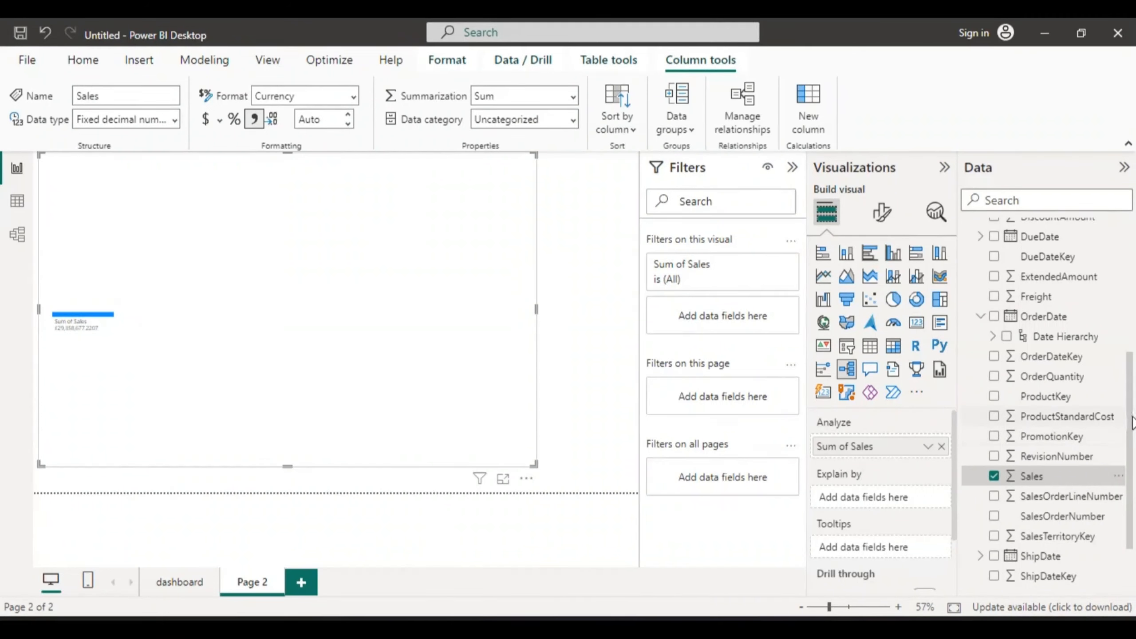
scroll(1132, 418, "up", 4)
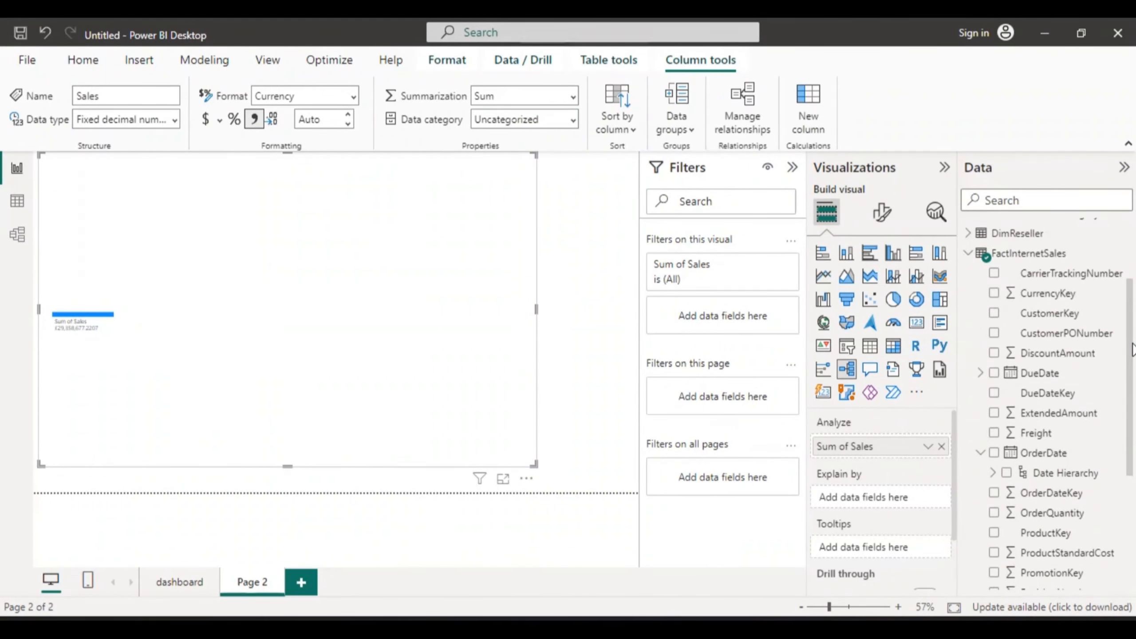
left_click(968, 253)
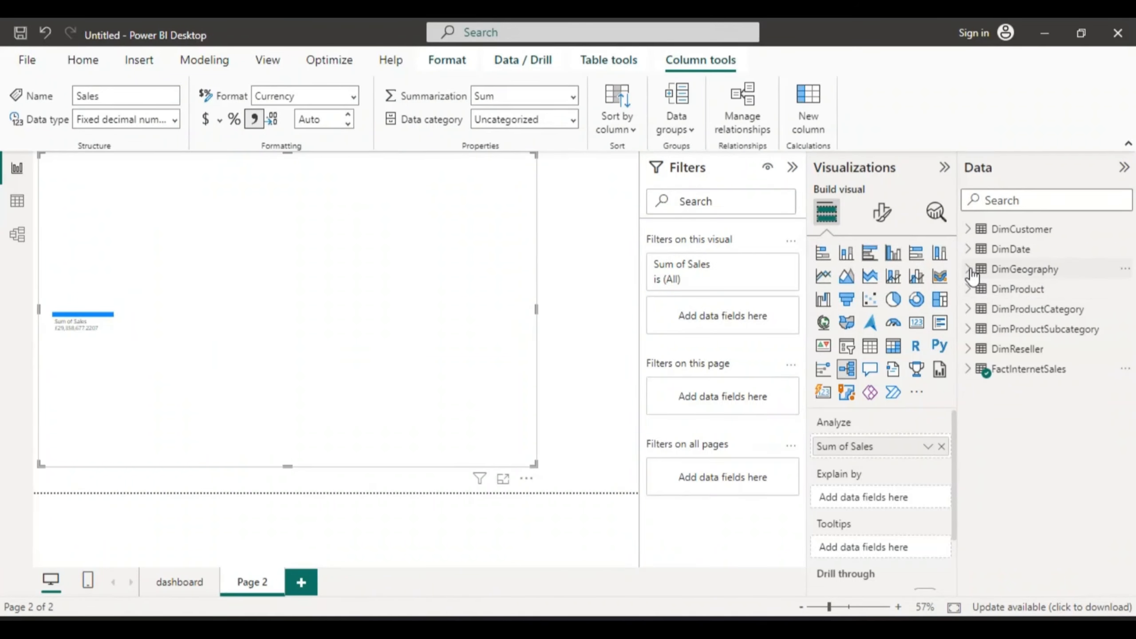
left_click(968, 269)
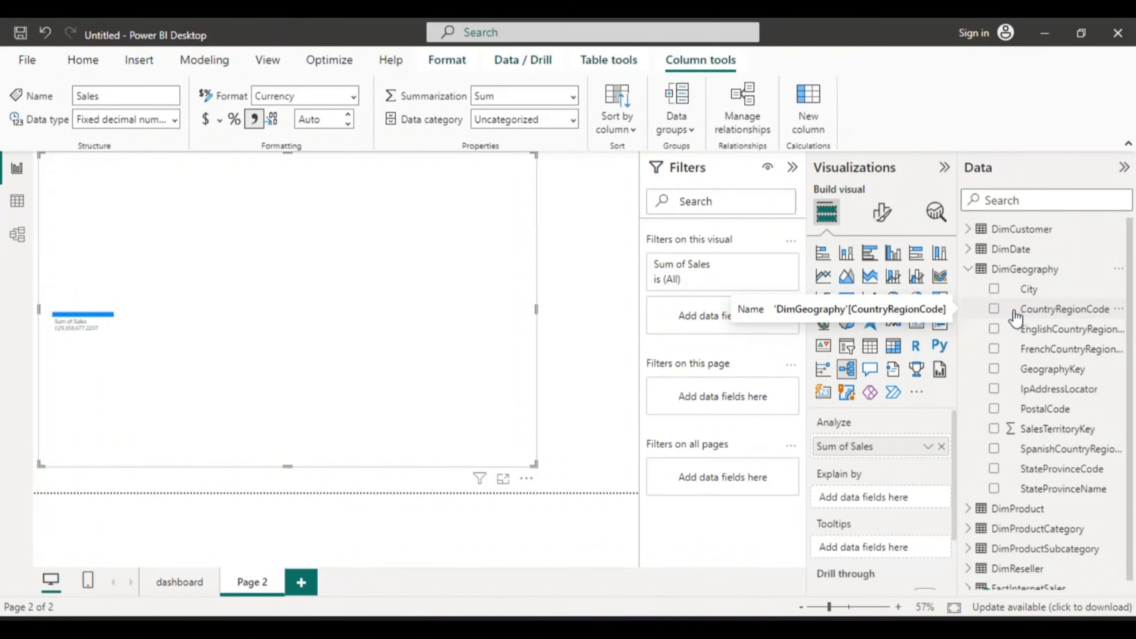
left_click(993, 311)
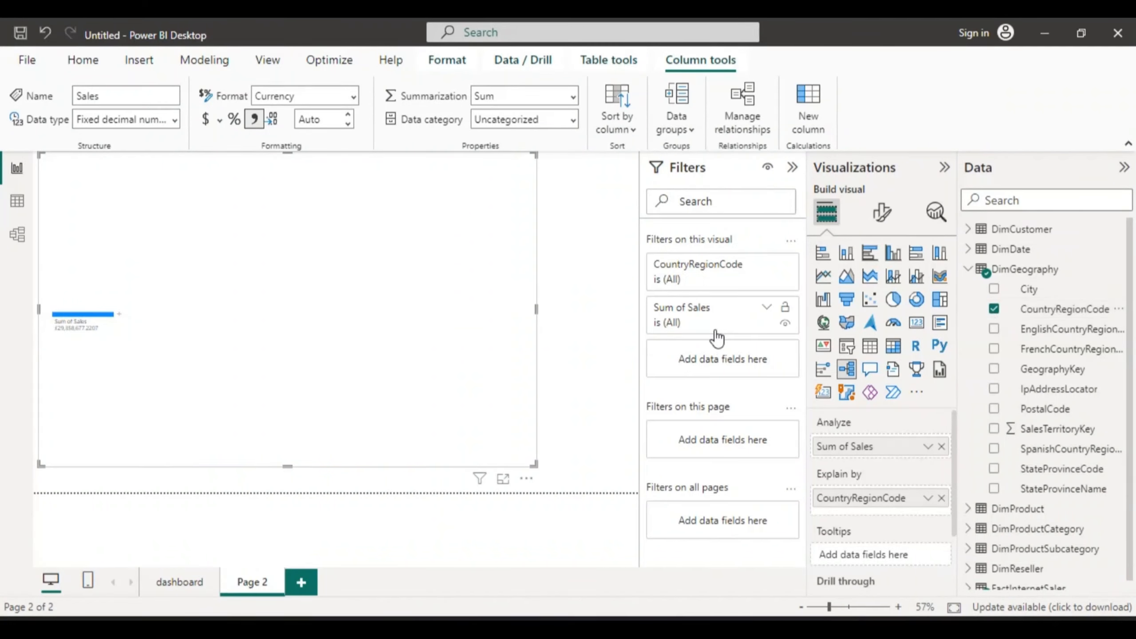
left_click(119, 315)
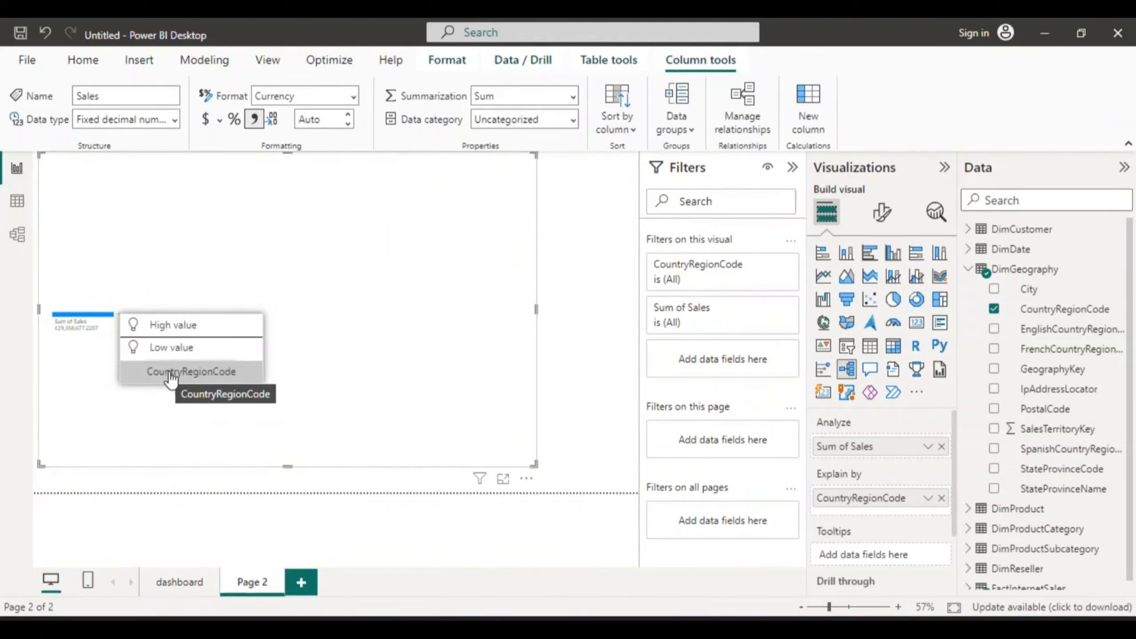
left_click(165, 319)
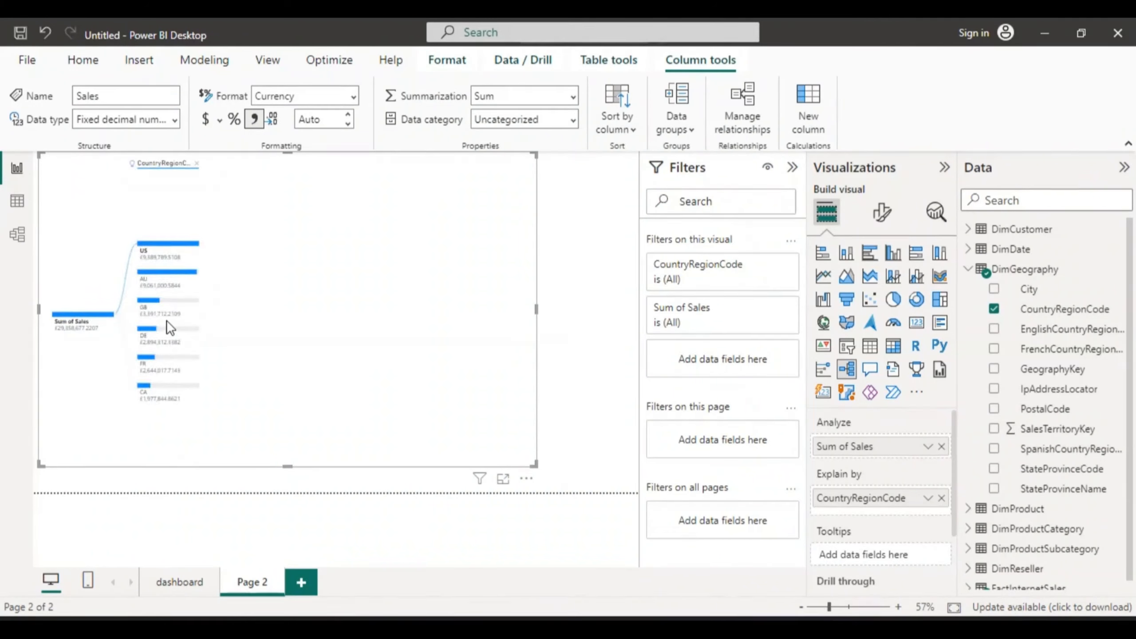
Step: Widen and lengthen the decomposition tree visual slightly
left_click_drag(535, 309, 622, 311)
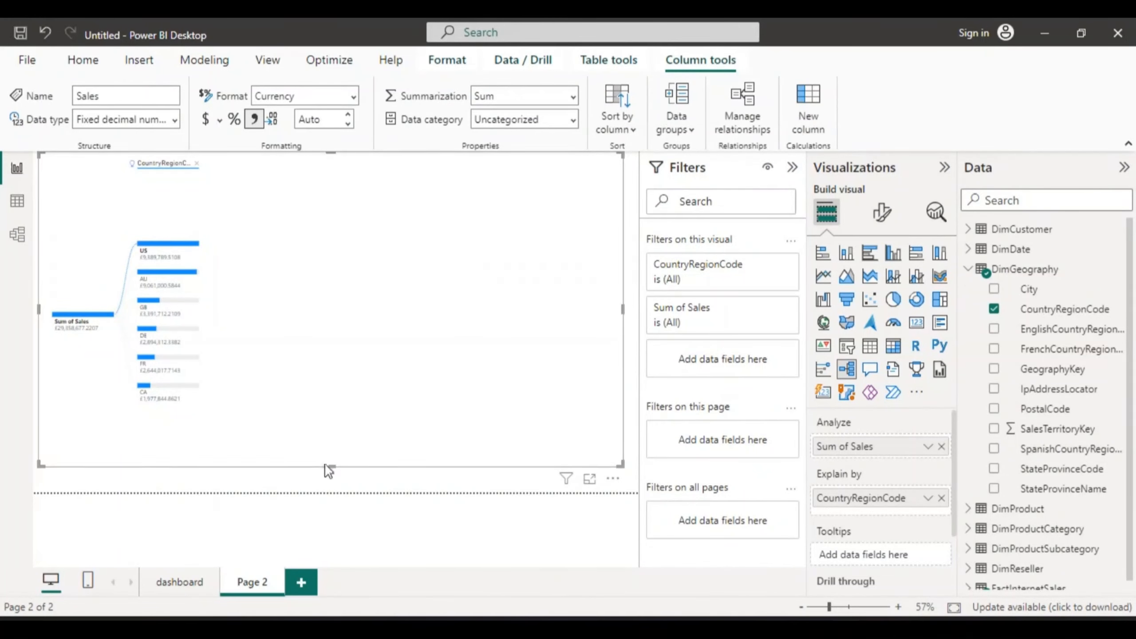
left_click_drag(330, 465, 332, 480)
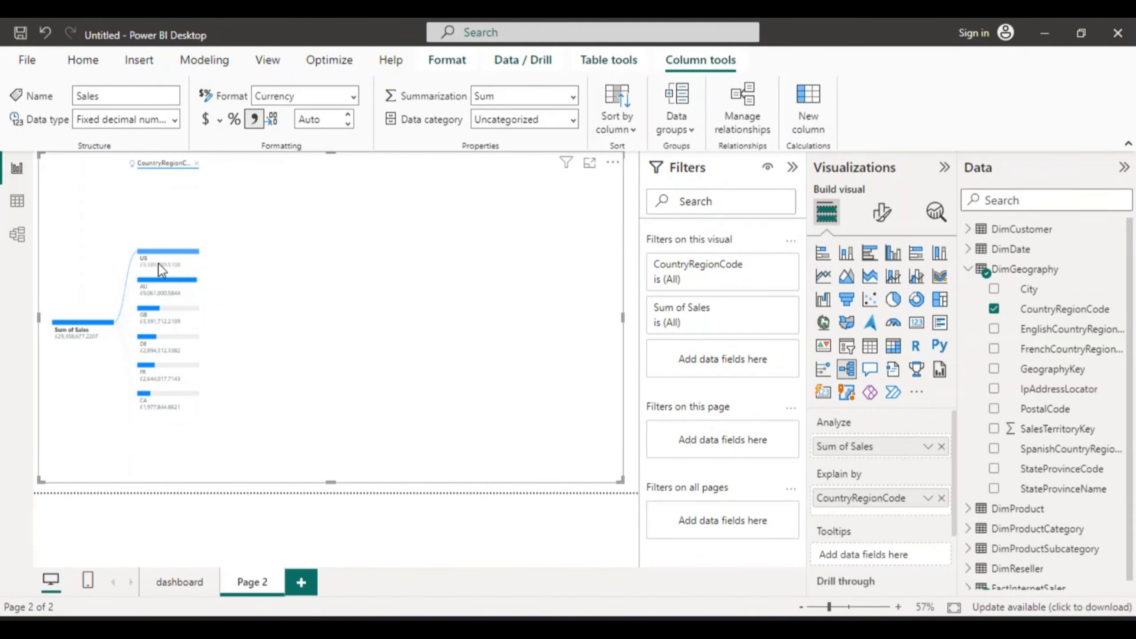
Step: Examine the country nodes' values, selecting and deselecting the US bar
mouse_move(159, 265)
mouse_move(146, 317)
mouse_move(151, 337)
mouse_move(145, 397)
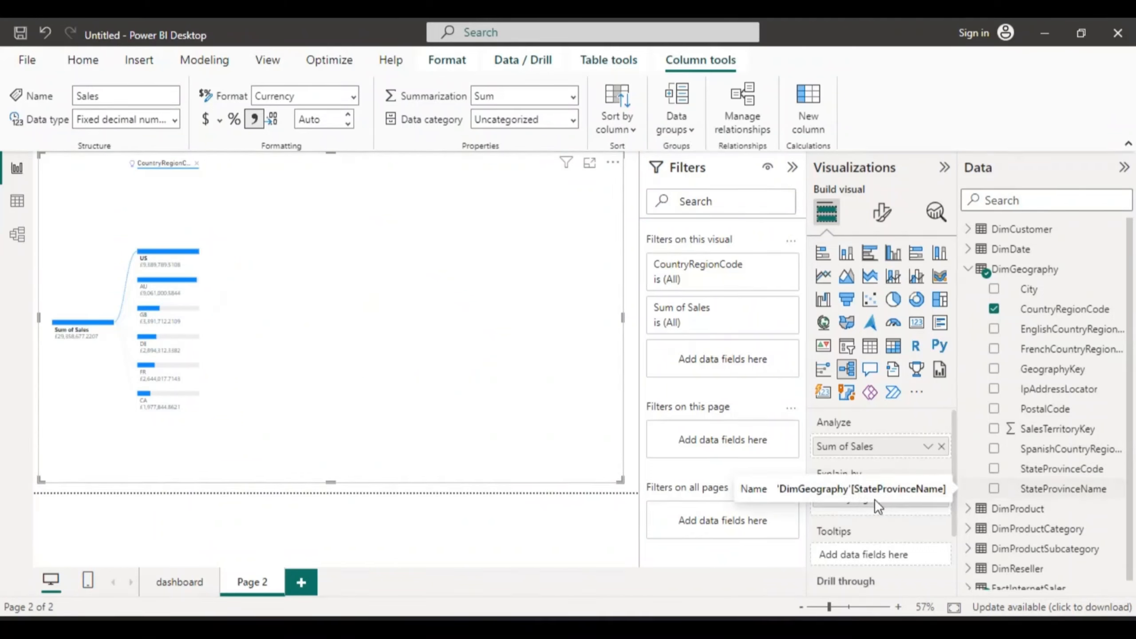
left_click(188, 254)
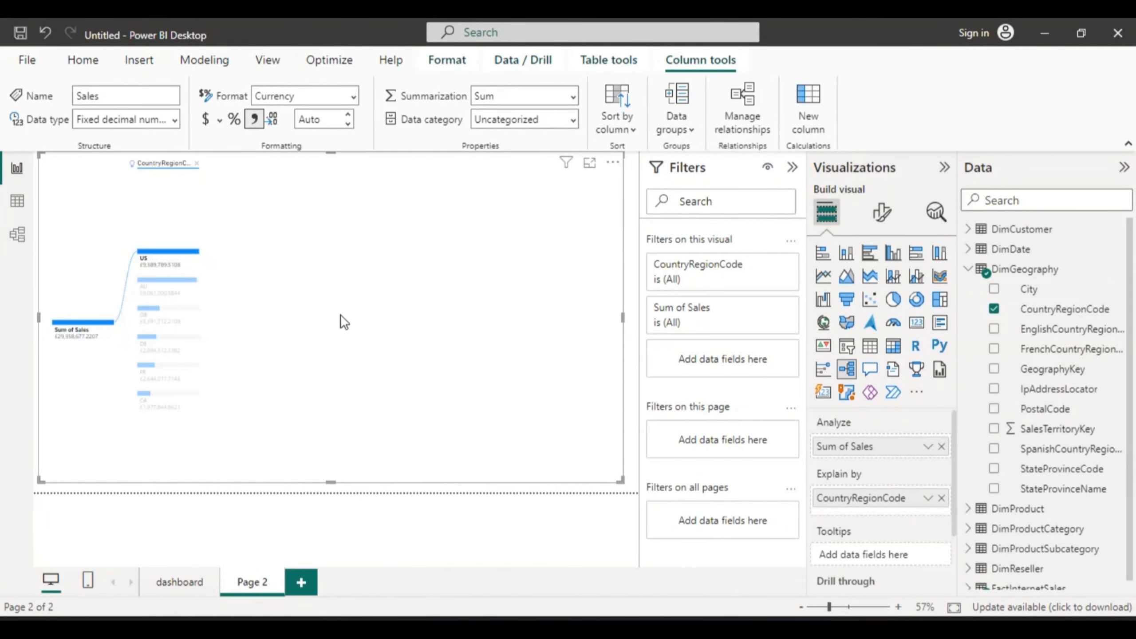
mouse_move(196, 260)
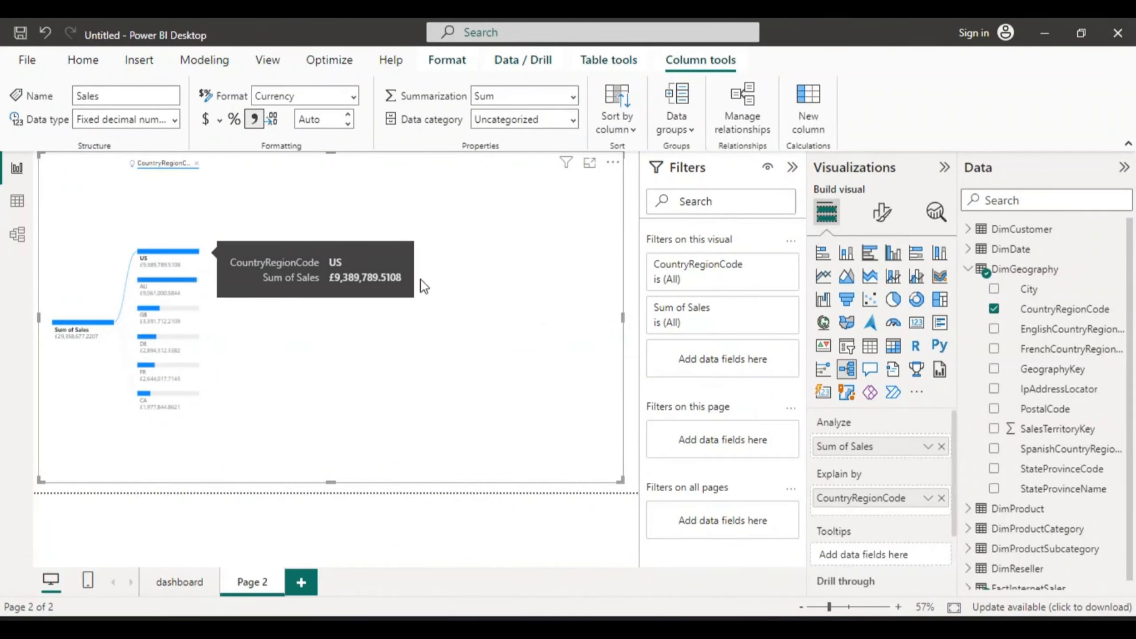
left_click(188, 253)
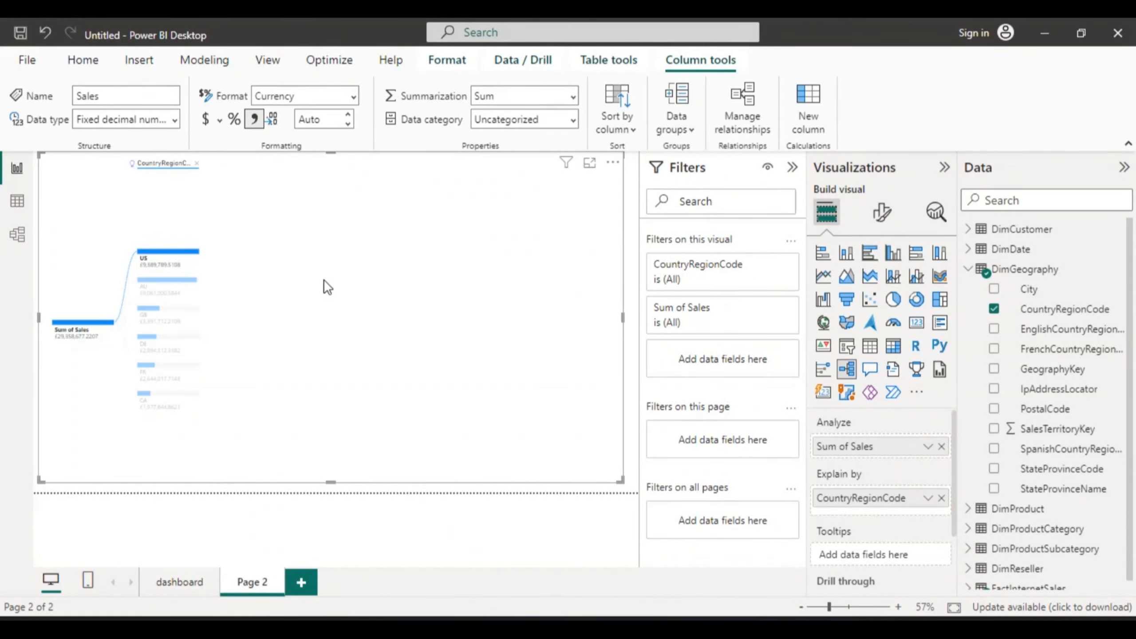
Step: Add City to Explain by and try a High value split of the US node, undoing that split
left_click(992, 290)
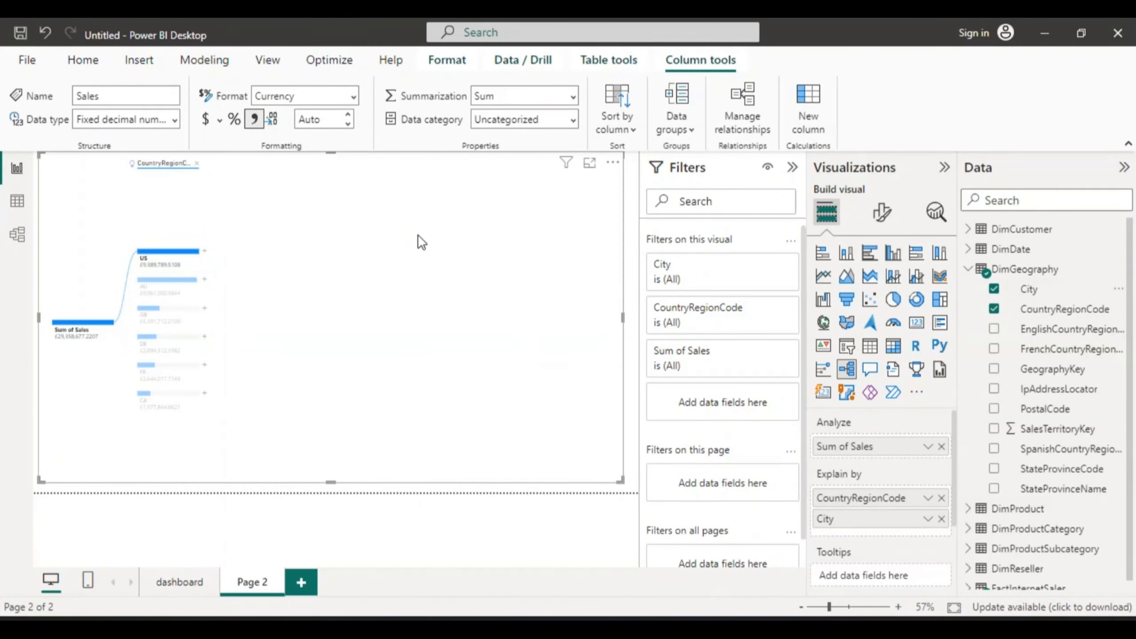
left_click(204, 251)
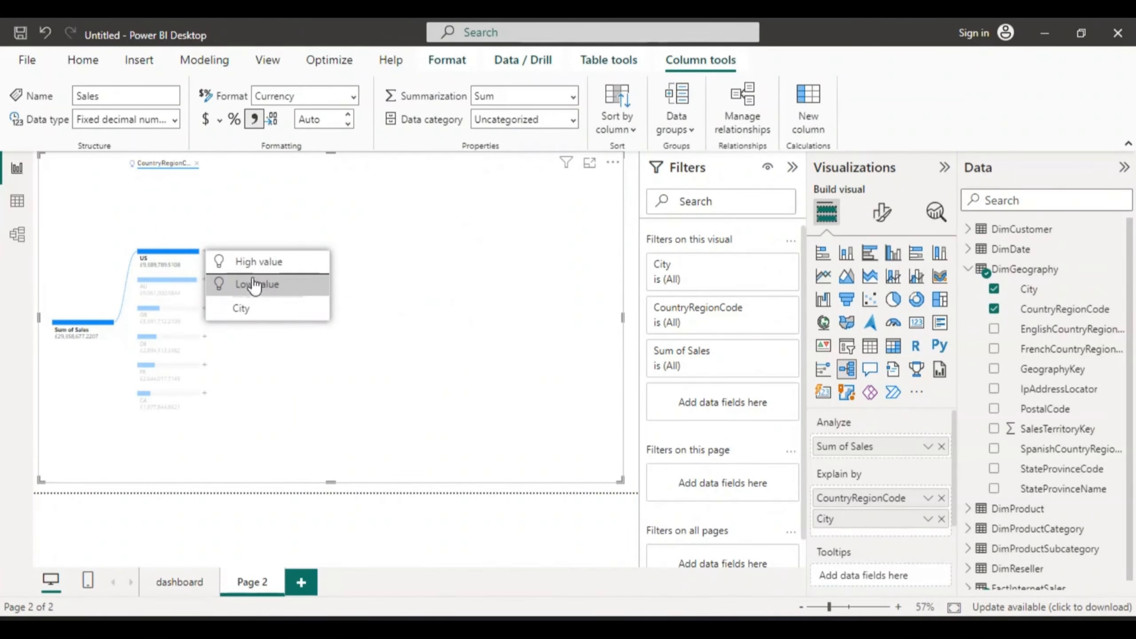
left_click(254, 264)
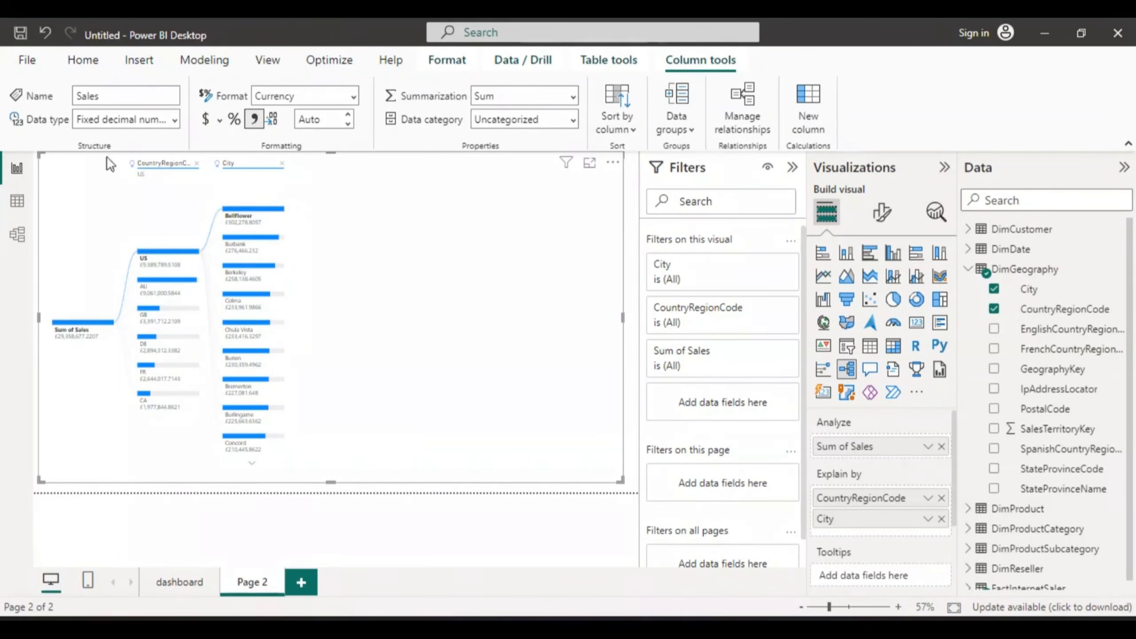
left_click(44, 32)
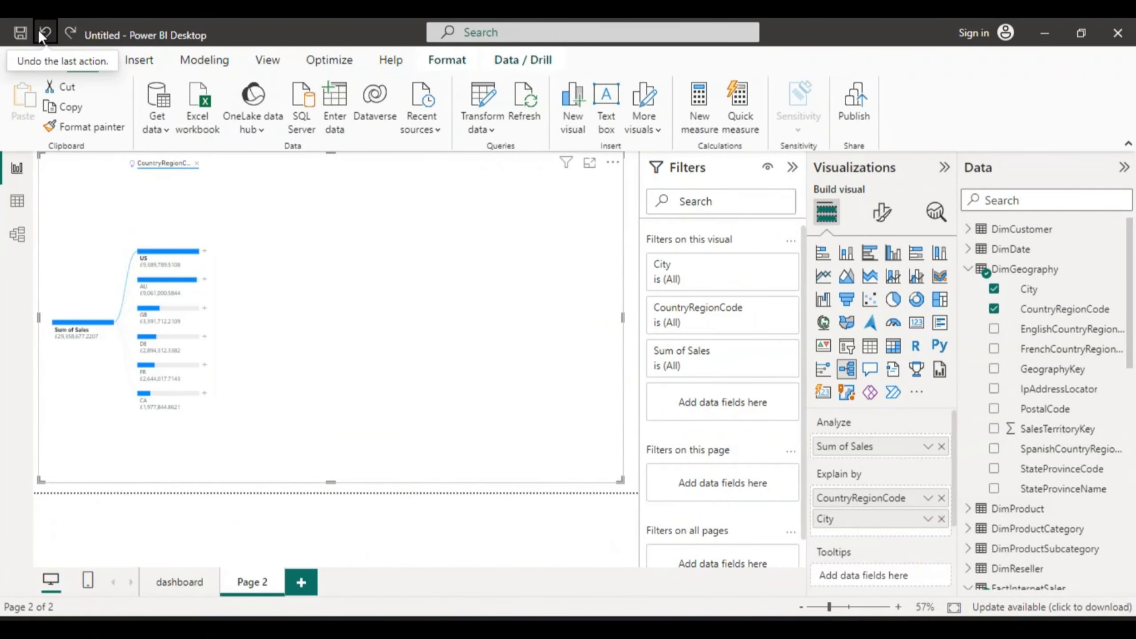
Step: Try a Low value split of the US node by City, then undo it
left_click(204, 251)
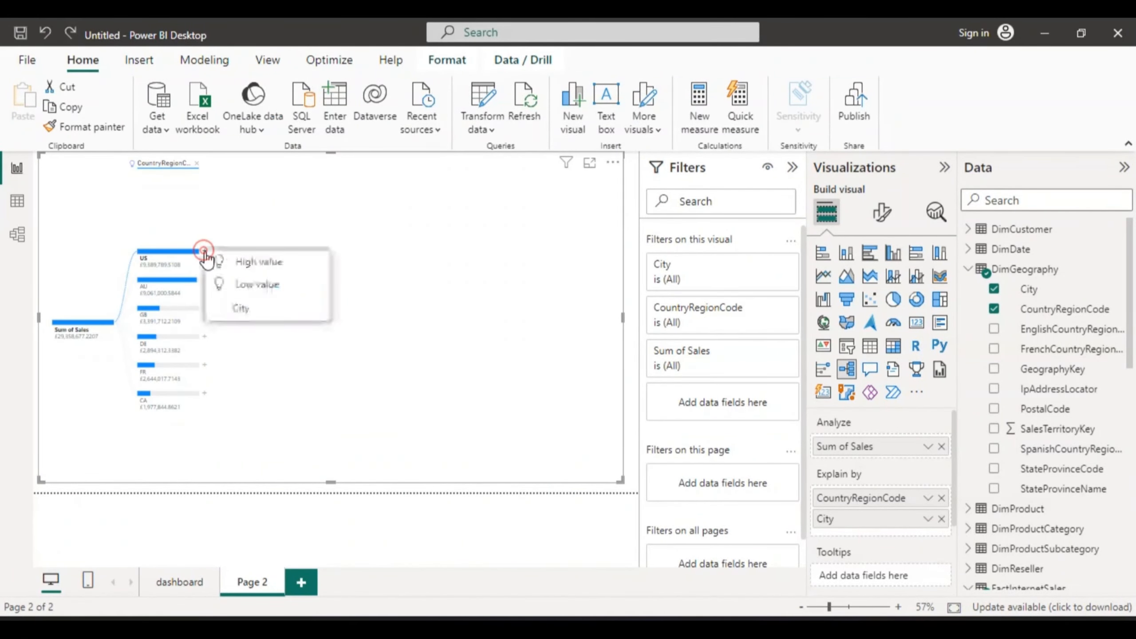
left_click(250, 286)
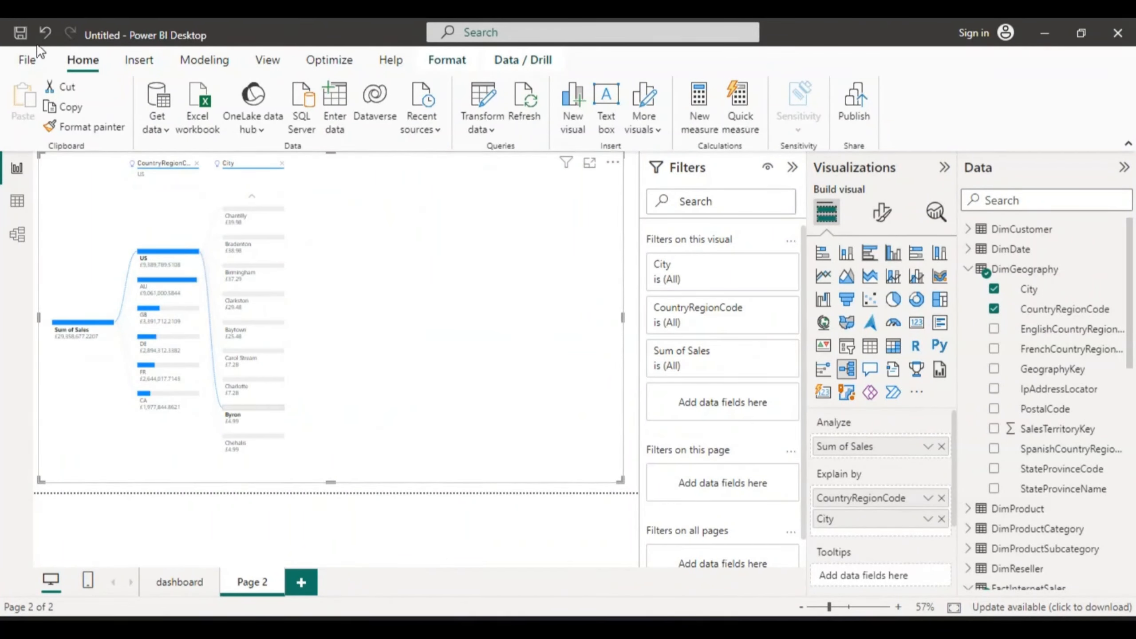
left_click(44, 31)
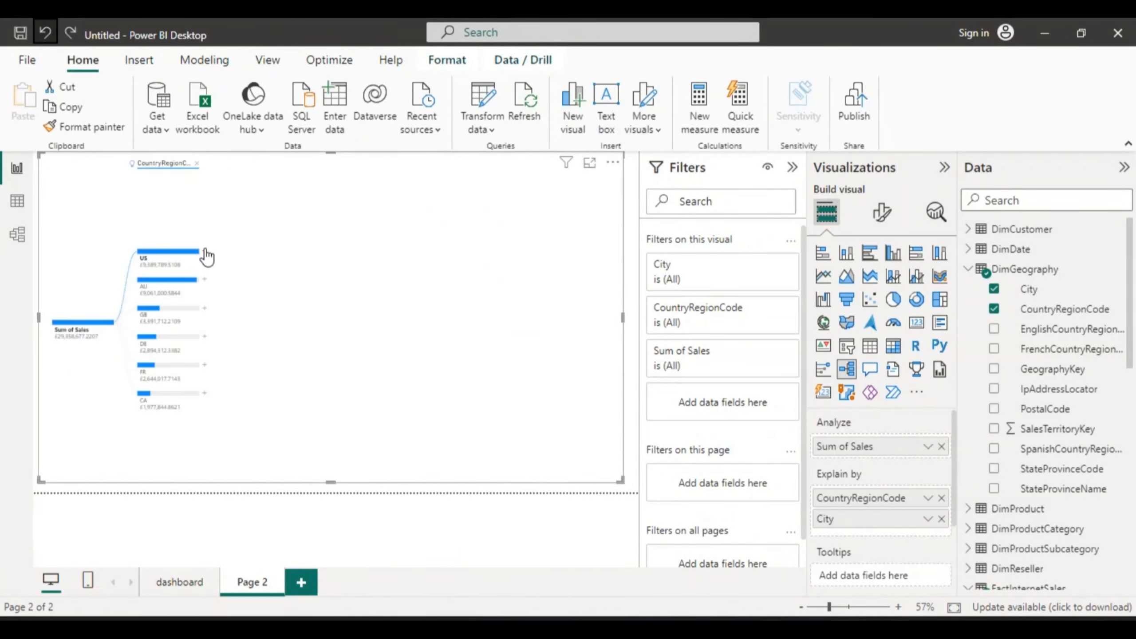
Step: Split the US node by City using High value and inspect the top city bars
left_click(205, 253)
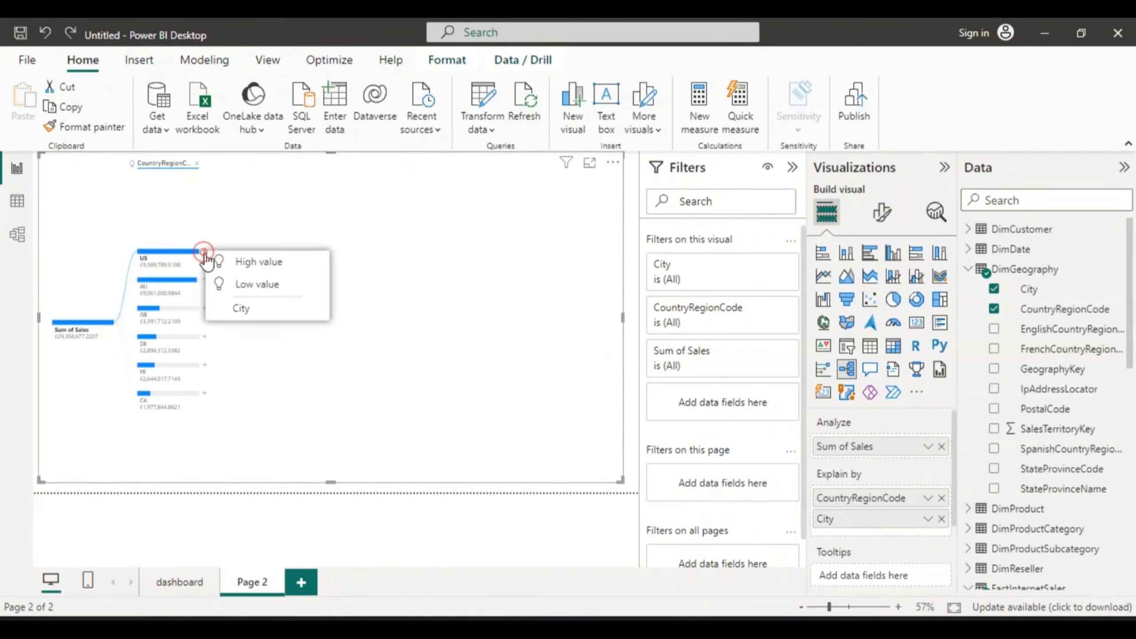
left_click(248, 263)
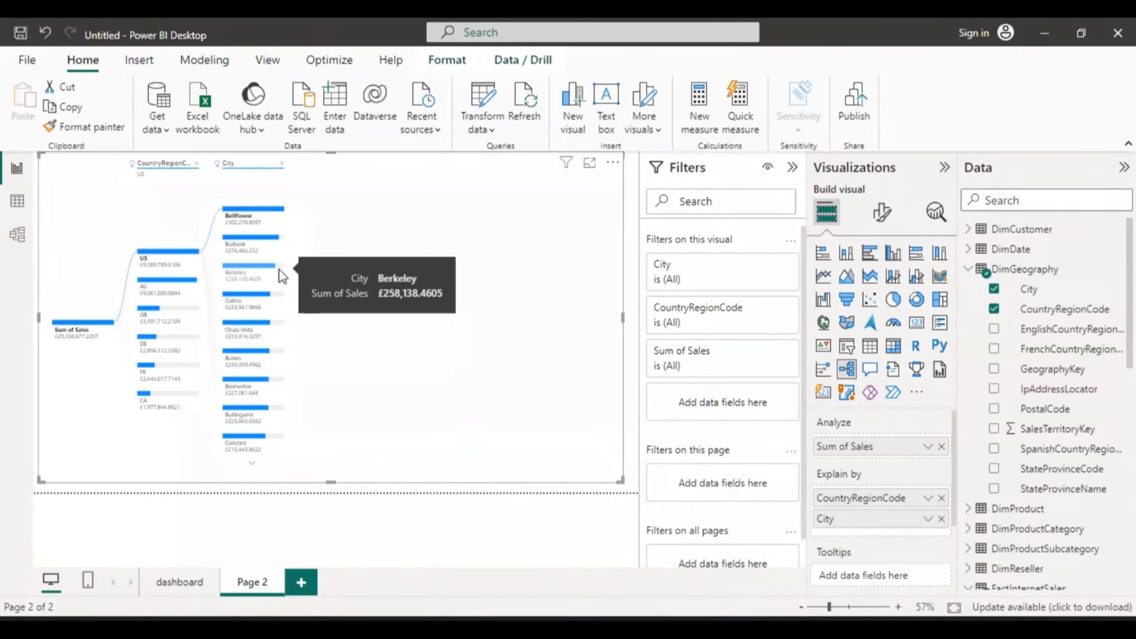
mouse_move(284, 216)
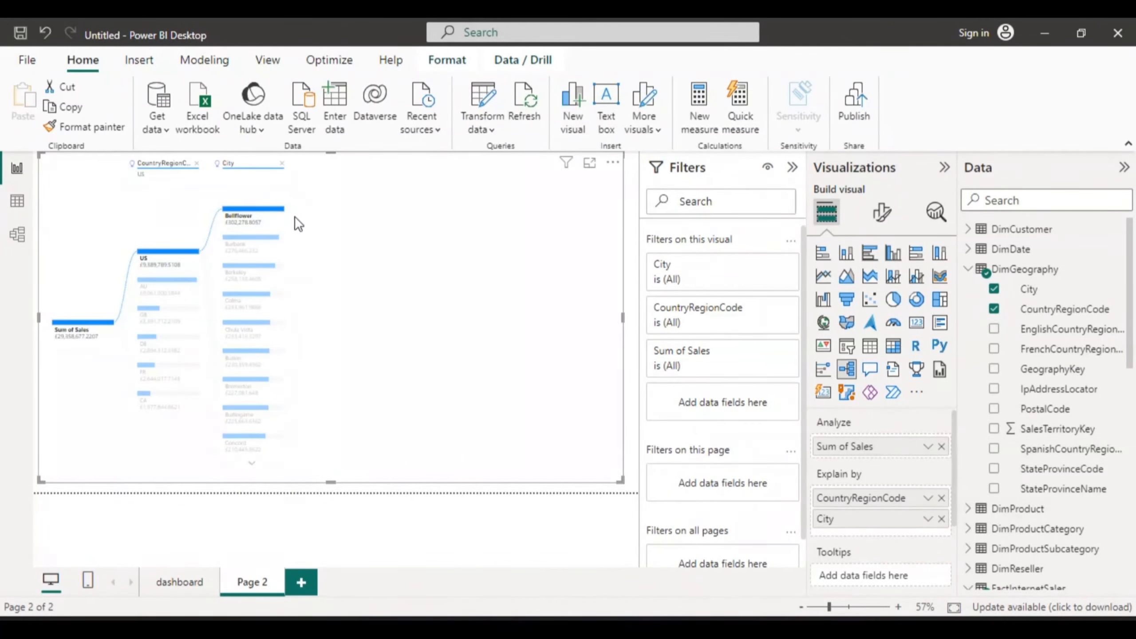
mouse_move(281, 210)
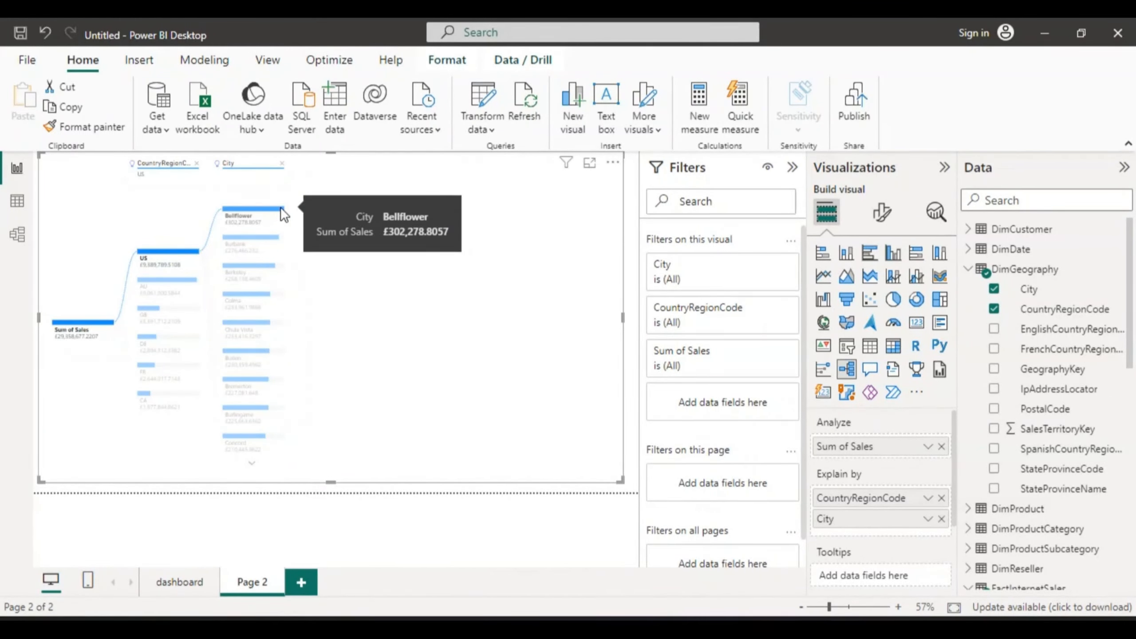
right_click(280, 207)
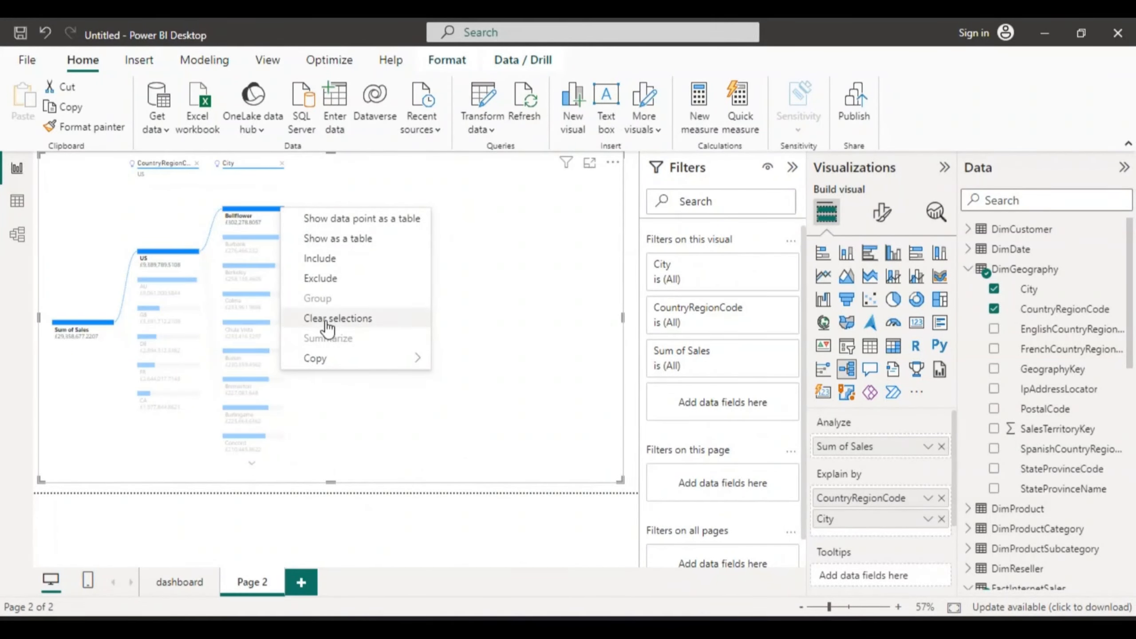
left_click(278, 203)
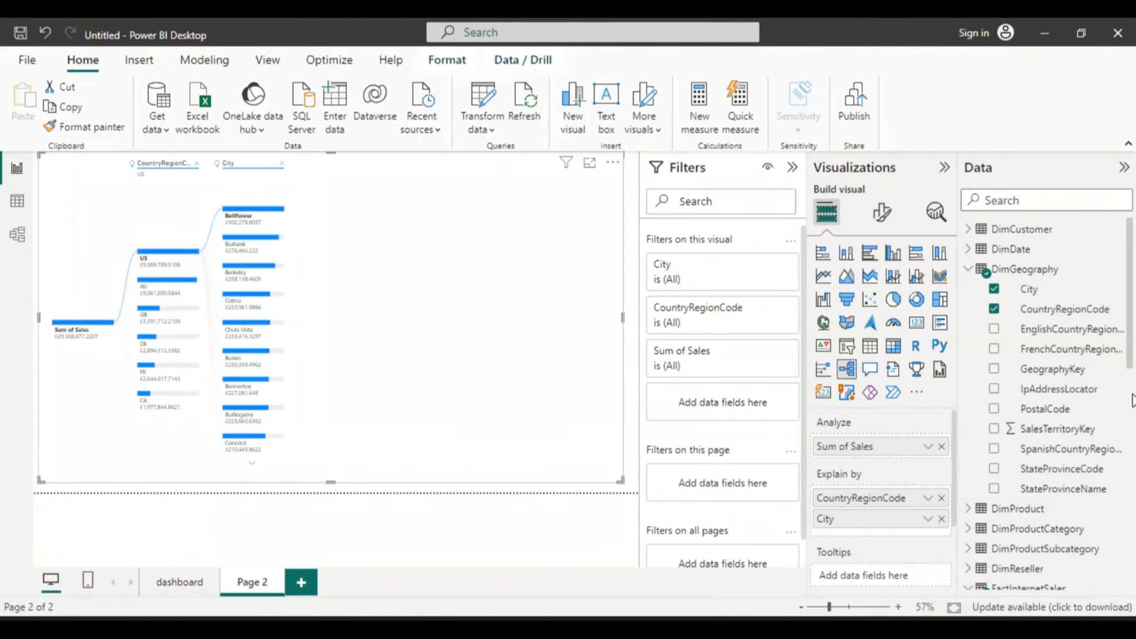
Step: Add FactInternetSales OrderQuantity to the decomposition tree's tooltips and check the Bellflower bar's tooltip
left_click_drag(1132, 382, 1133, 414)
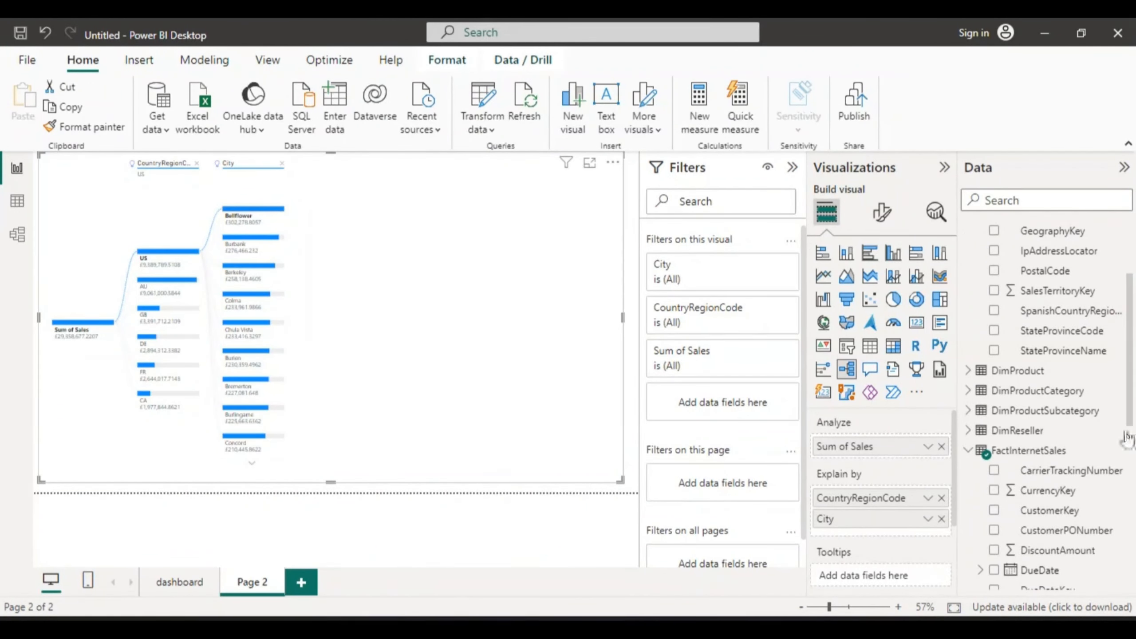
left_click_drag(1133, 408, 1134, 546)
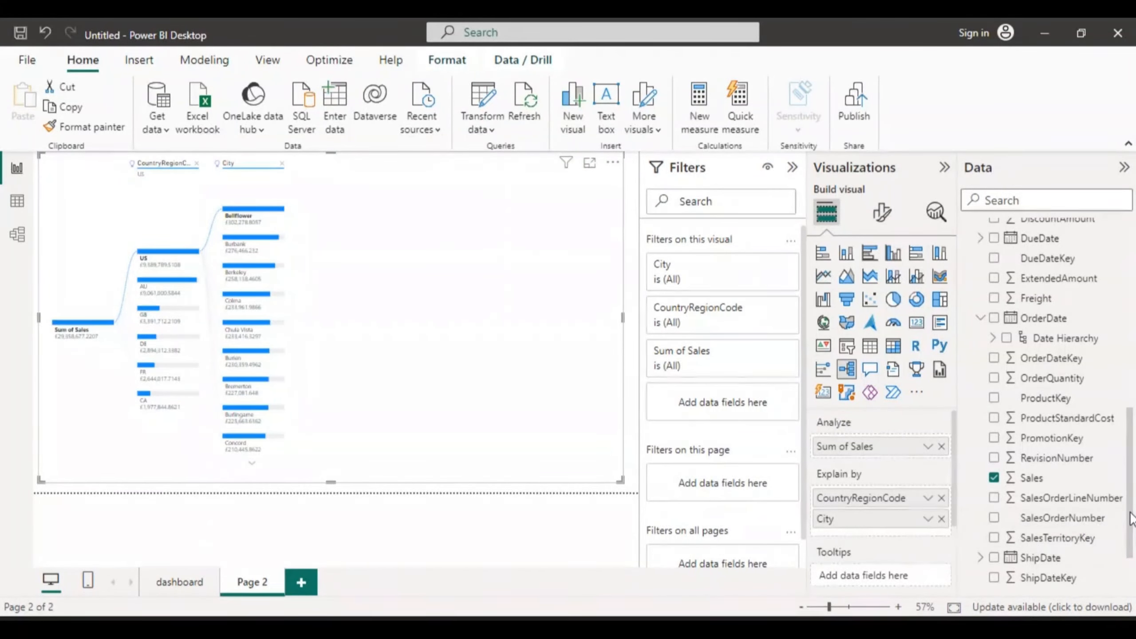
left_click(993, 379)
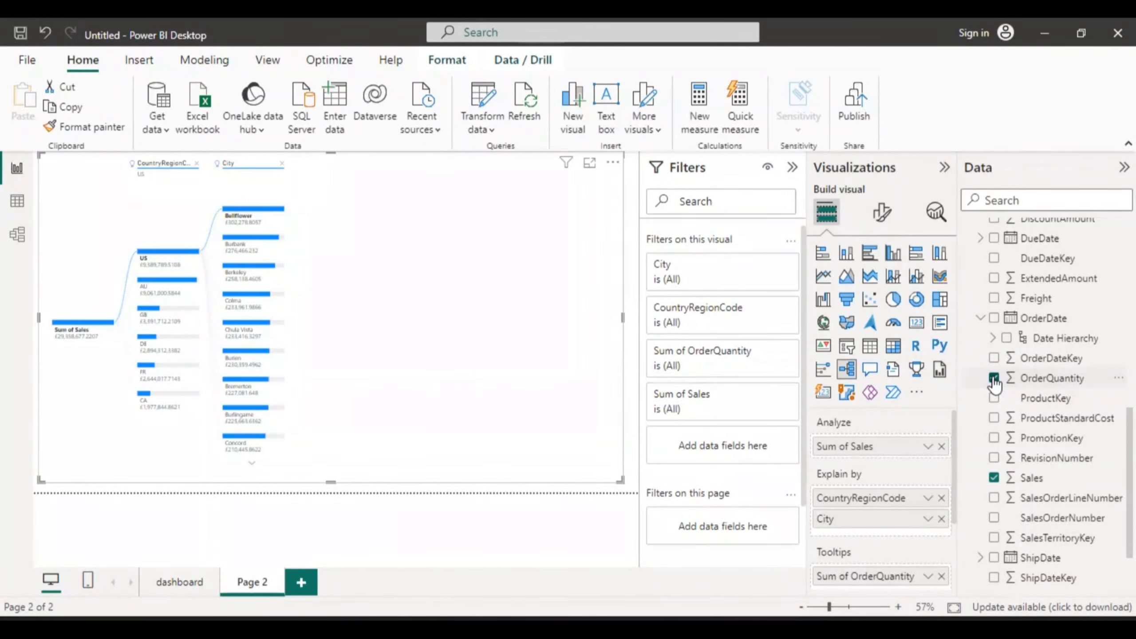
left_click(277, 208)
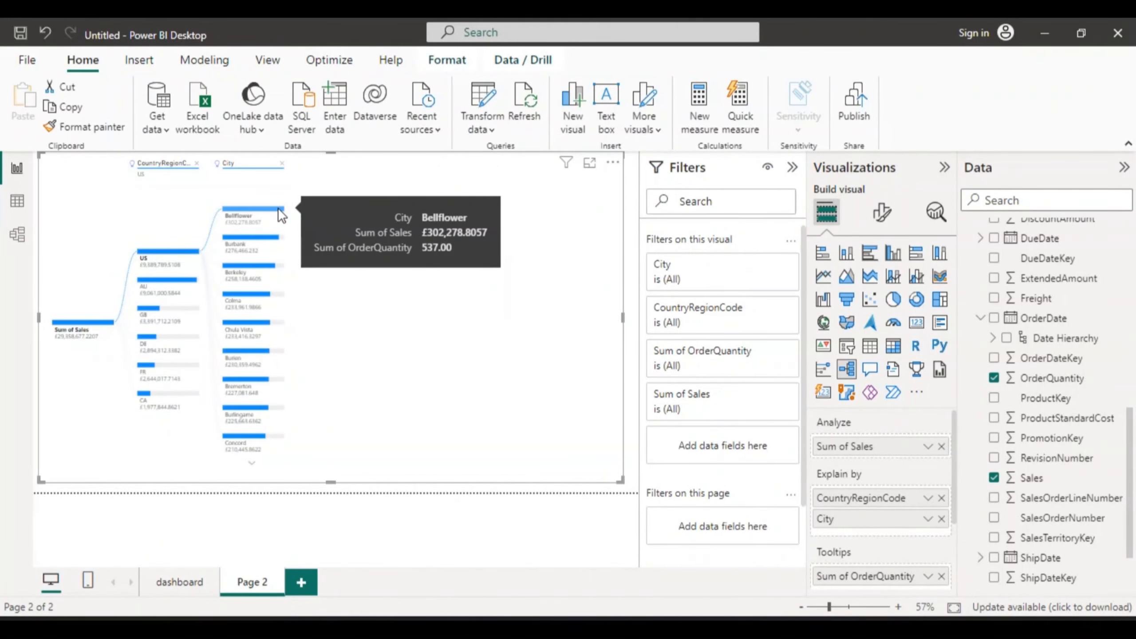
left_click(282, 208)
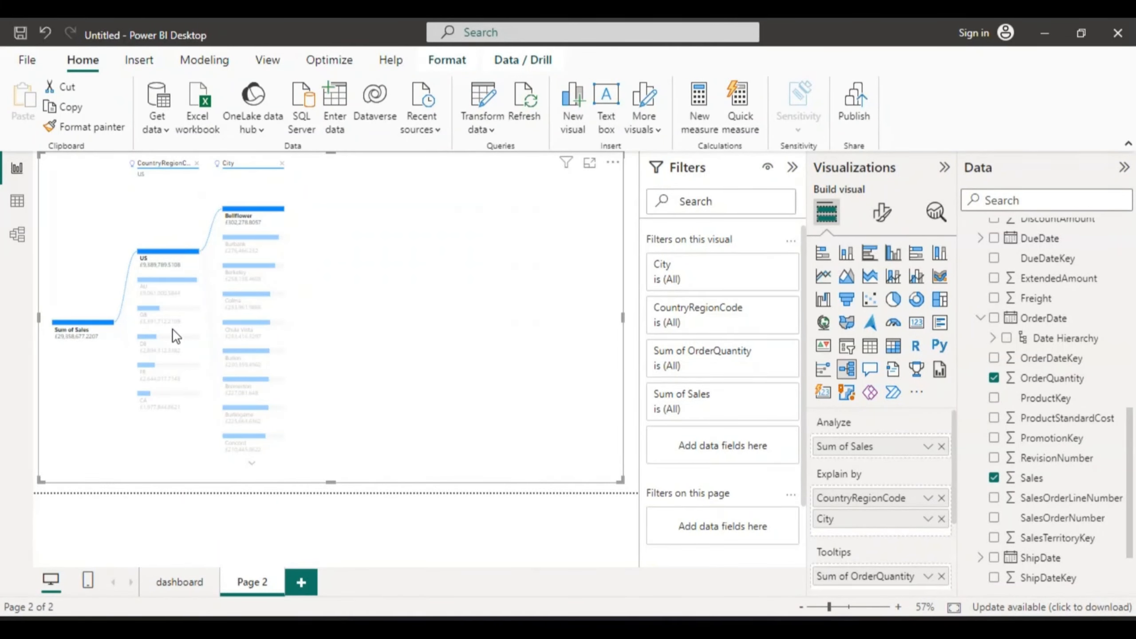
Step: Switch the City breakdown between the GB and FR country nodes
mouse_move(157, 309)
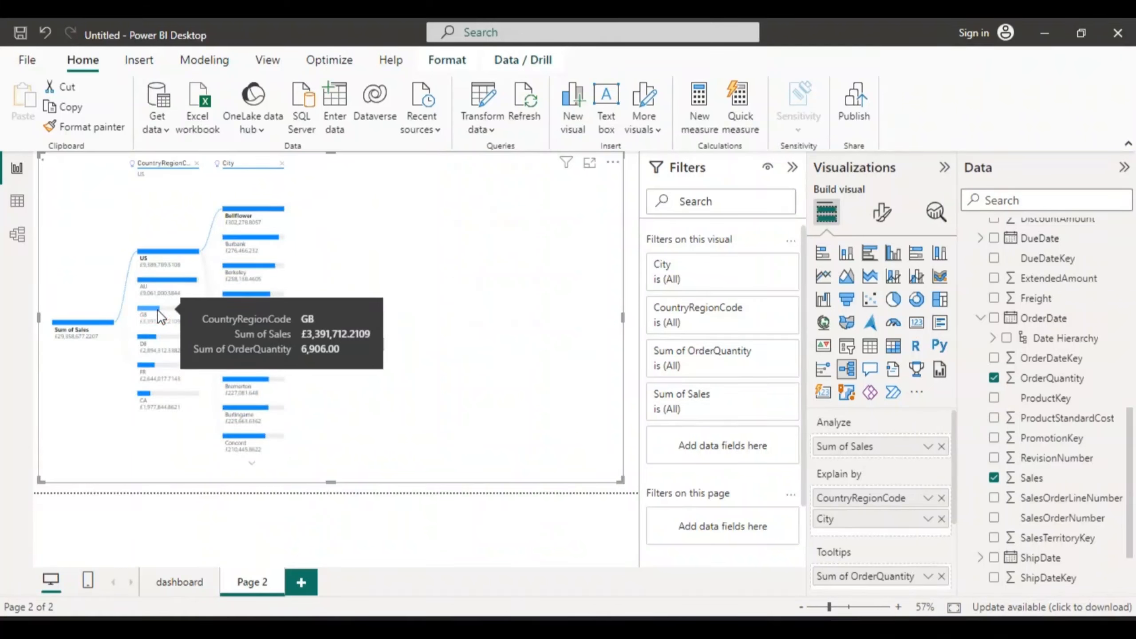
left_click(157, 309)
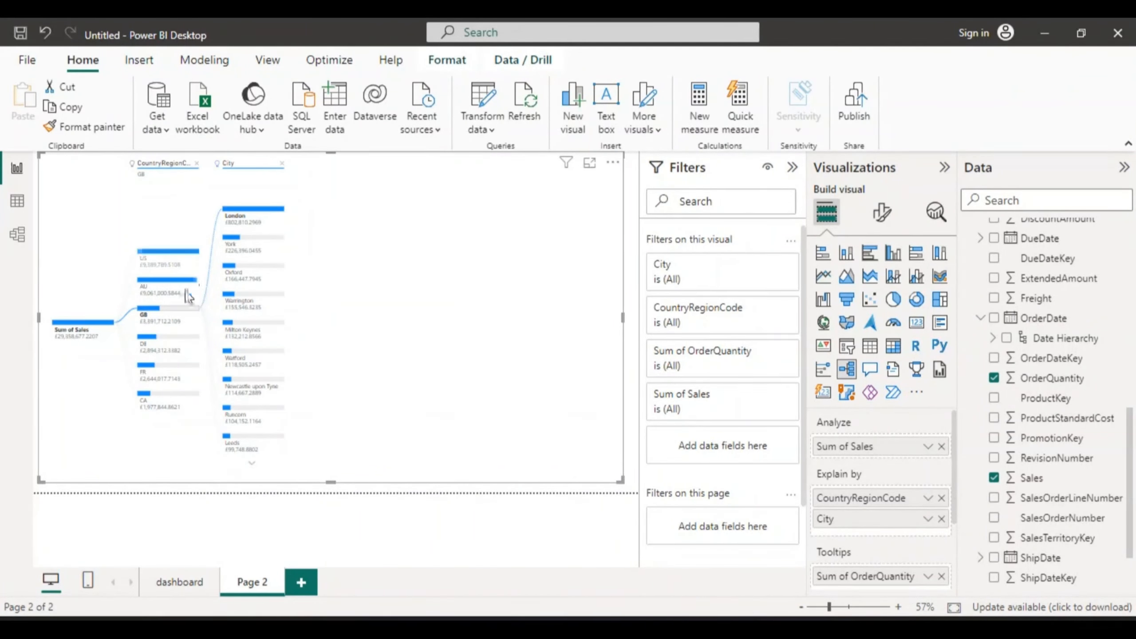
left_click(152, 366)
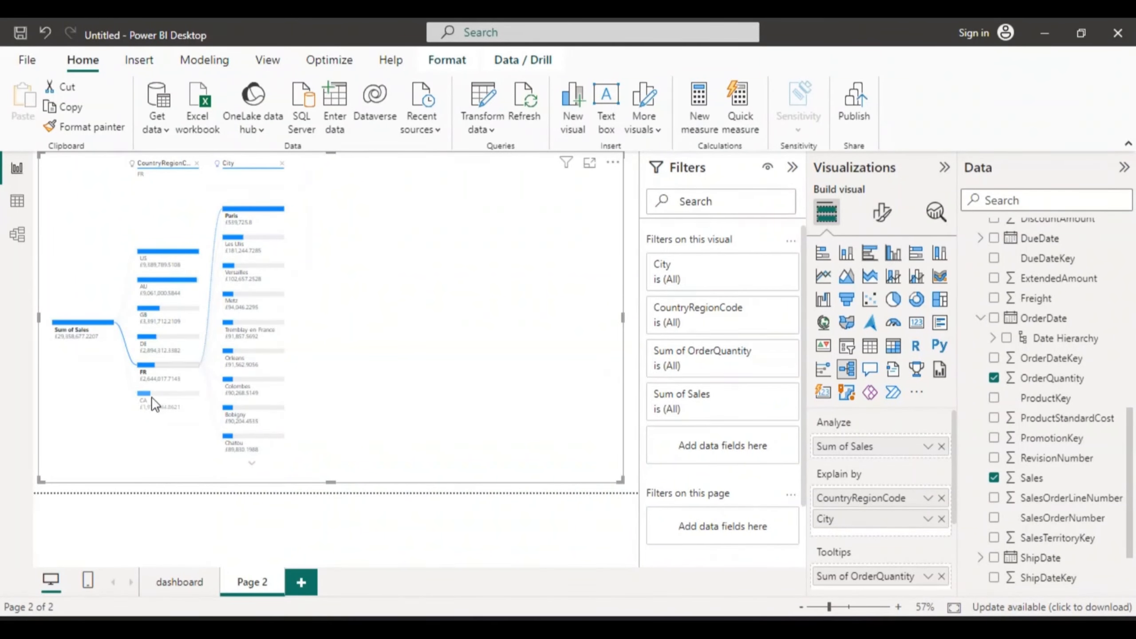
left_click(157, 275)
Step: Open the decomposition tree in focus mode and switch the City breakdown to the AU node
left_click(590, 166)
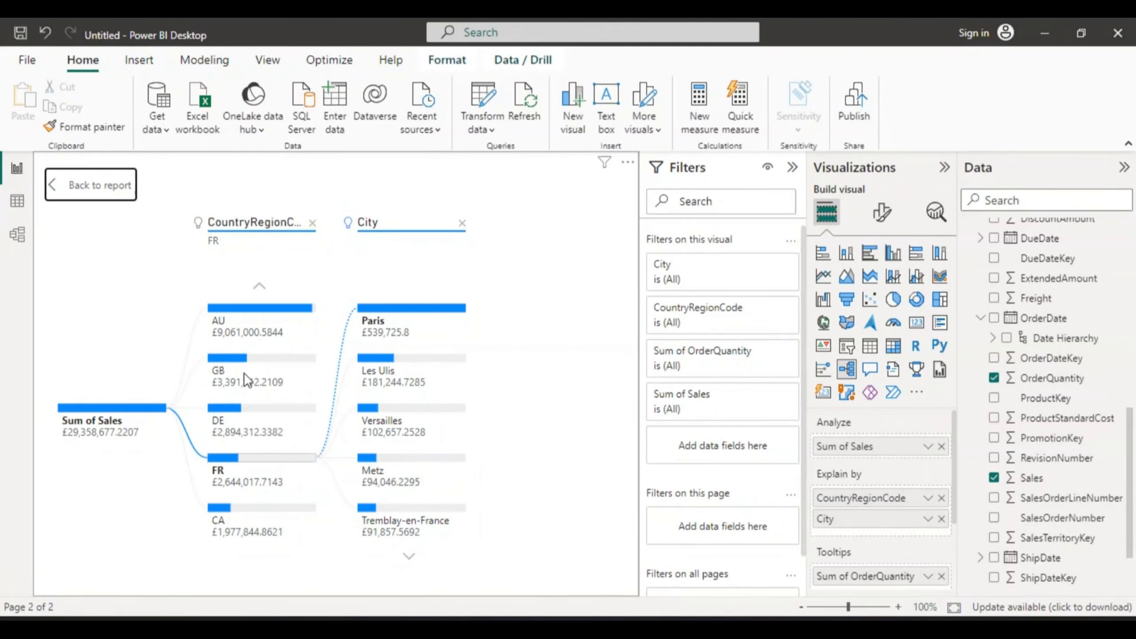
left_click(243, 308)
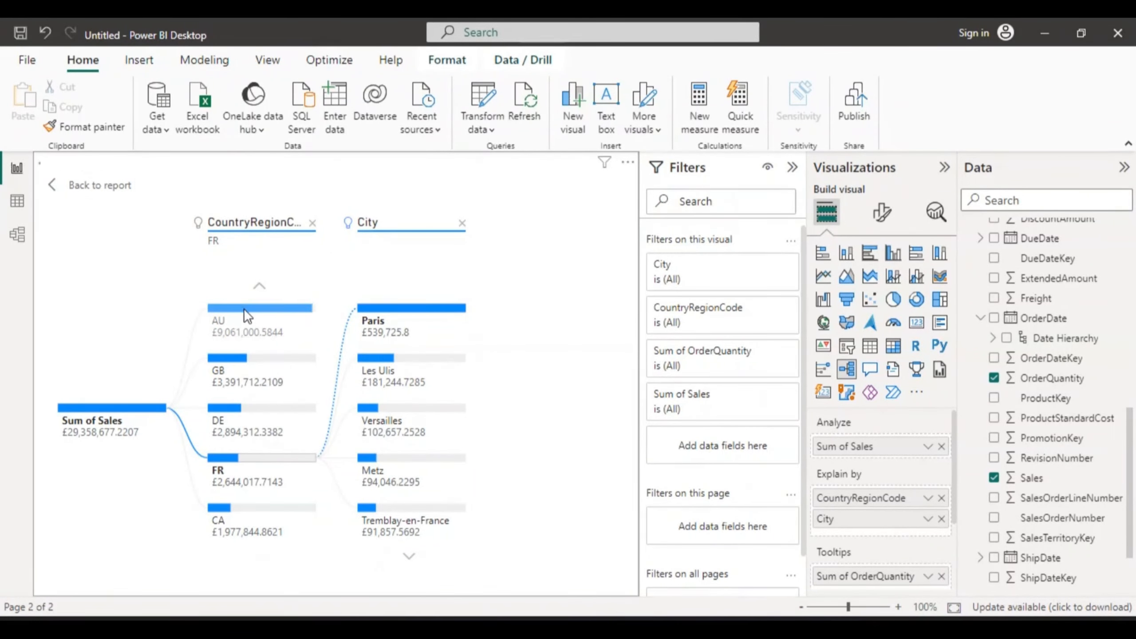
left_click(303, 308)
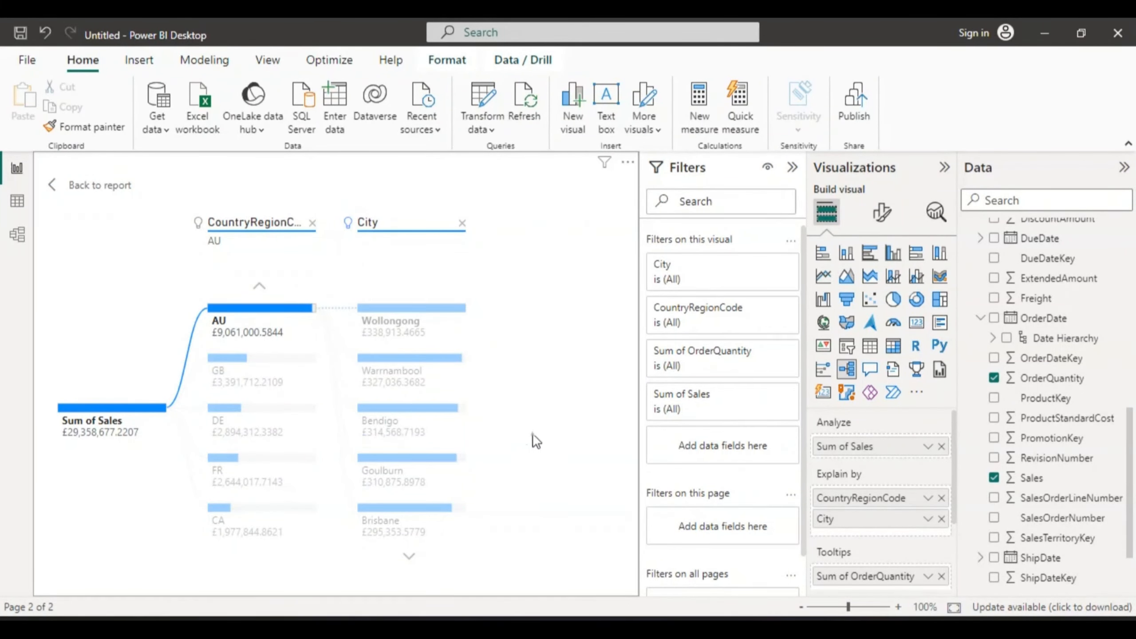
left_click(521, 283)
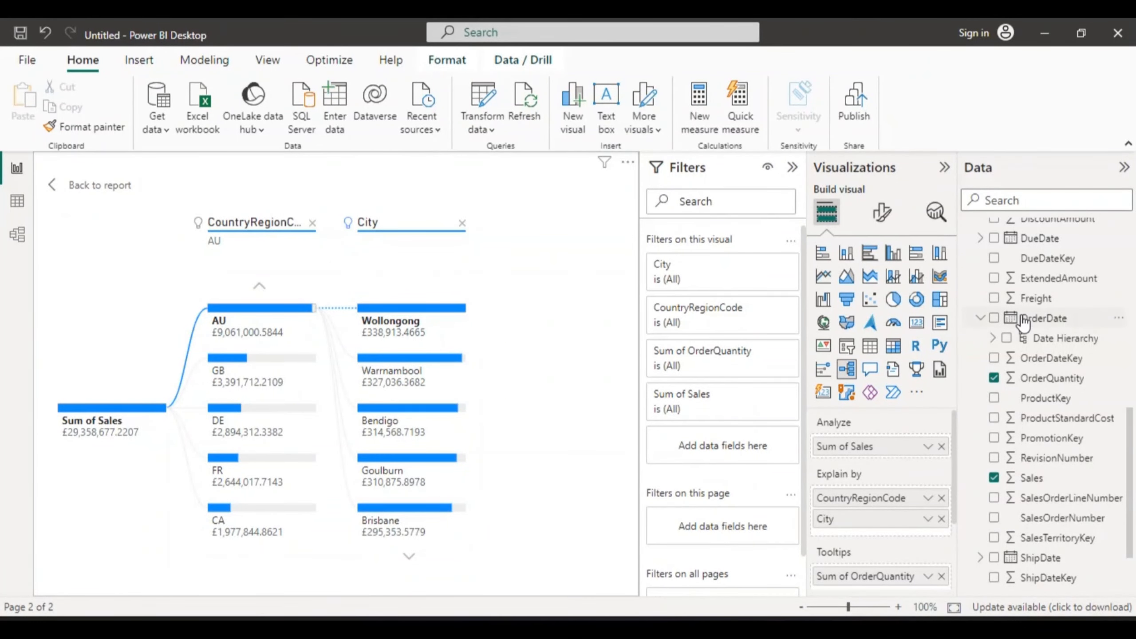
Step: Remove OrderQuantity from the tooltips and scroll through the FactInternetSales fields
left_click(994, 378)
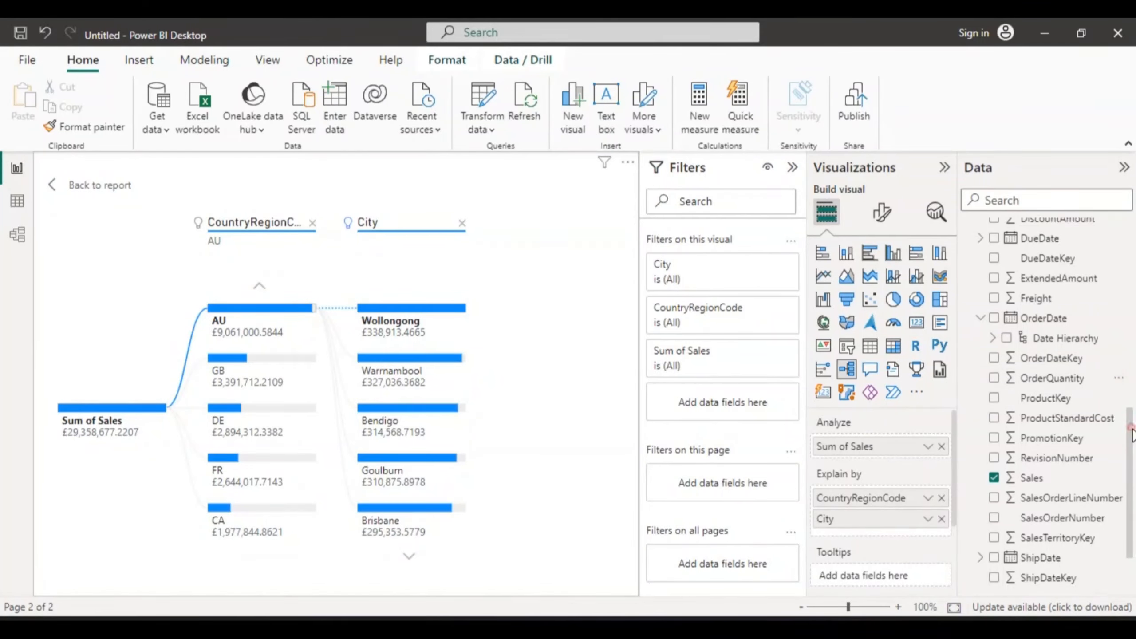
left_click_drag(1131, 427, 1131, 326)
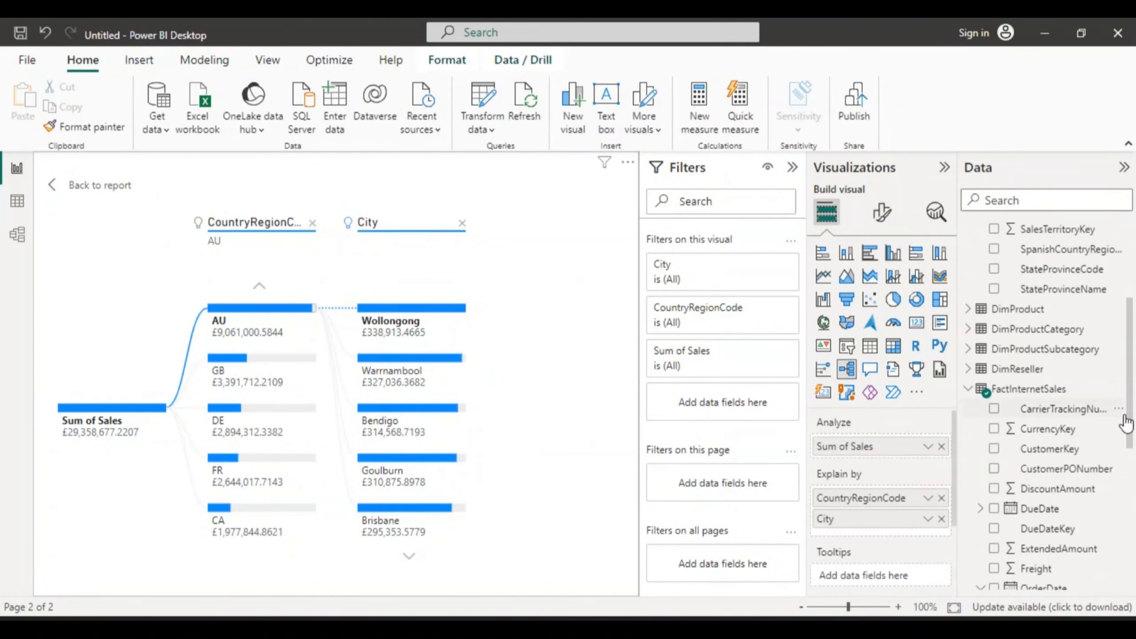
scroll(1134, 420, "down", 3)
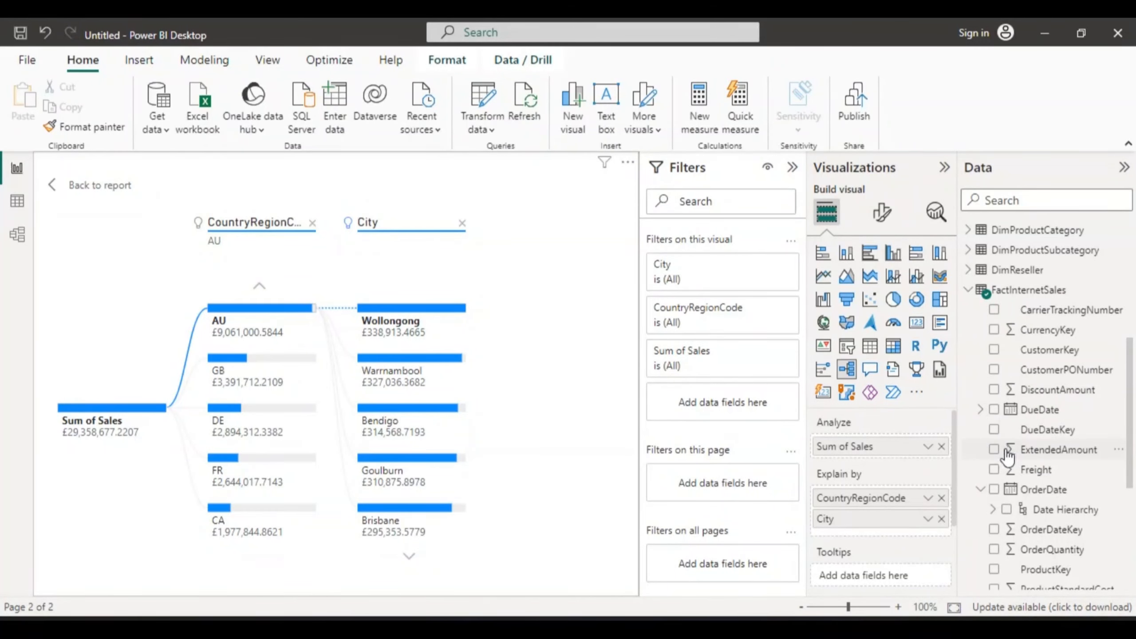
left_click_drag(1130, 400, 1133, 447)
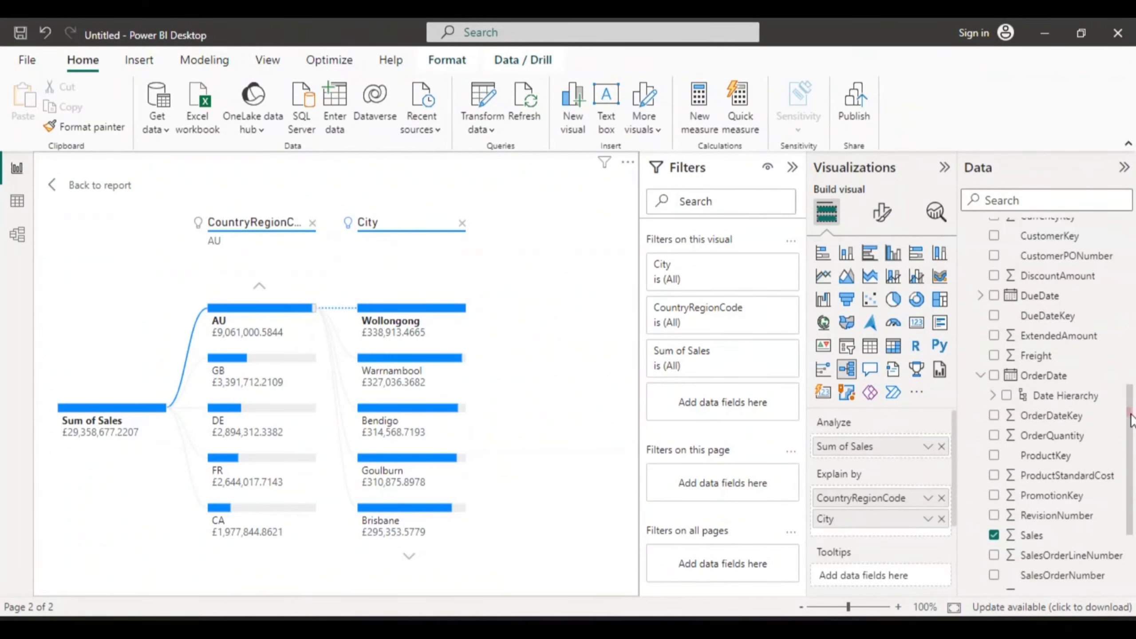
left_click_drag(1132, 420, 1132, 286)
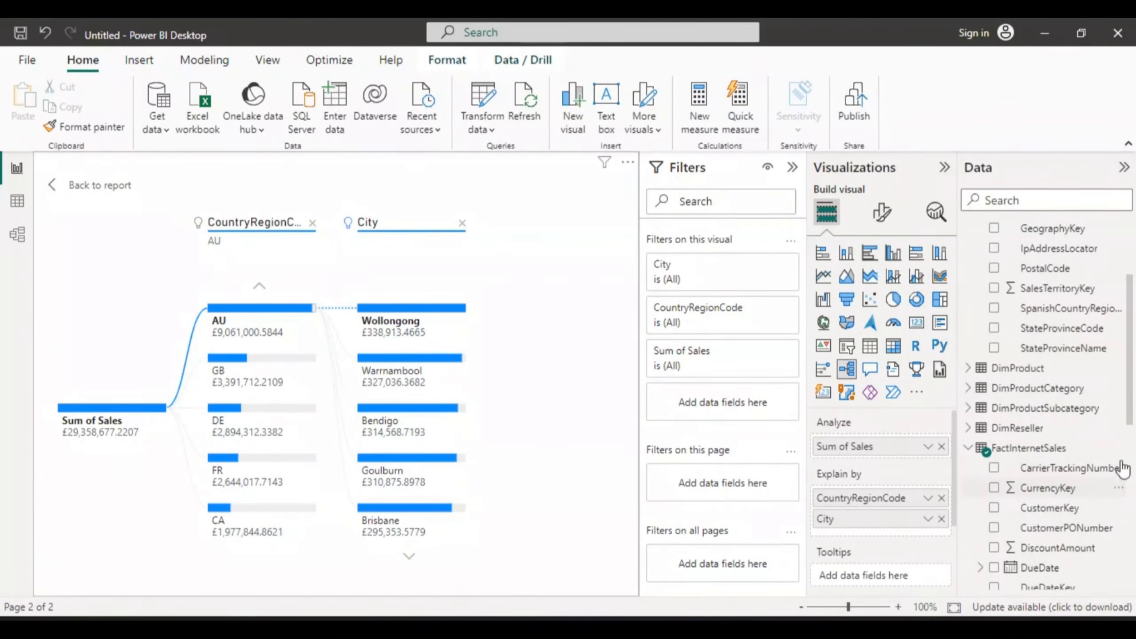
left_click_drag(1130, 376, 1134, 451)
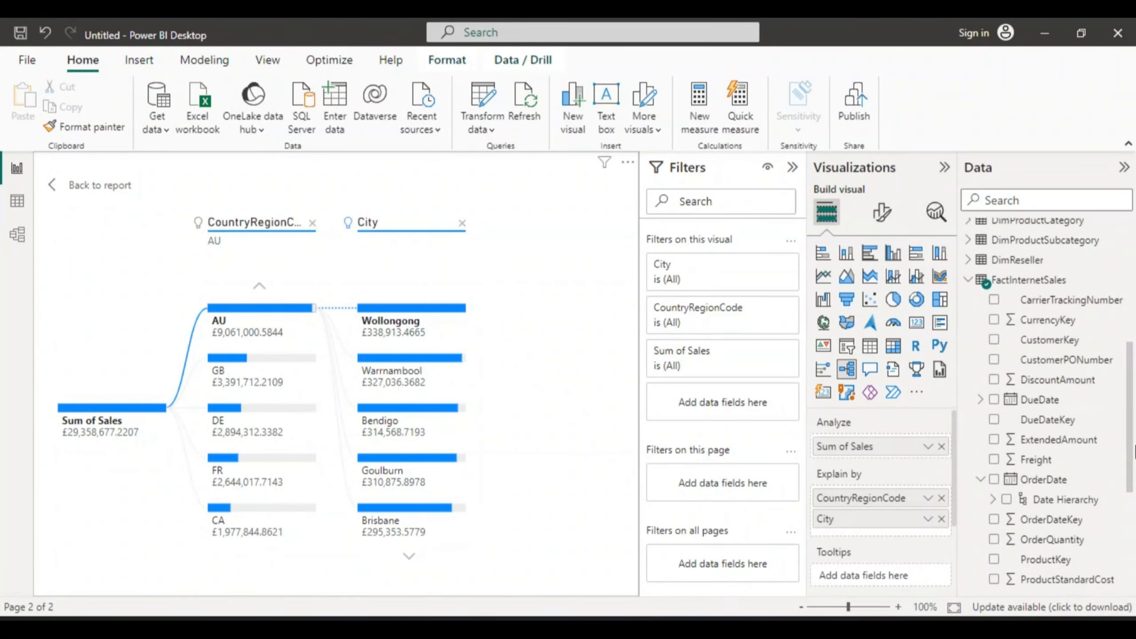
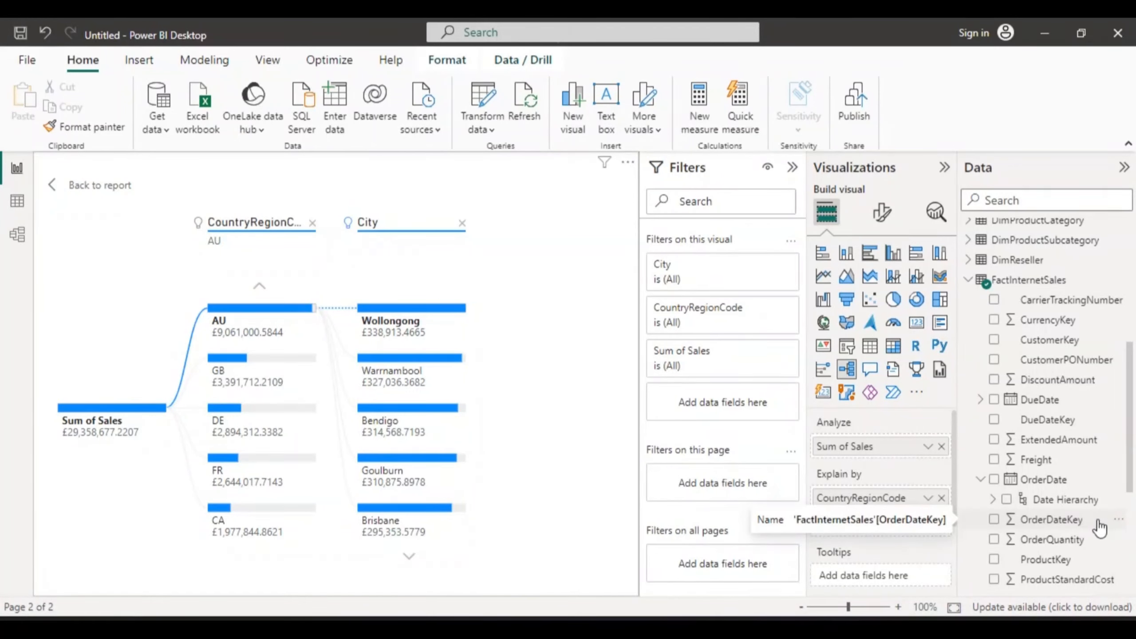
left_click(1122, 522)
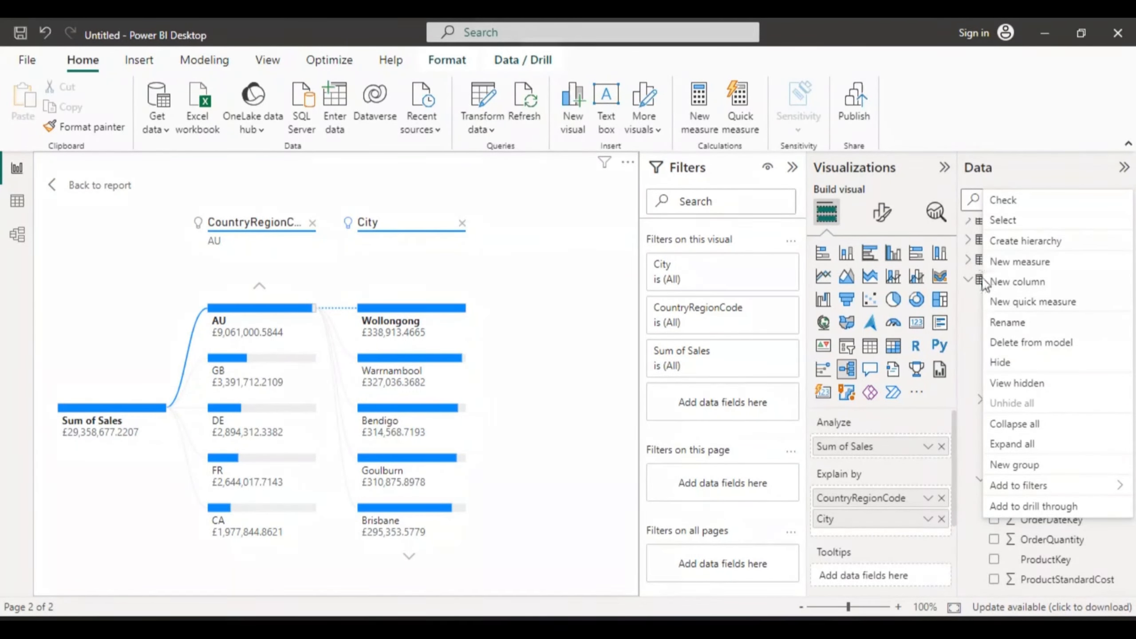
mouse_move(1056, 488)
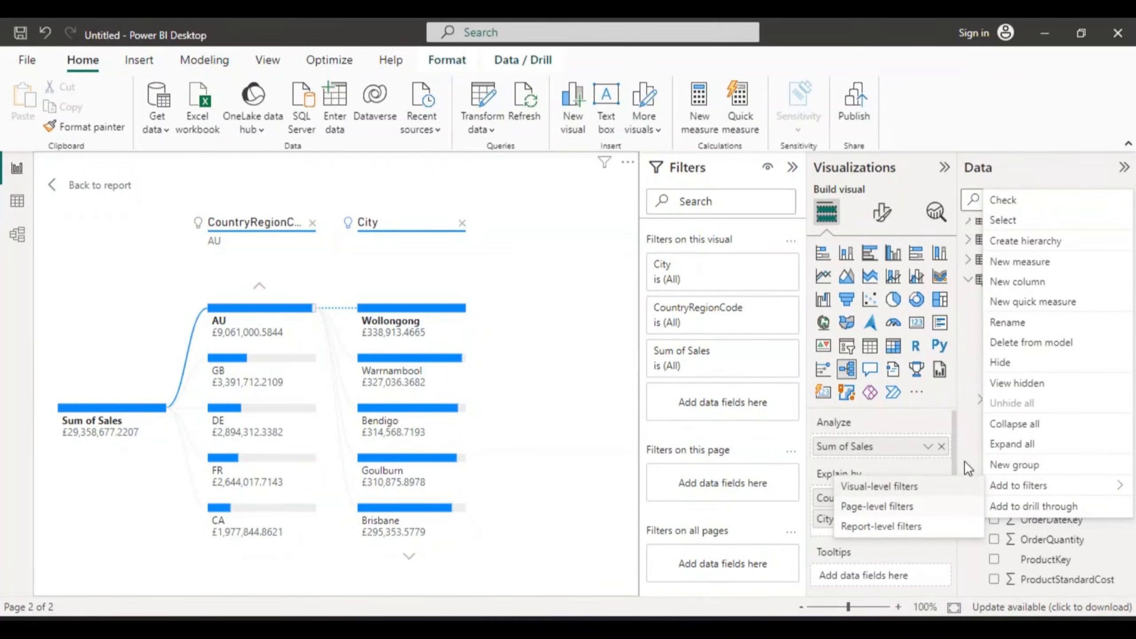
left_click(963, 426)
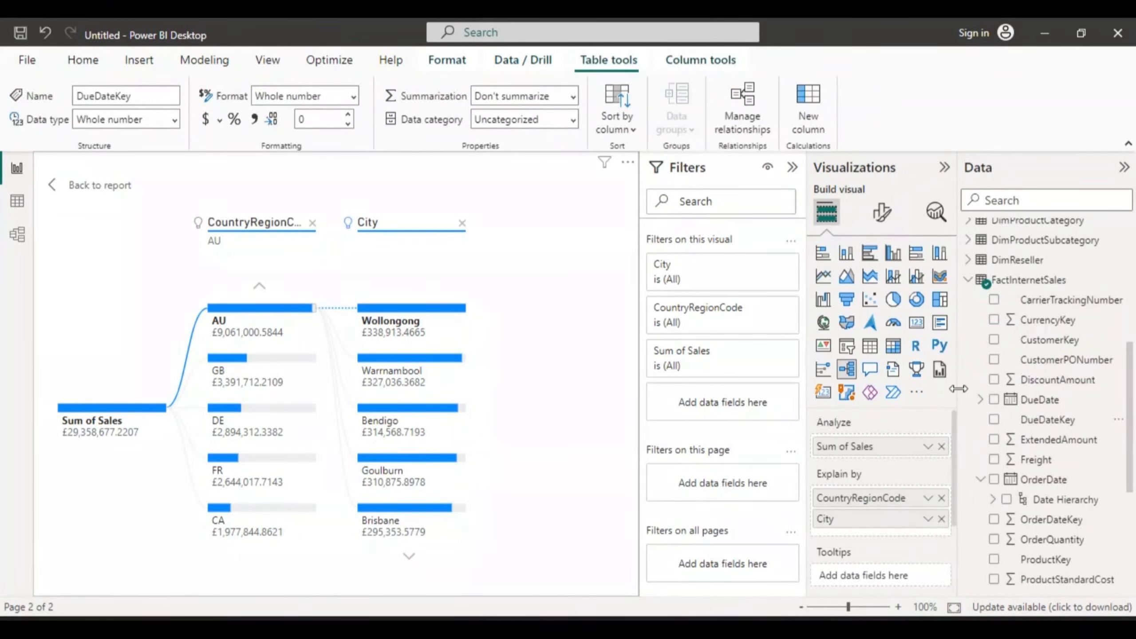